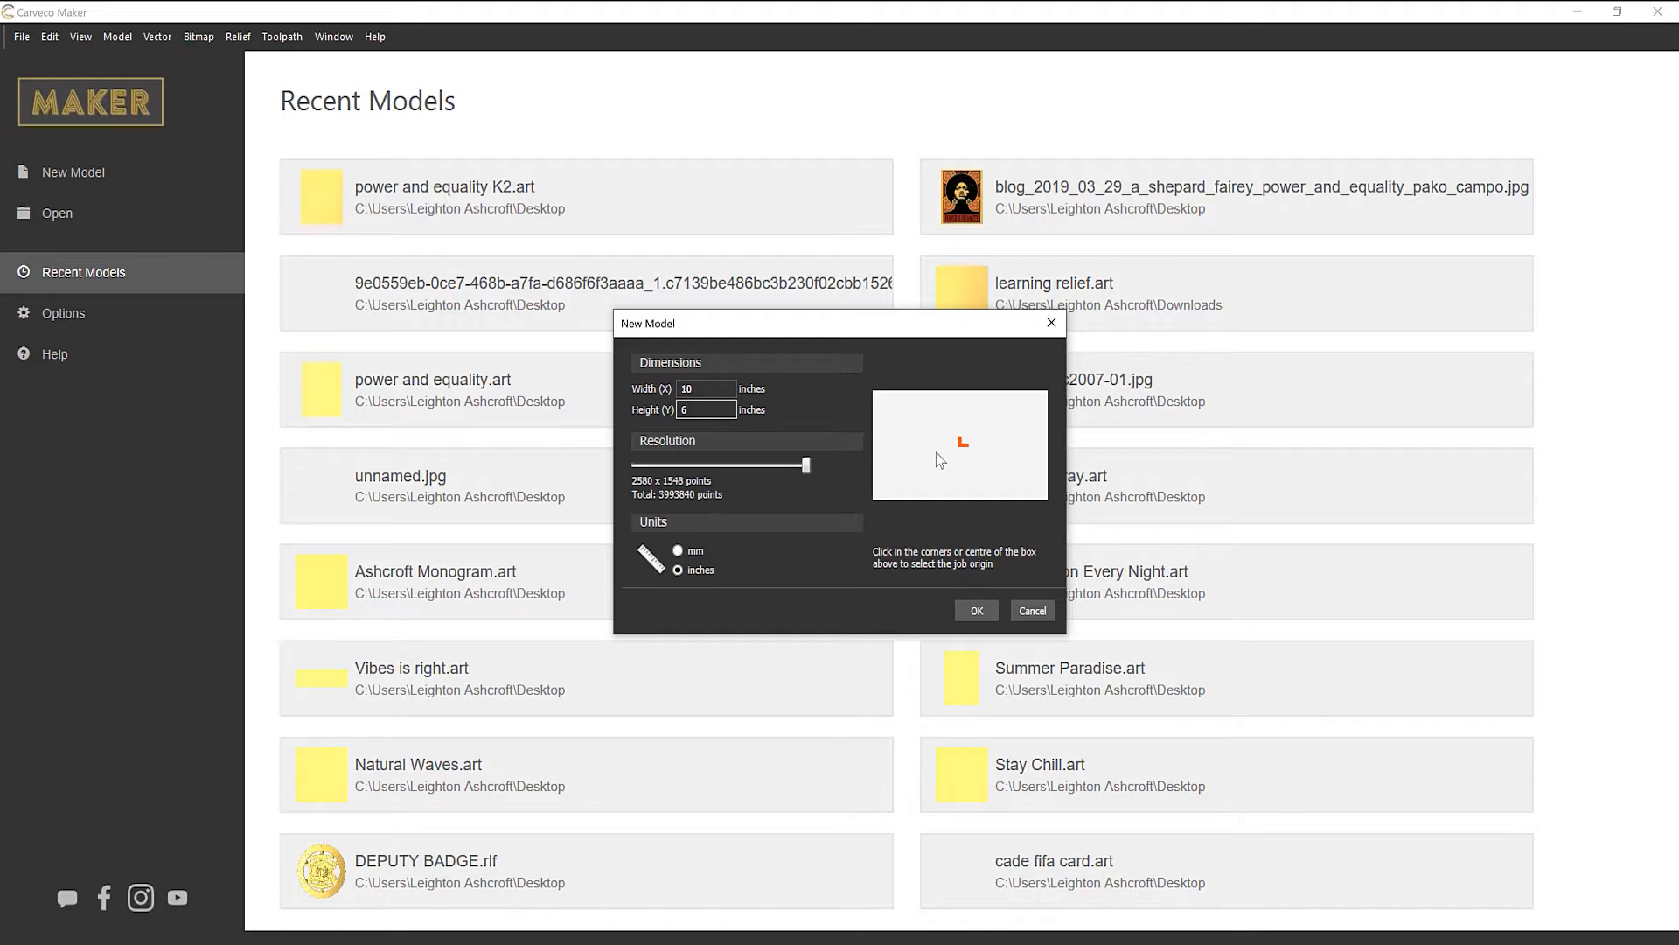
- Create the new 10 by 6 inch model with its job origin at the centre
left_click(878, 395)
left_click(956, 449)
left_click(966, 611)
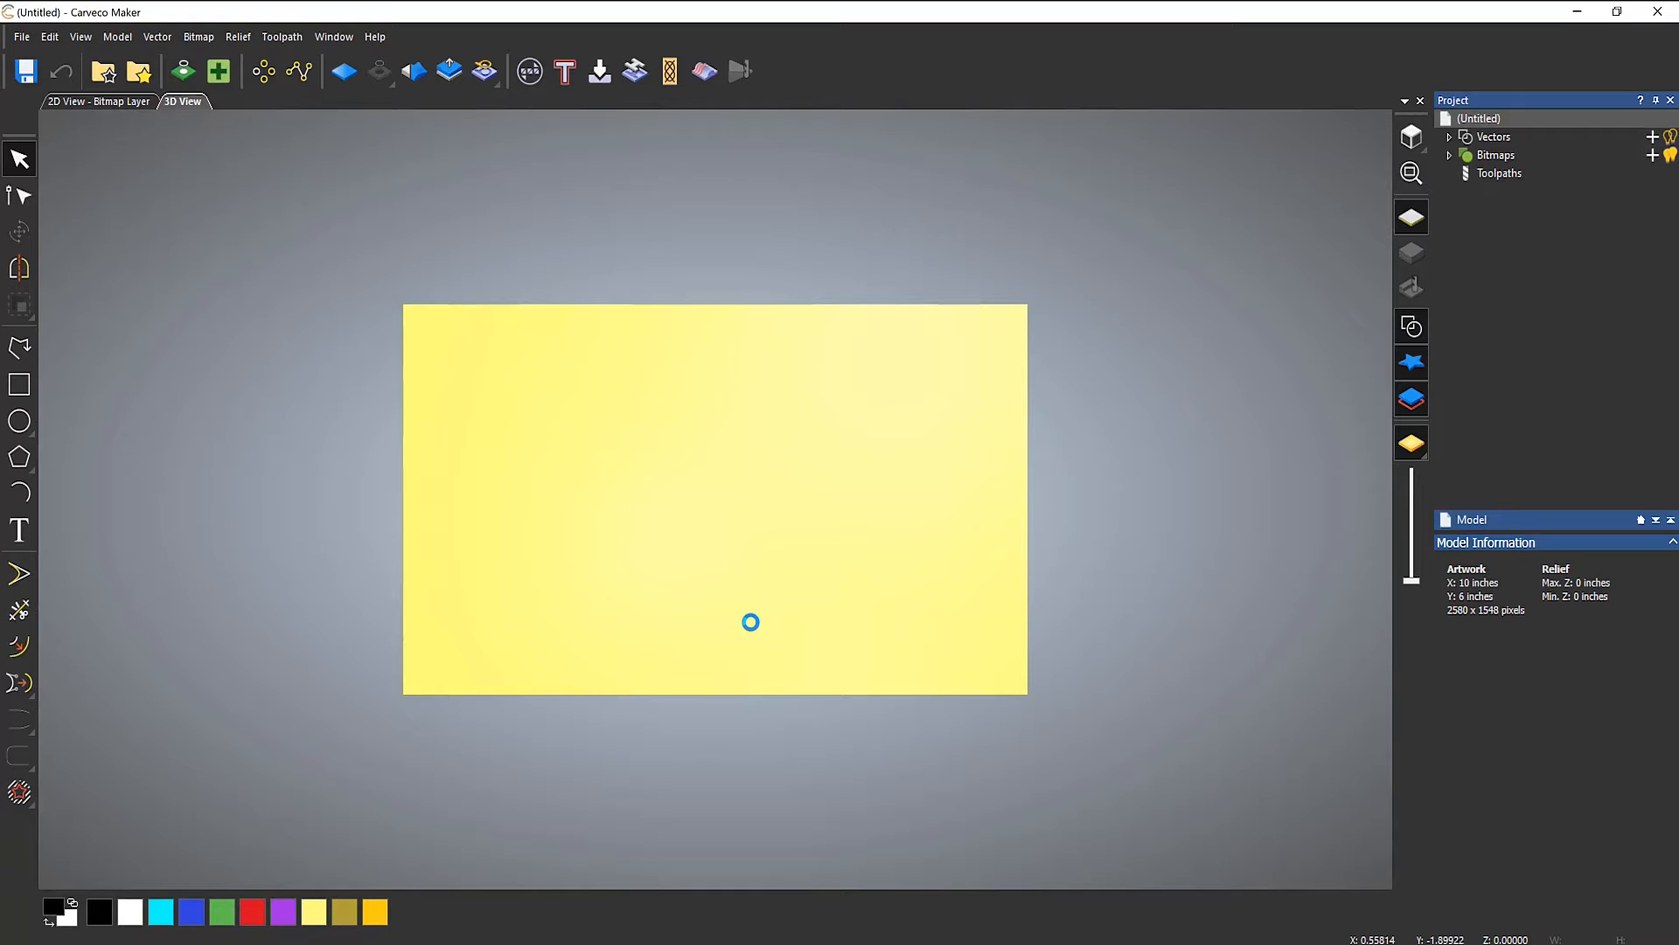
- Draw a rectangle near the middle of the model and set it to 8 inches wide and 4 inches high
left_click(19, 385)
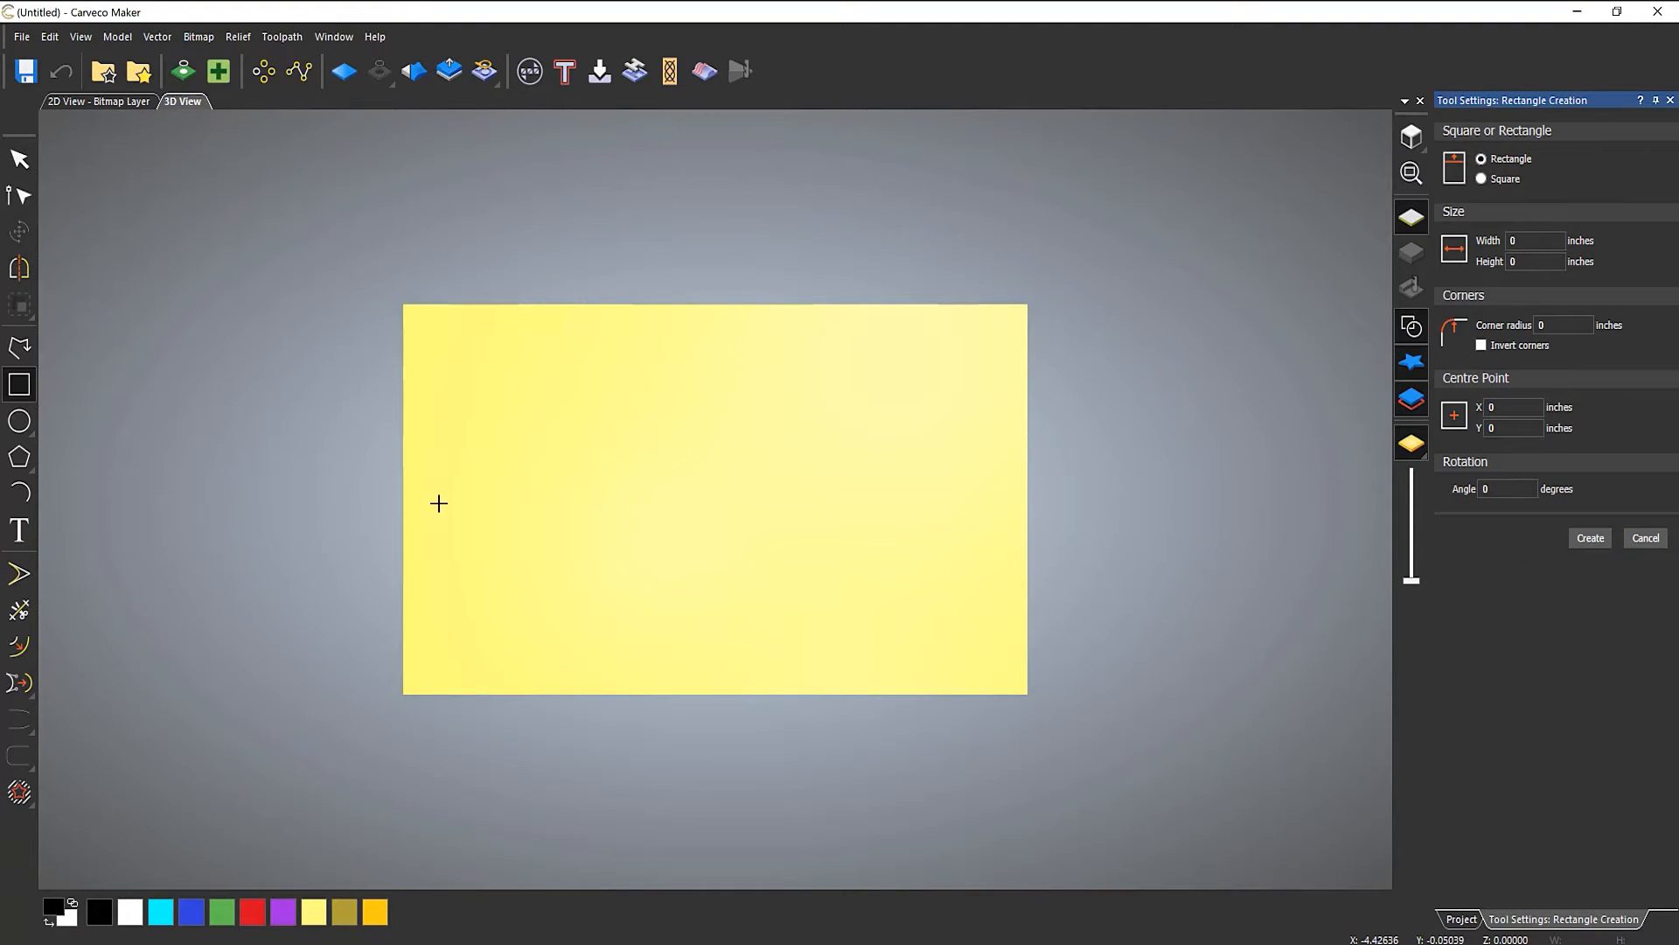
left_click_drag(462, 368, 969, 644)
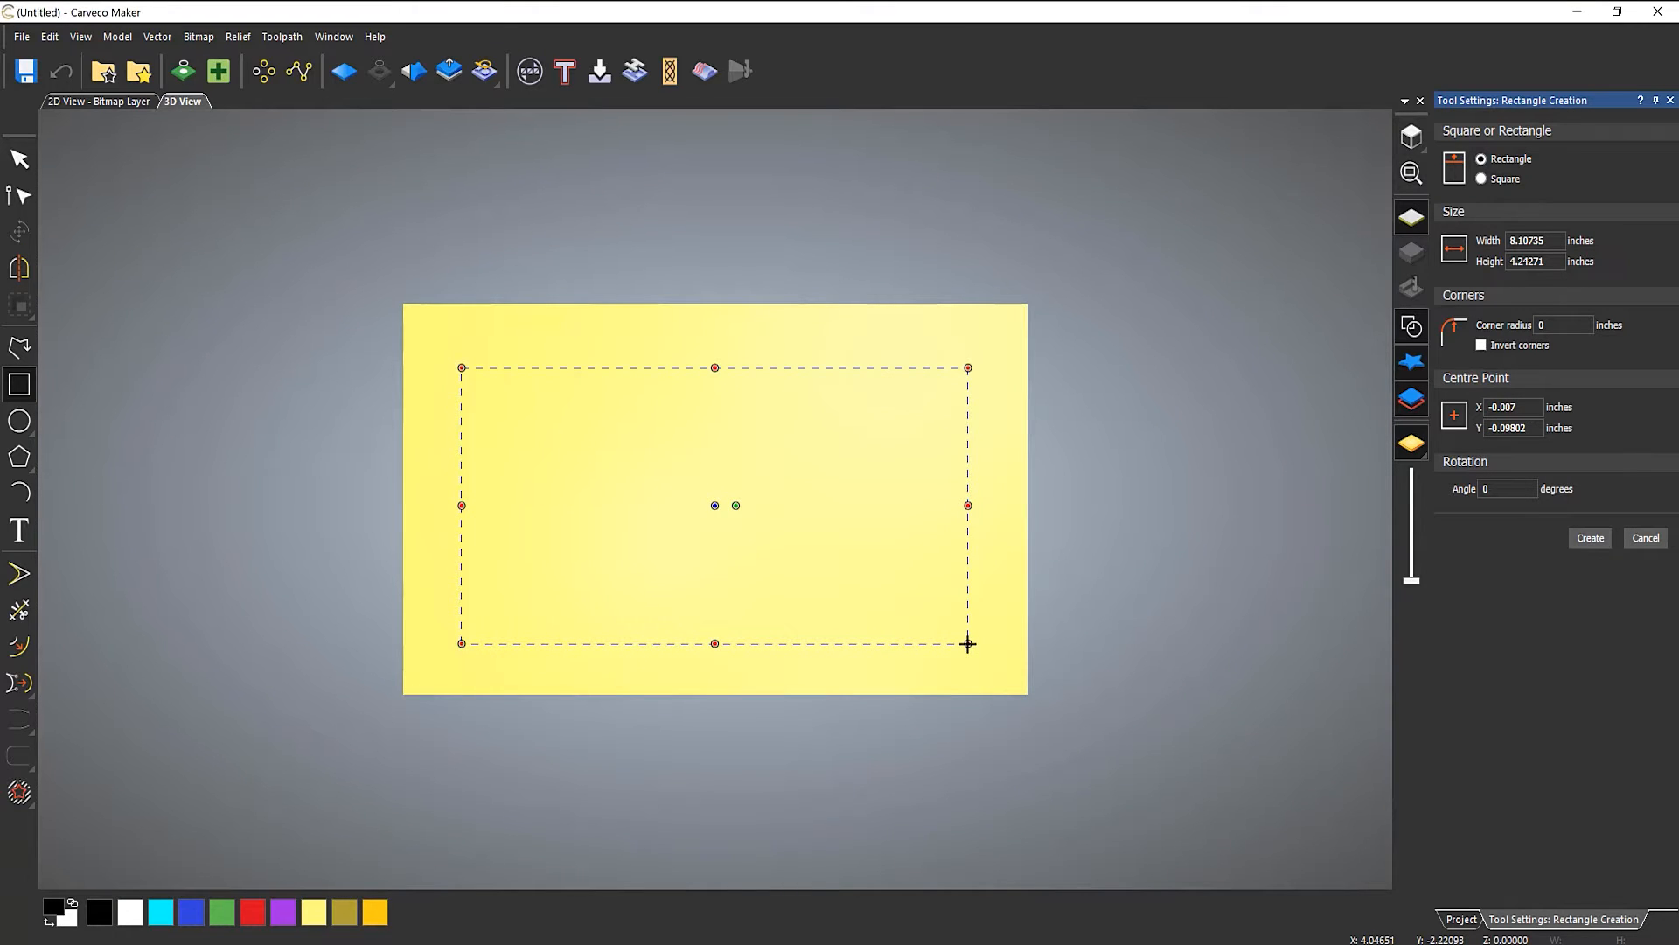
double_click(1552, 240)
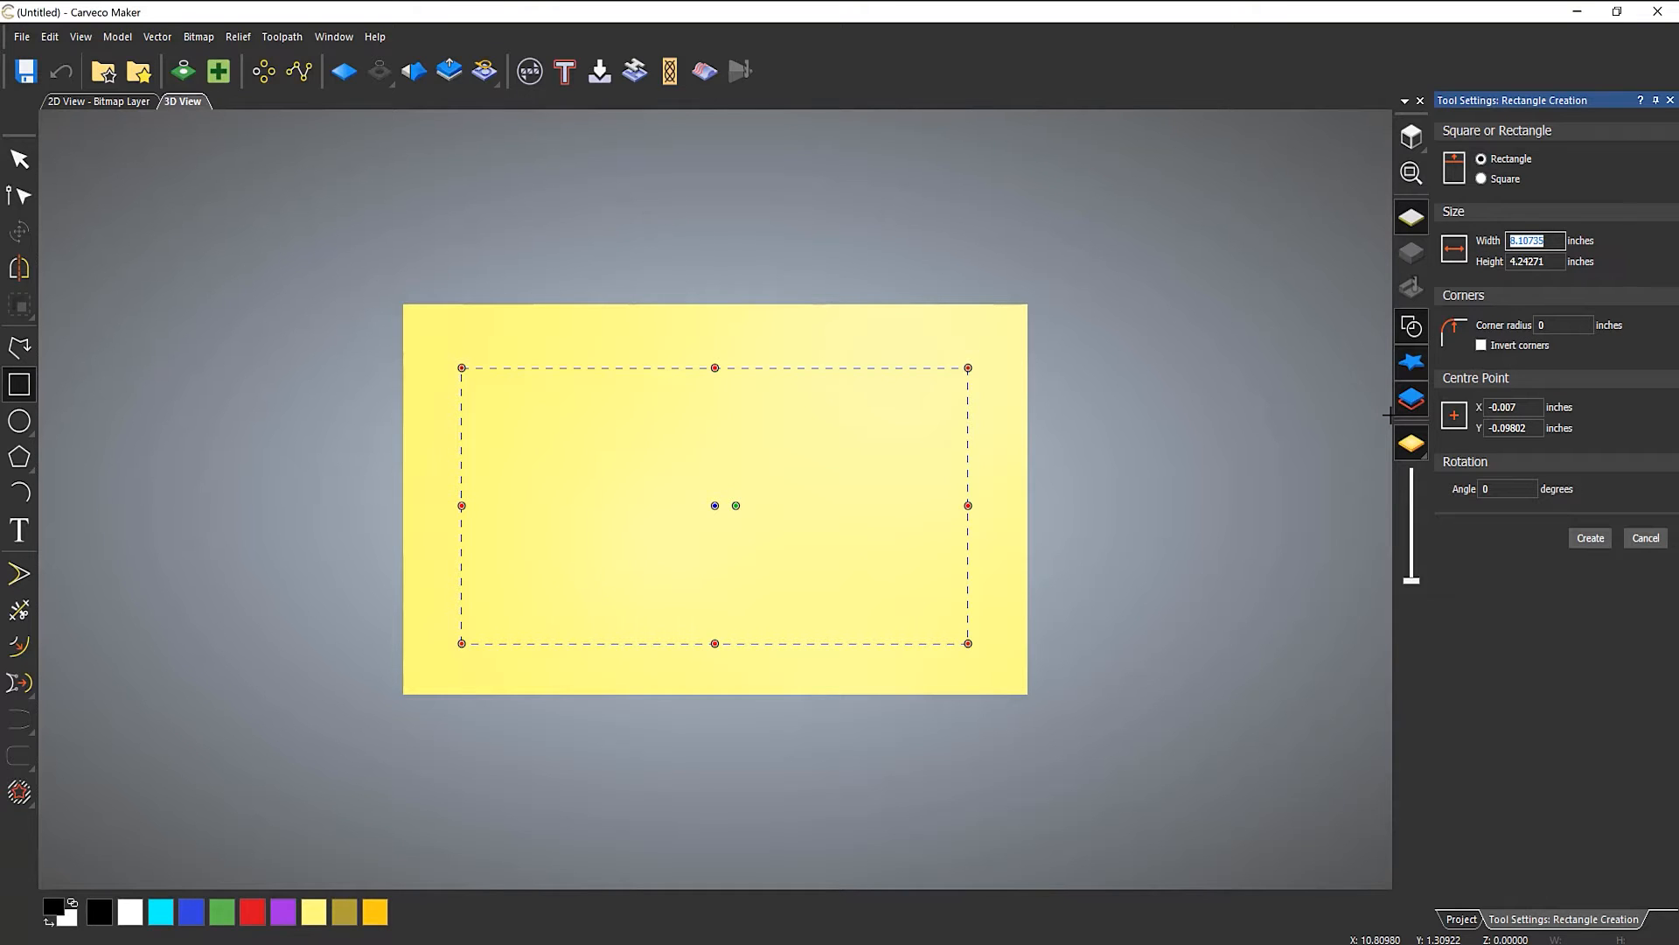
type("8")
key("Tab")
type("4")
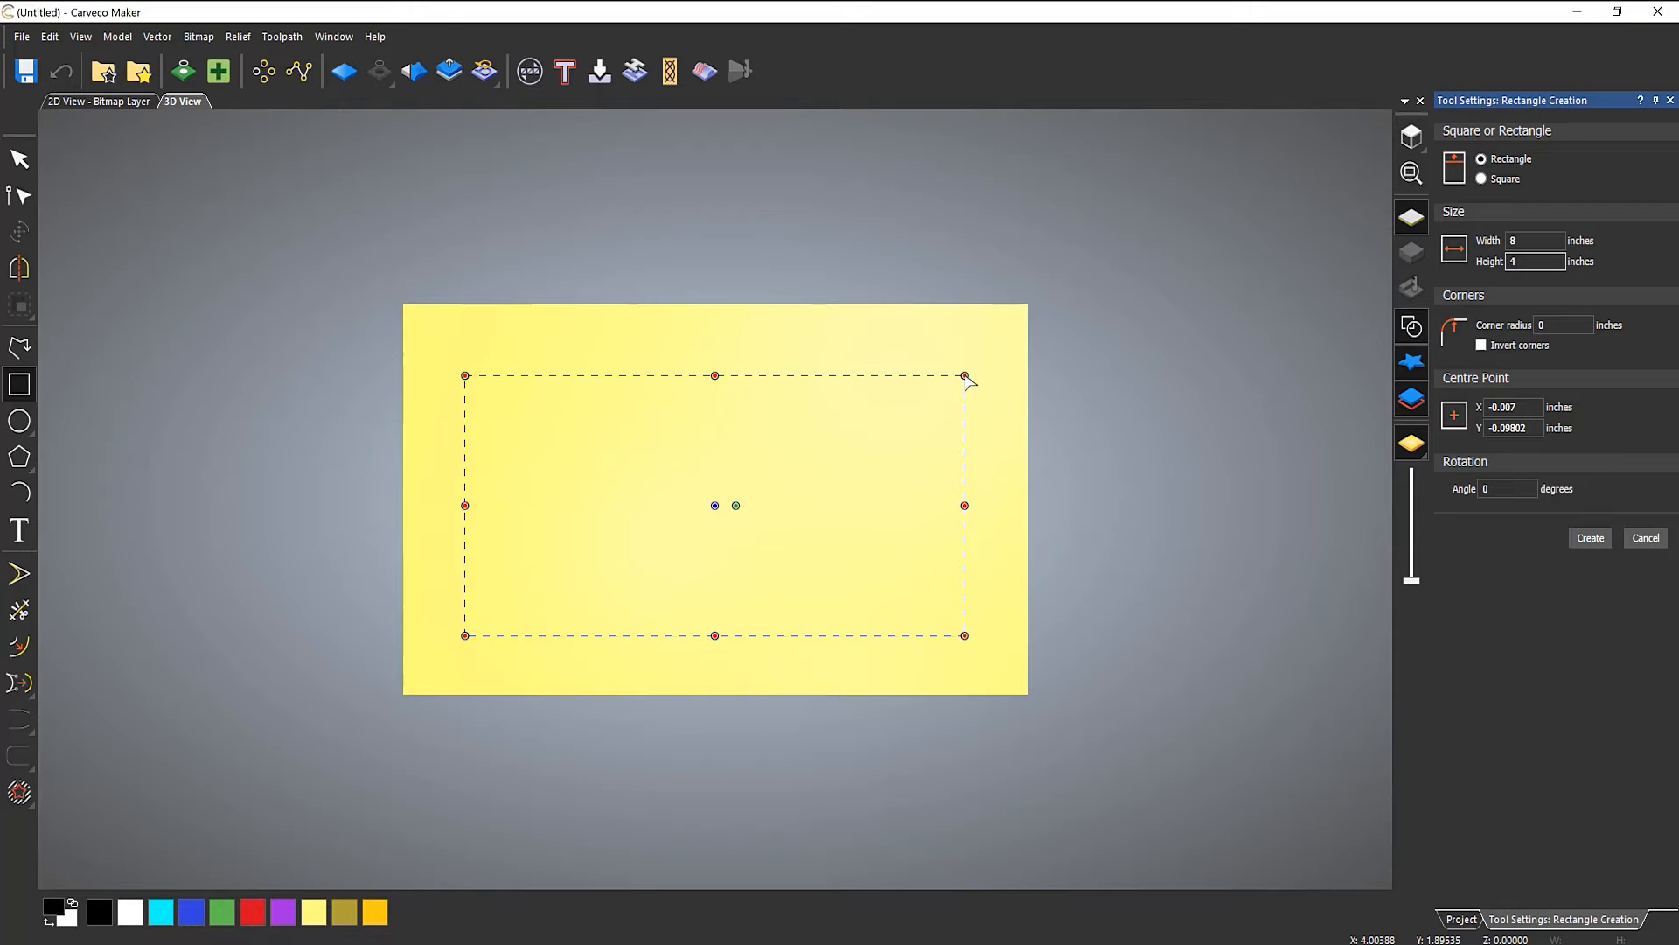
- Round the rectangle's corners to a 2 inch radius, create the shape and nudge it slightly upward
left_click_drag(966, 376, 825, 507)
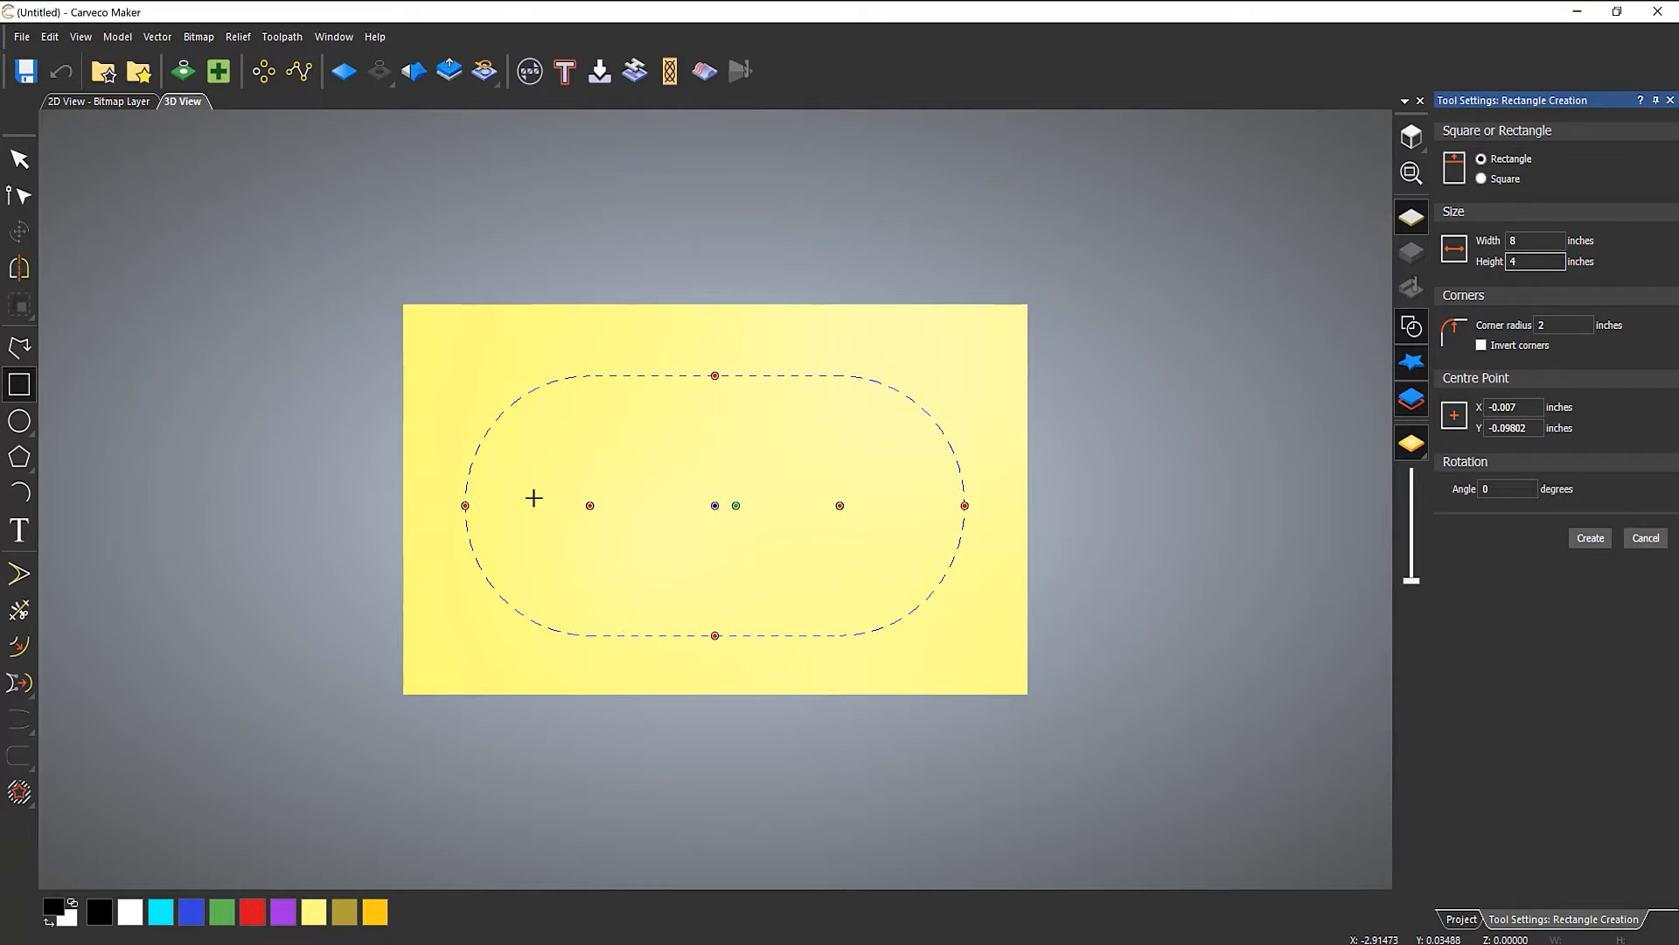
left_click(1580, 538)
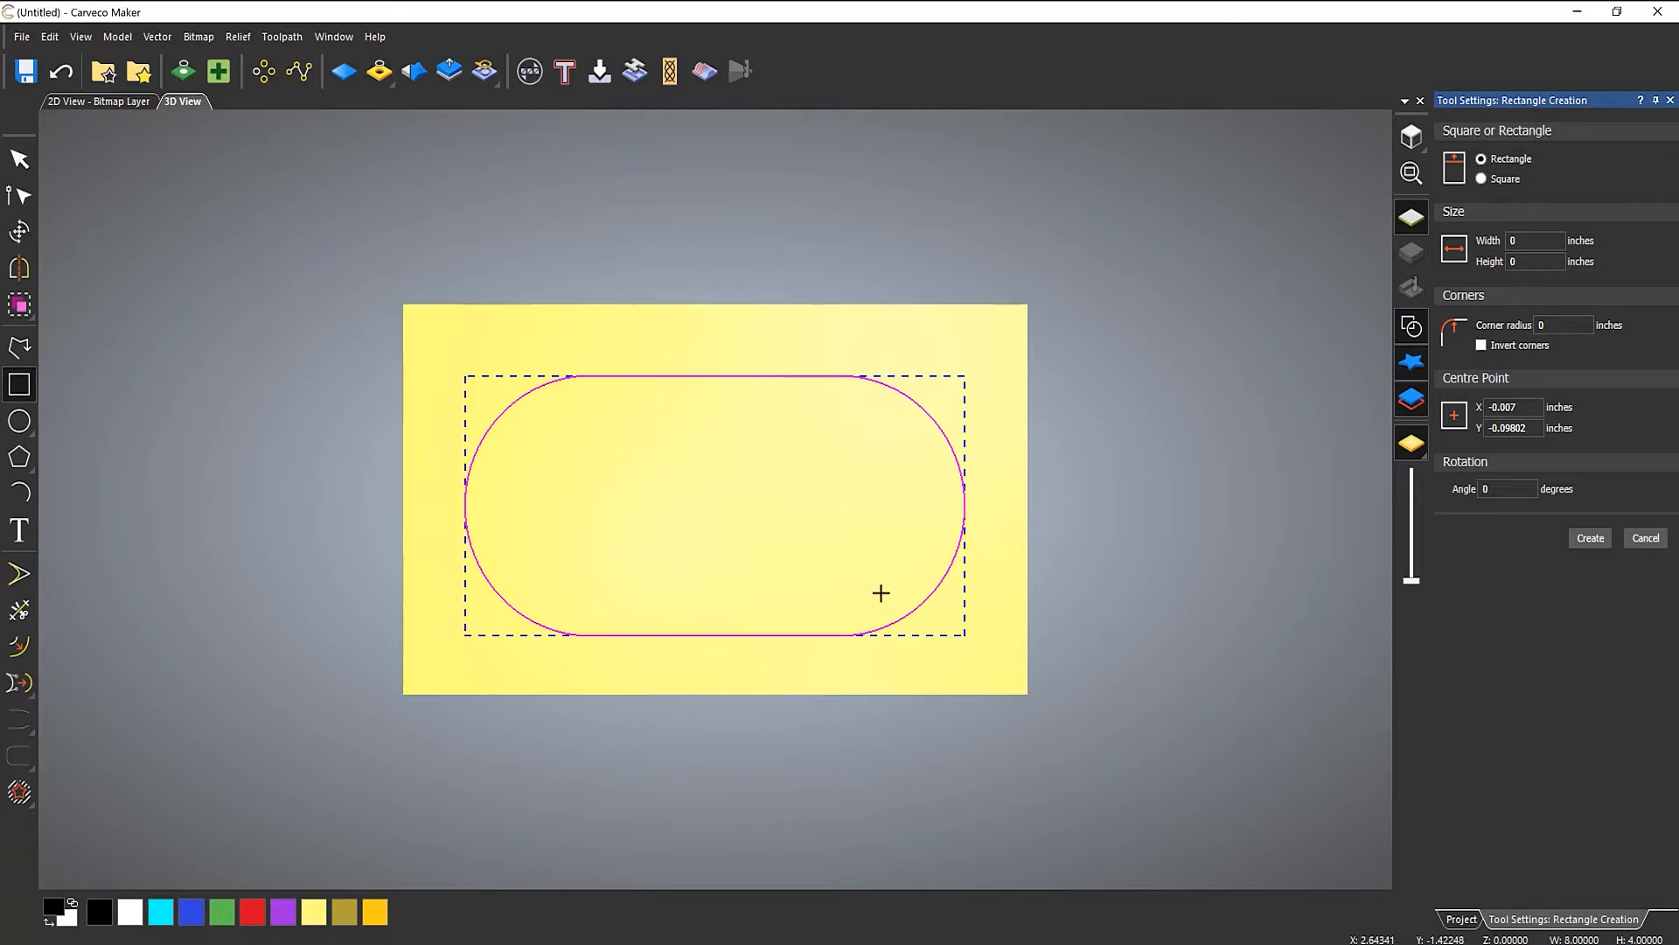
left_click(1641, 540)
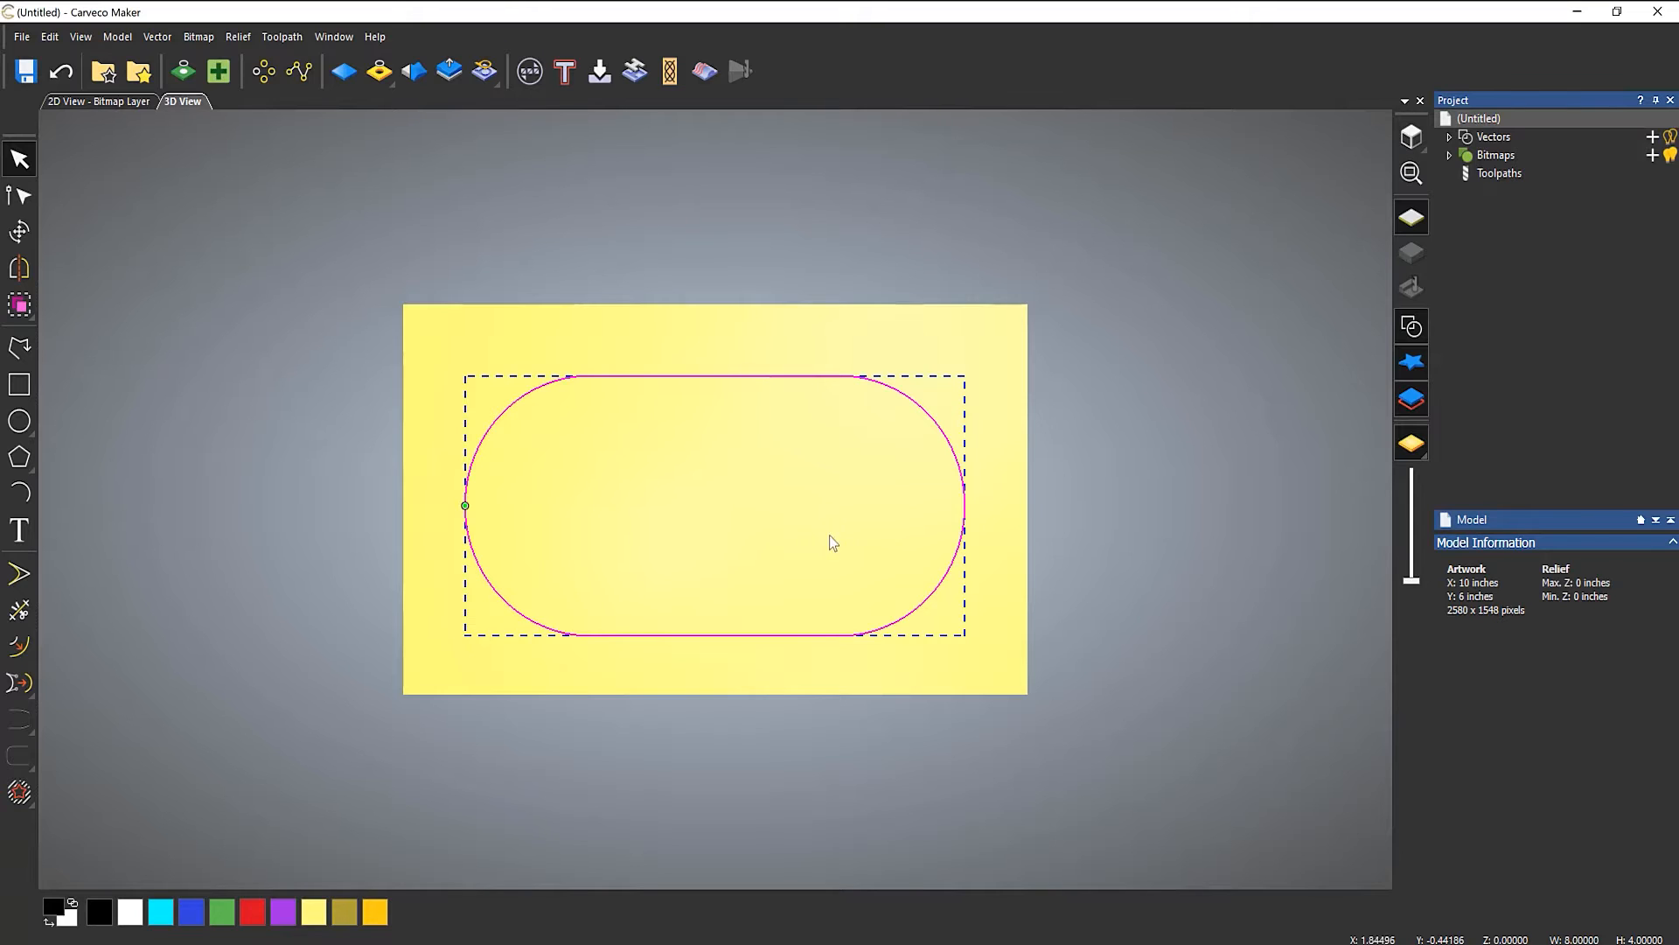
key("Up")
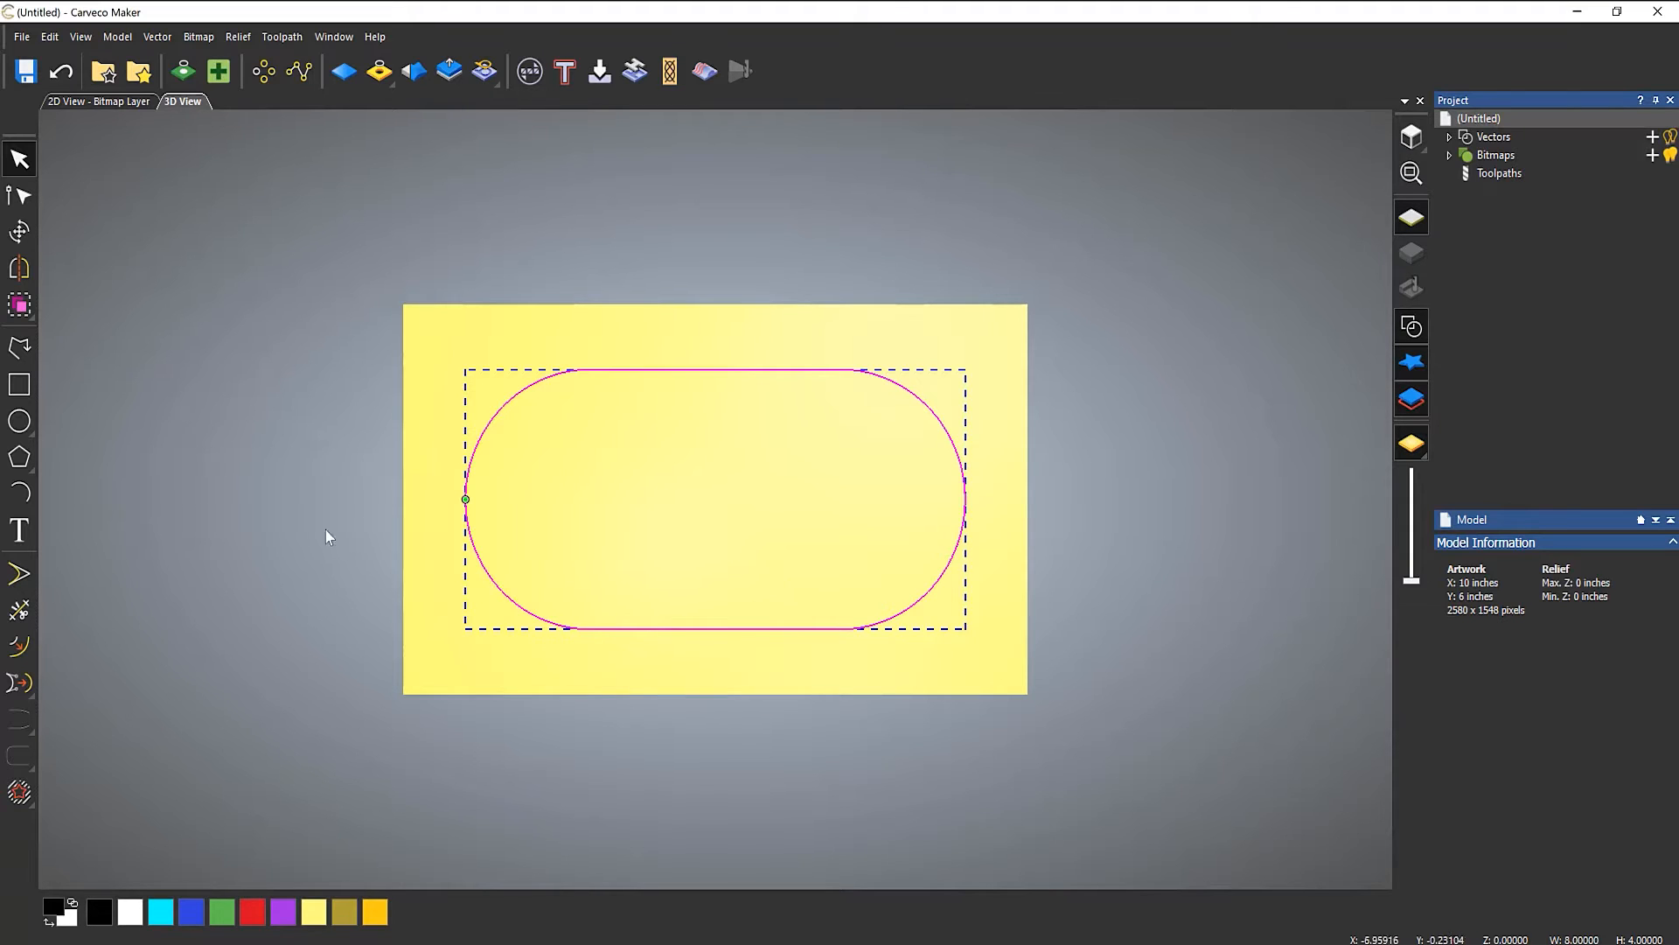
- Offset the rounded outline inwards by about 0.38 inches with sharp corners, keeping the original, and deselect the result
left_click(19, 647)
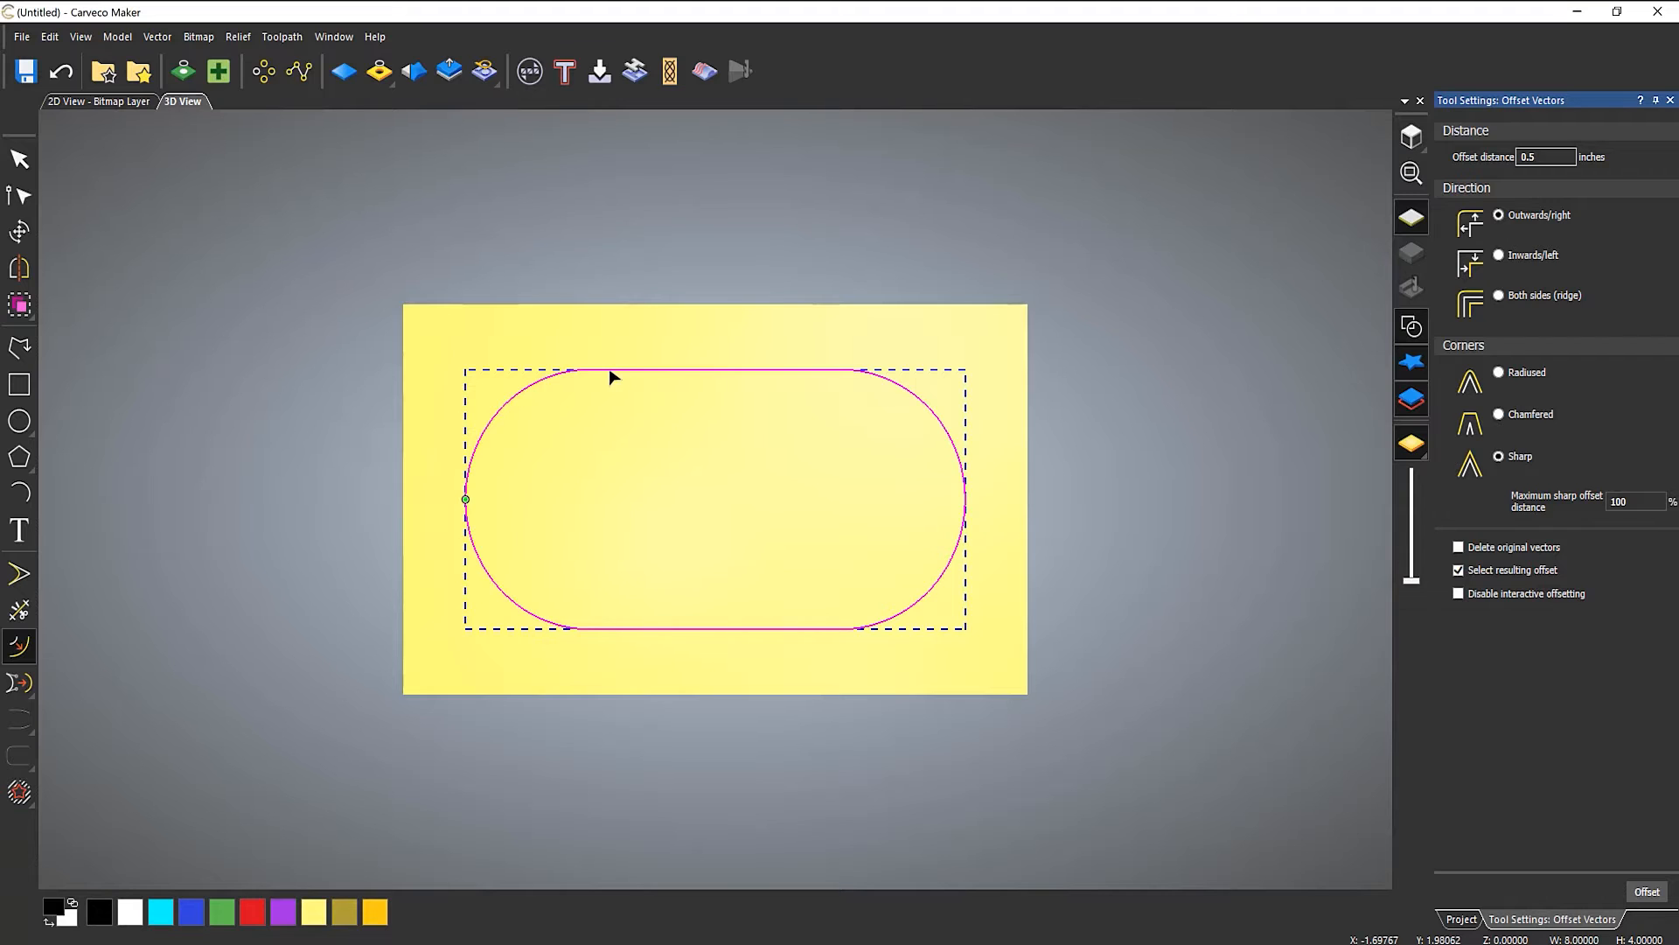
left_click_drag(610, 372, 613, 395)
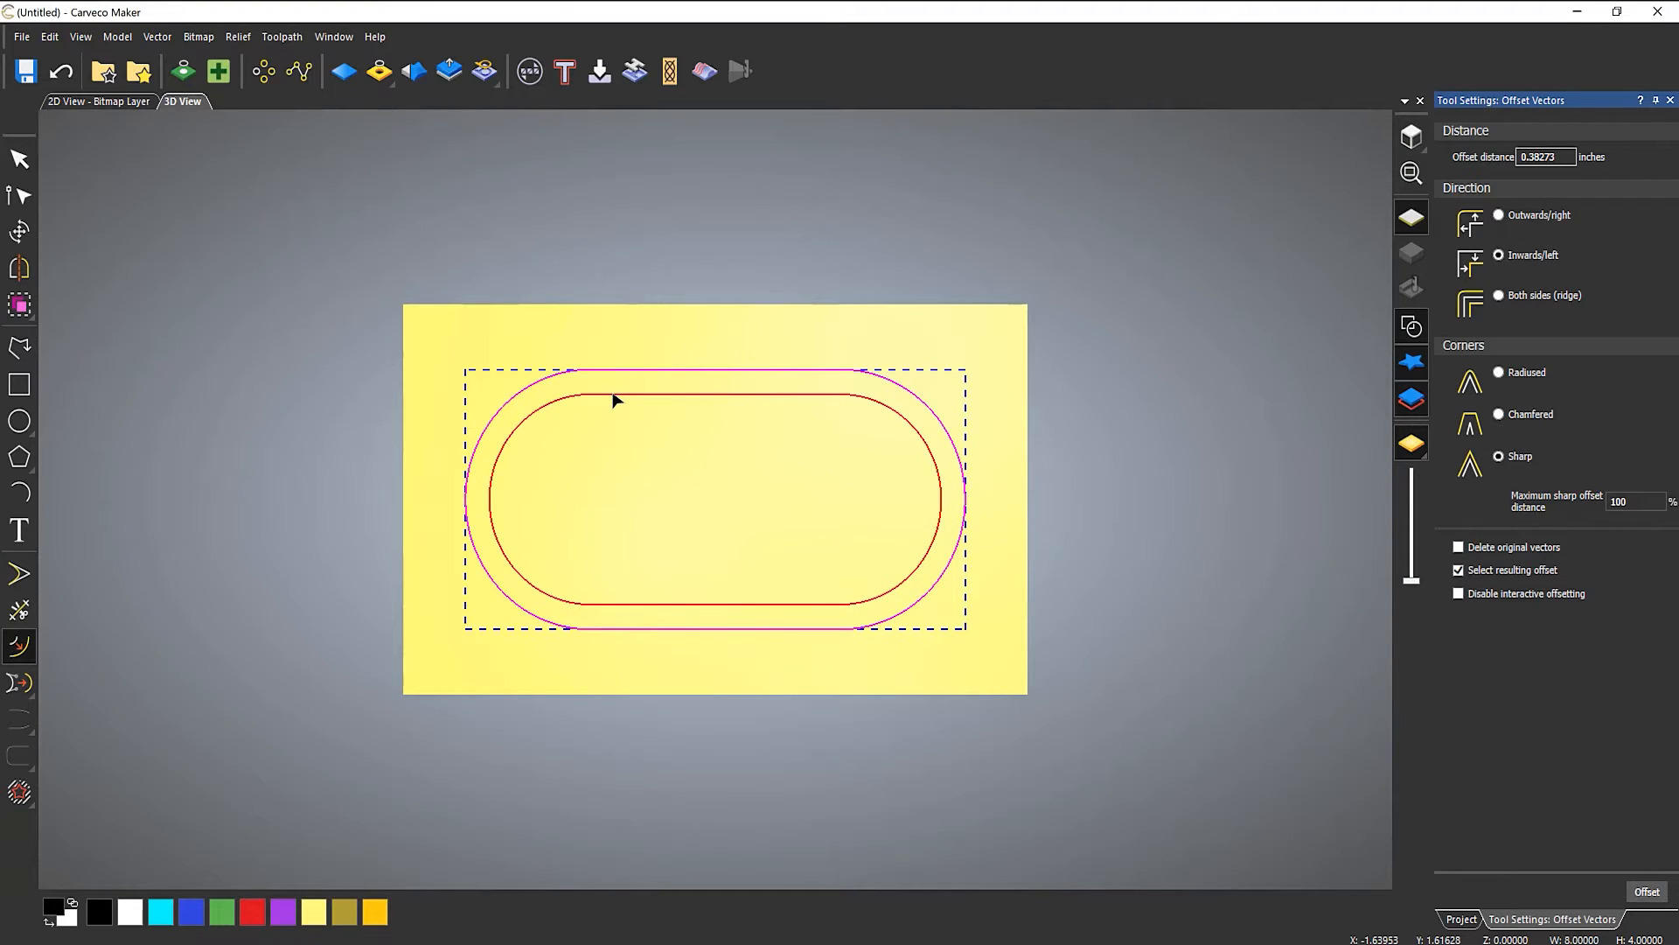
left_click_drag(613, 394, 612, 394)
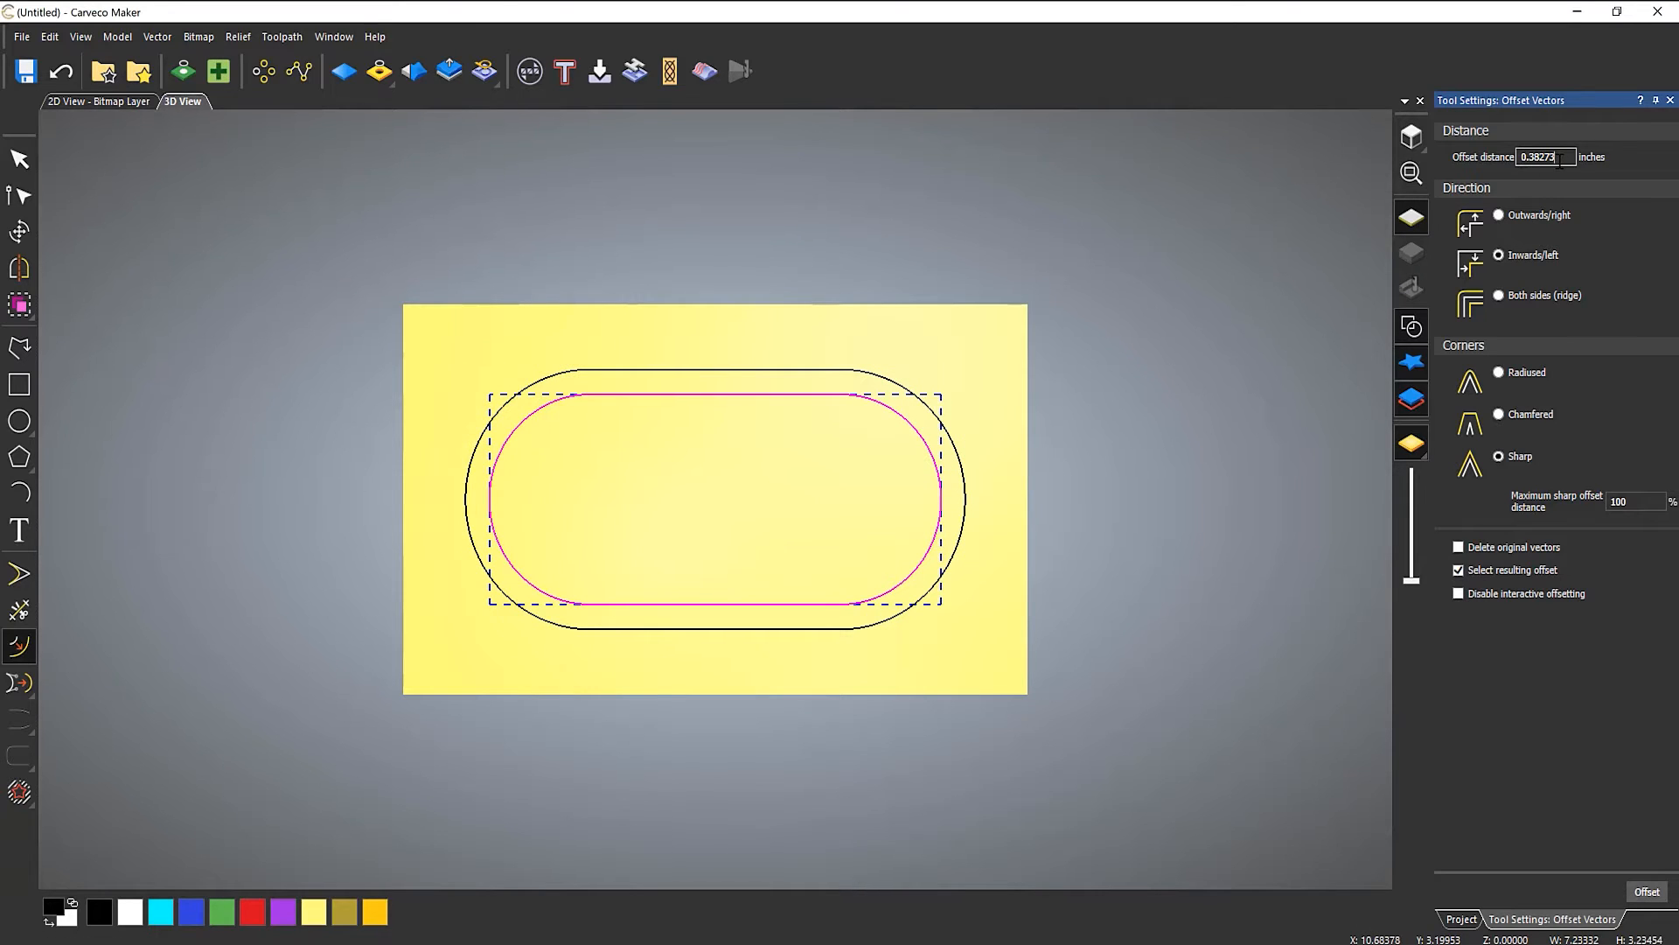
left_click_drag(1550, 157, 1541, 156)
left_click(1670, 101)
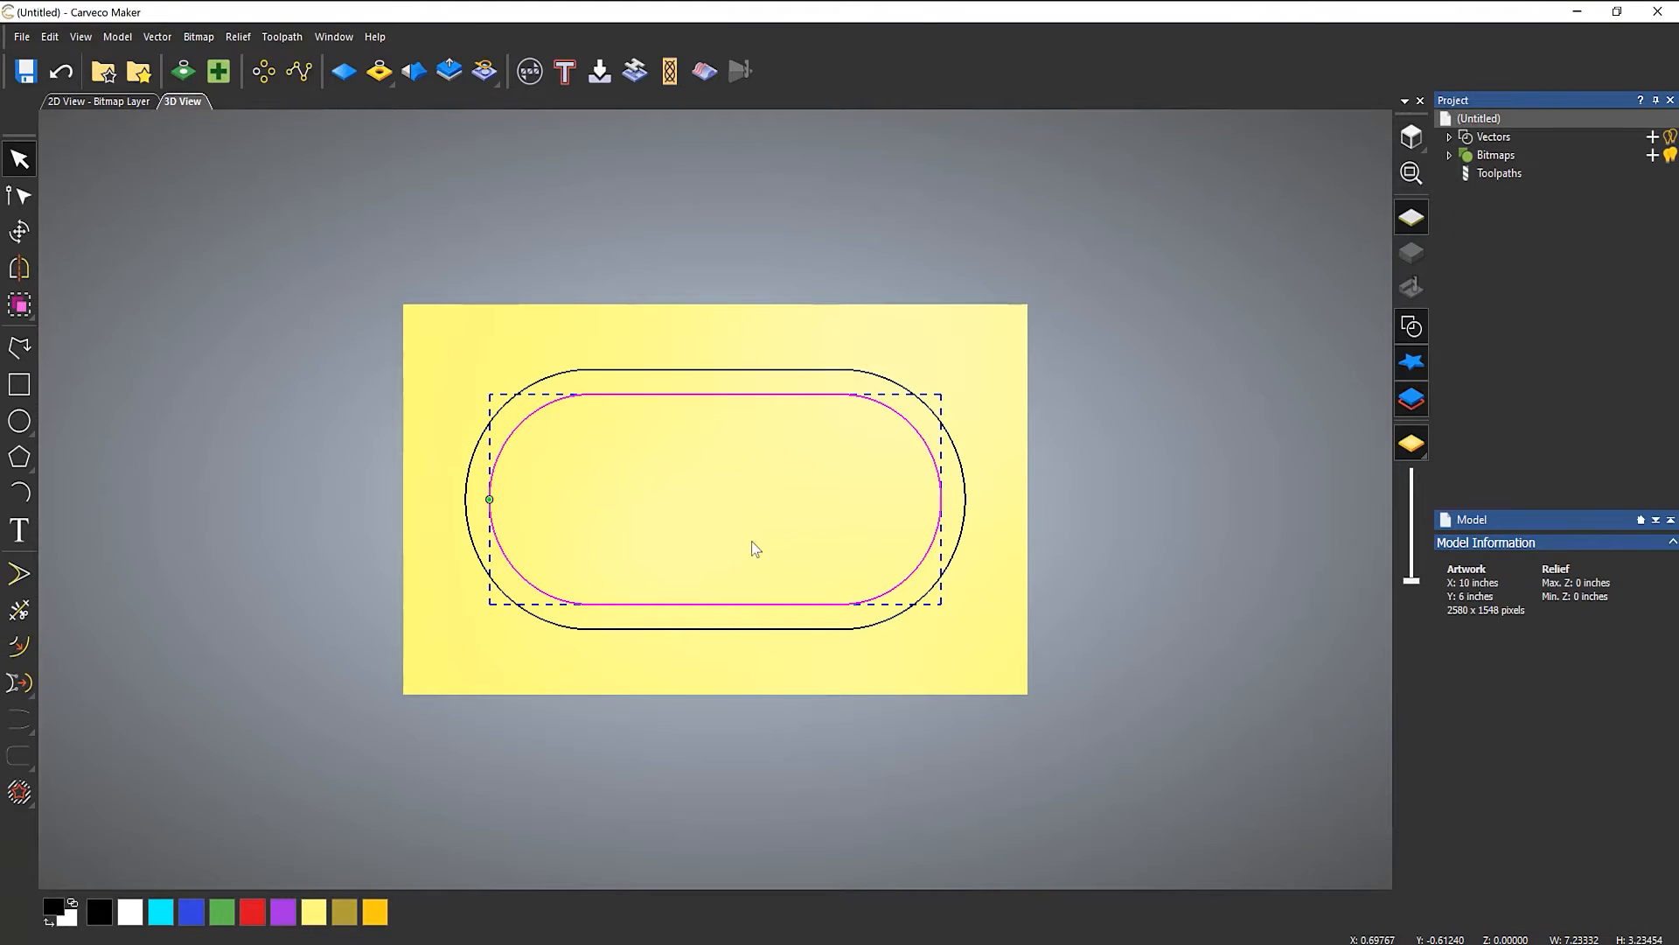
left_click(727, 539)
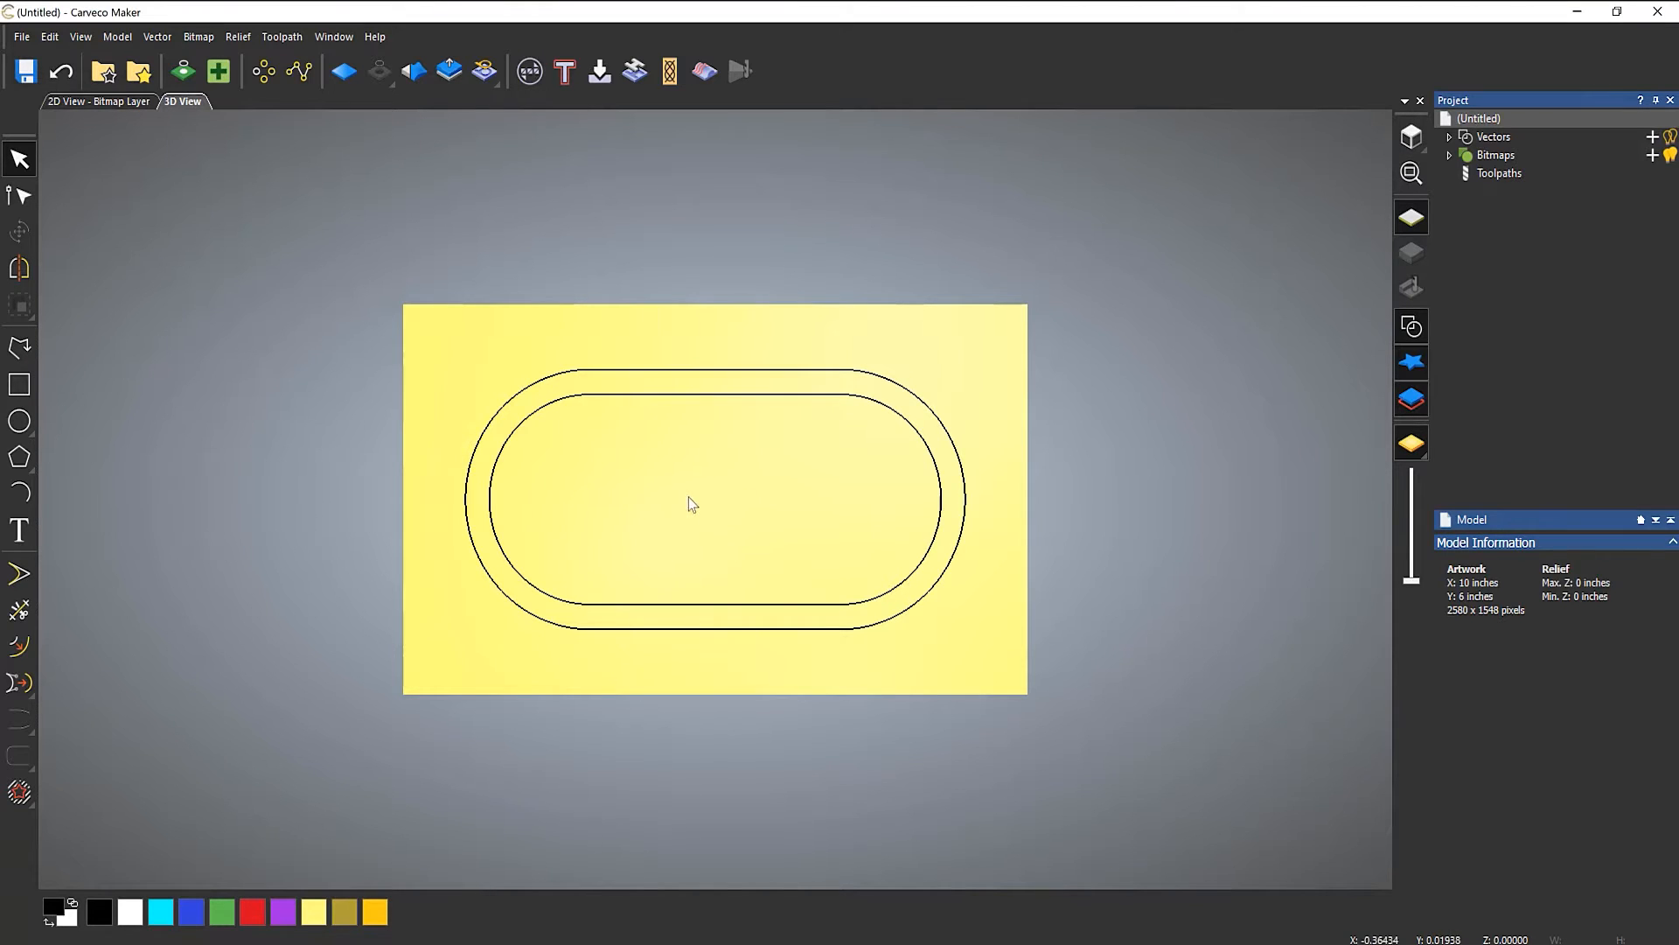
- Show the project's toolpath options and check the wooden tray's reference picture in Photos
left_click_drag(738, 529, 799, 280)
scroll(749, 496, "up", 3)
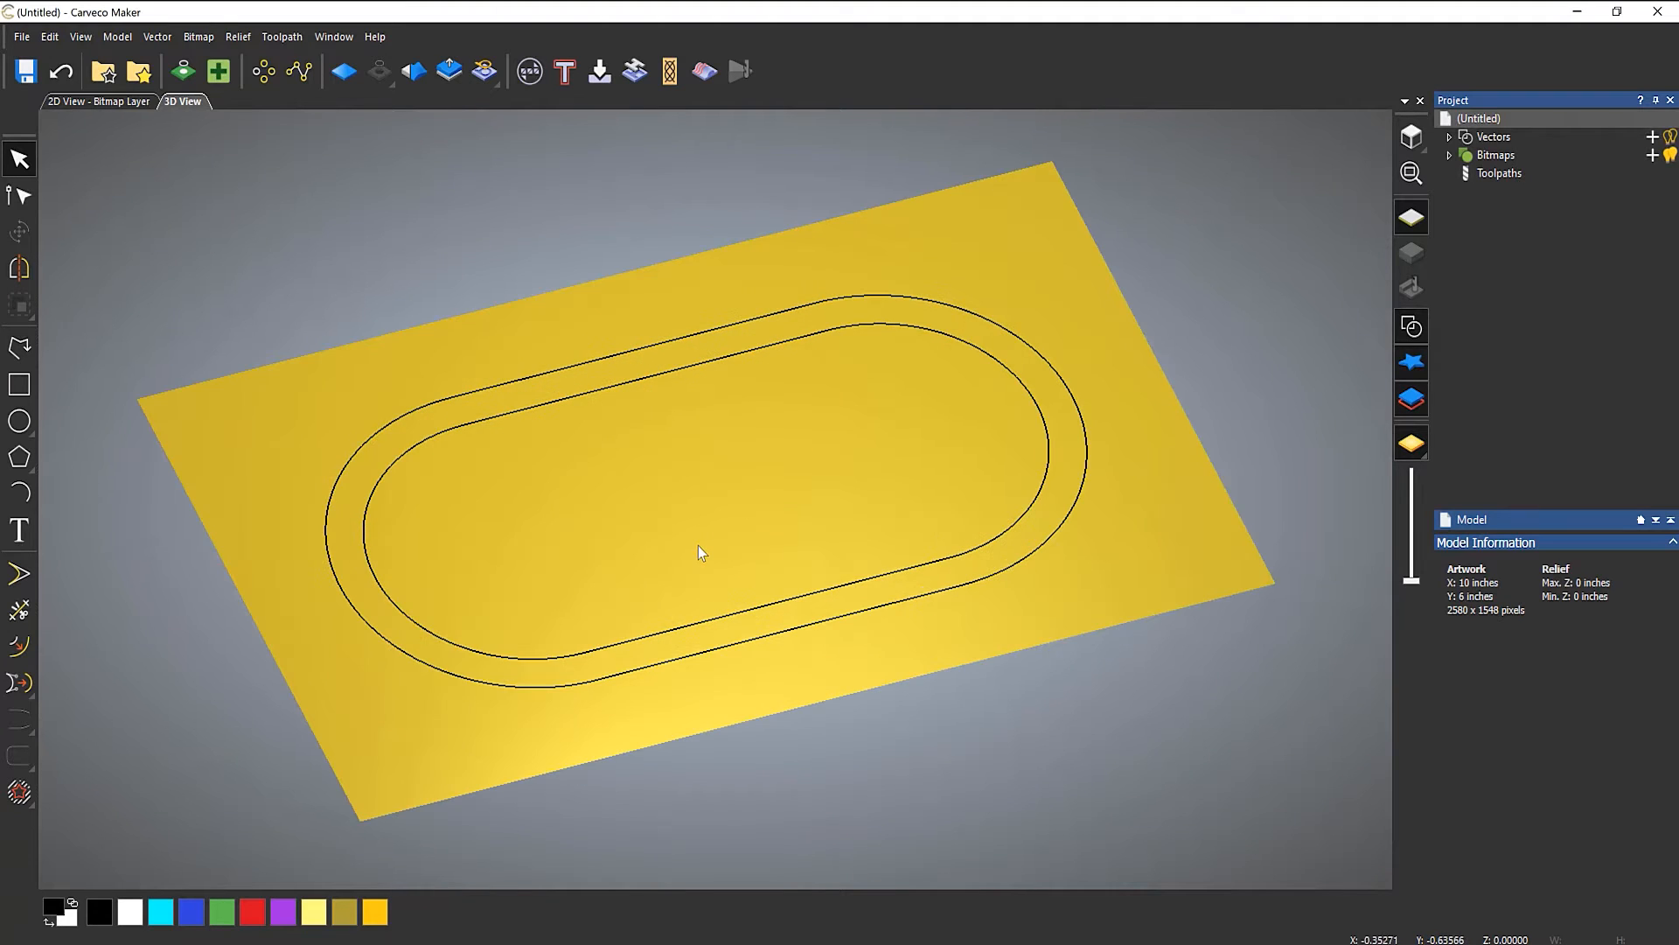
scroll(715, 511, "up", 3)
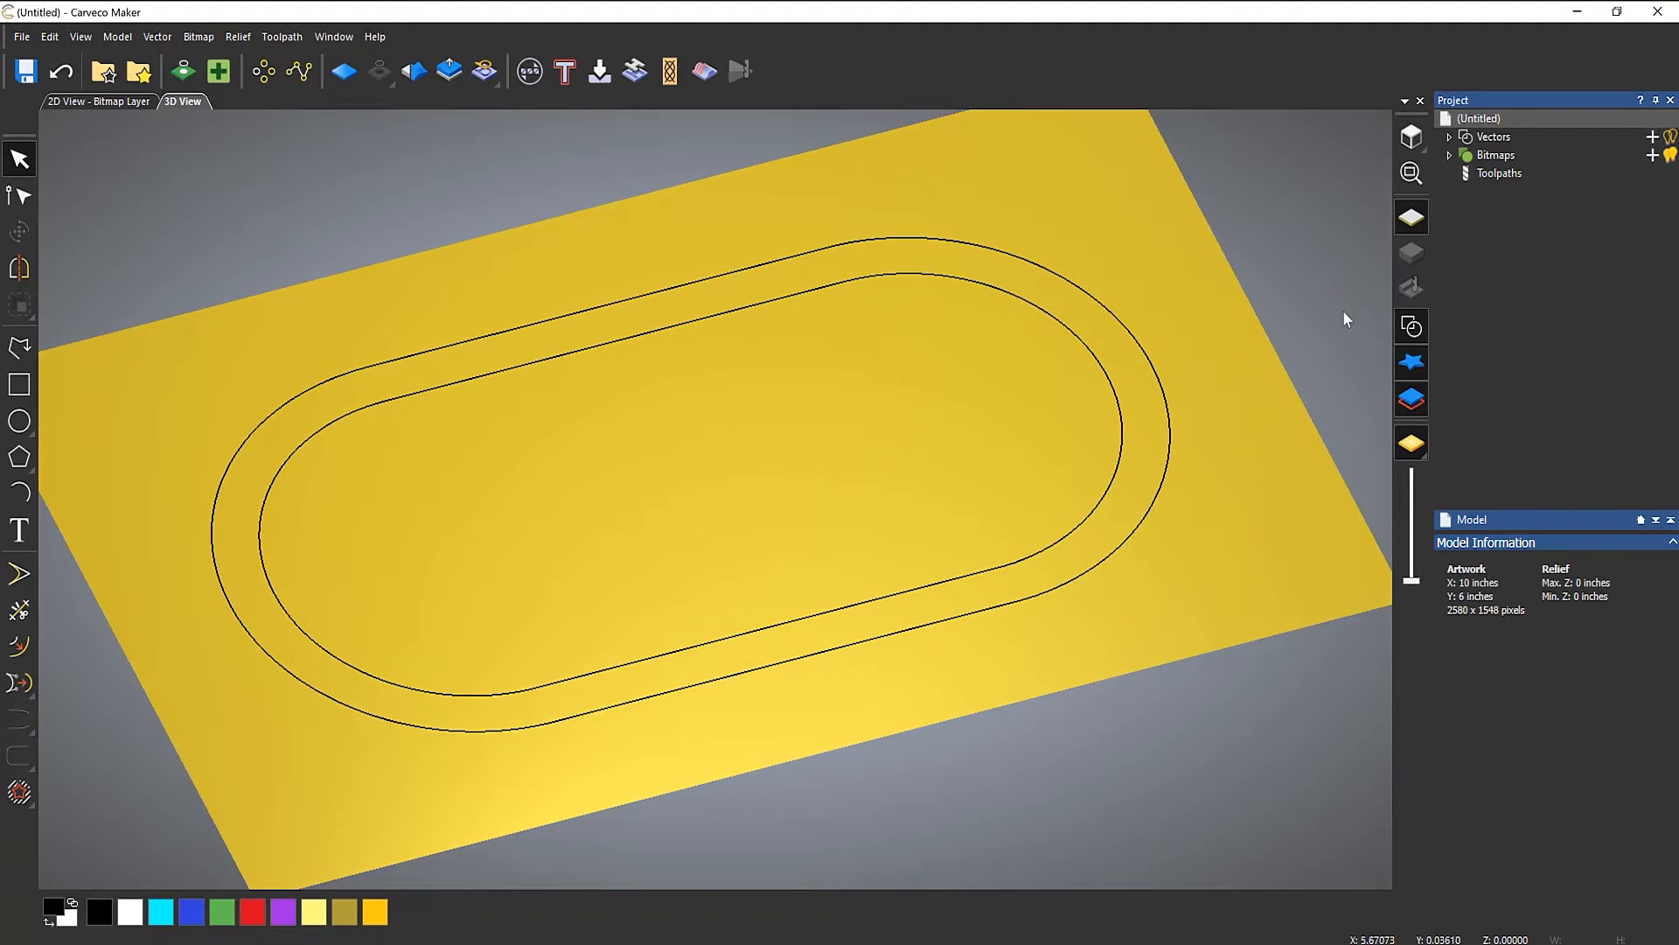
left_click(1500, 173)
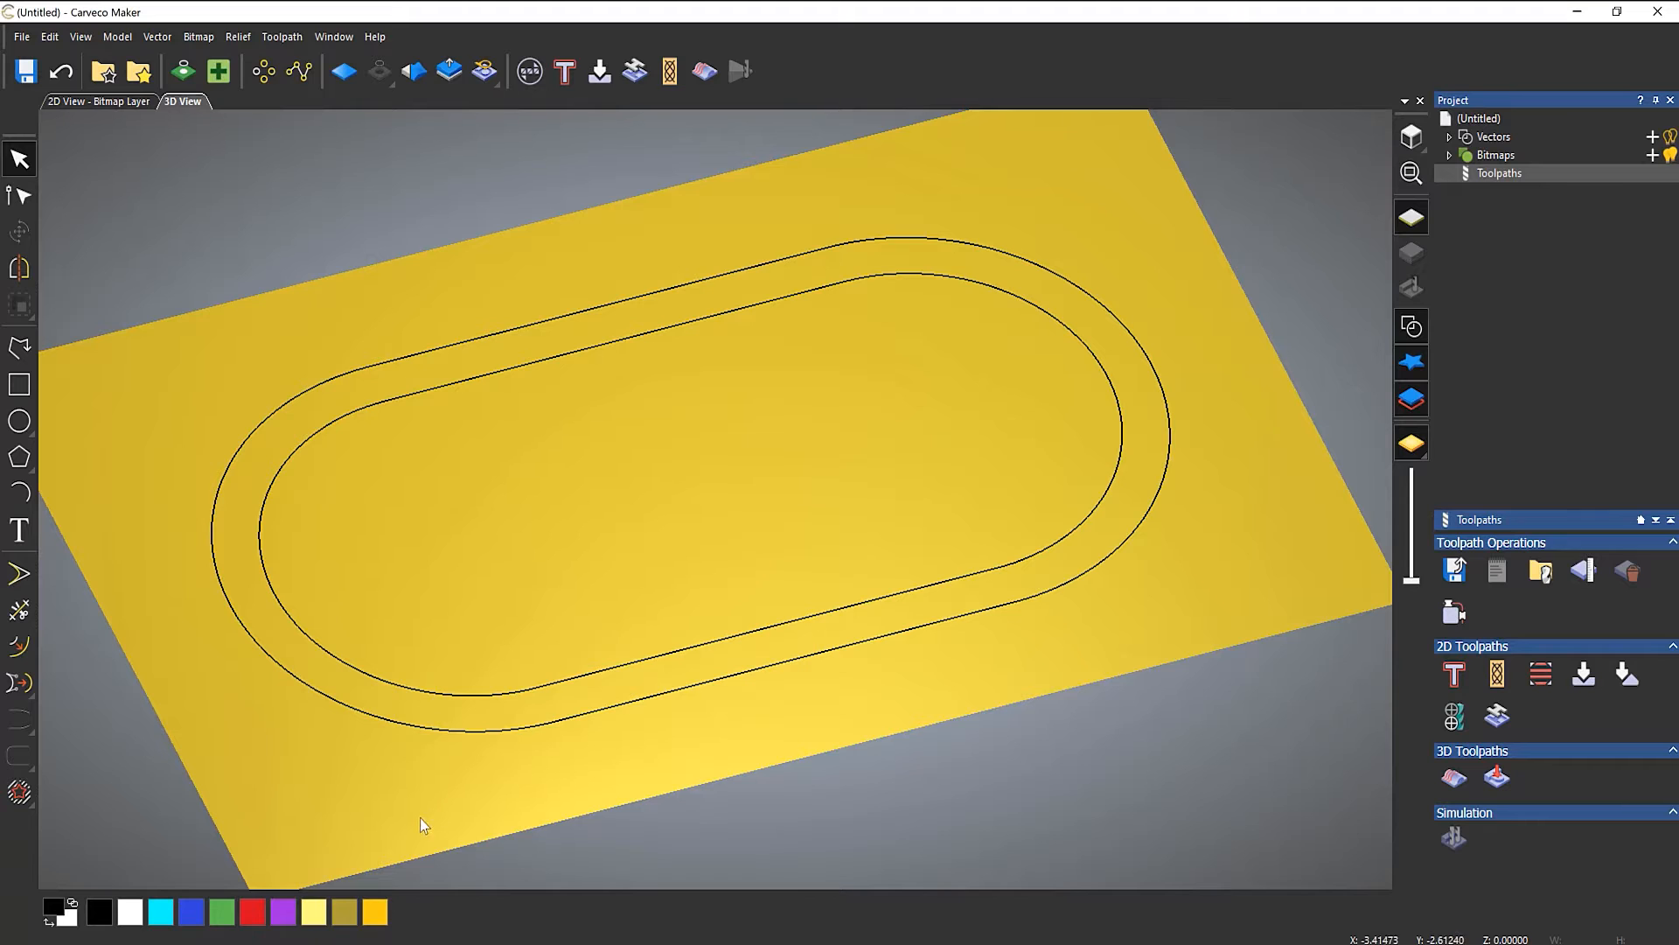
left_click(293, 942)
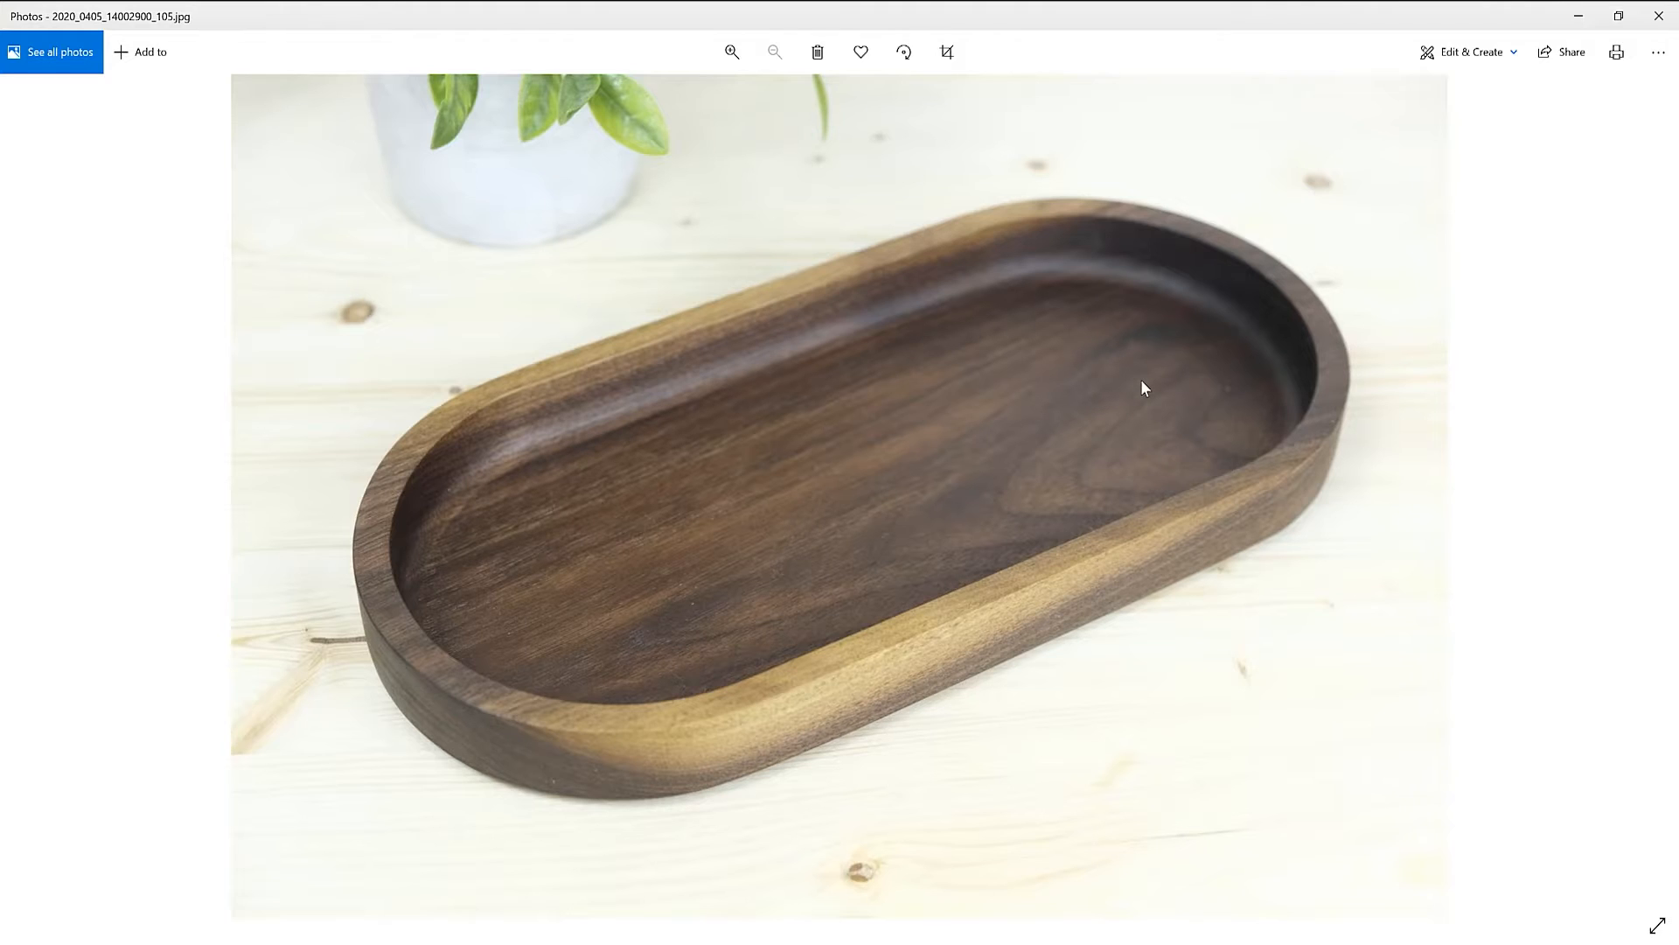
left_click(1578, 15)
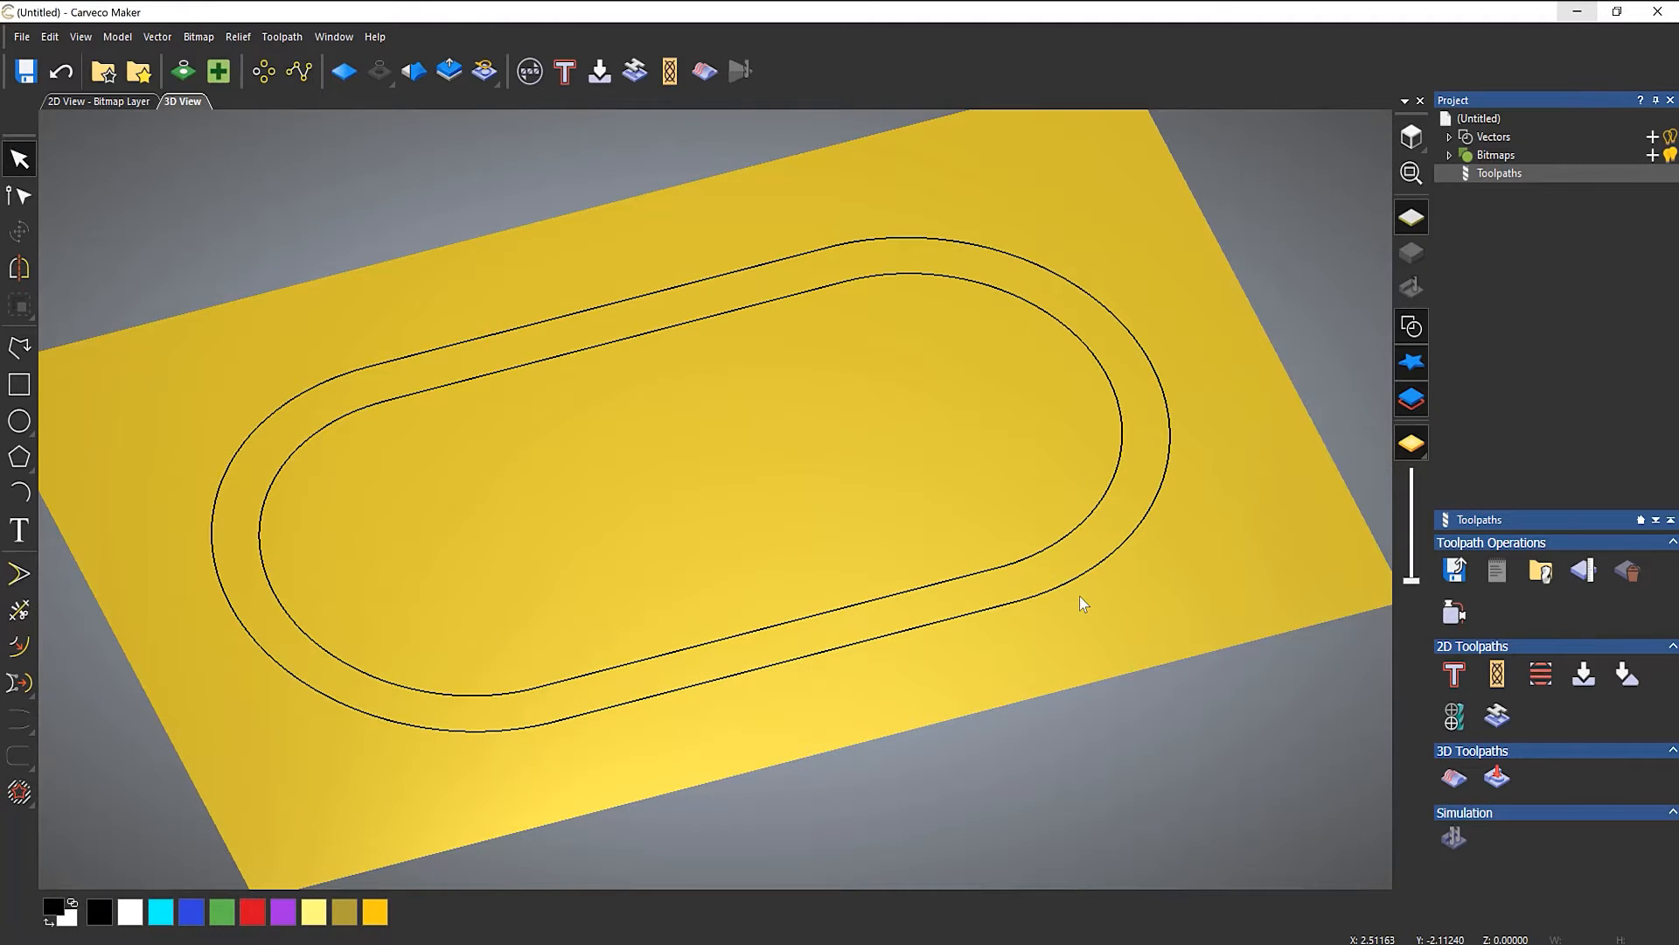
- Start a 2D Area Clearance toolpath on the inner outline and set the material thickness to 0.75 inches
left_click(1542, 673)
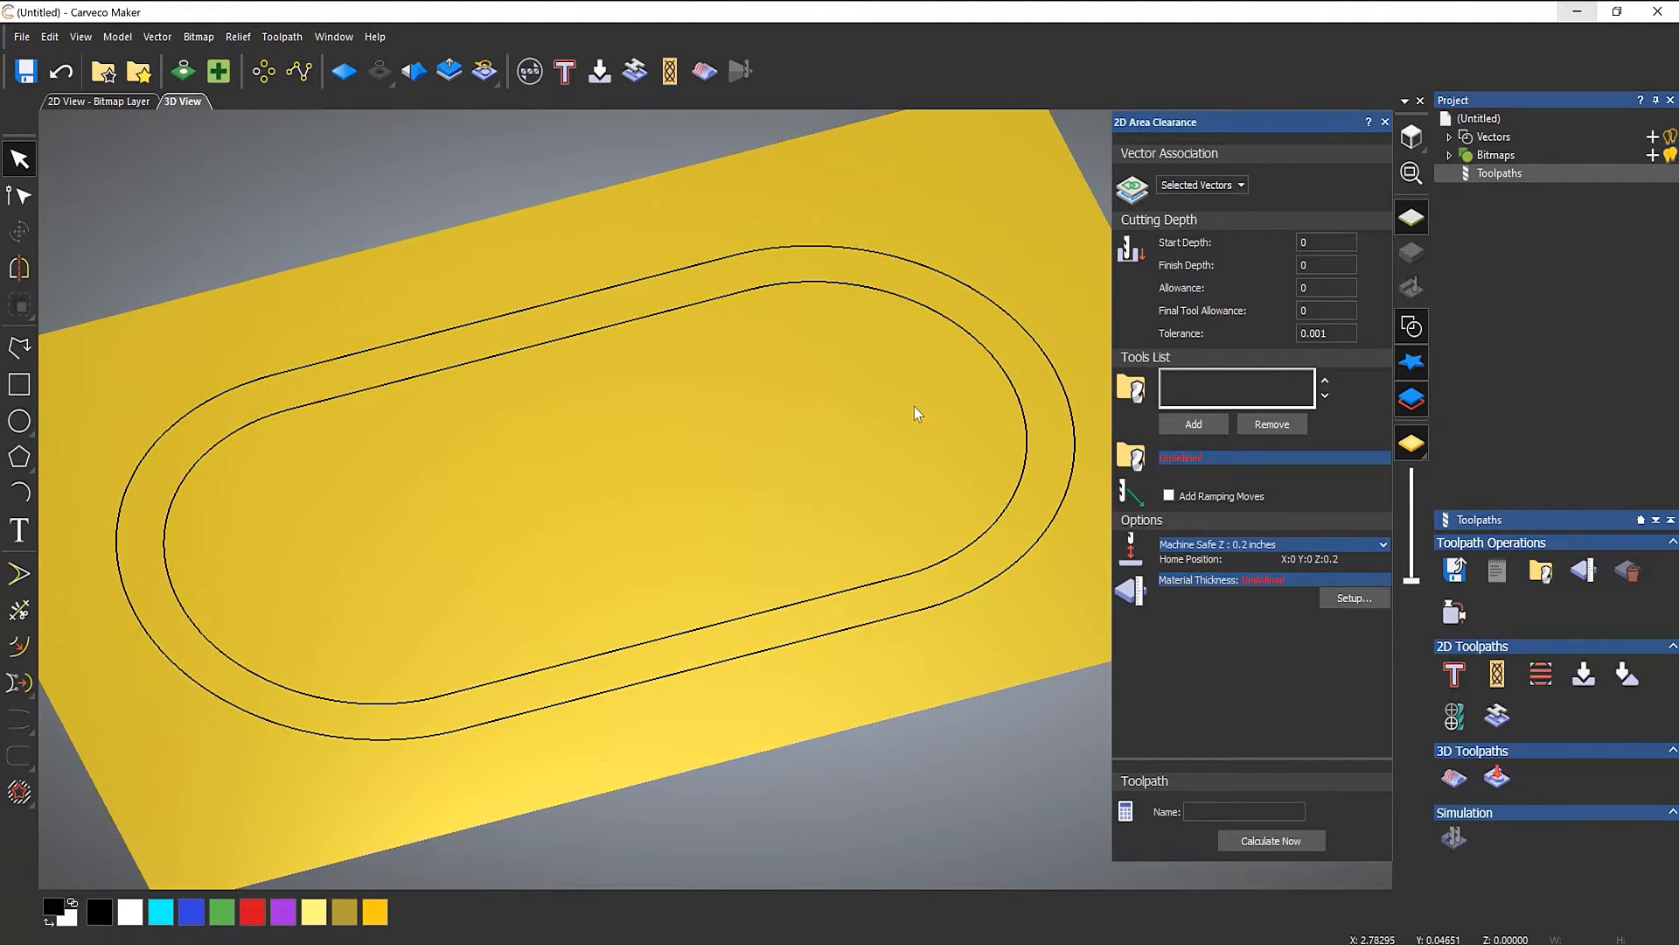
left_click(995, 364)
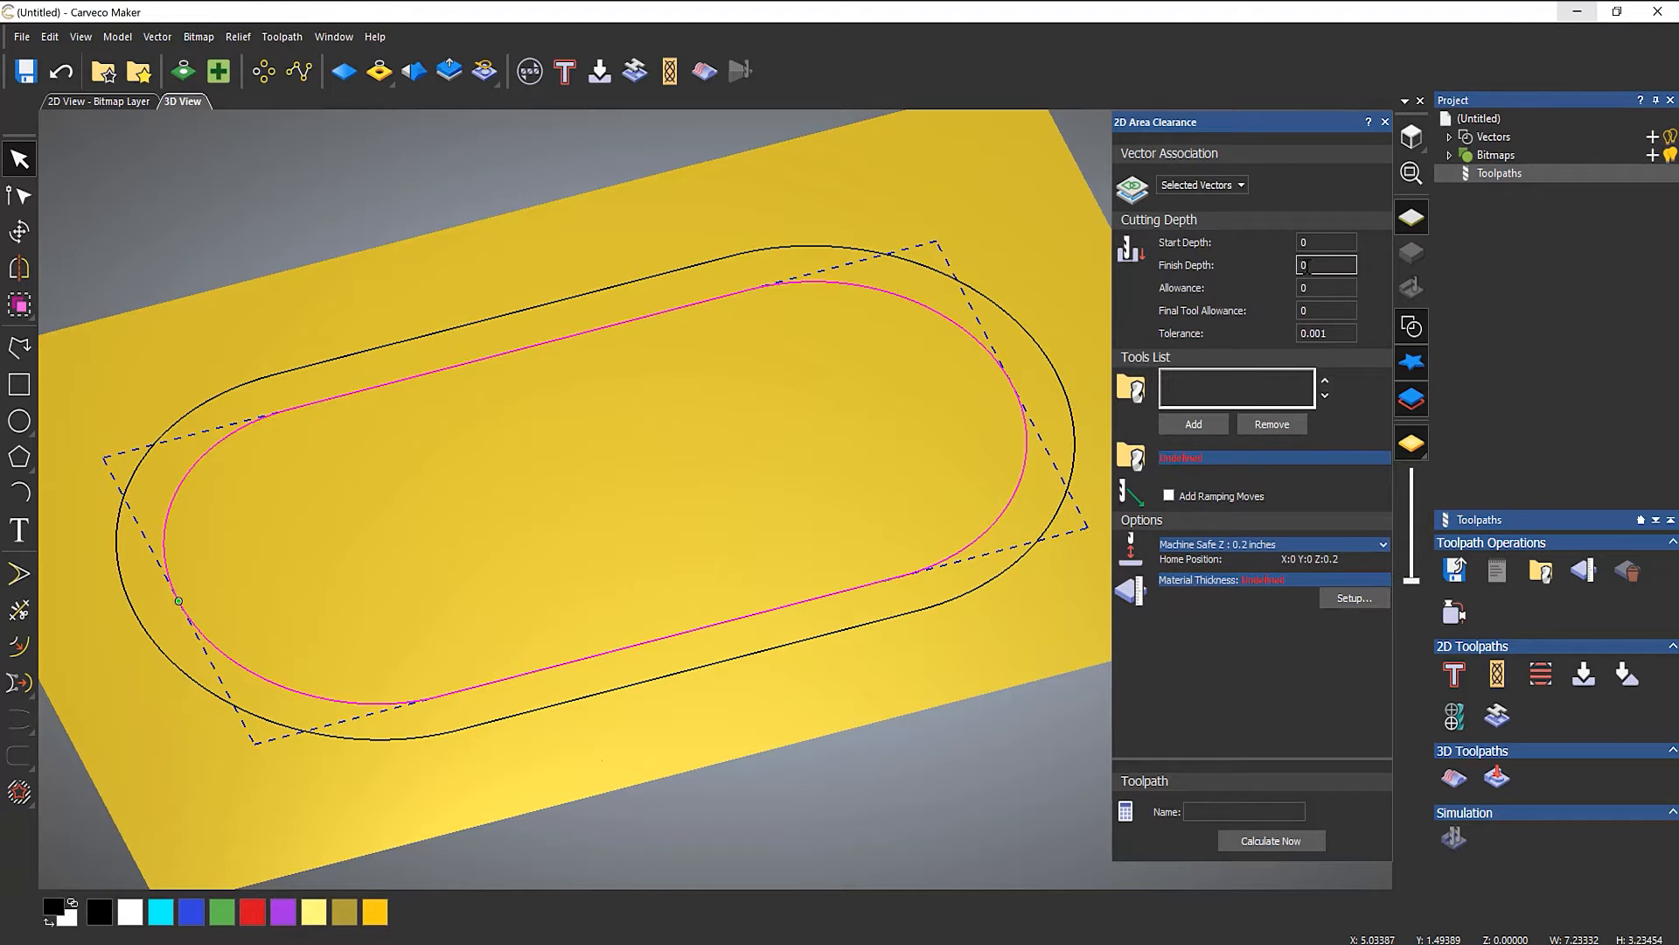
left_click(1351, 600)
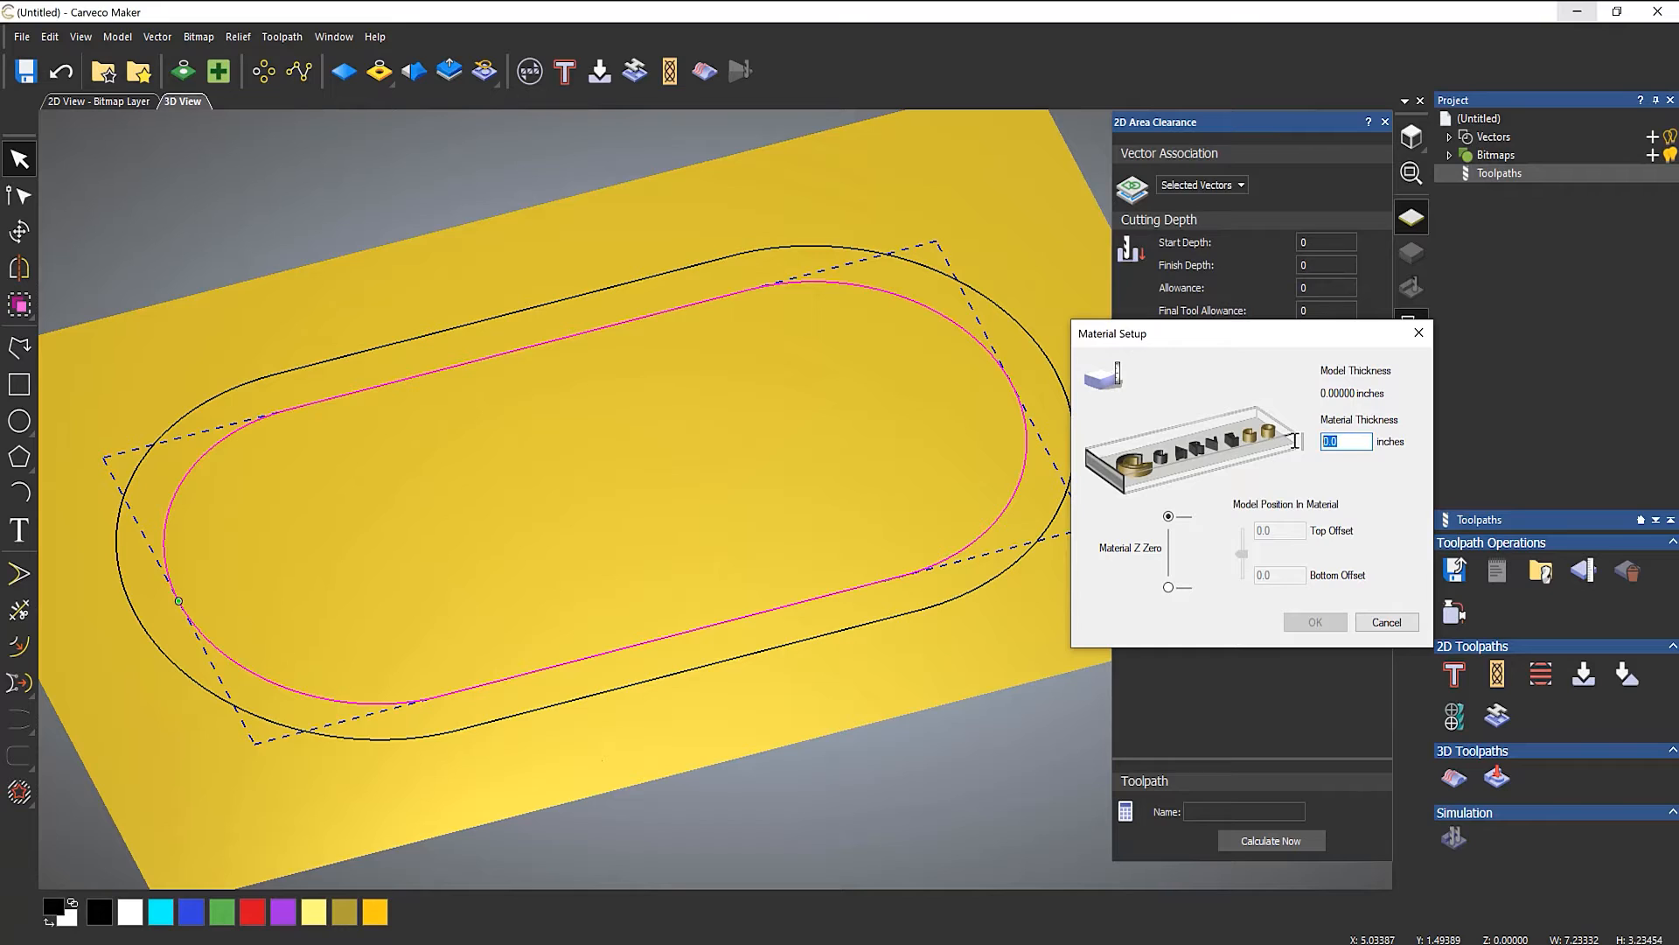
type("0.75")
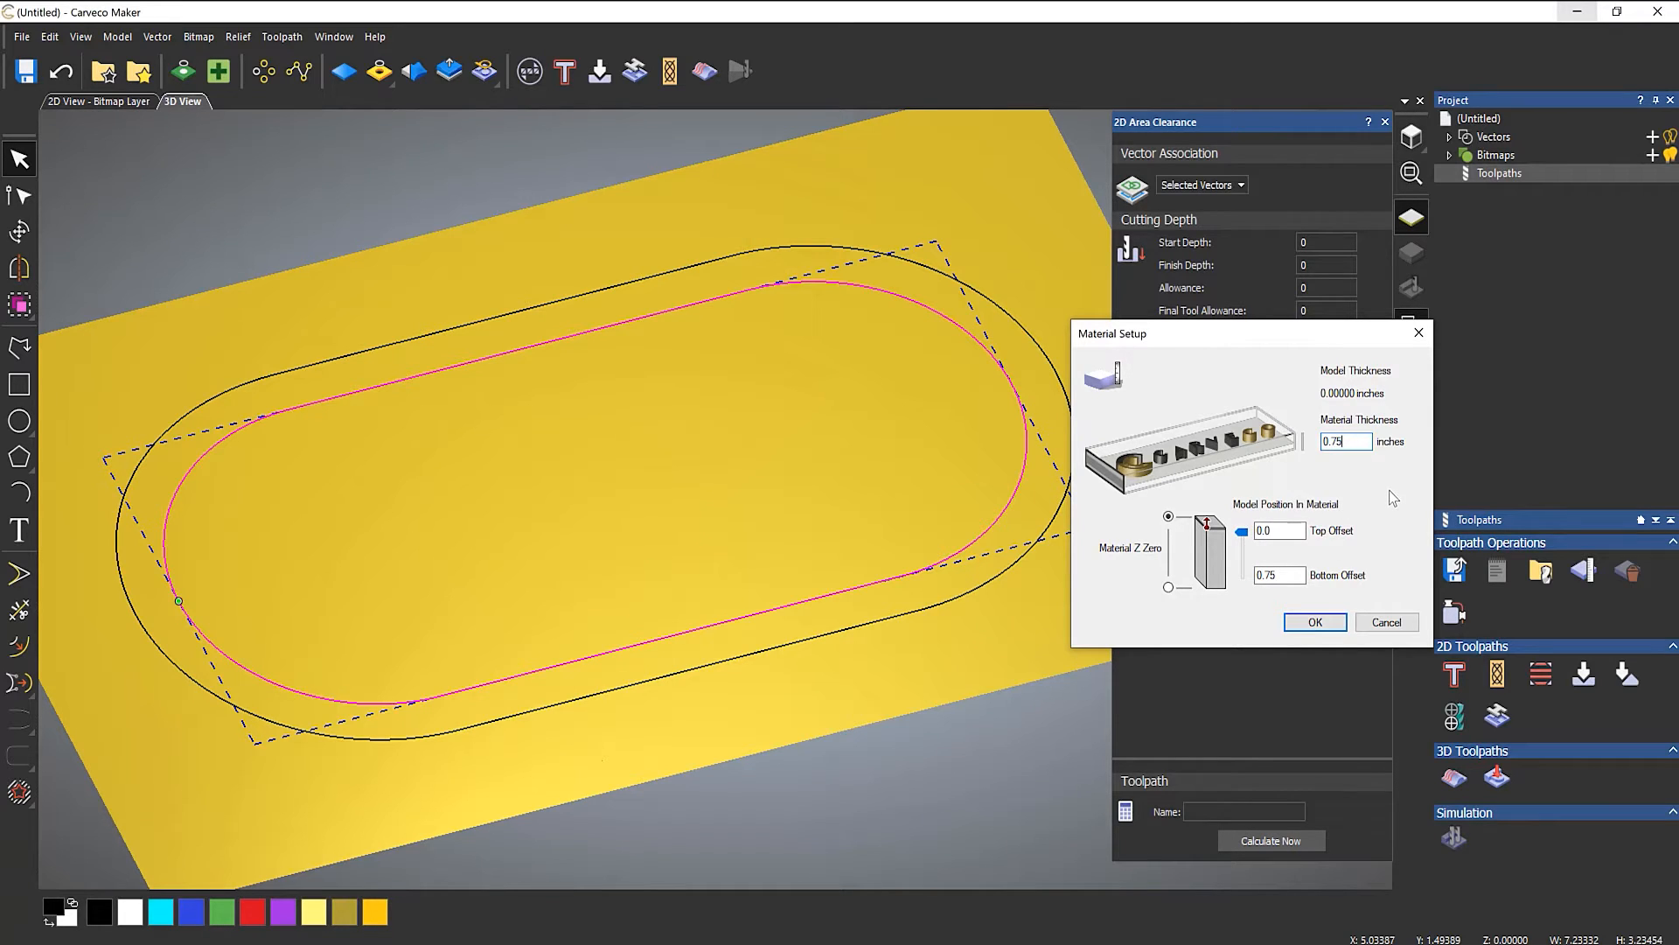
left_click(1312, 622)
left_click_drag(851, 581, 963, 300)
scroll(558, 490, "up", 5)
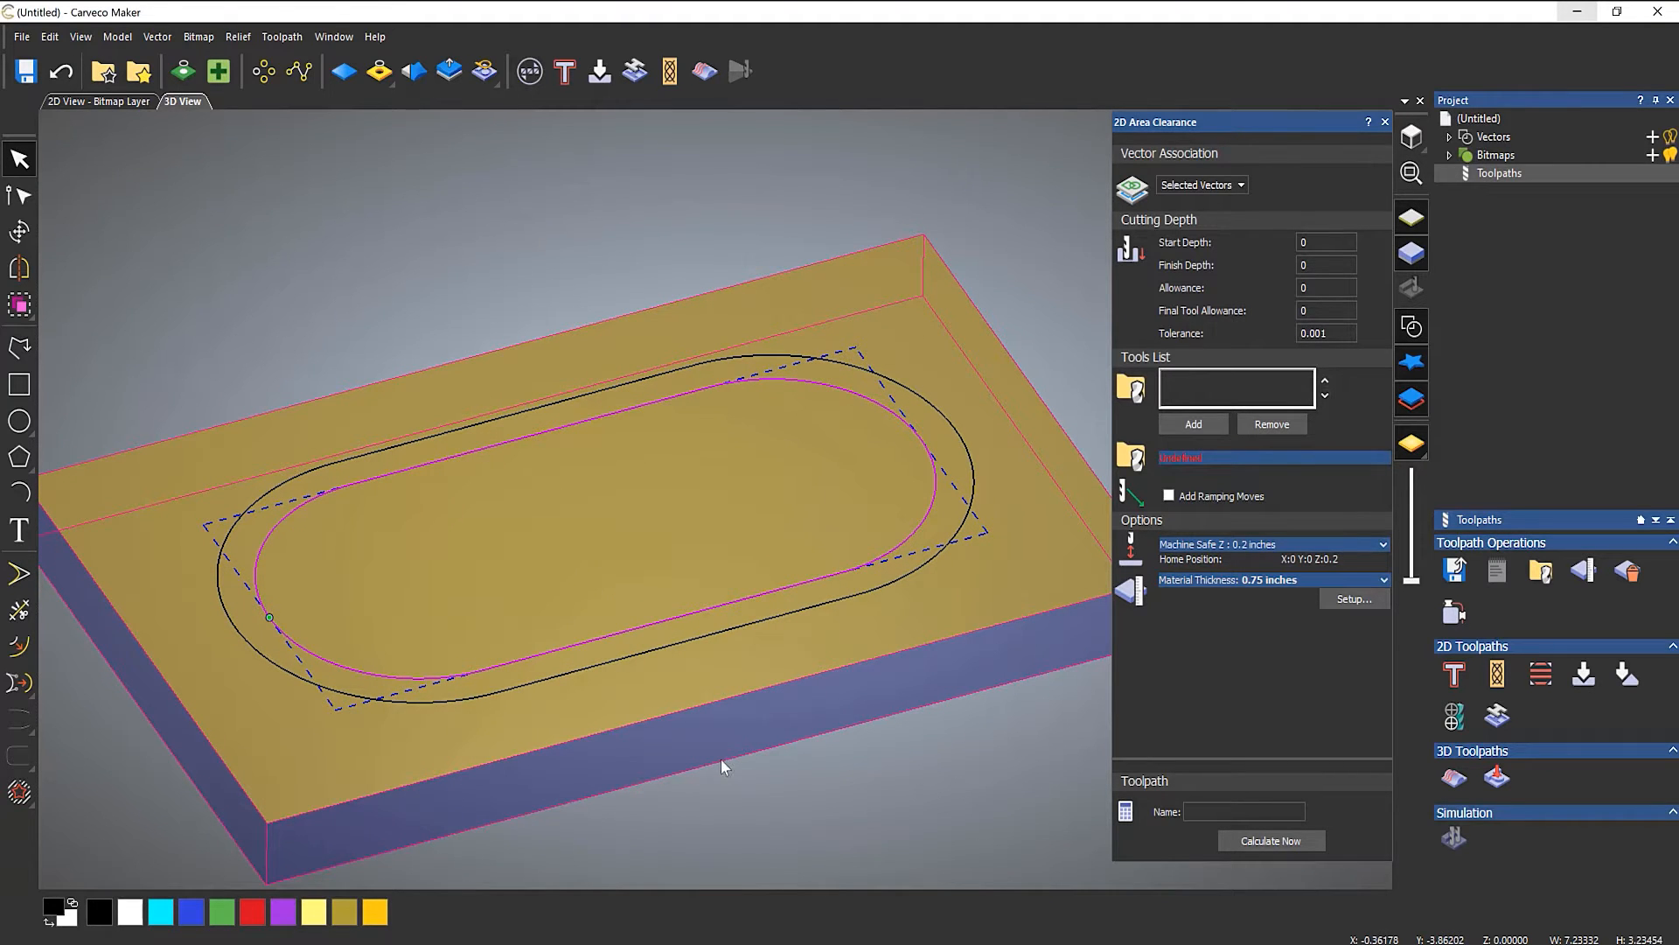
- Set the area clearance finish depth to 0.5 inches and add the End Mill 1/4 Inch for wood or plastic
left_click(1321, 266)
type(".5")
left_click(1211, 423)
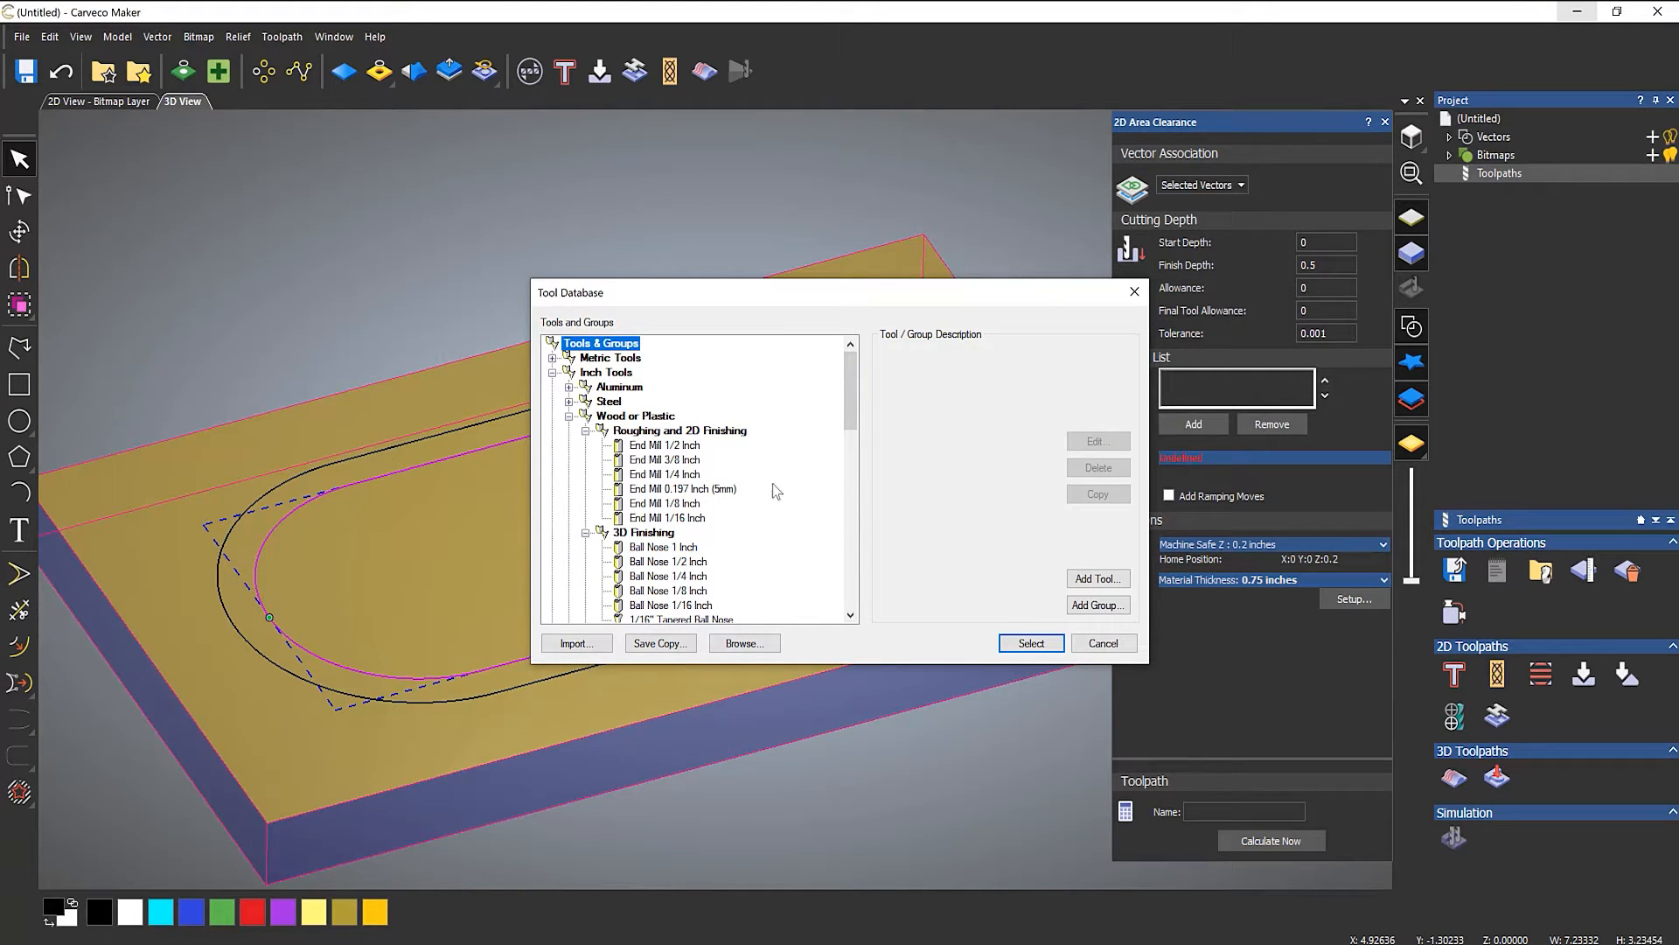
left_click(680, 448)
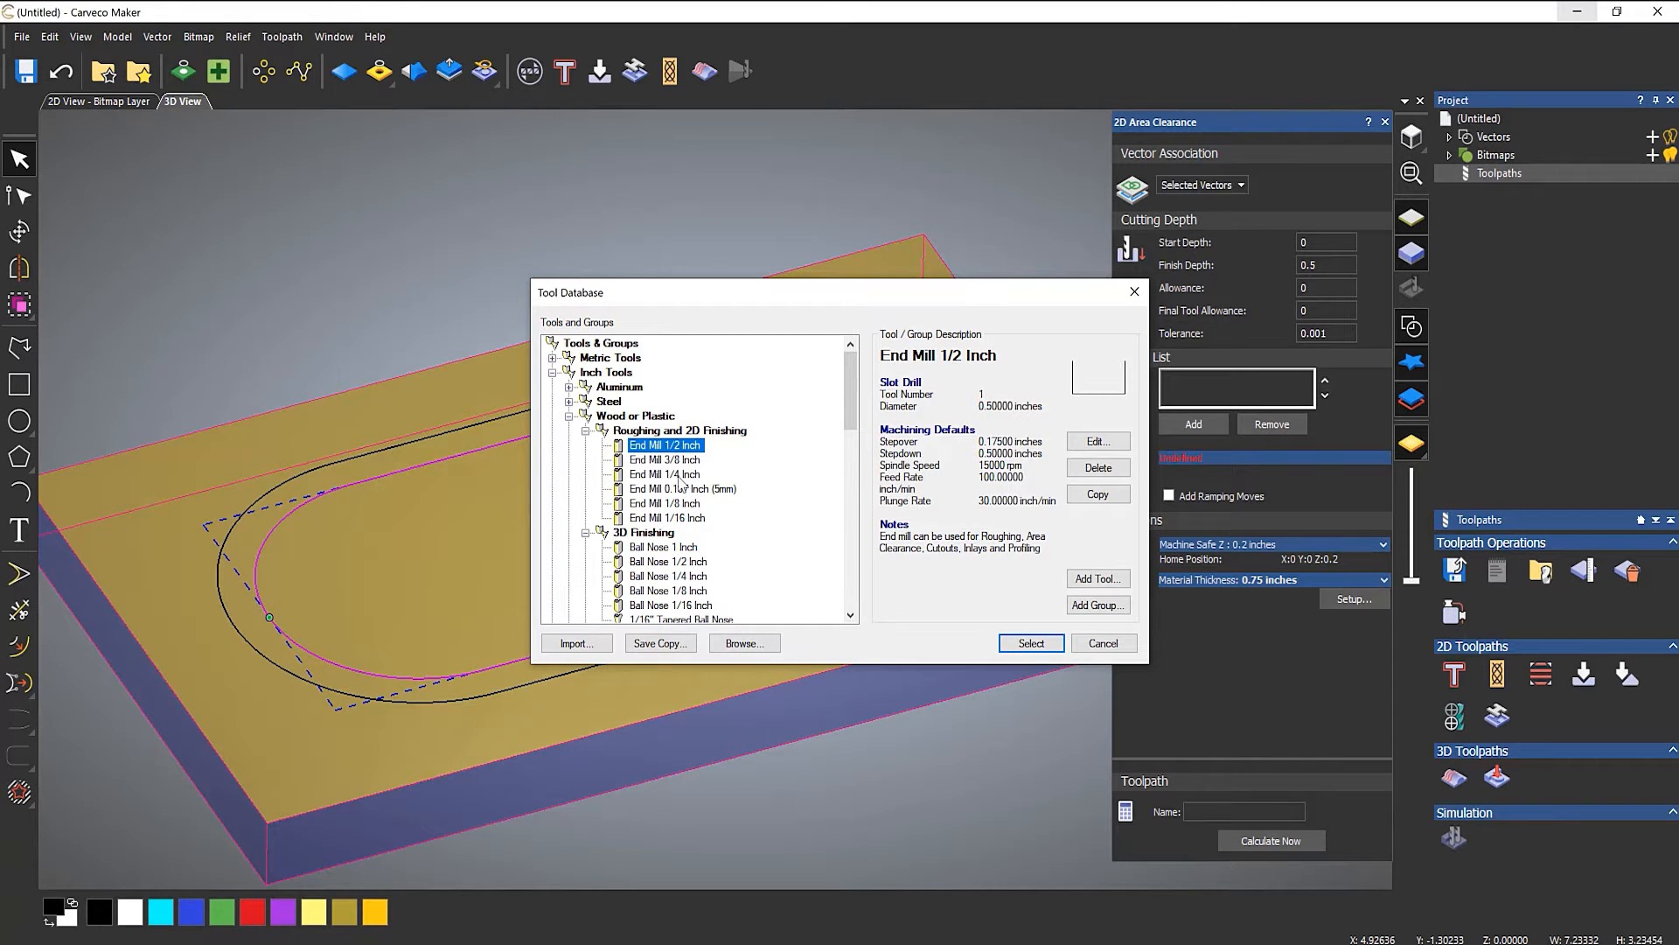
left_click_drag(726, 292, 1215, 317)
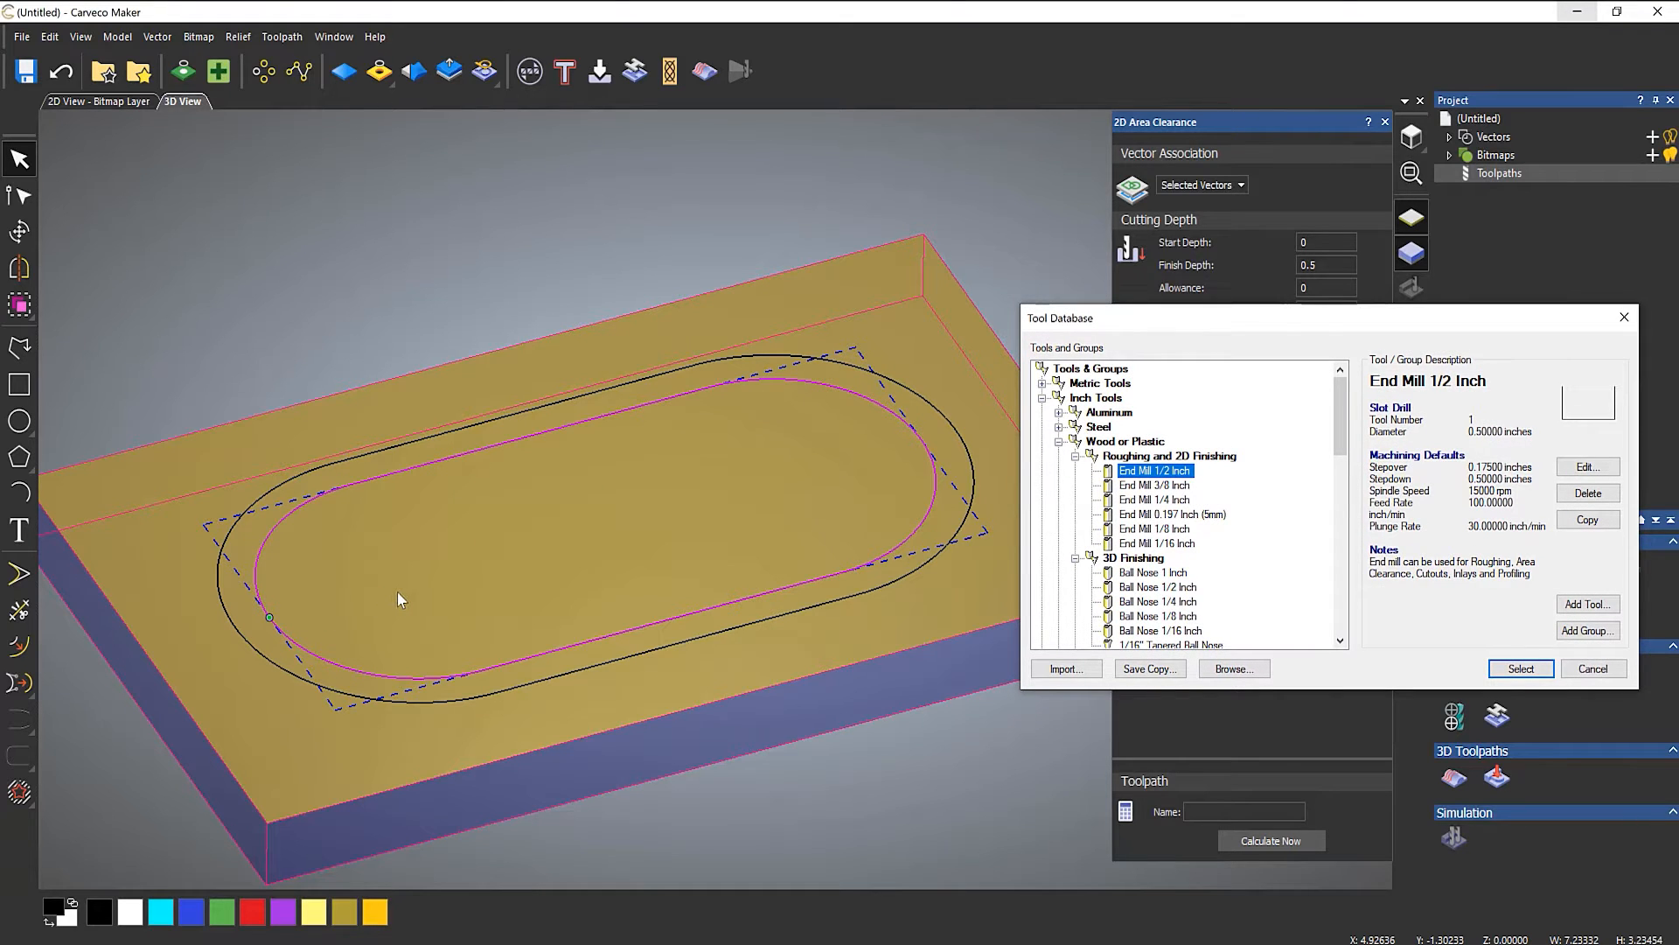
left_click_drag(1246, 319, 657, 277)
left_click(598, 456)
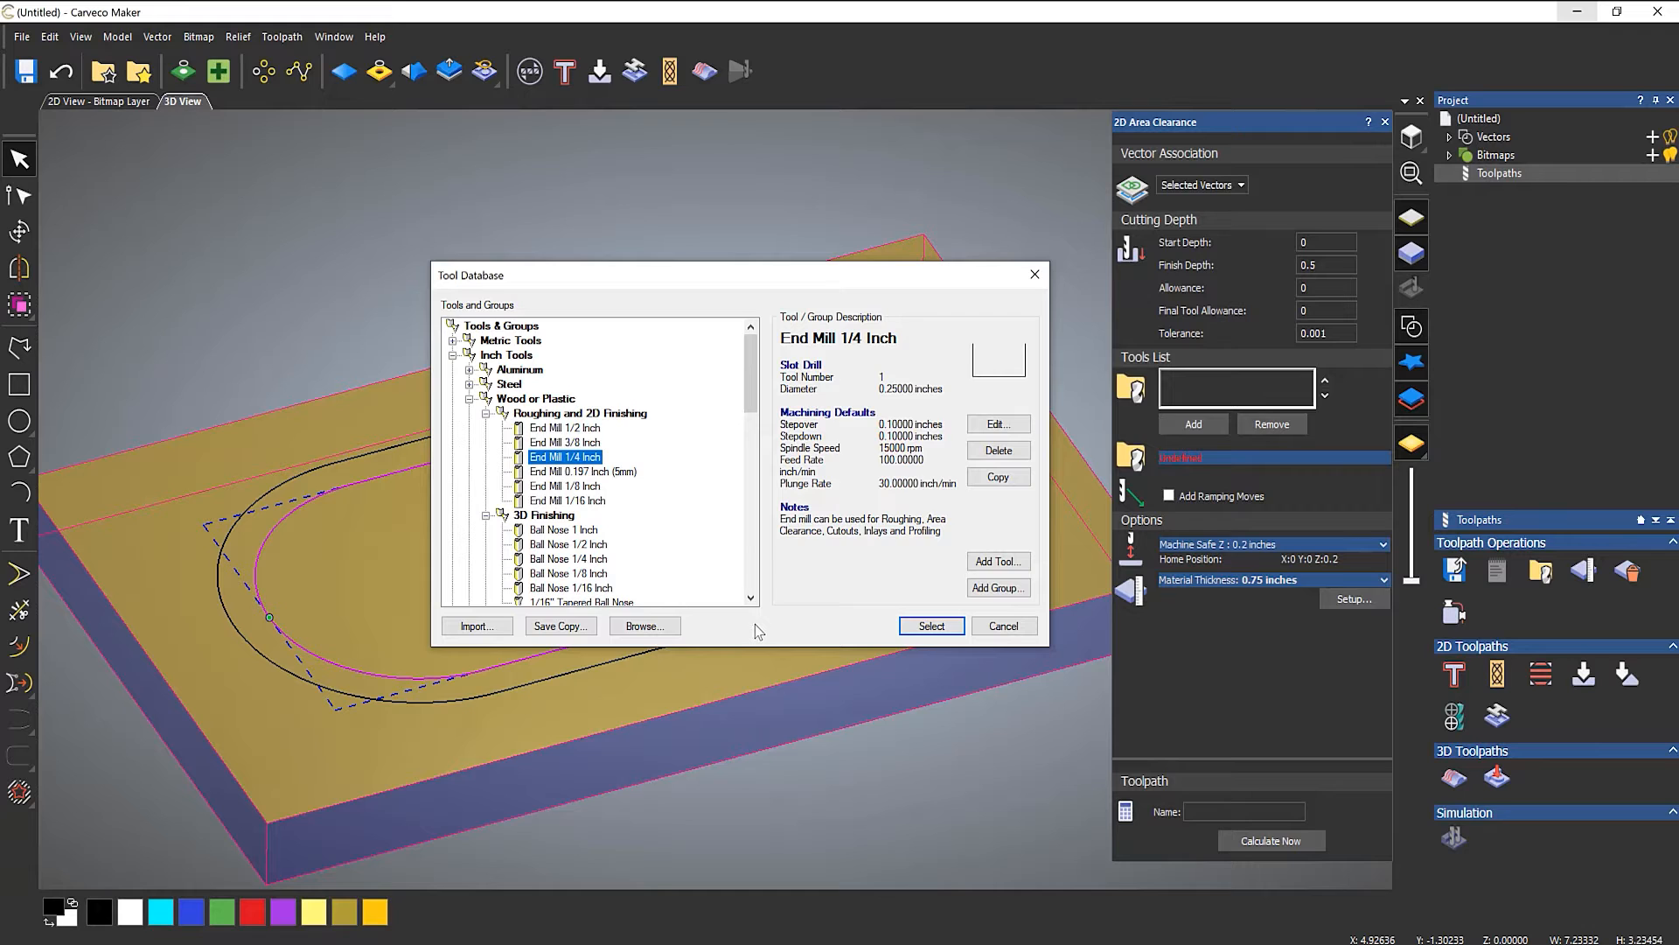
left_click(931, 625)
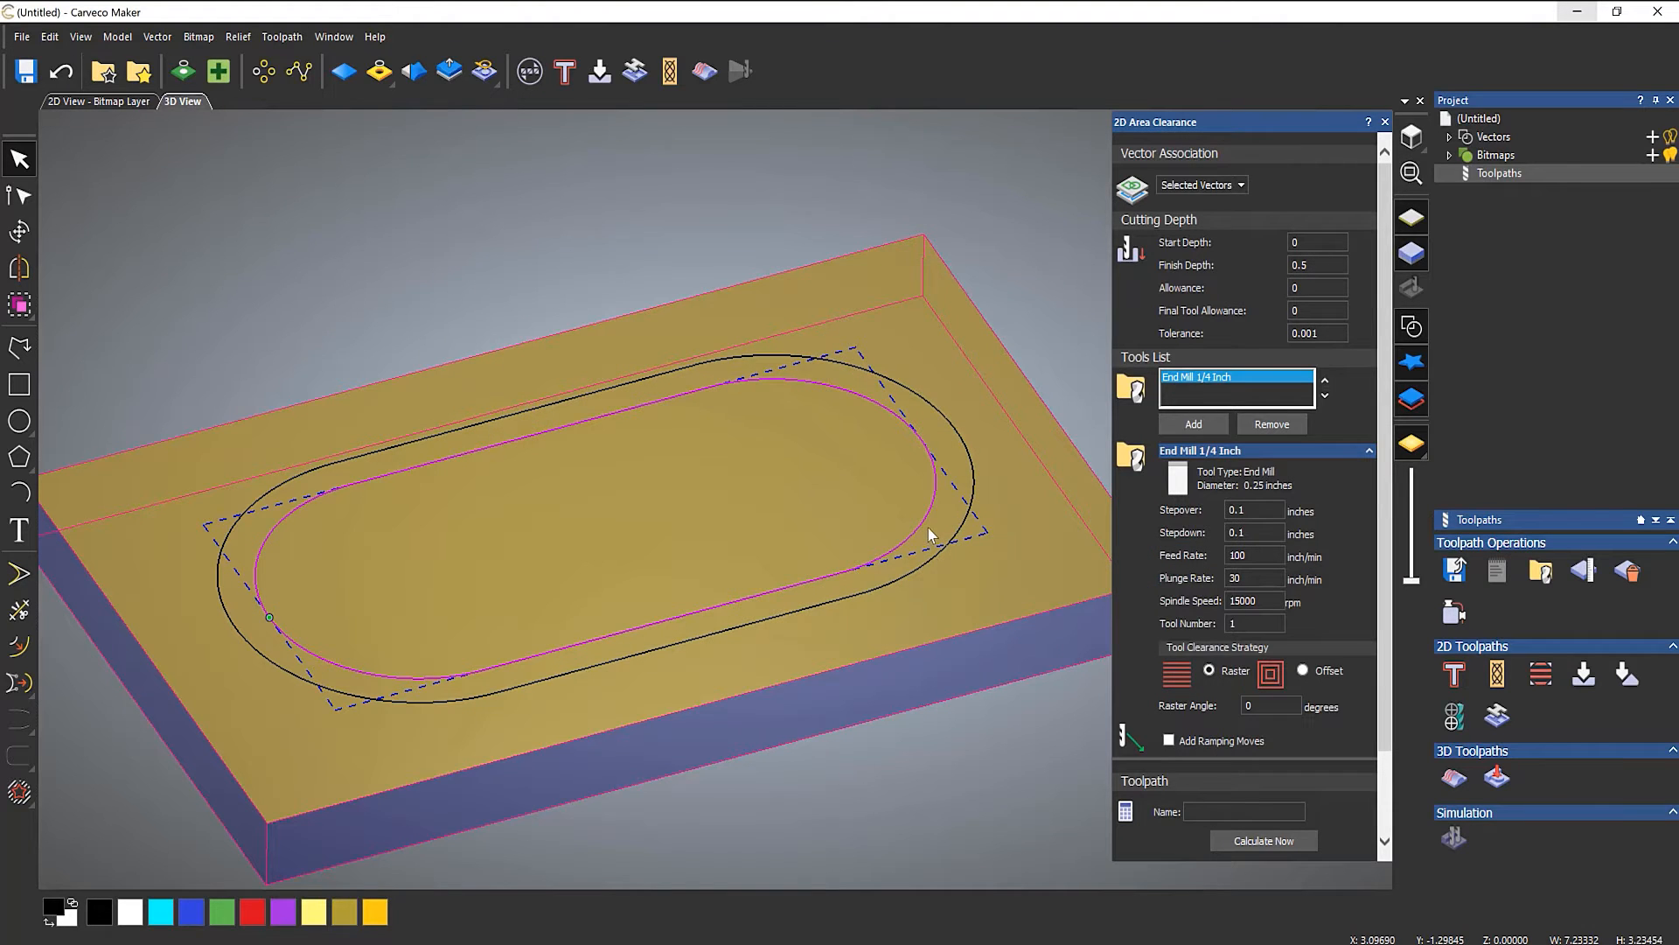
- Choose the Offset clearance strategy for the end mill and calculate the area clearance toolpath
scroll(1309, 619, "down", 3)
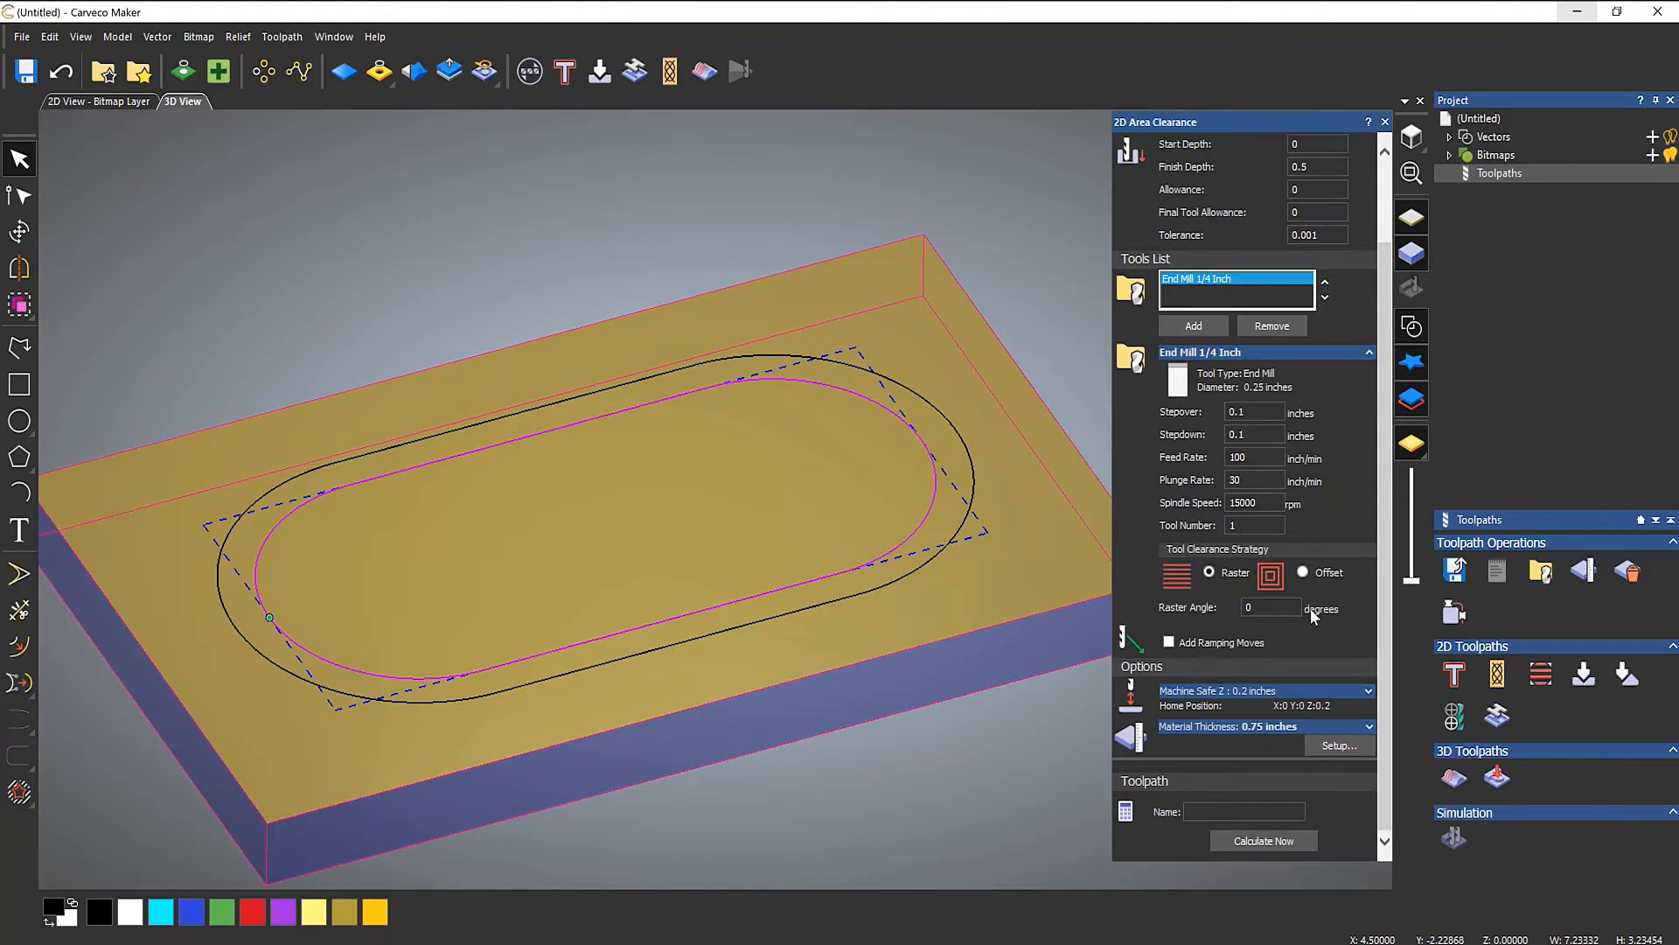
left_click(1258, 432)
left_click(1295, 607)
left_click(1304, 573)
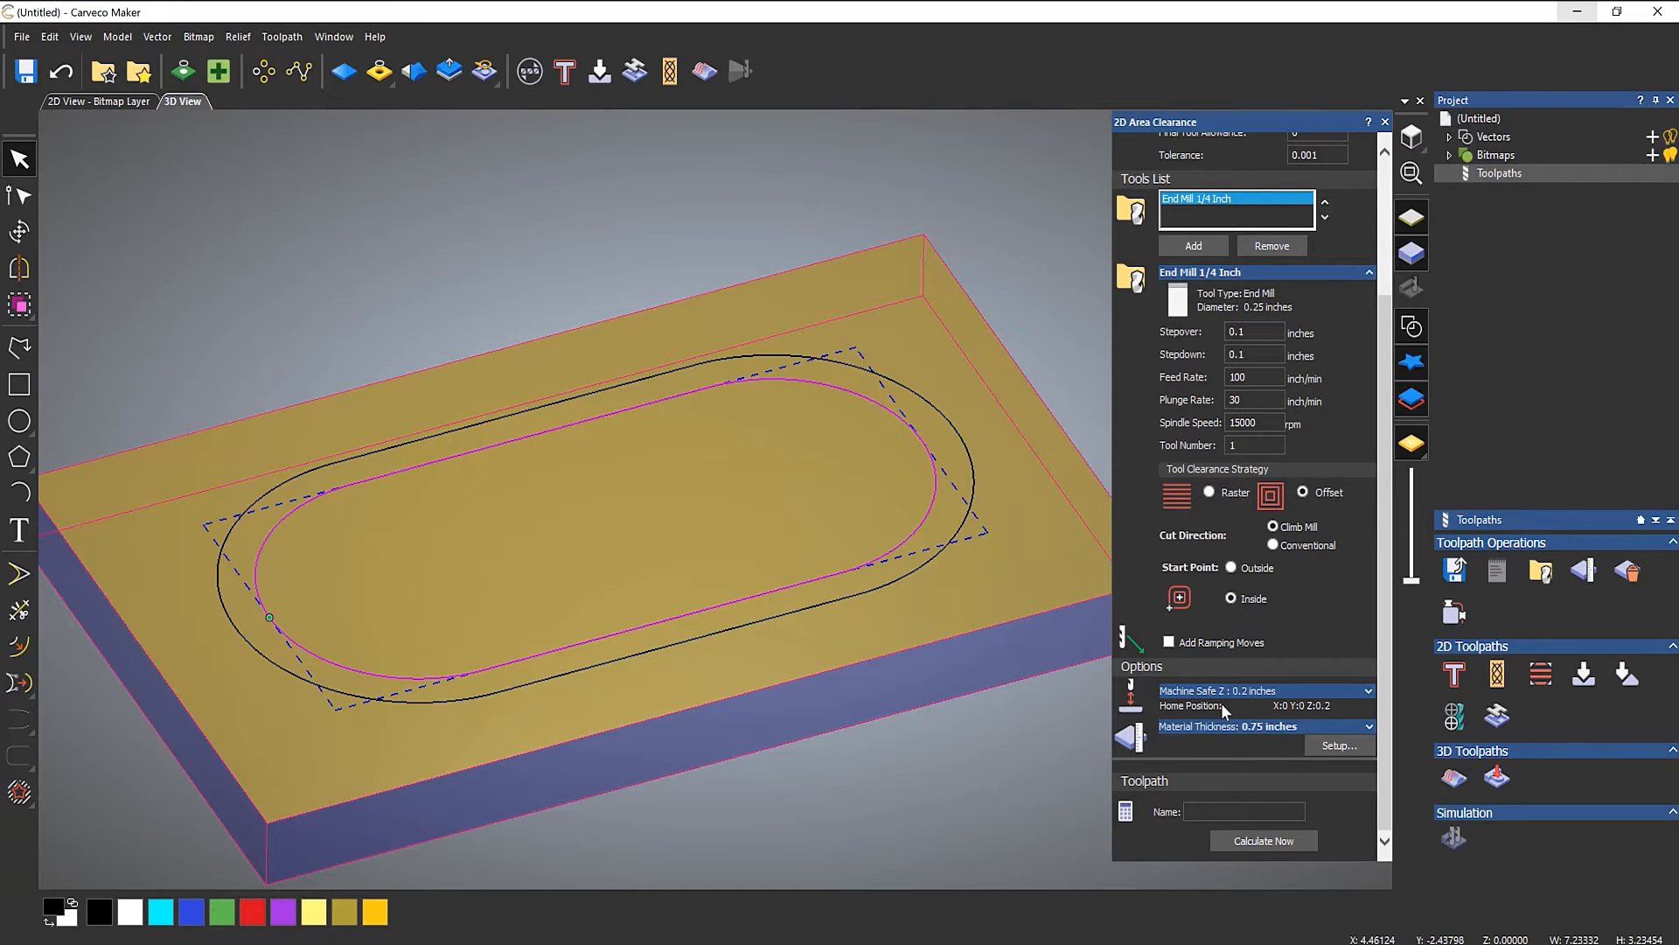
left_click(1263, 840)
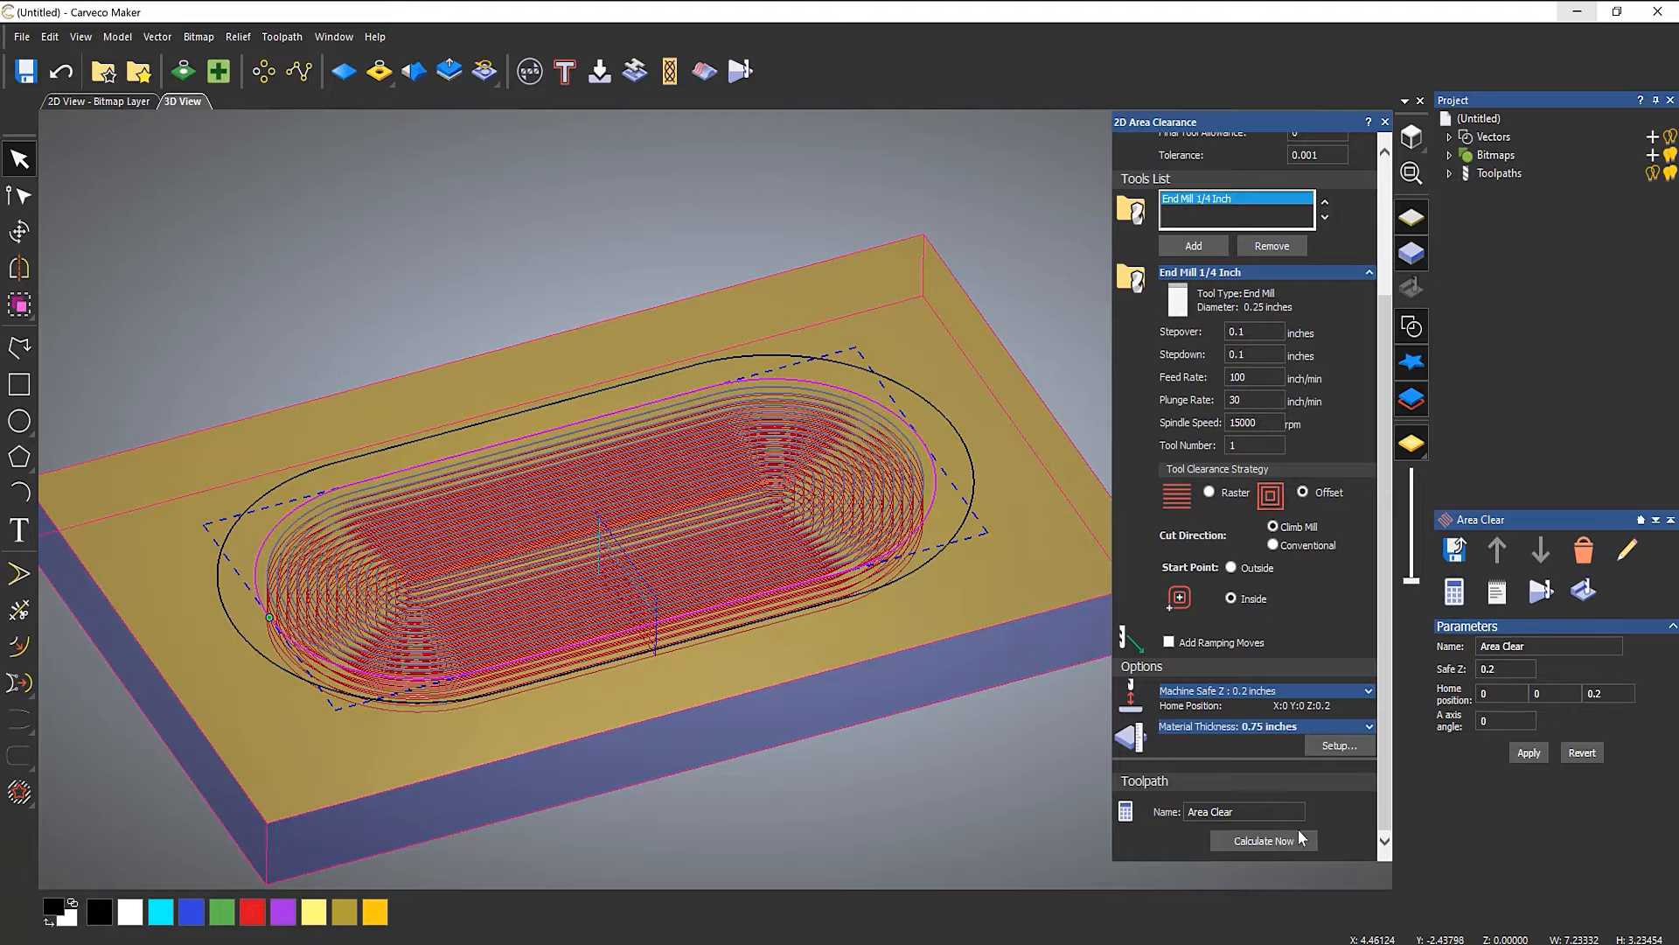
left_click(1385, 122)
- Simulate the Area Clear toolpath on the block, playing at normal speed first and at fast speed to finish
middle_click_drag(934, 383, 1072, 325)
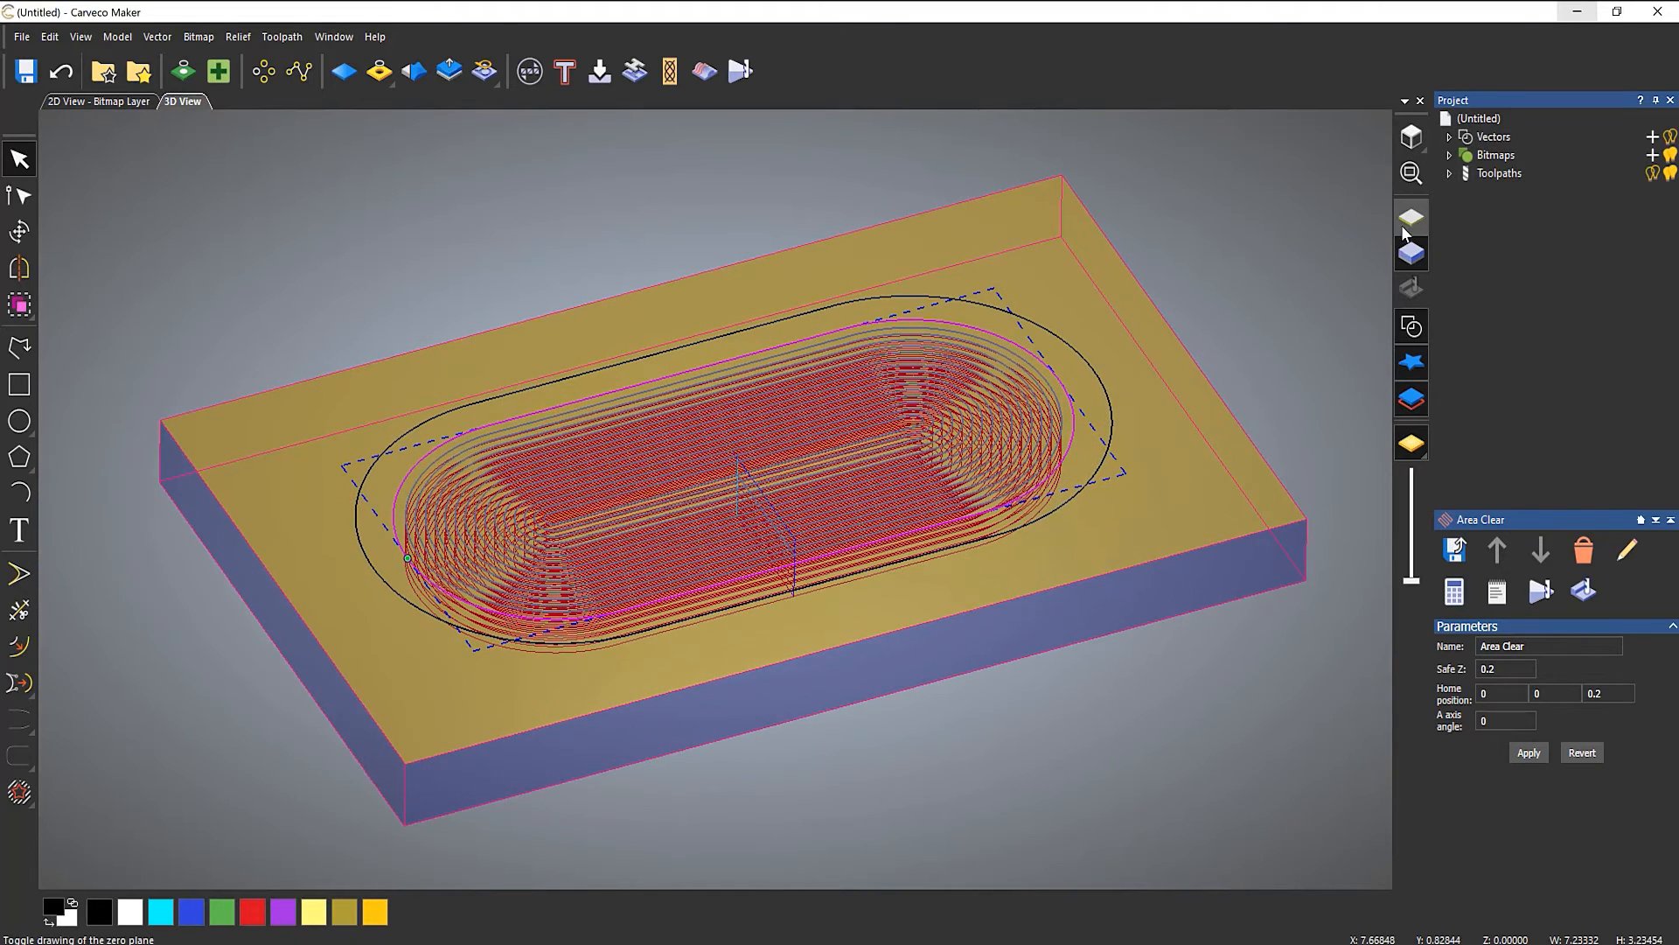
left_click(1449, 174)
right_click(1507, 191)
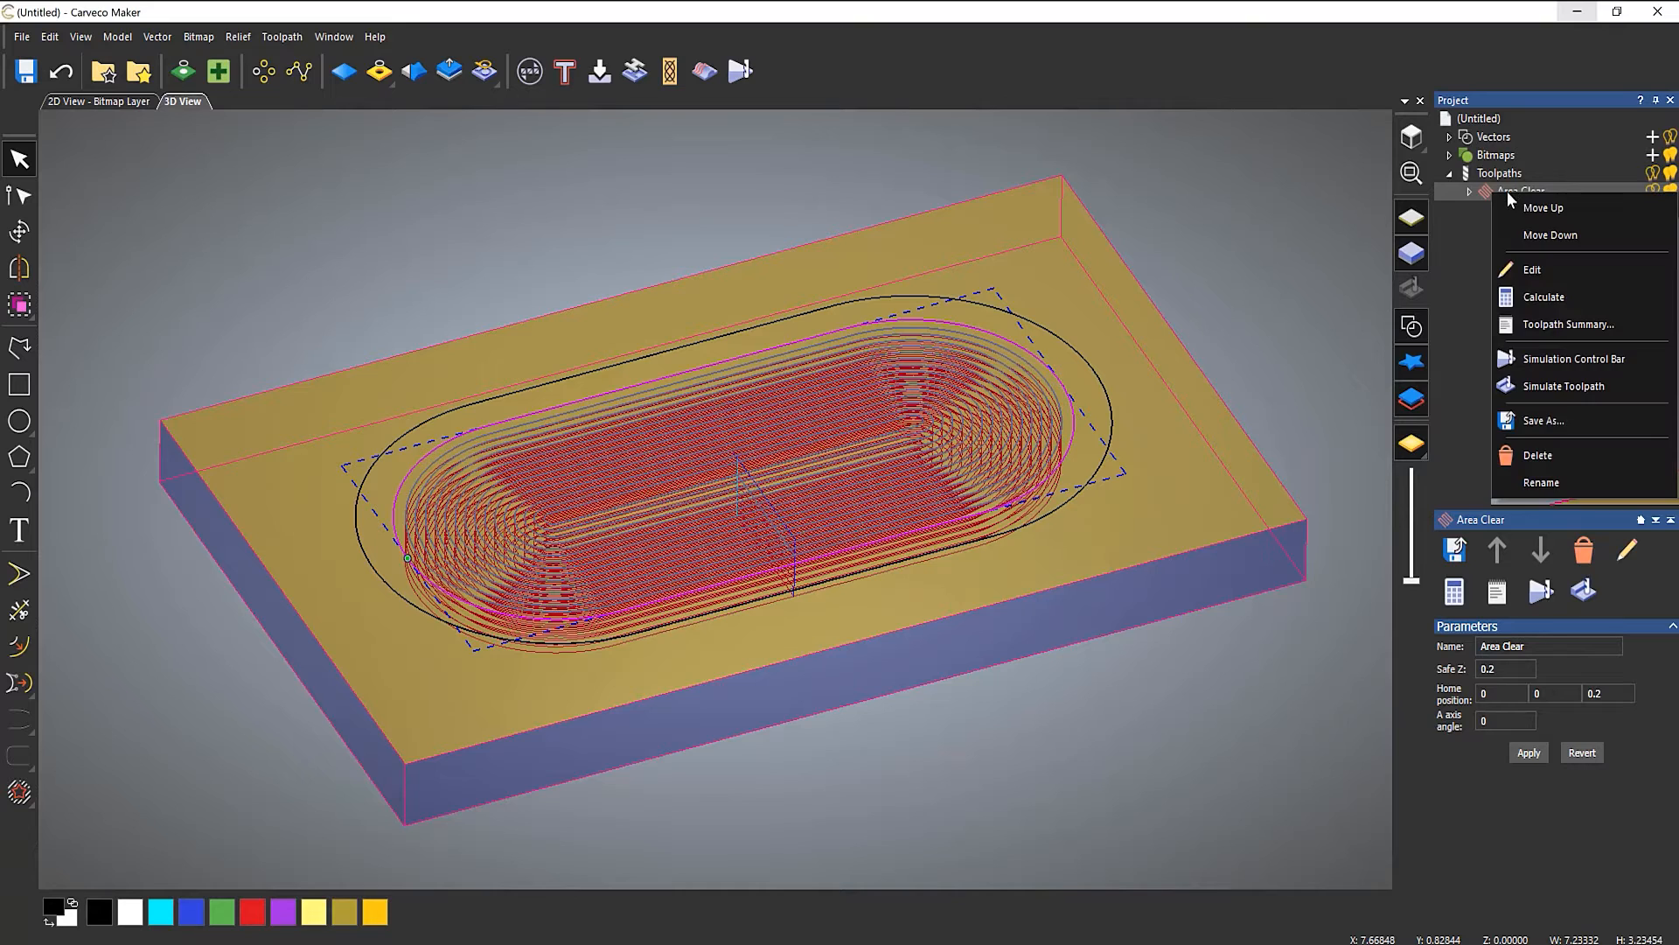
left_click(1565, 356)
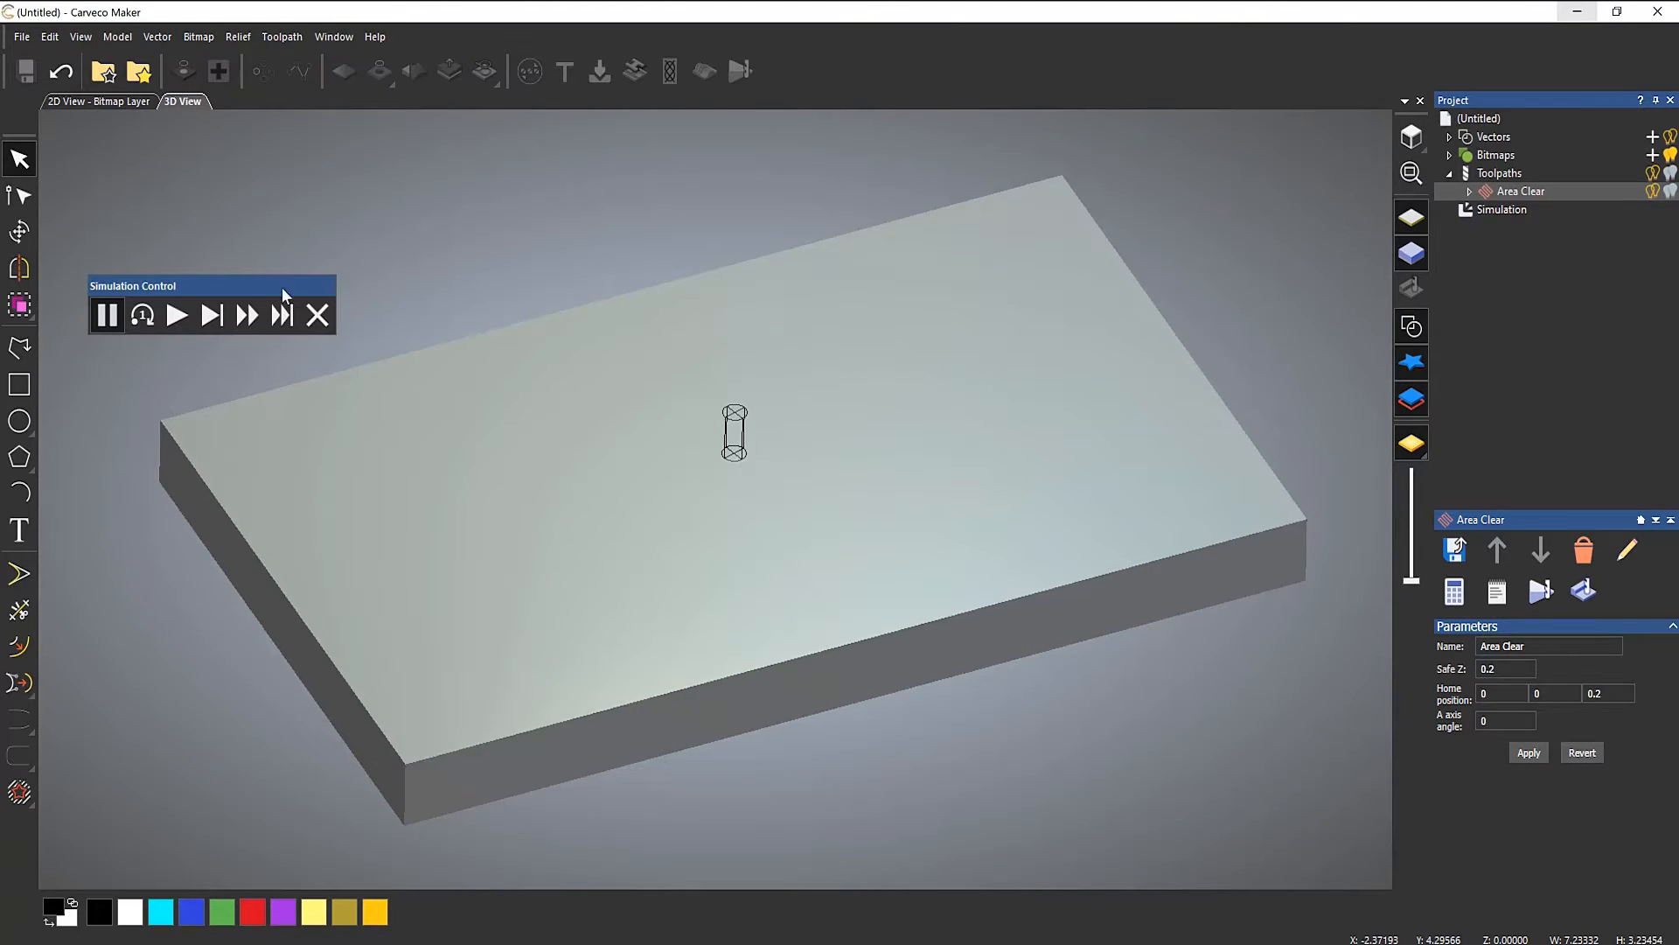
left_click_drag(234, 285, 215, 149)
left_click(159, 179)
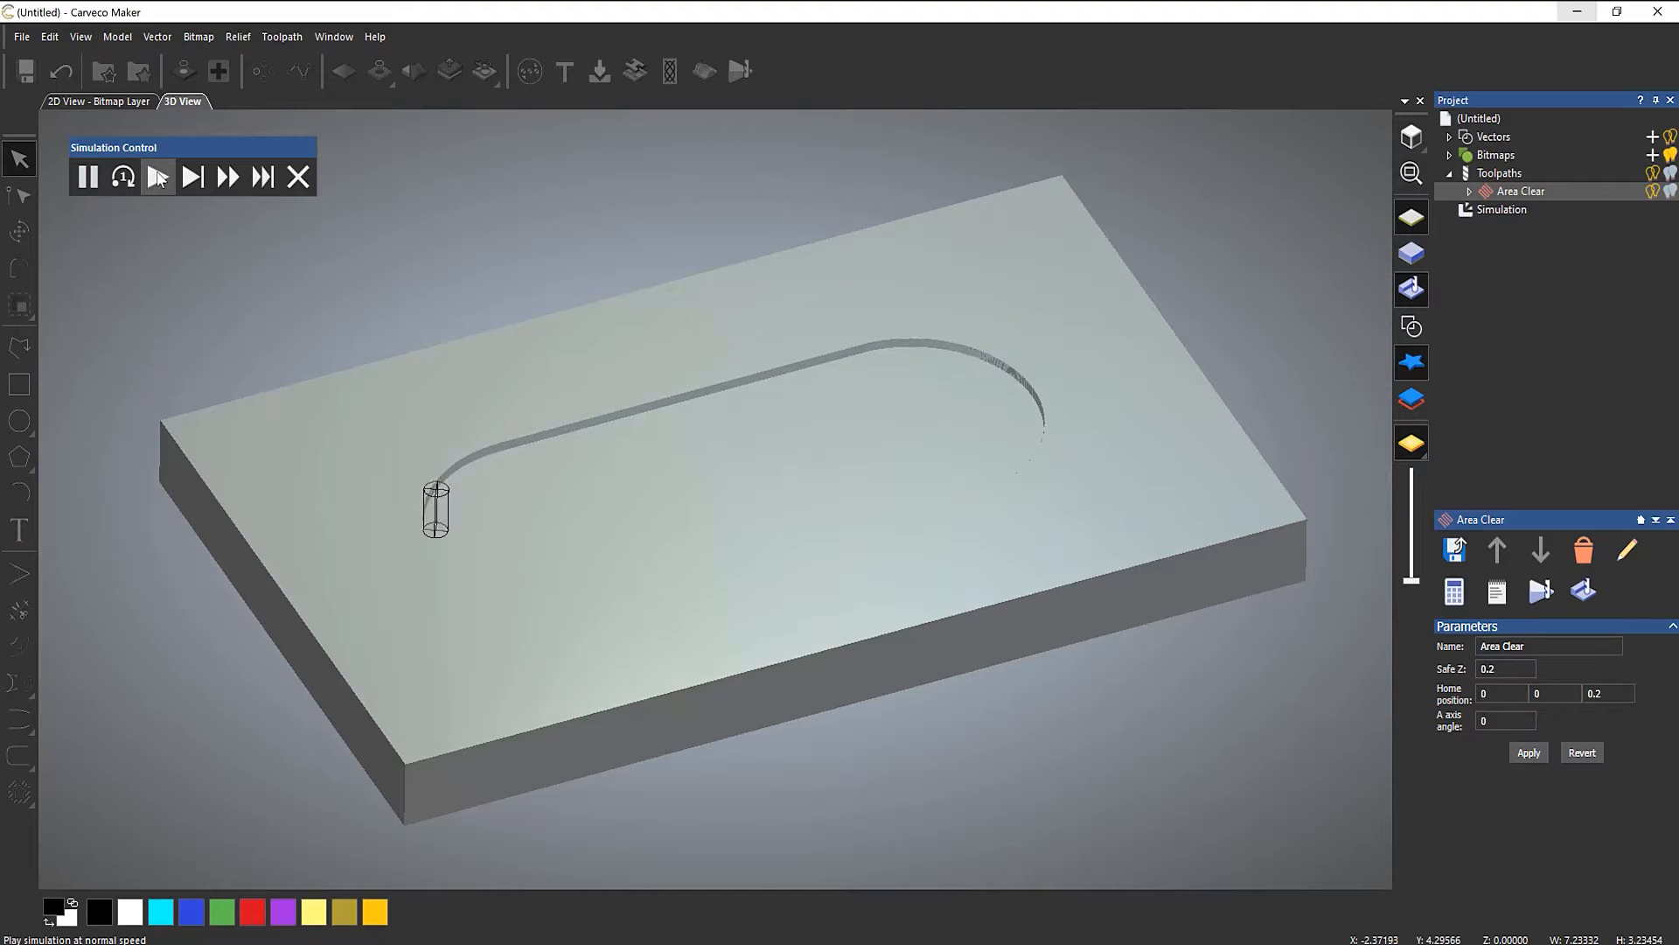
left_click(227, 178)
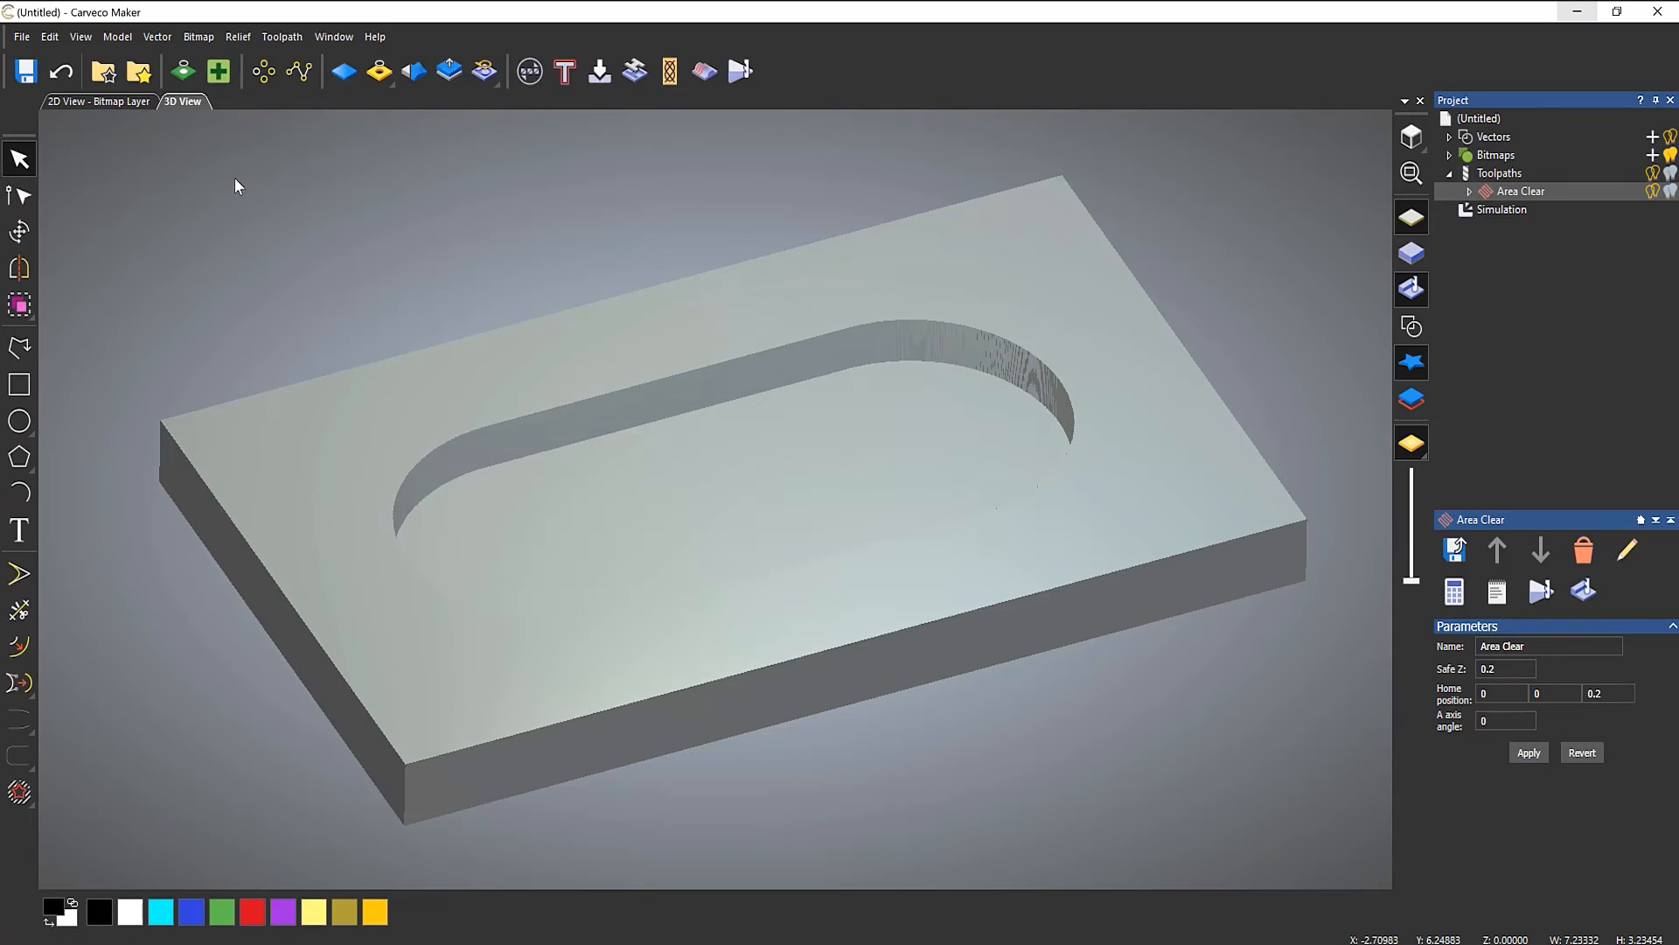
- Display the vectors over the simulated block and hide the Area Clear toolpath
left_click_drag(826, 531, 791, 481)
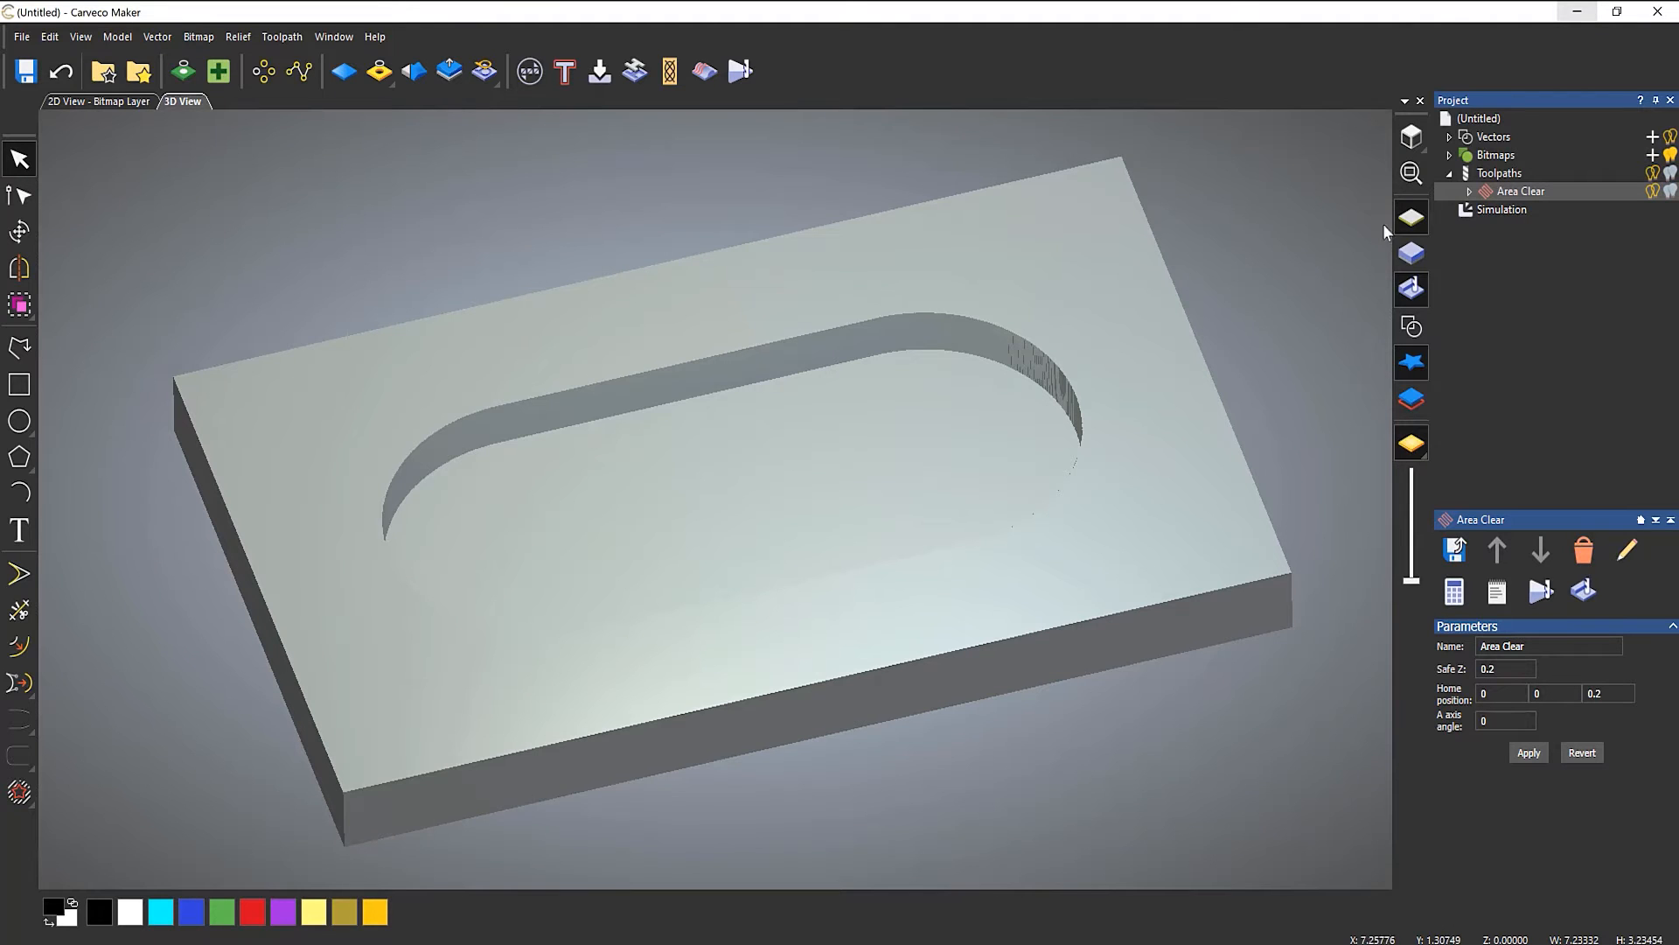
left_click(1412, 325)
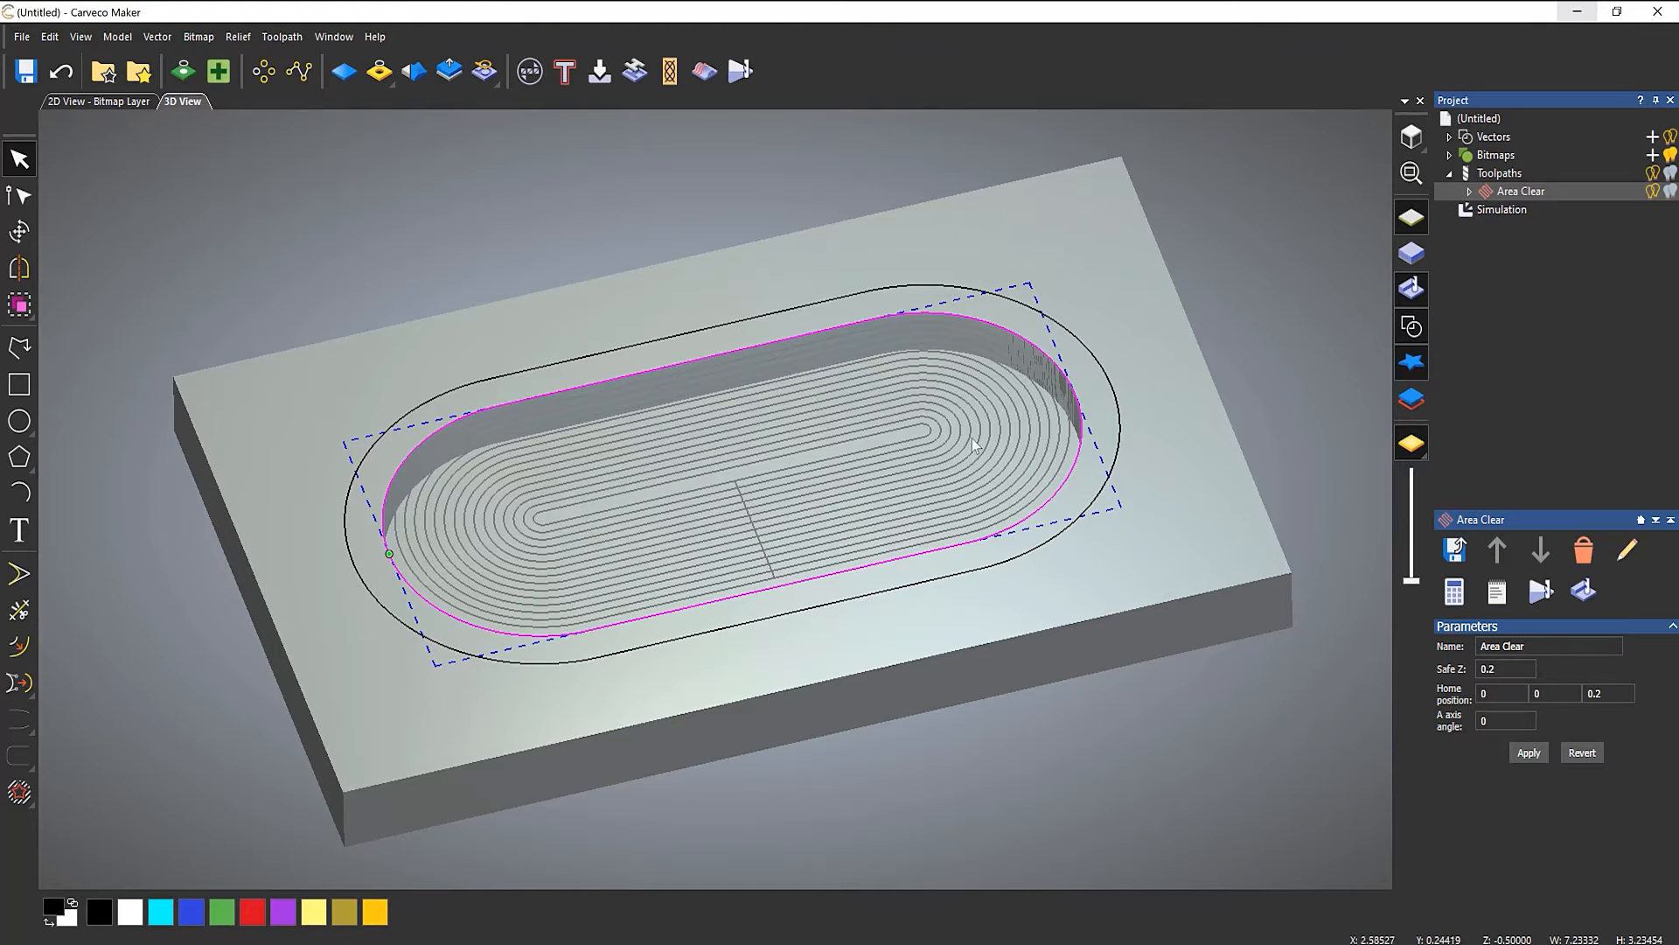
left_click(1652, 191)
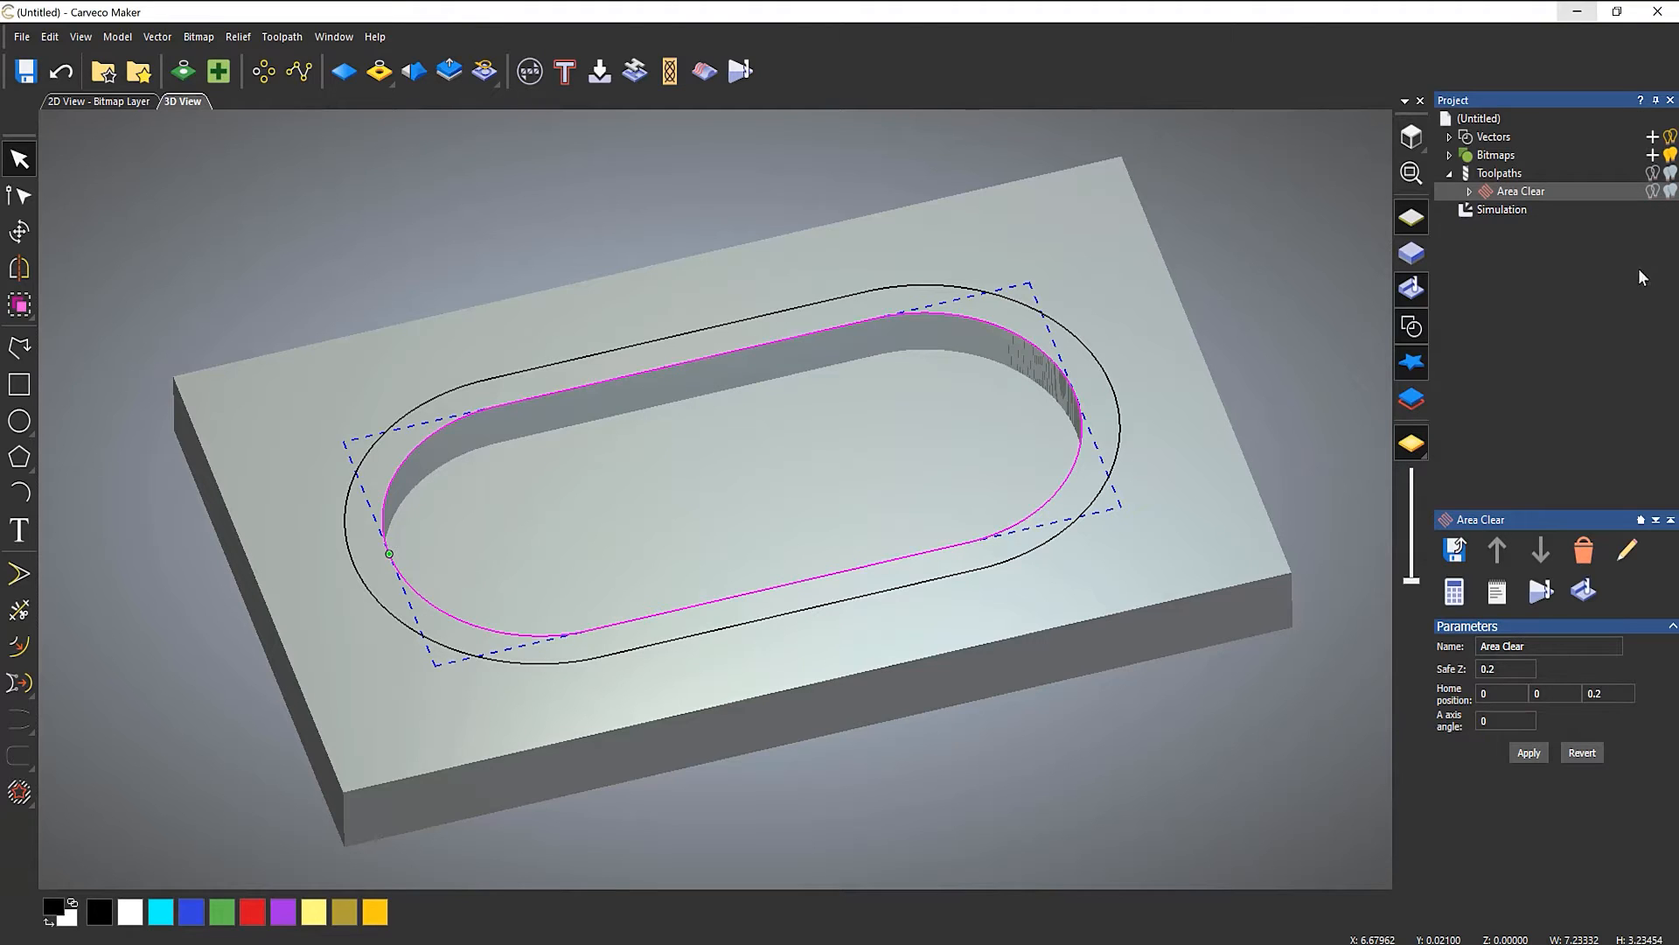
- Start a 2D Profiling toolpath with the tray's outer outline as the selected vector
left_click(1092, 354)
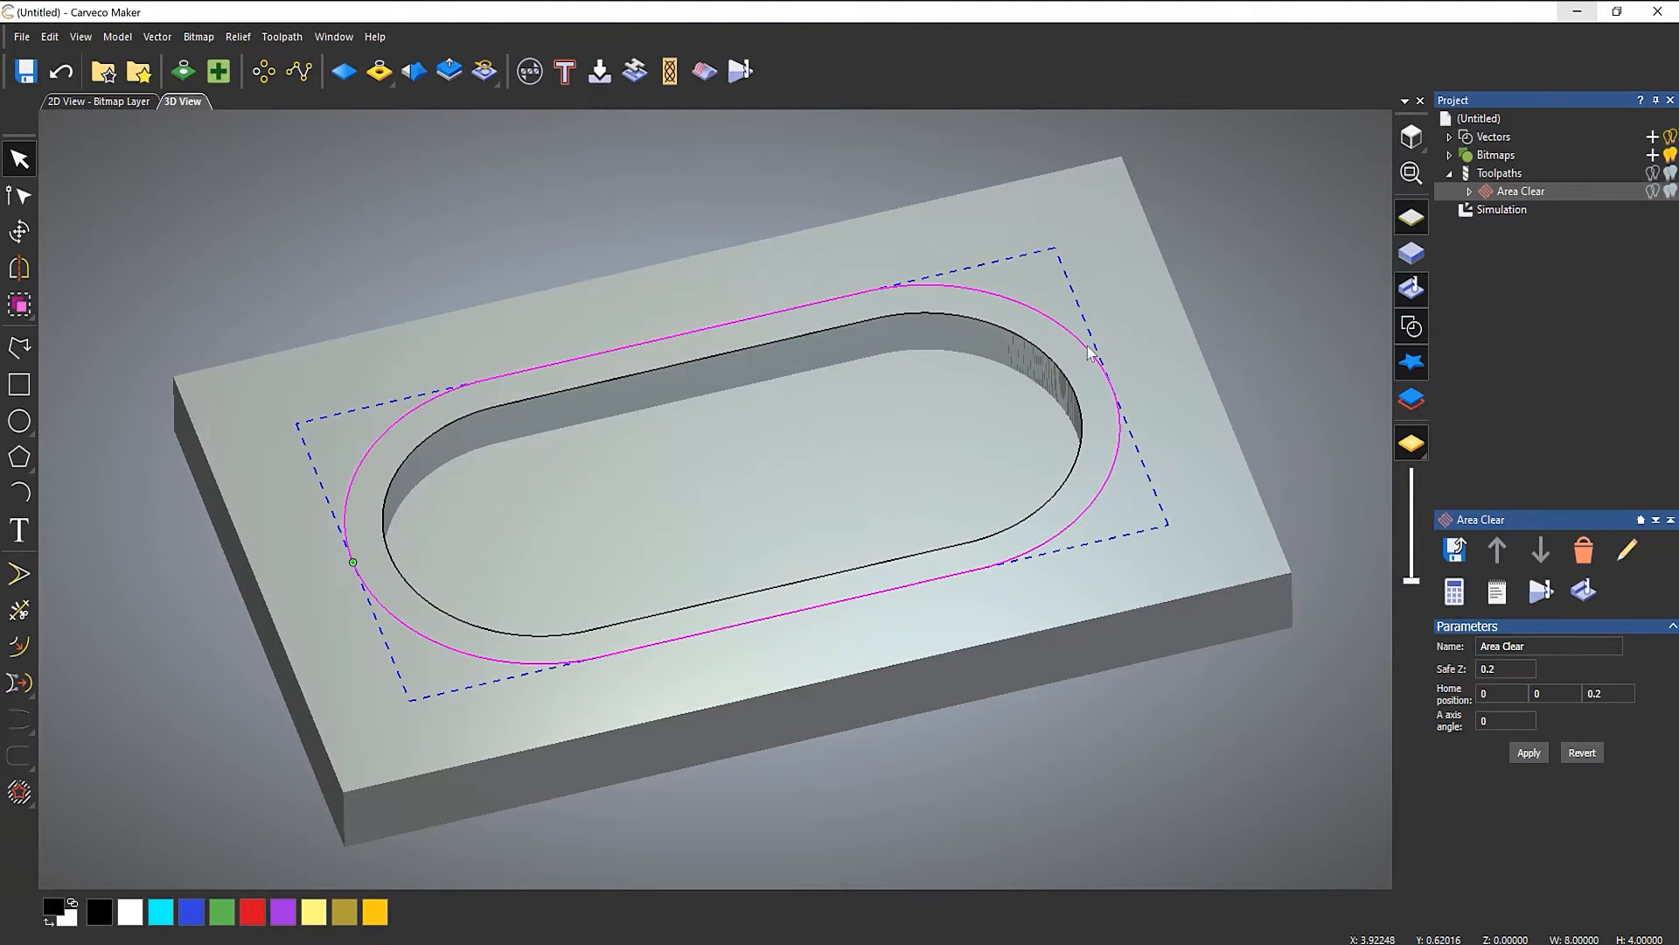
left_click(1501, 174)
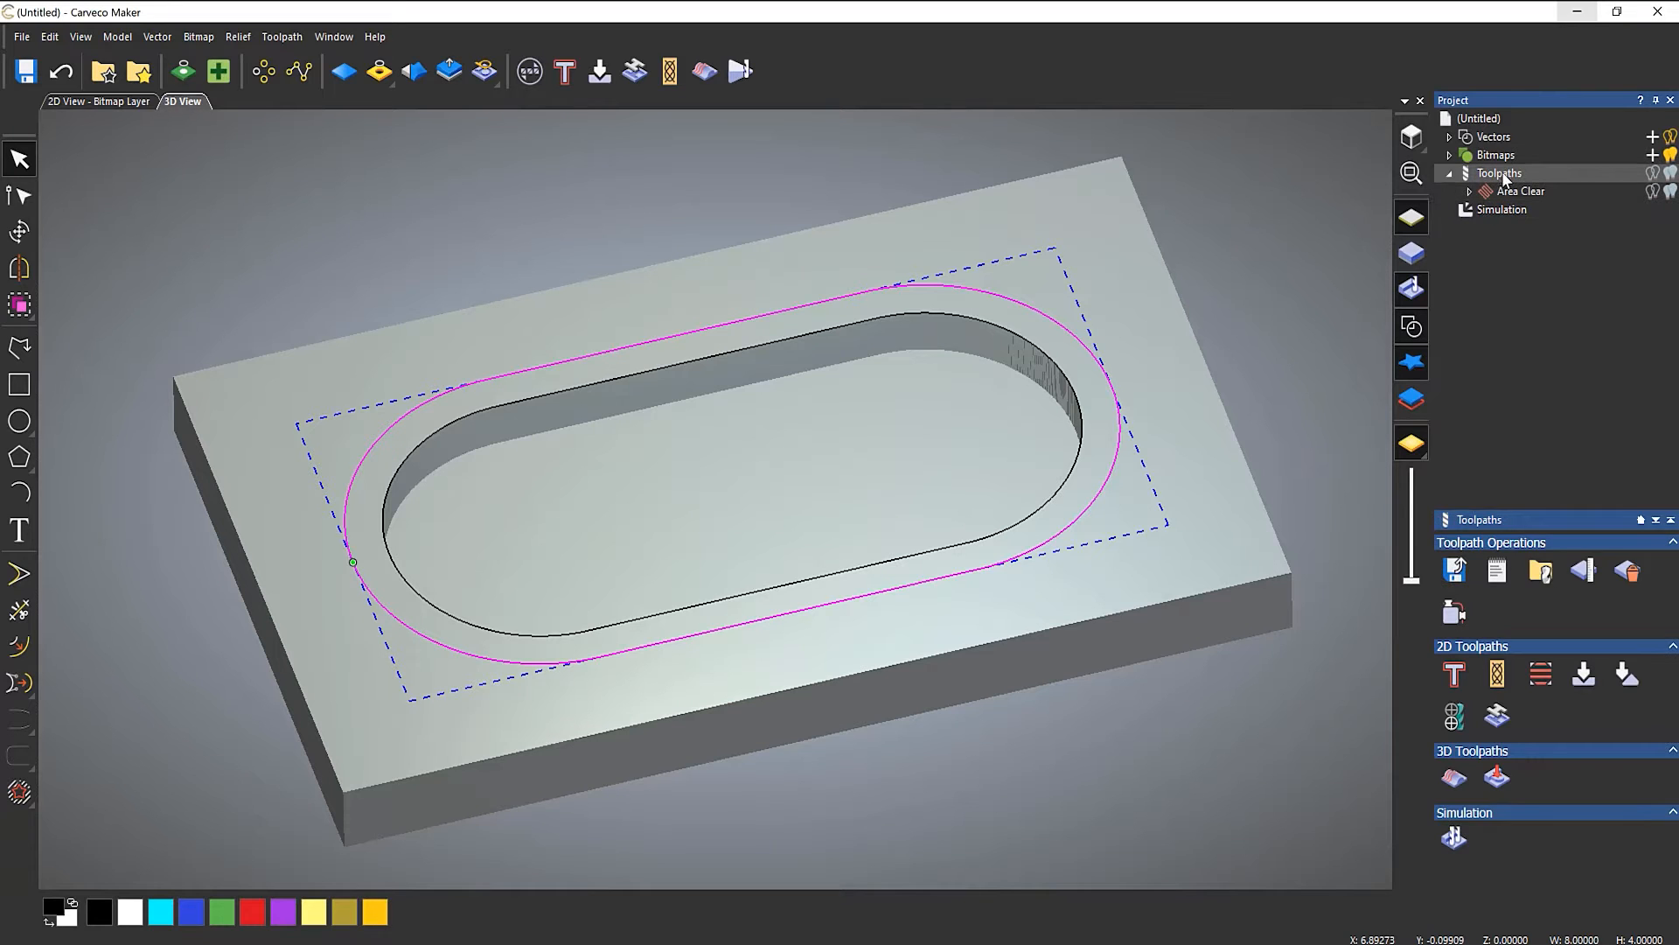
left_click(1455, 686)
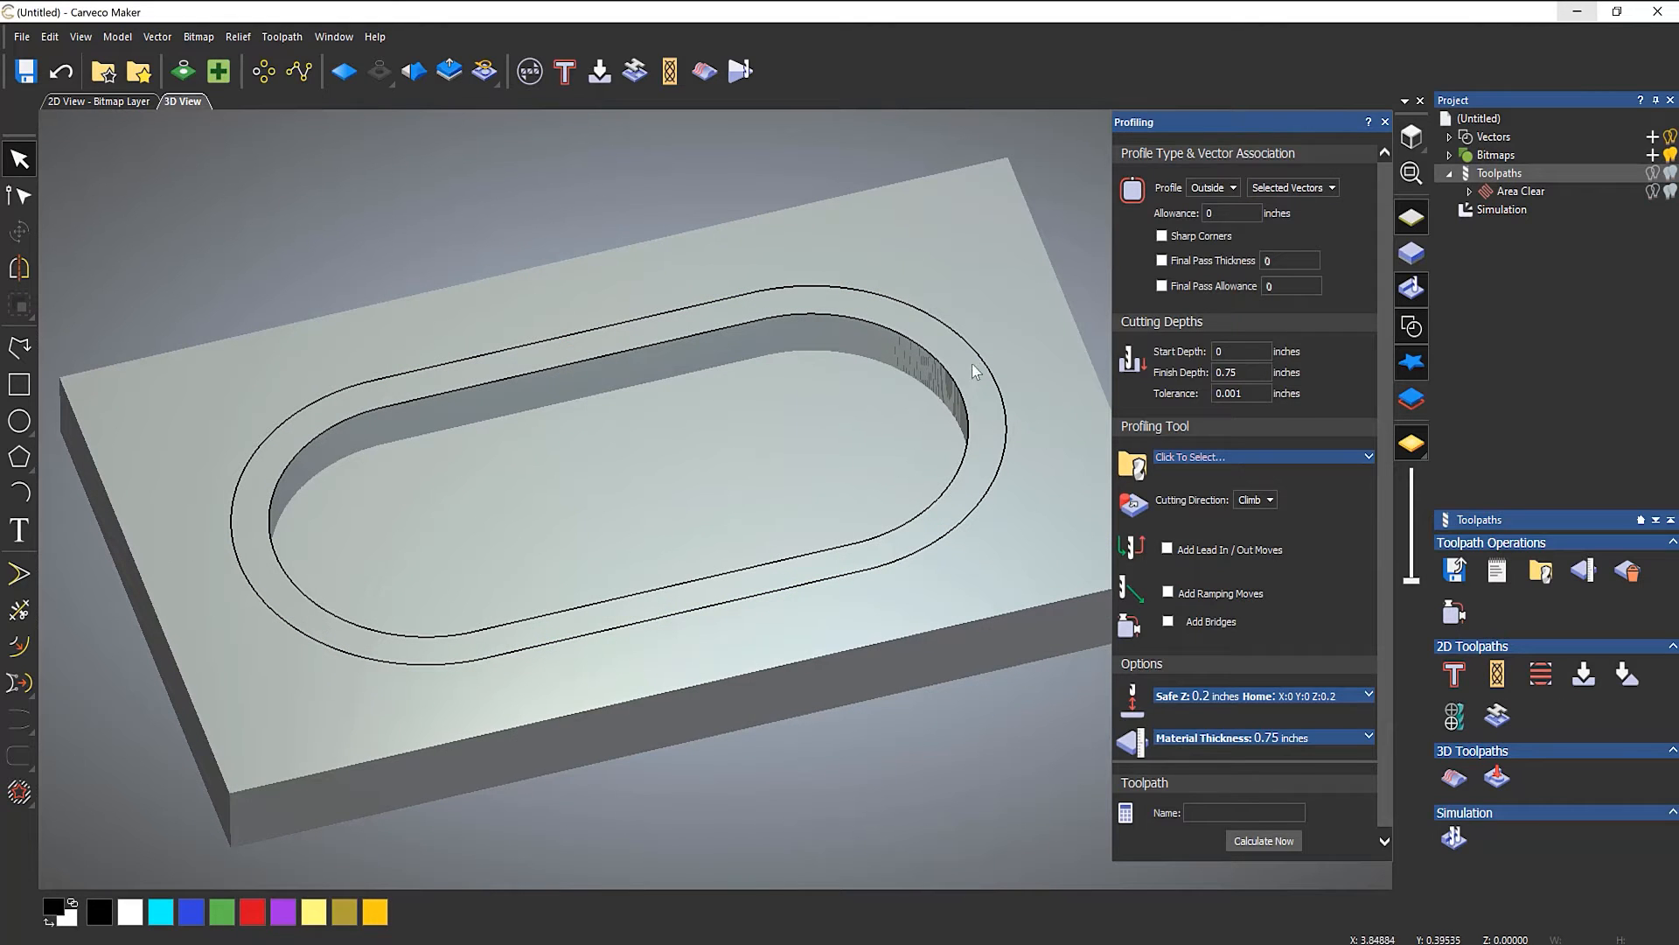
left_click(979, 353)
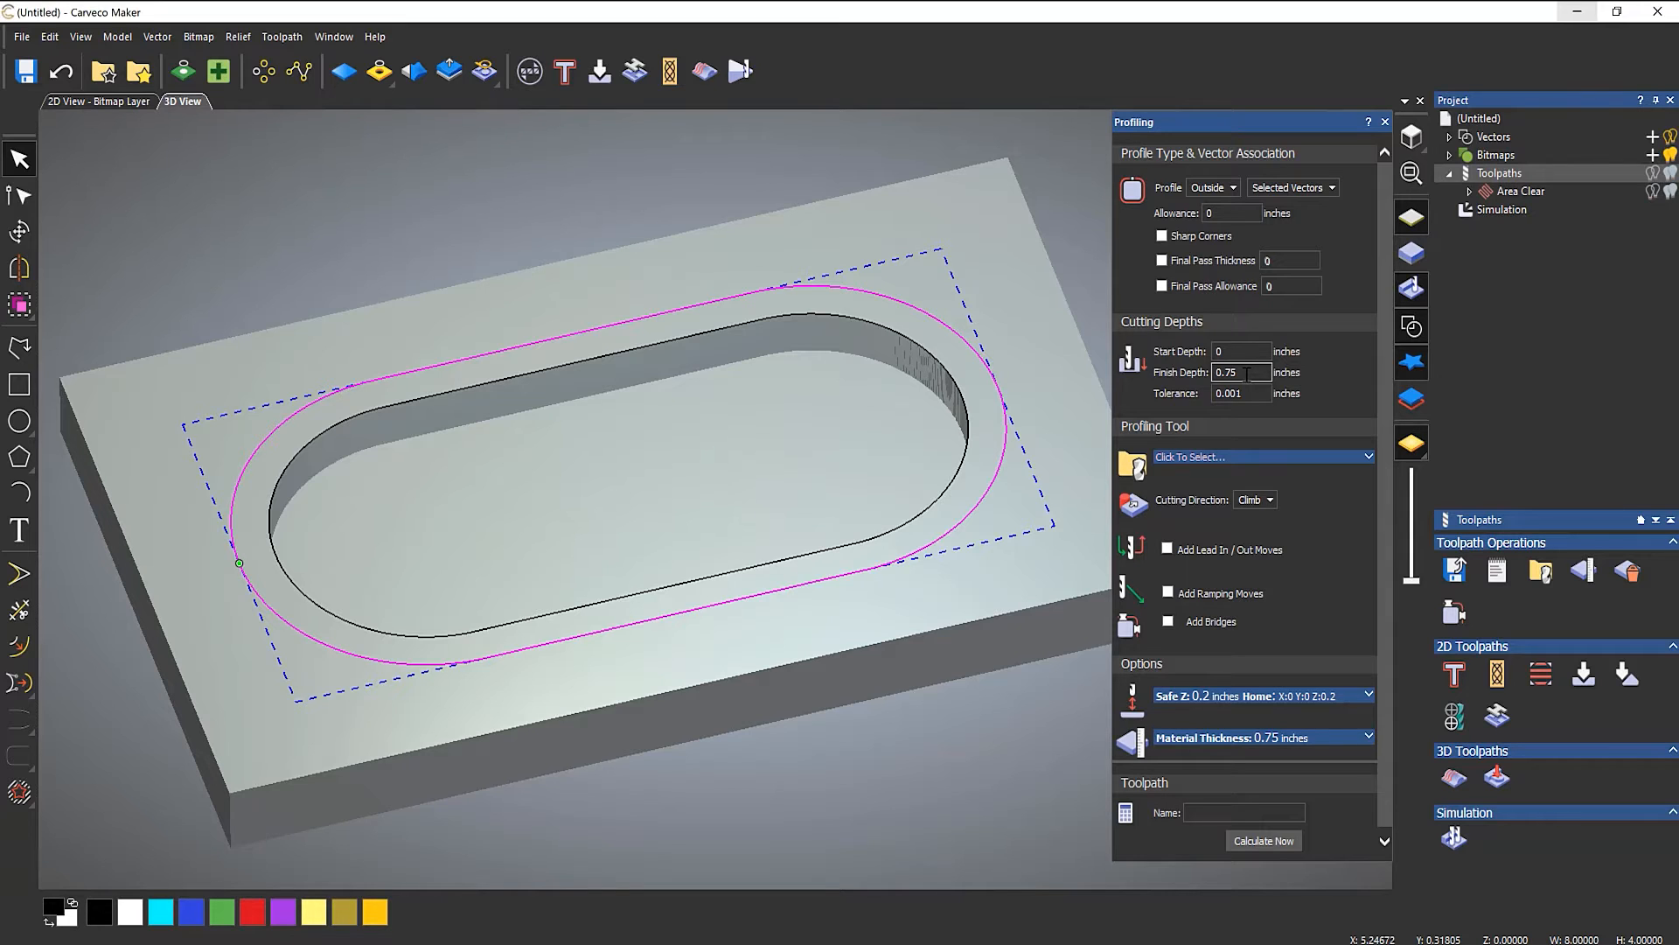
- Choose the End Mill 1/4 Inch for wood or plastic as the profiling tool
left_click(1211, 462)
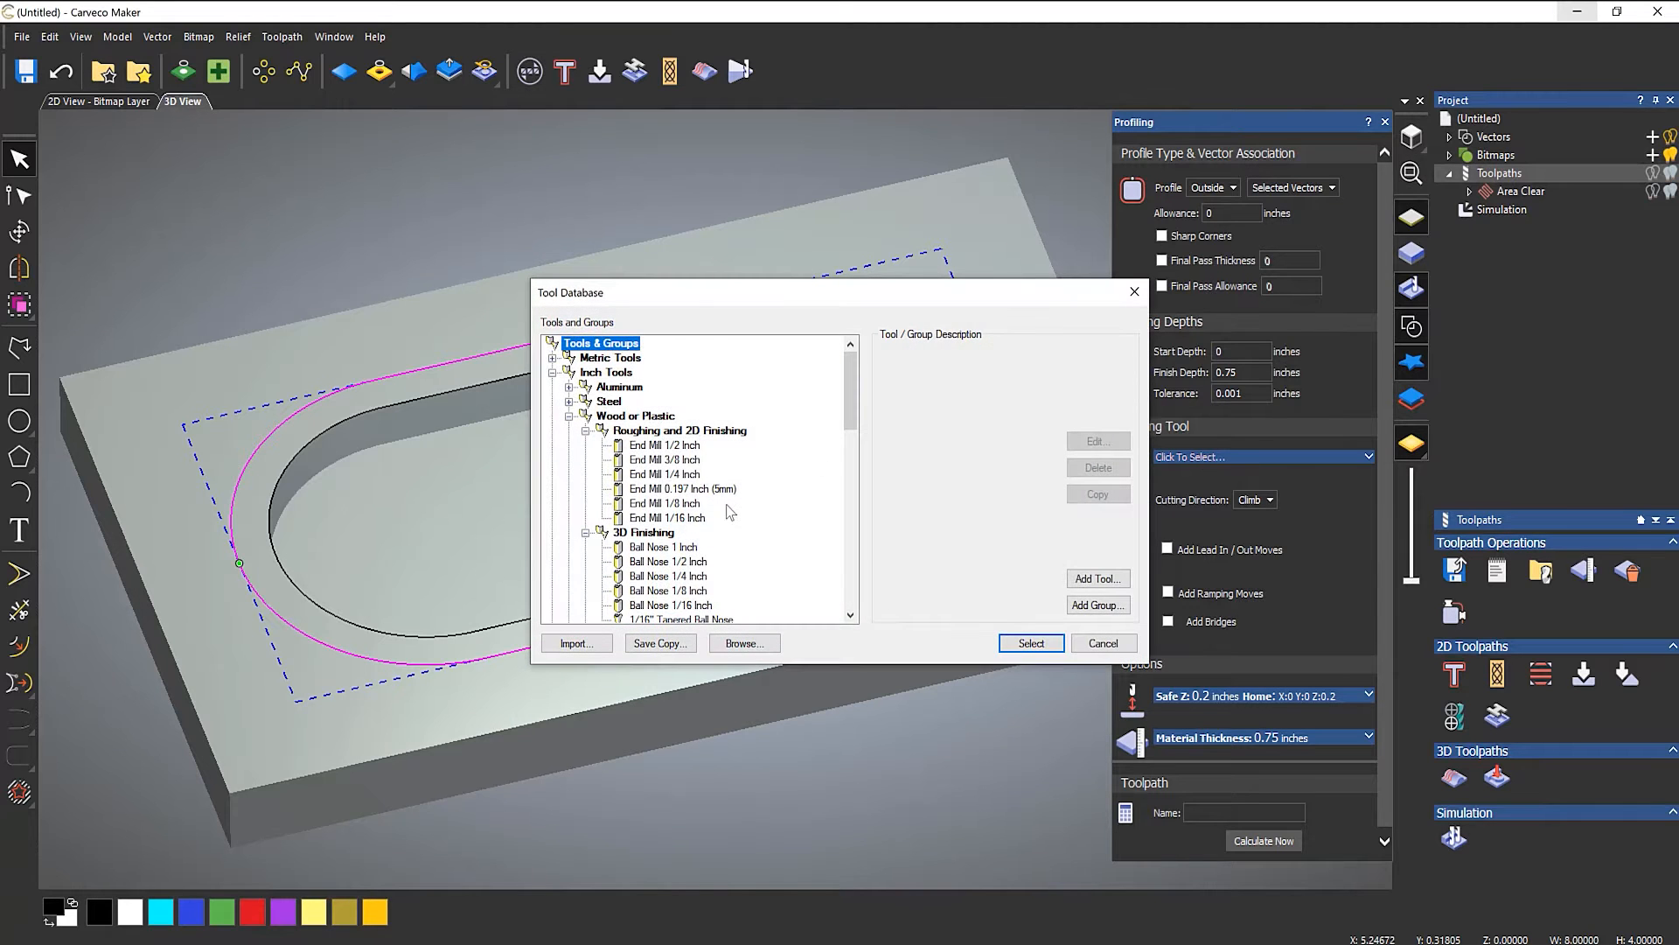
left_click(669, 474)
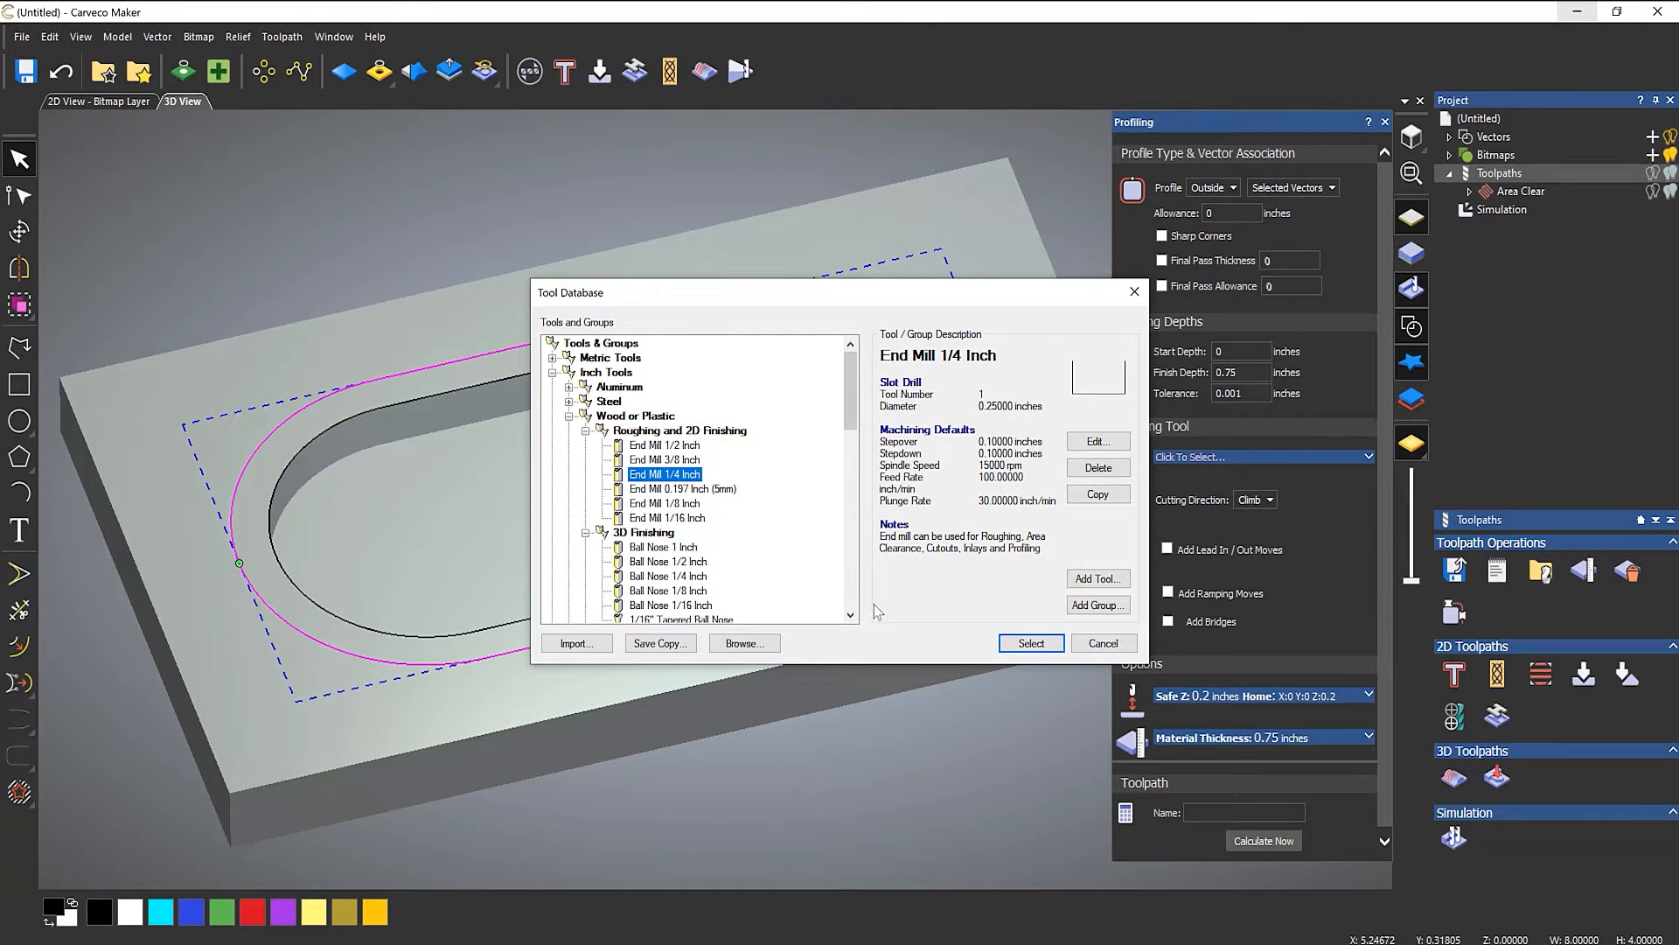
left_click(1036, 649)
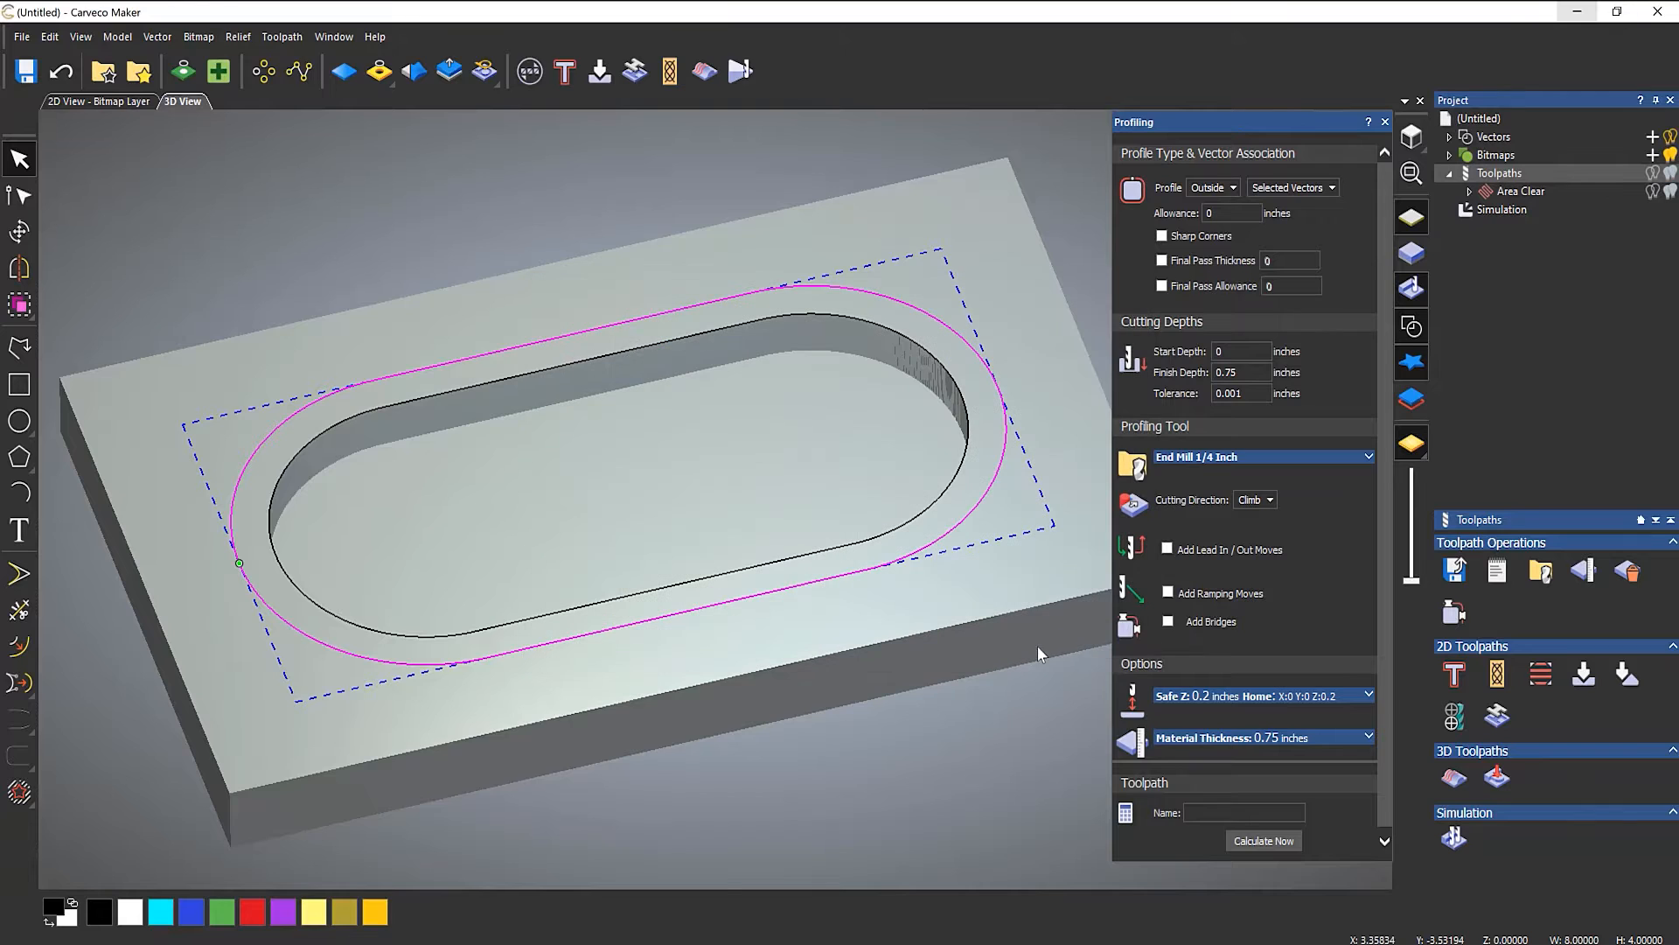
- Add zig-zag ramping moves to the profile cut and change the end mill's stepdown
left_click(1168, 592)
scroll(1147, 626, "down", 5)
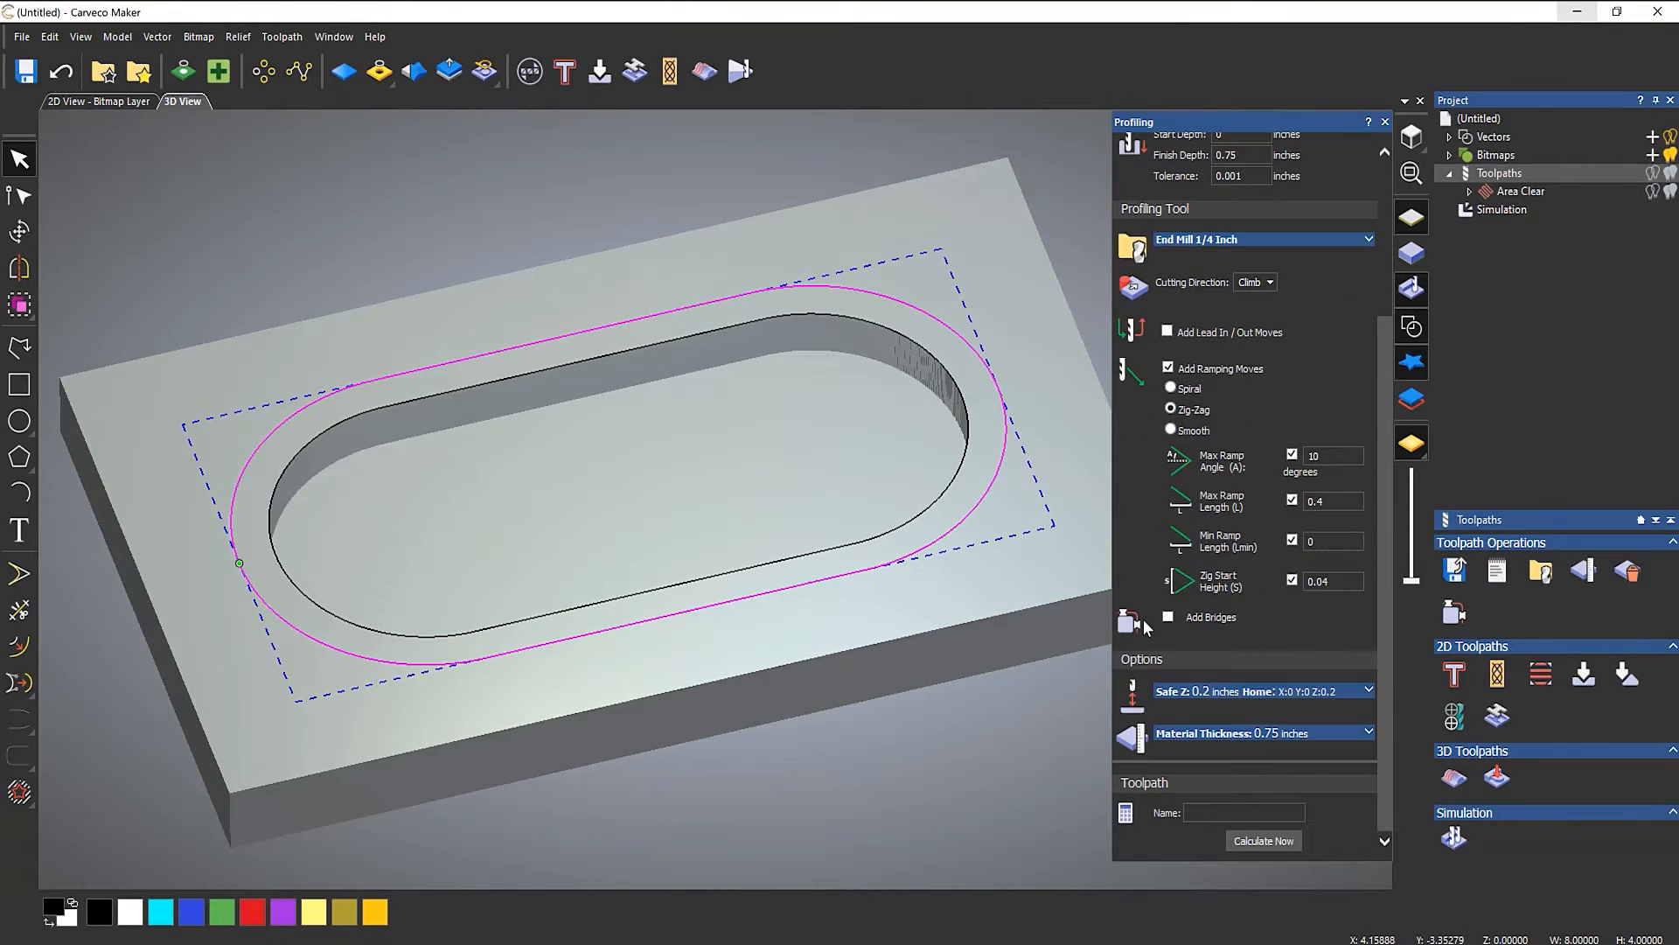
scroll(1147, 626, "up", 5)
scroll(1245, 324, "down", 5)
left_click(1239, 240)
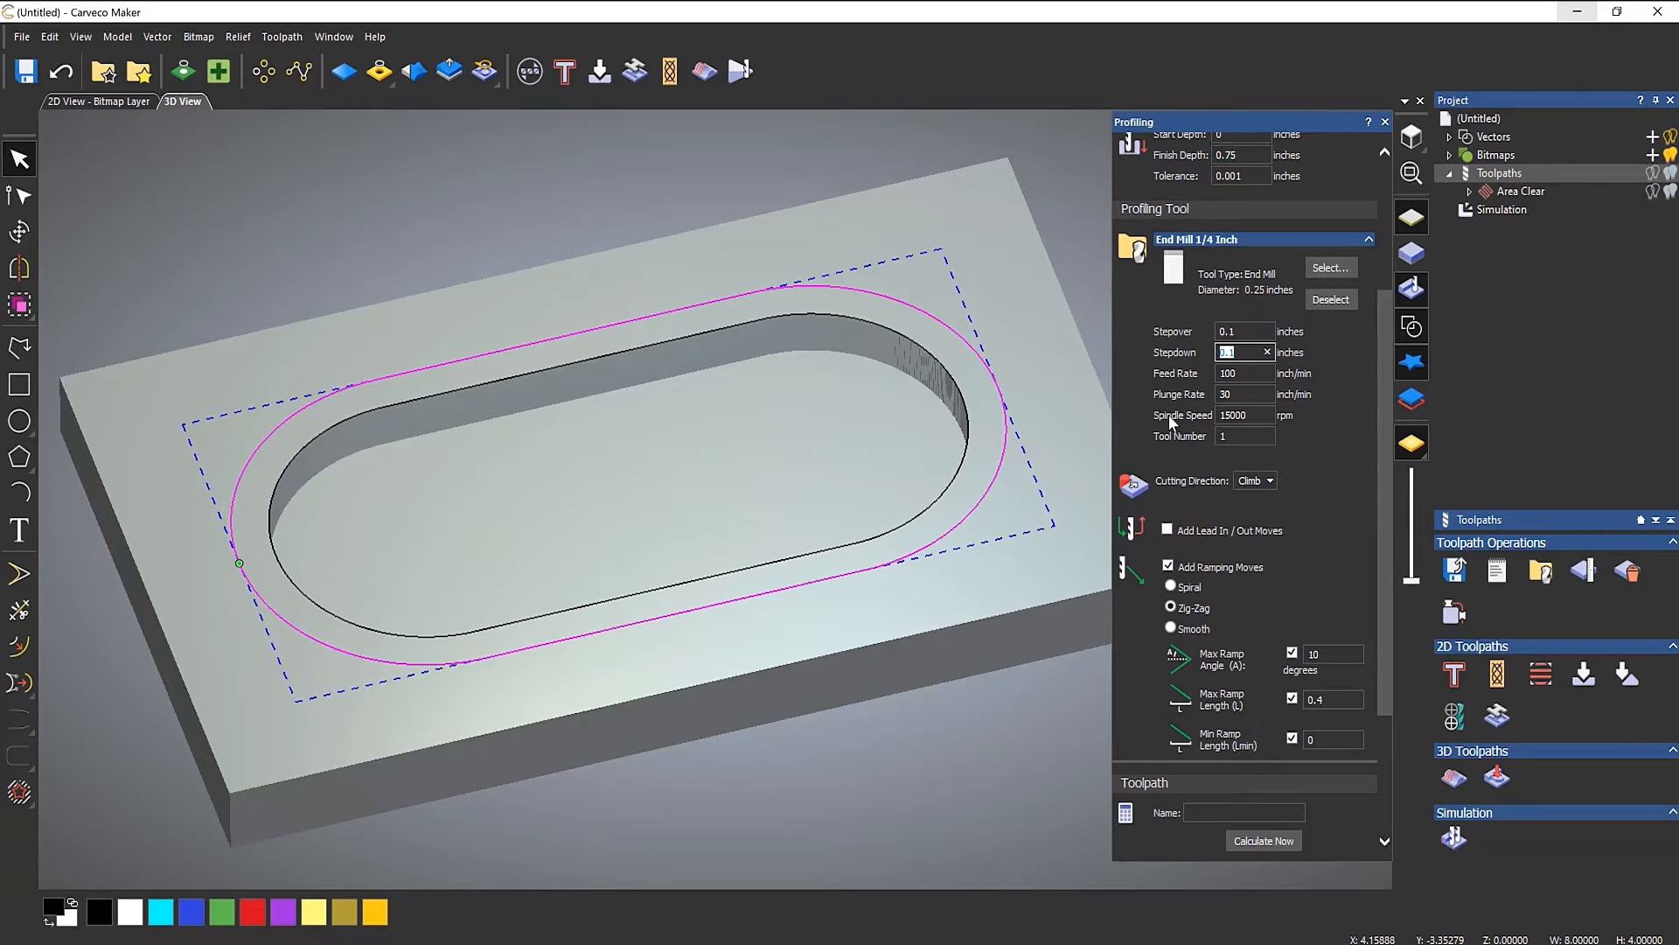
type("0")
left_click(1206, 249)
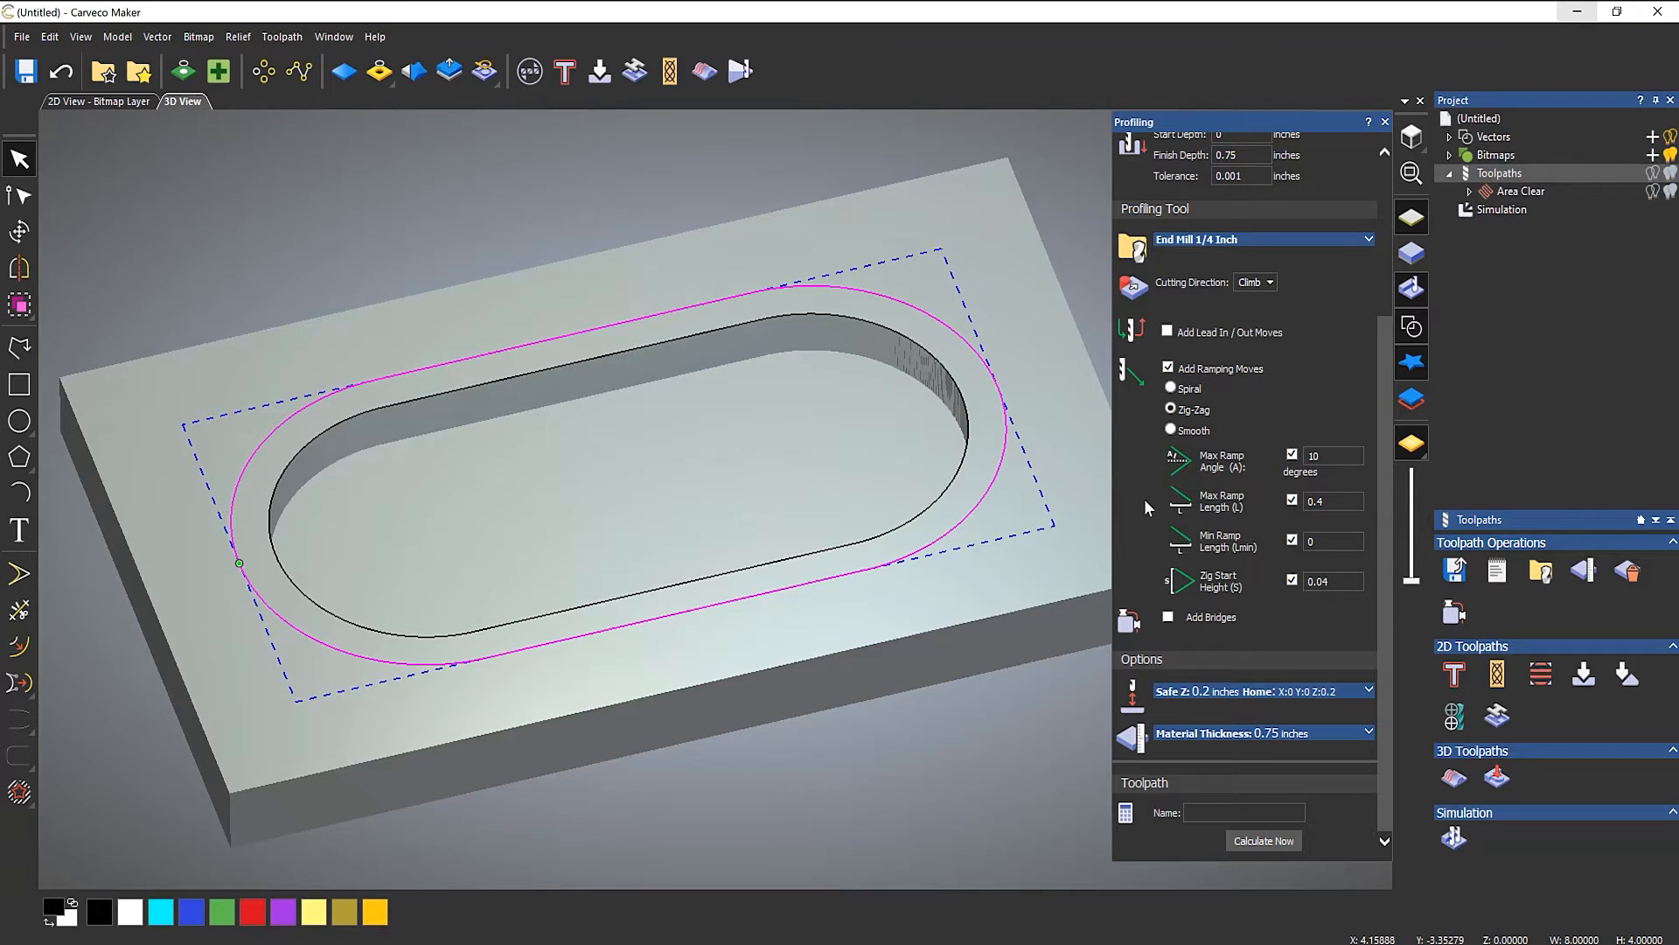
- Add four automatic 2D bridges, 0.1 inches long and 0.1 inches thick, along the outer outline
left_click(1169, 617)
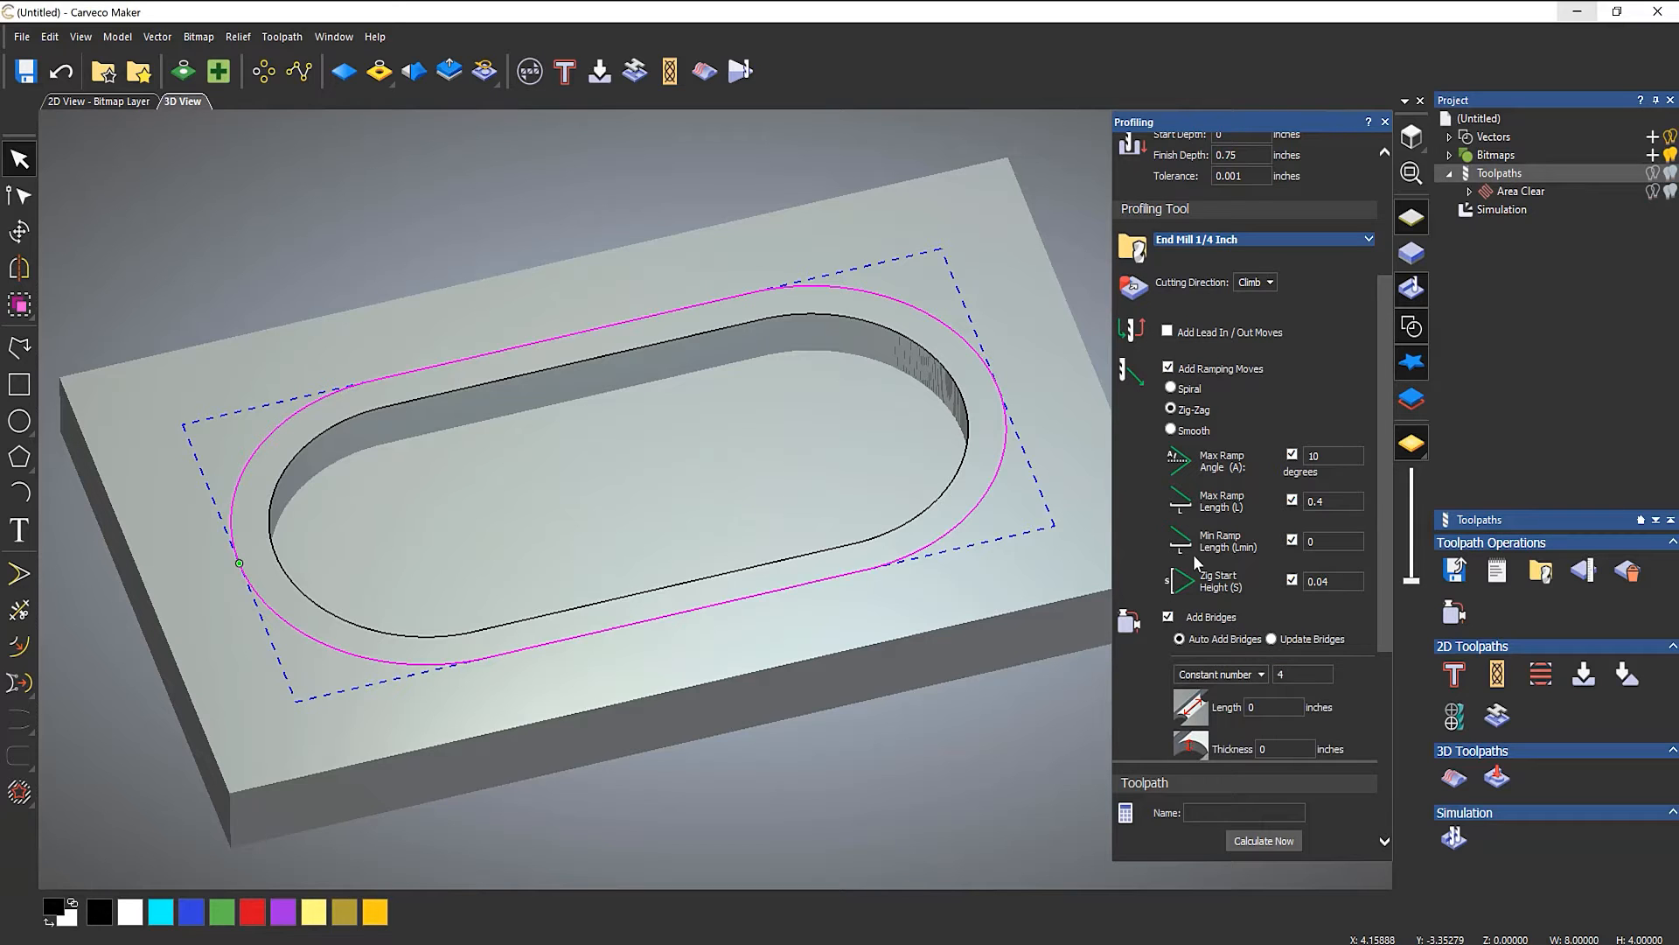
scroll(1197, 560, "down", 5)
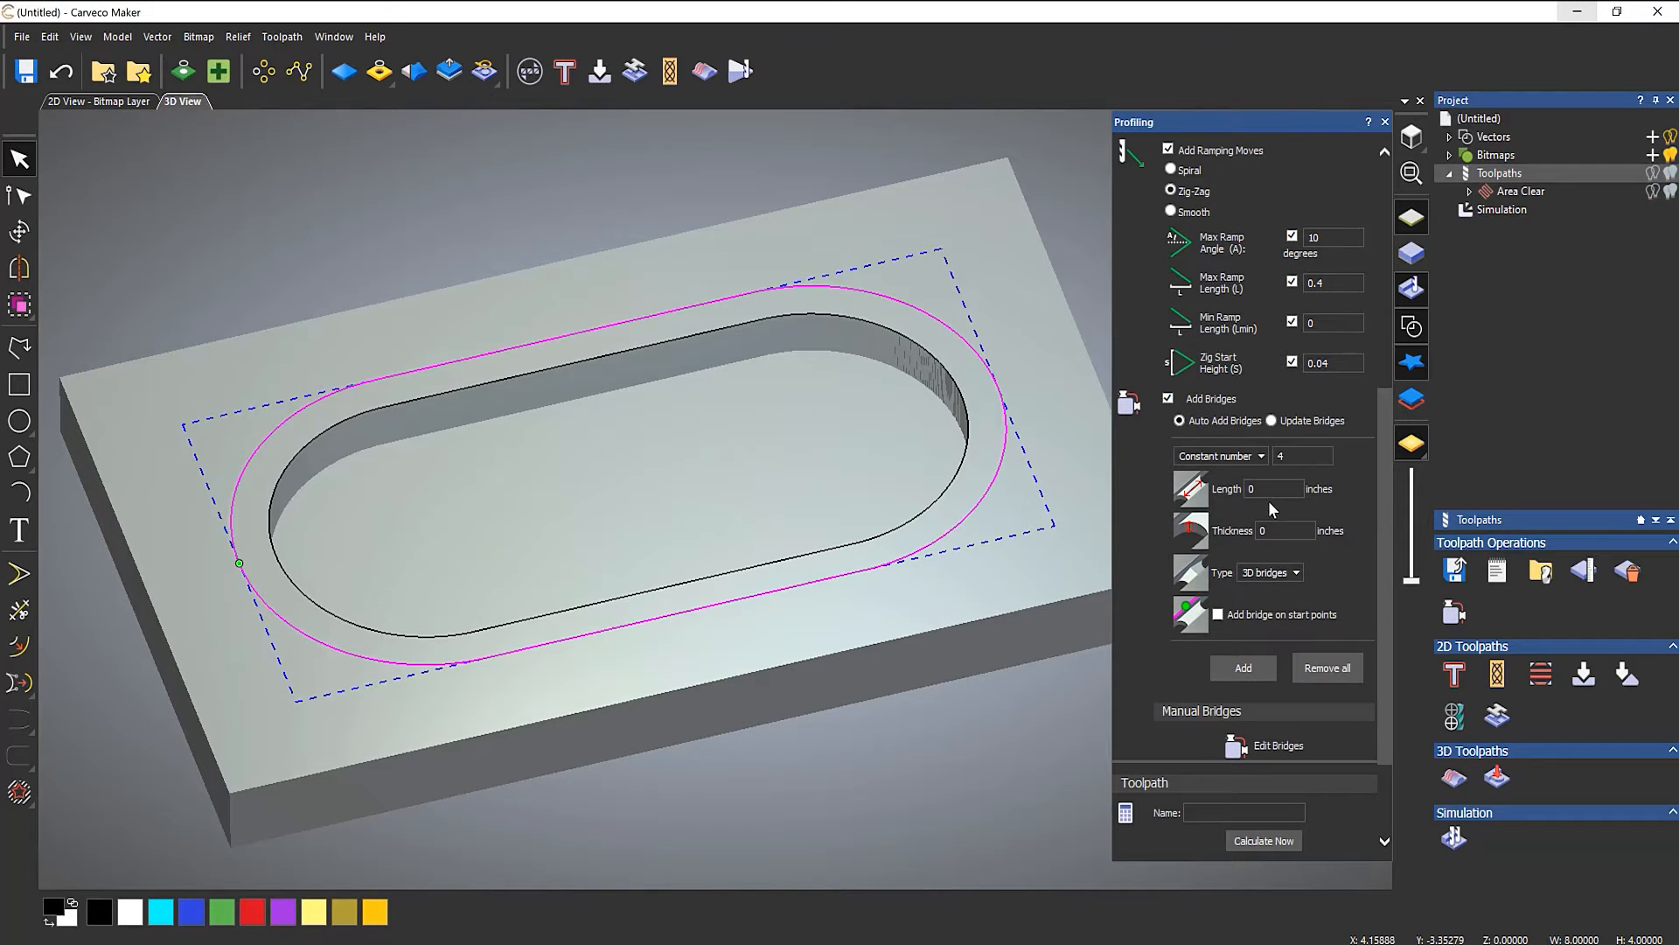
left_click(1260, 488)
type("0")
key("Tab")
left_click(1270, 573)
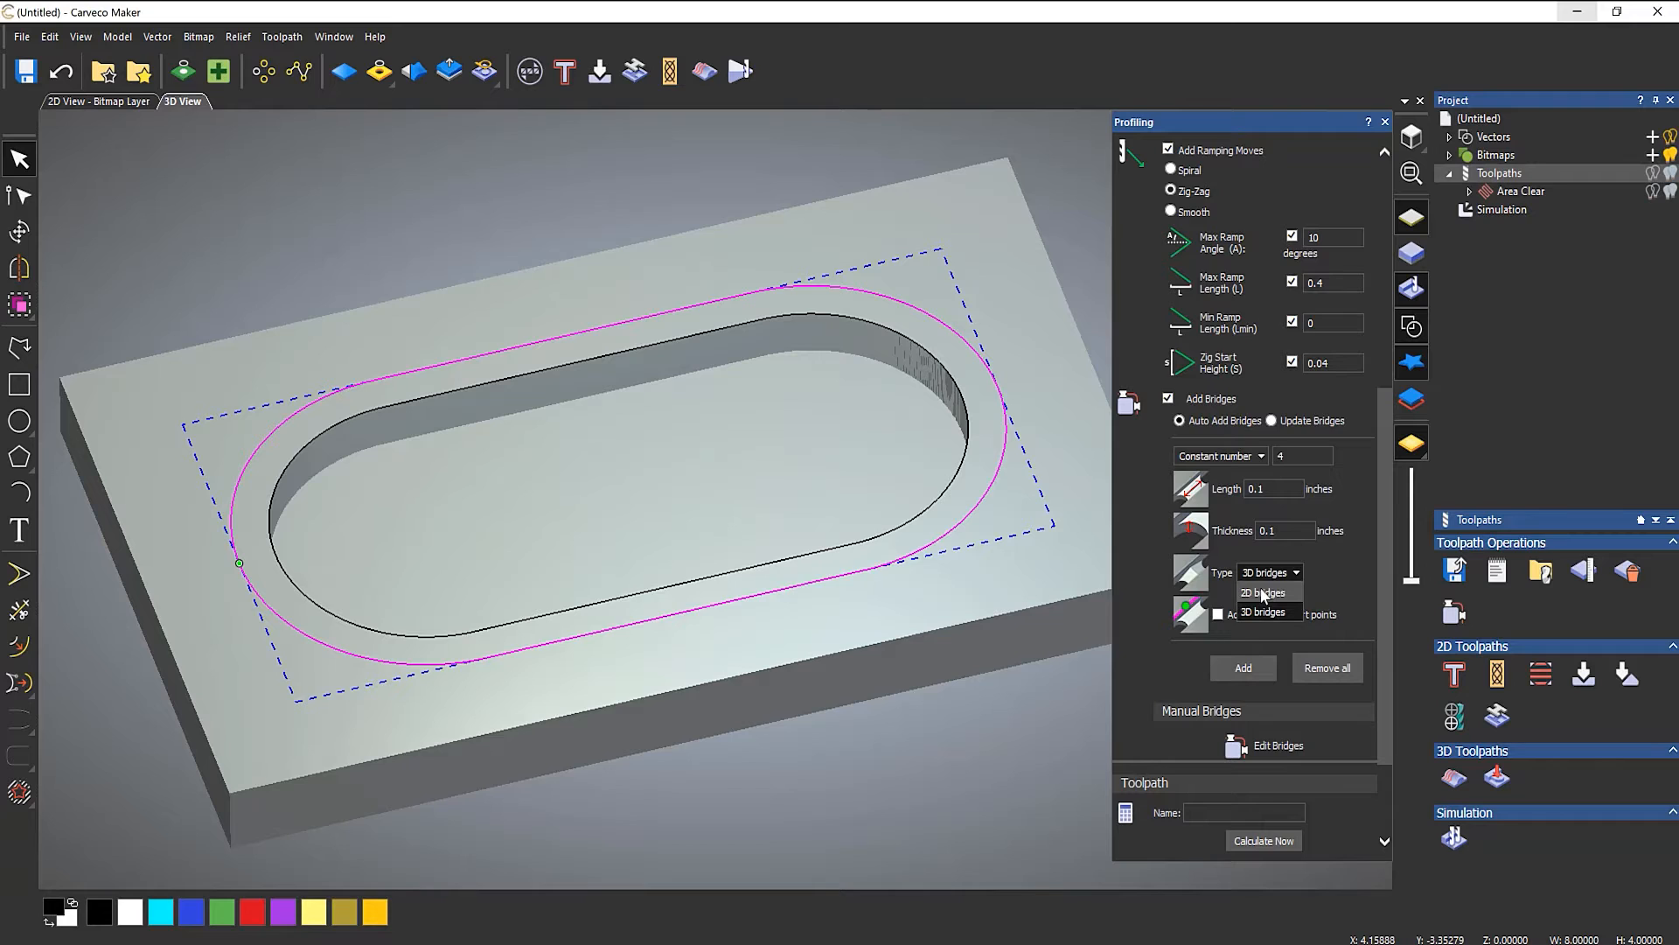
left_click(1263, 593)
left_click(1242, 669)
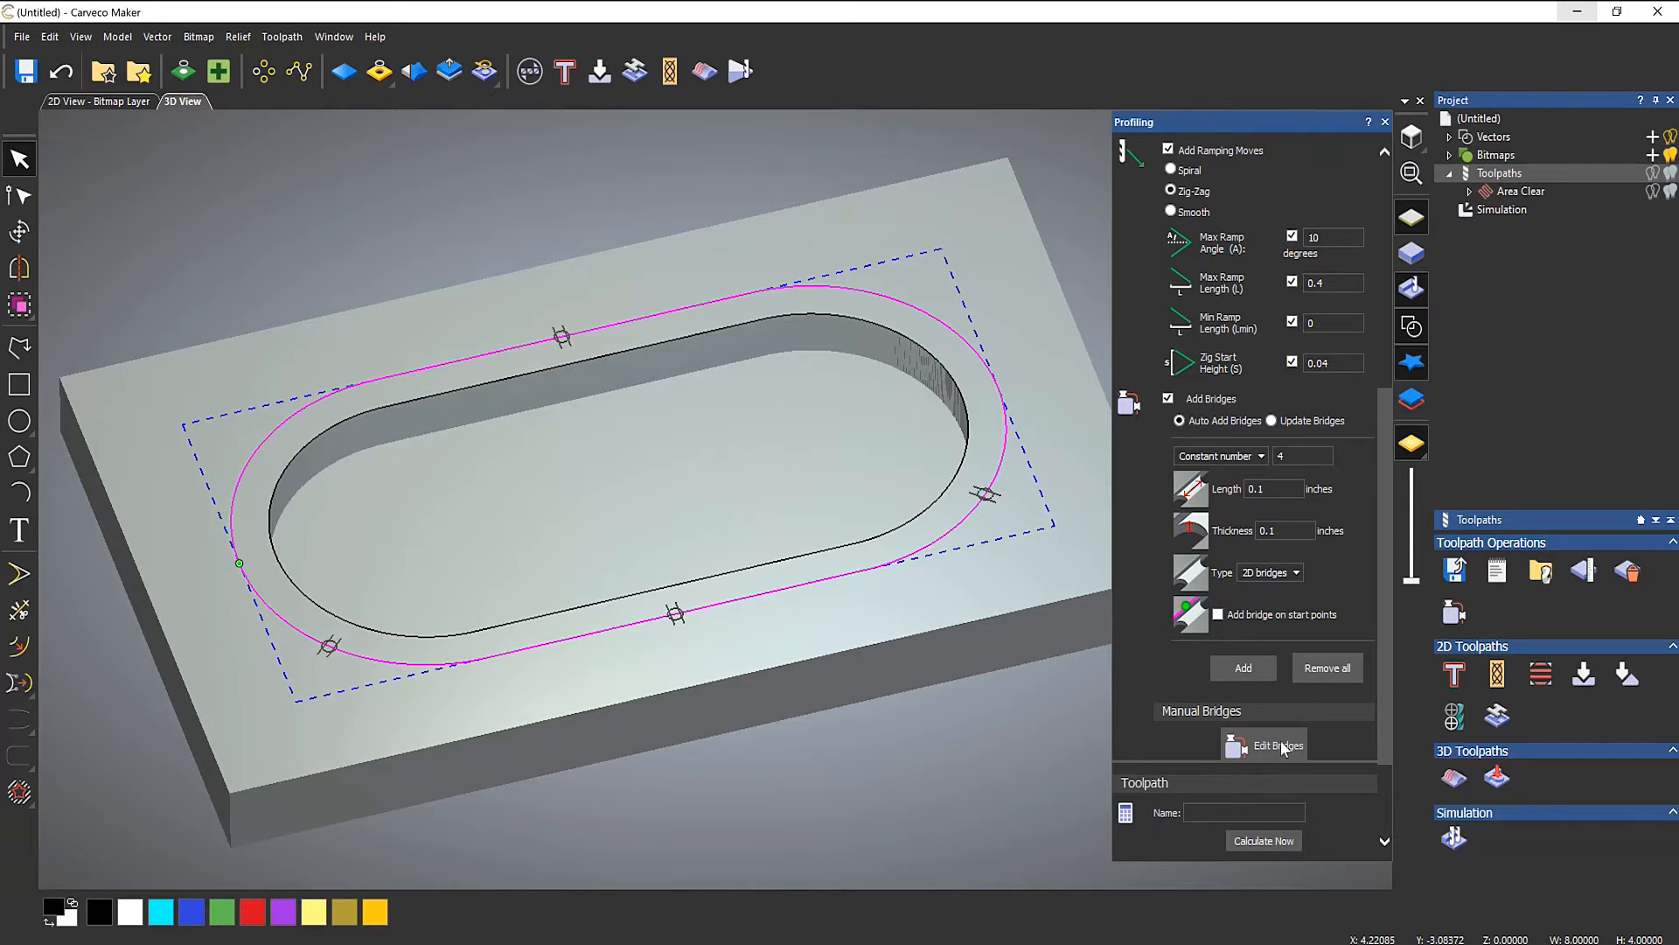
- Edit the bridges manually and move the one on the outline's right-hand curve towards the middle of that end
left_click(1264, 745)
scroll(989, 492, "up", 3)
scroll(984, 496, "up", 2)
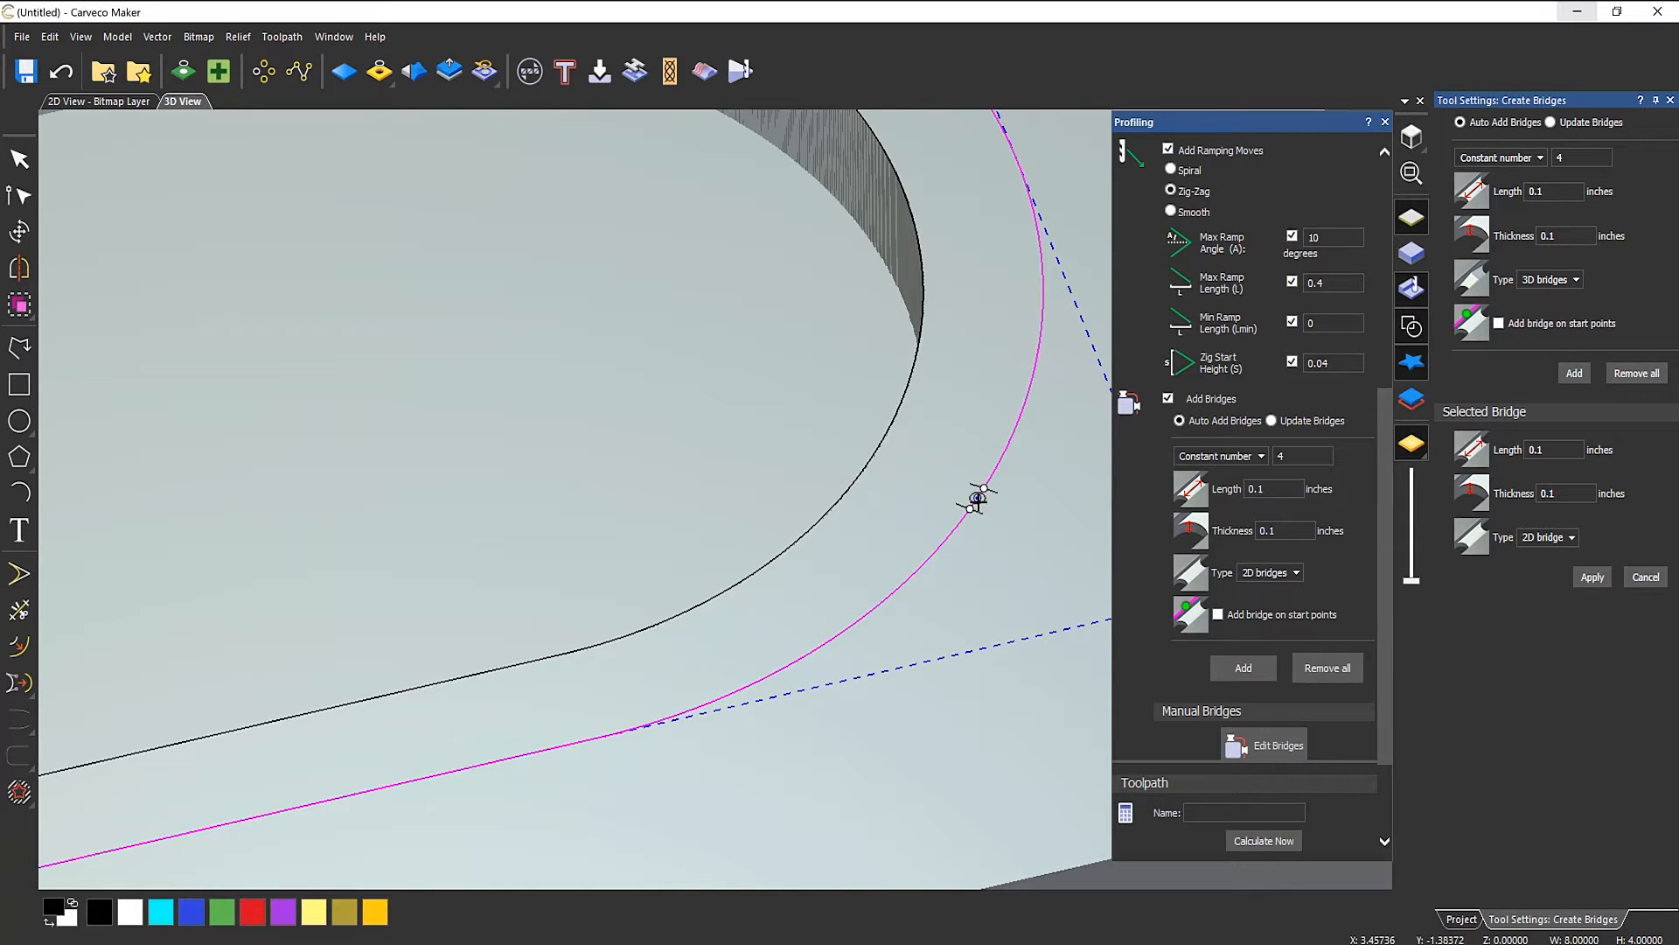
mouse_move(977, 500)
left_mouse_down()
mouse_move(1035, 356)
mouse_move(1005, 150)
left_mouse_up()
scroll(811, 411, "down", 4)
scroll(164, 604, "down", 2)
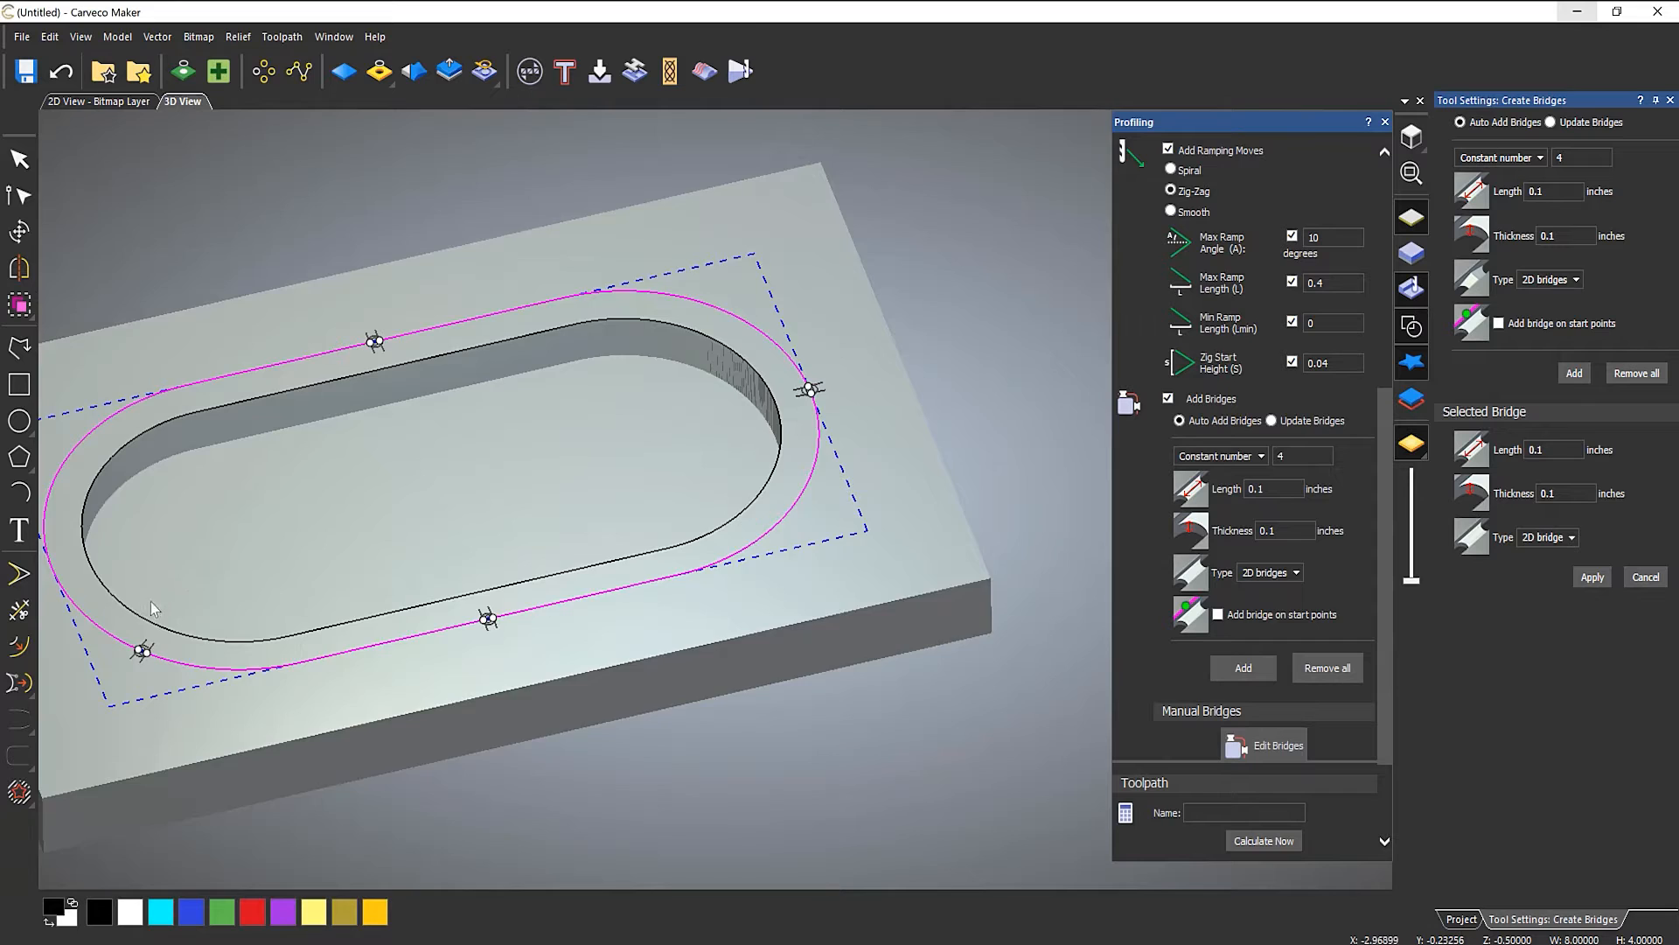
- Move the bridge on the outline's left-hand curve towards the middle of that end, opposite the other end bridge
scroll(129, 607, "up", 2)
scroll(143, 615, "down", 3)
scroll(394, 604, "up", 3)
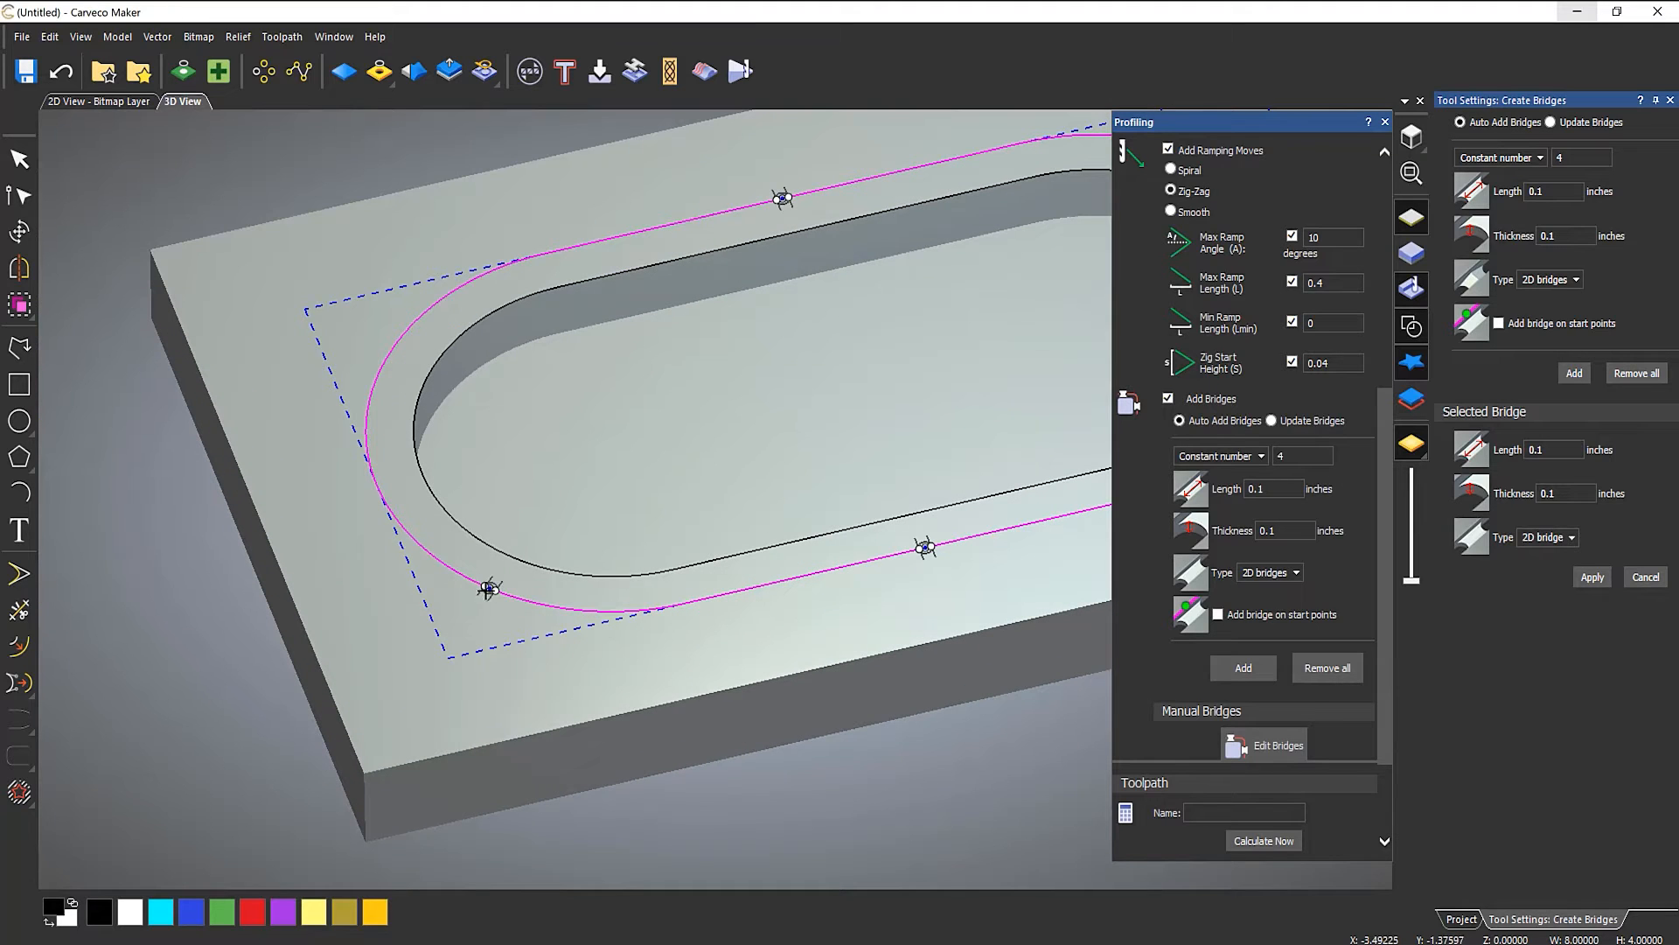
mouse_move(433, 561)
left_mouse_down()
mouse_move(343, 422)
mouse_move(347, 398)
left_mouse_up()
scroll(736, 415, "down", 3)
scroll(884, 412, "down", 1)
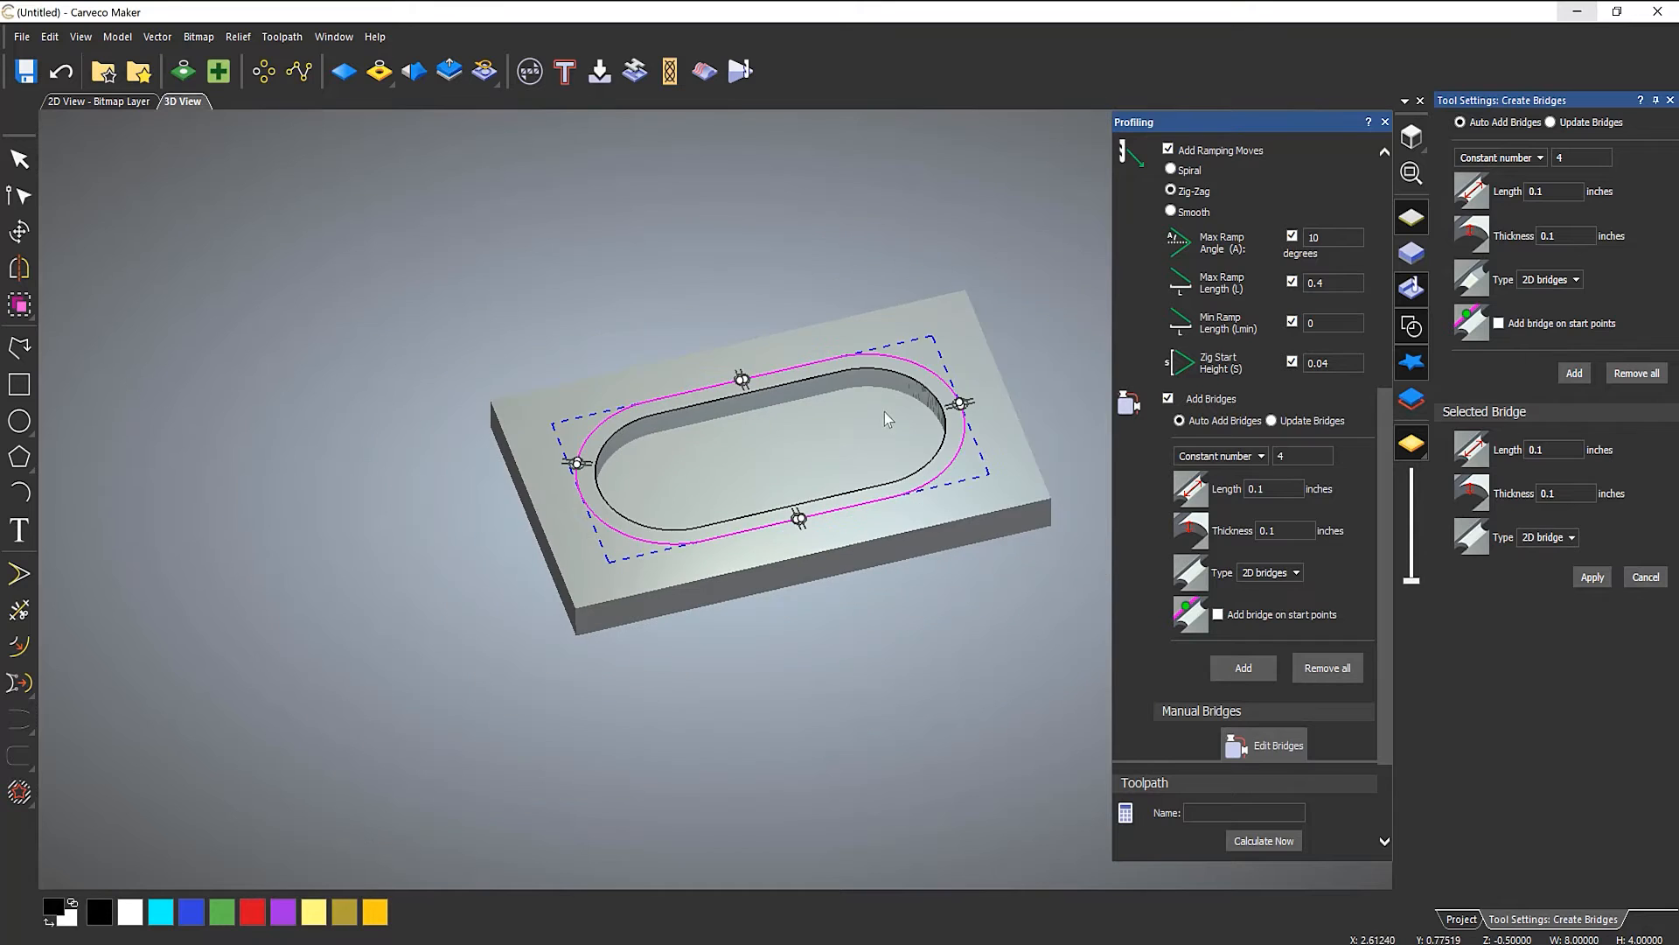
scroll(884, 412, "up", 2)
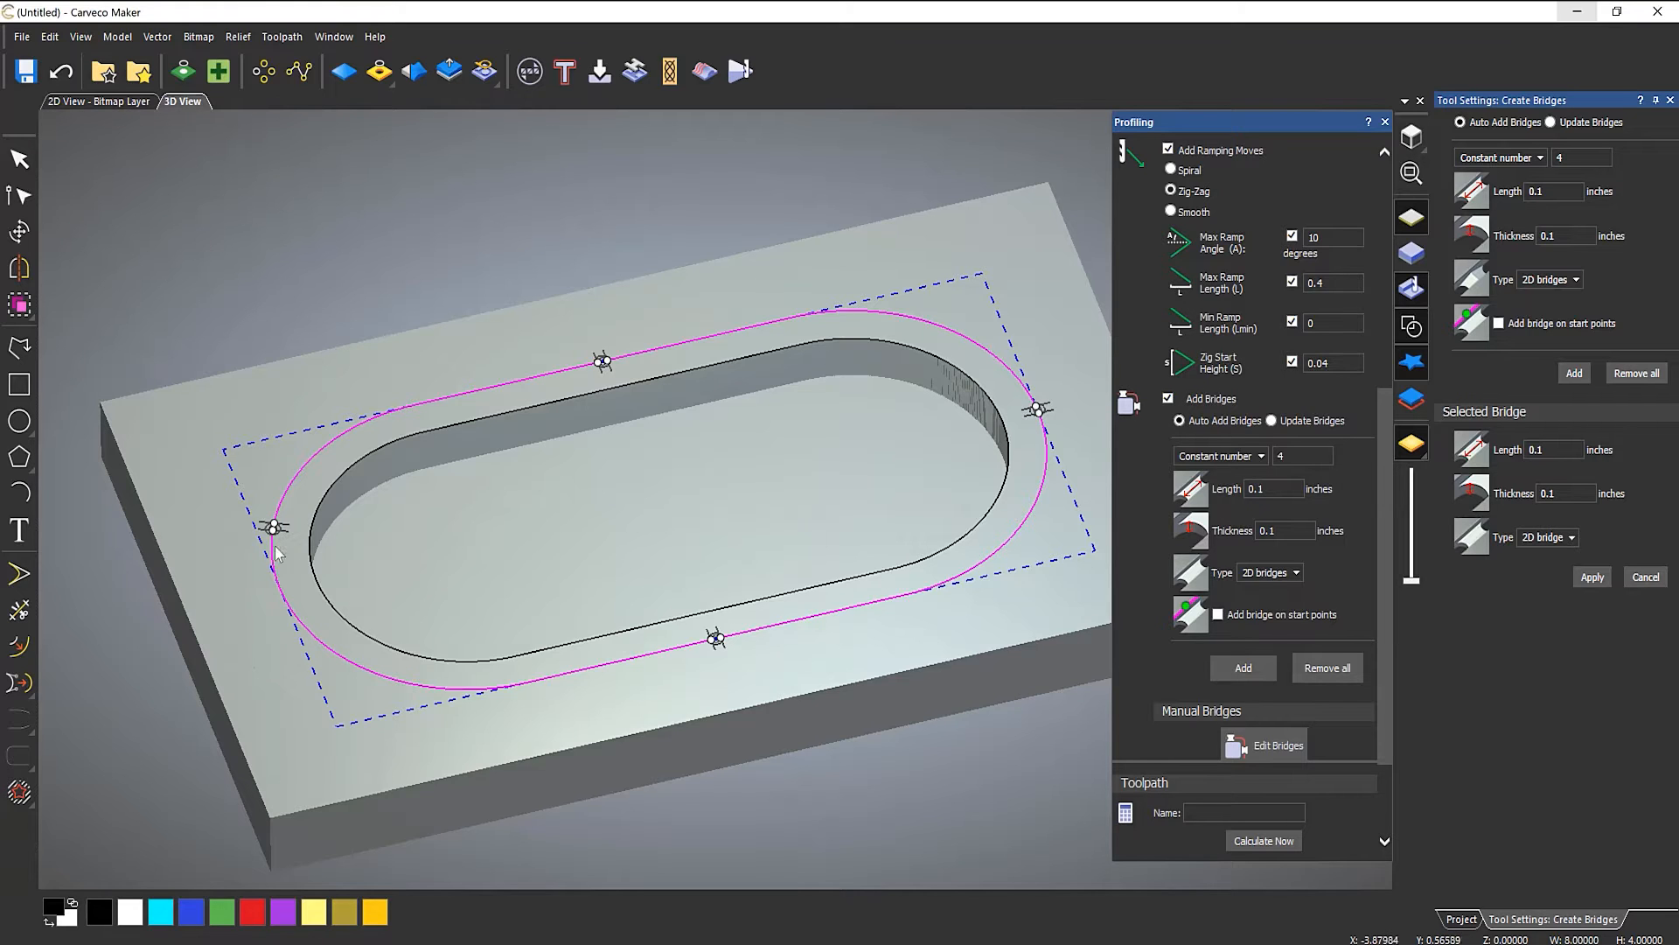
- Calculate the profile toolpath, inspect its passes at the bridge on the near long side, and close the profiling settings
scroll(1304, 575, "down", 3)
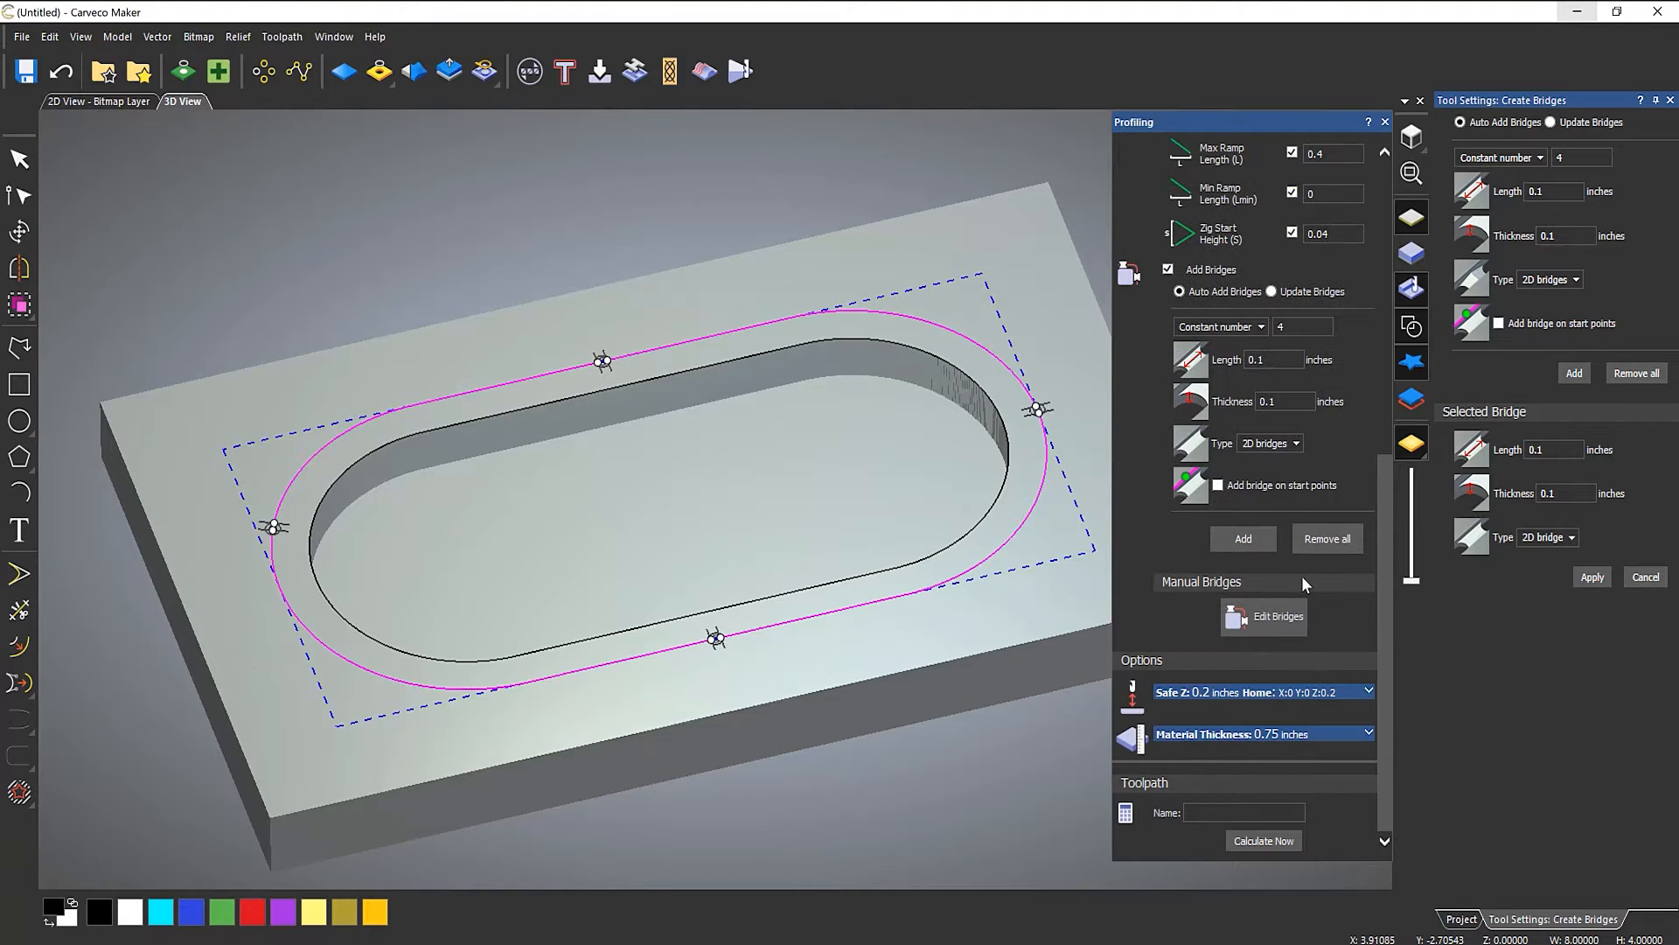
left_click(1279, 841)
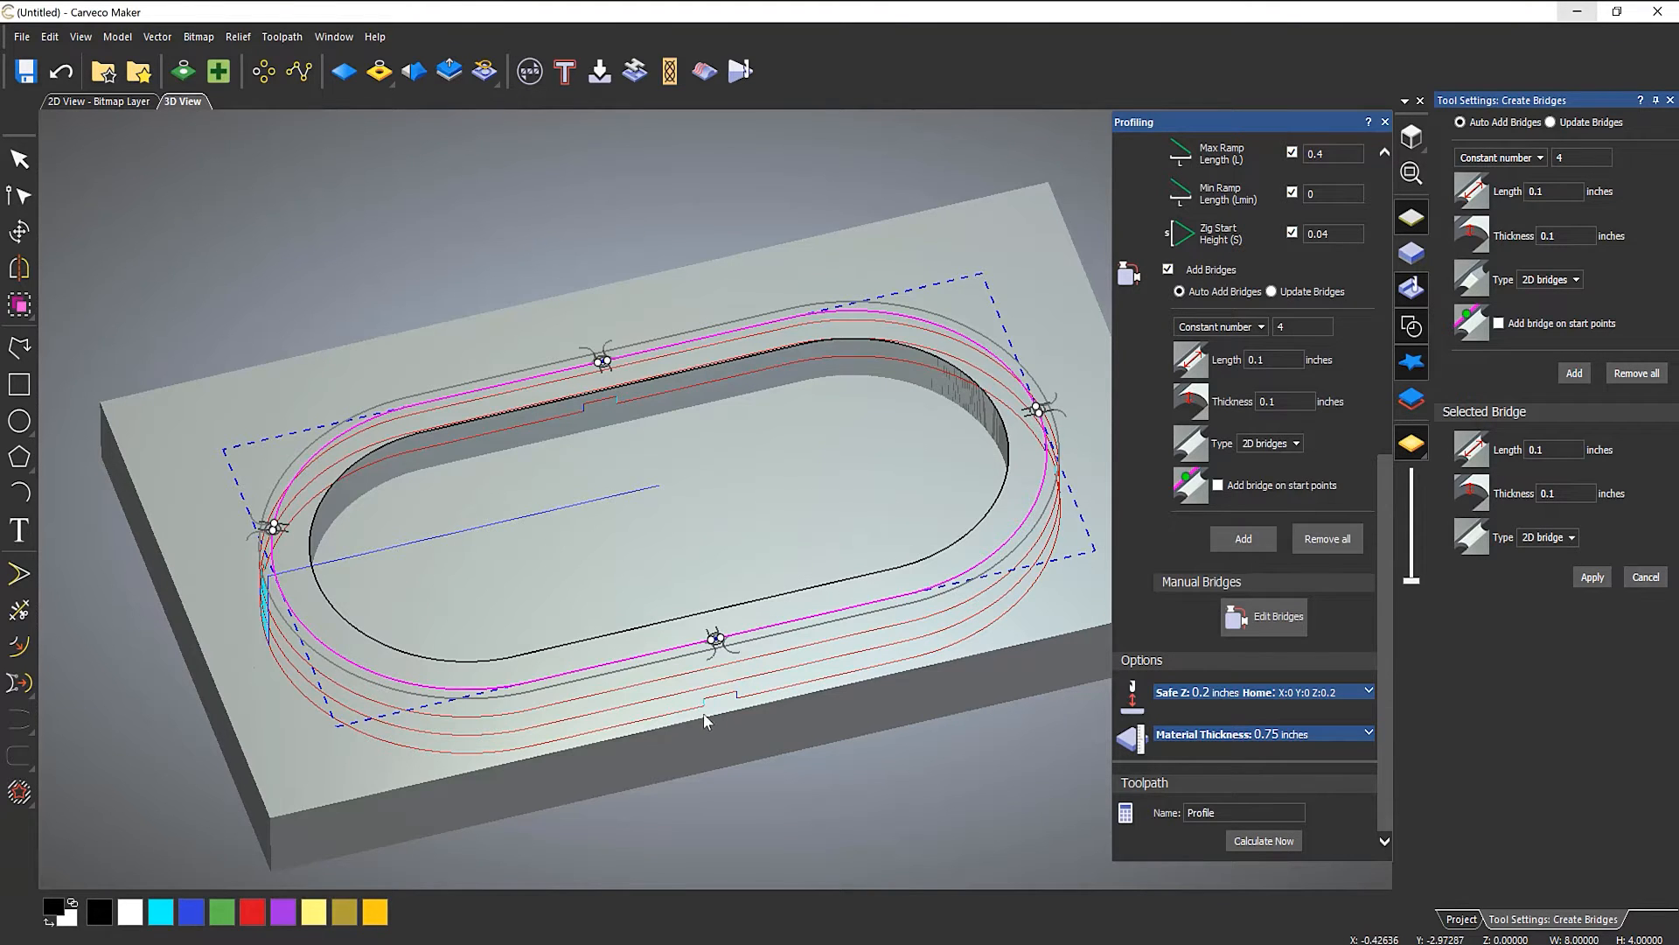
scroll(745, 730, "up", 5)
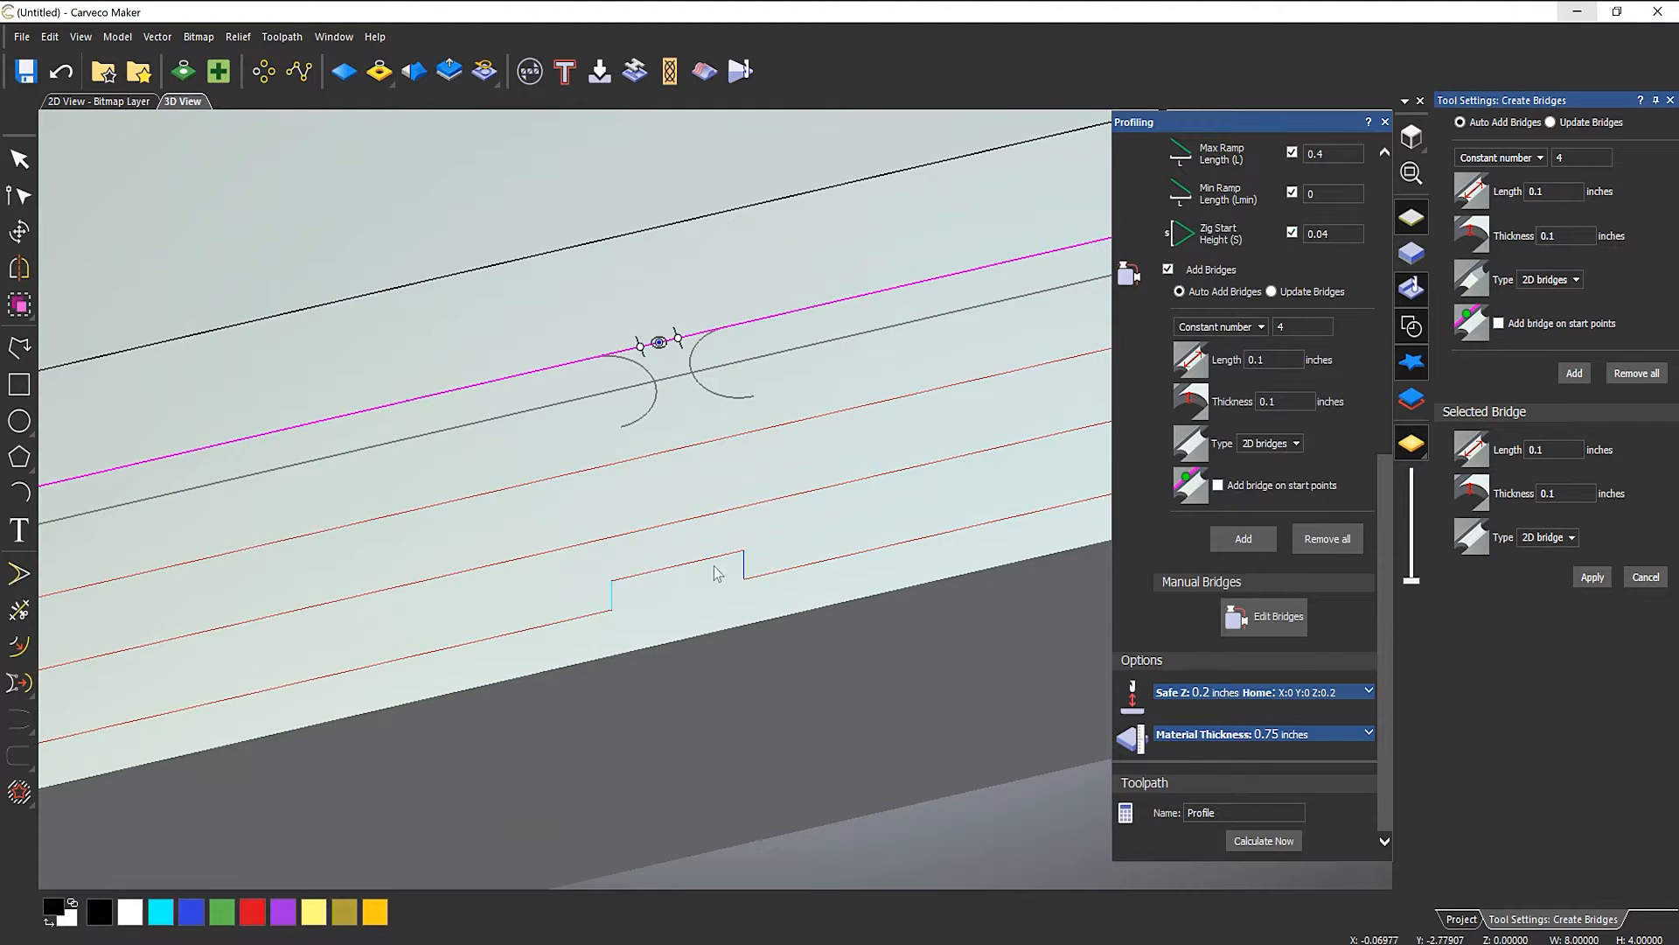
scroll(769, 572, "down", 8)
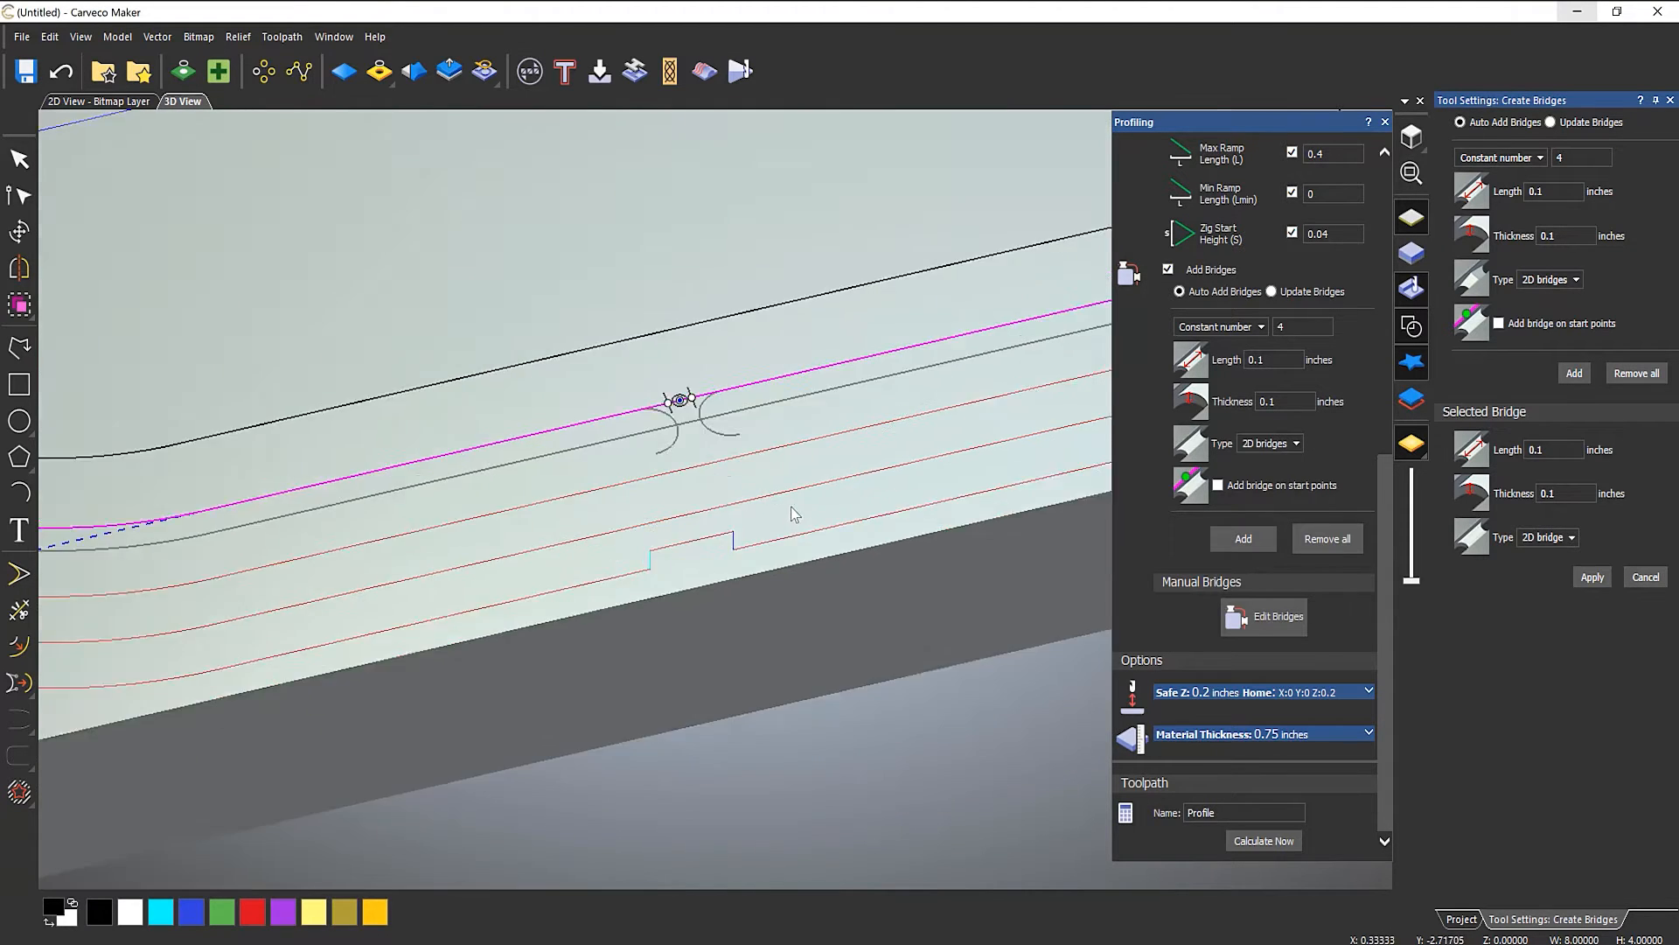
scroll(691, 410, "up", 3)
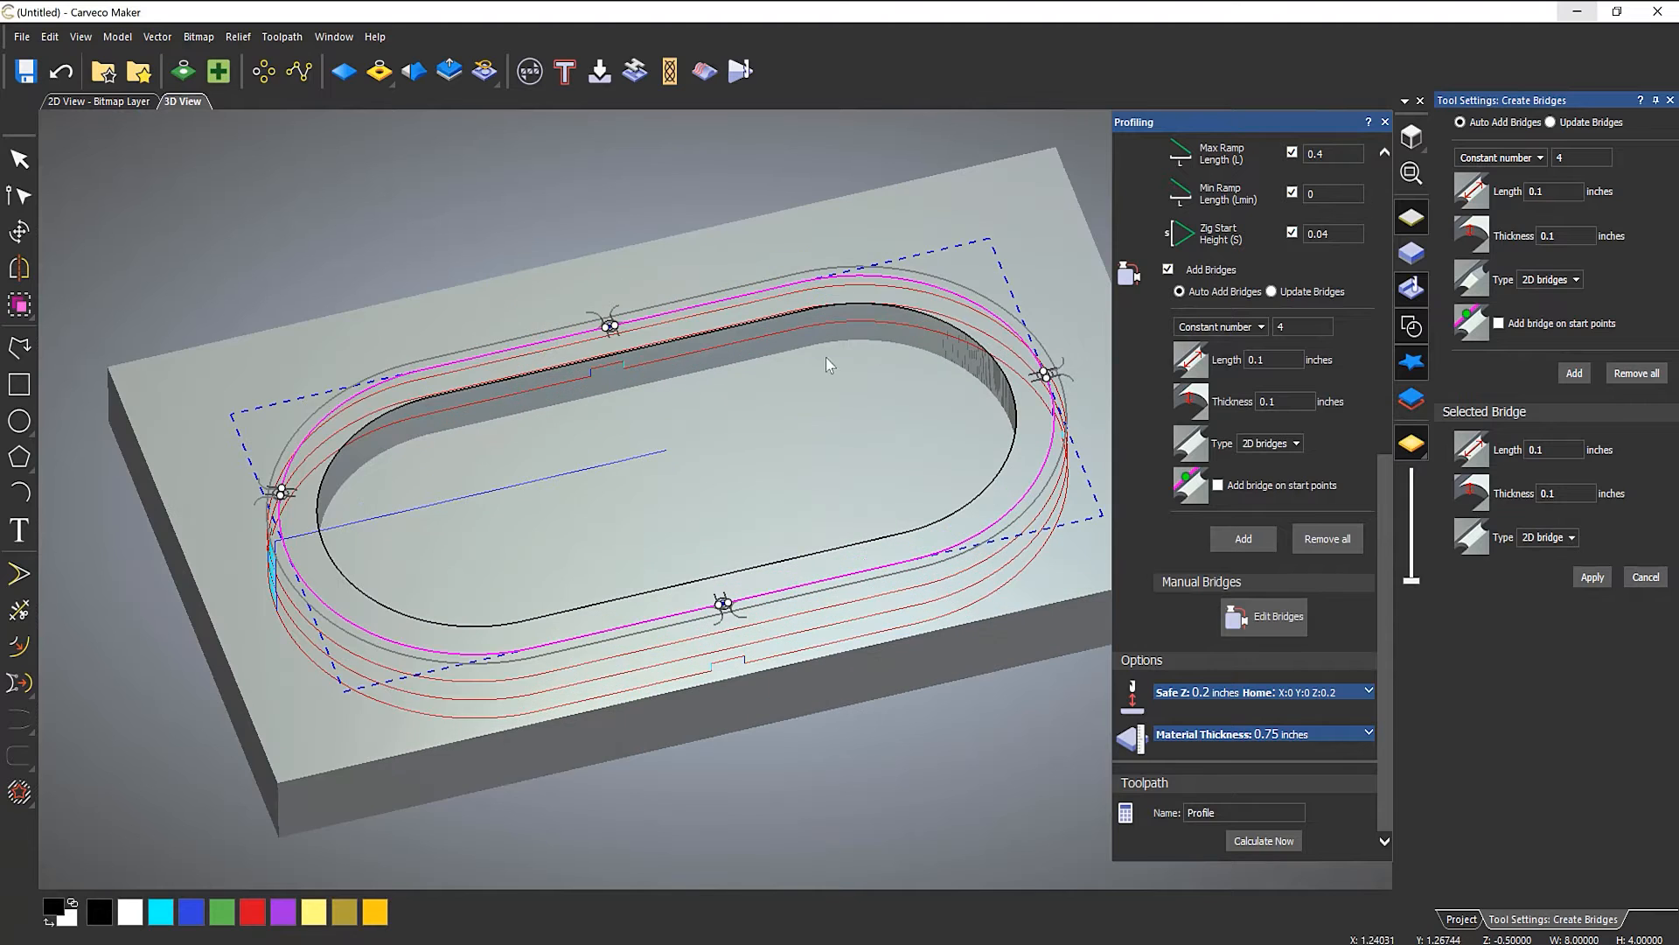
left_click(1385, 122)
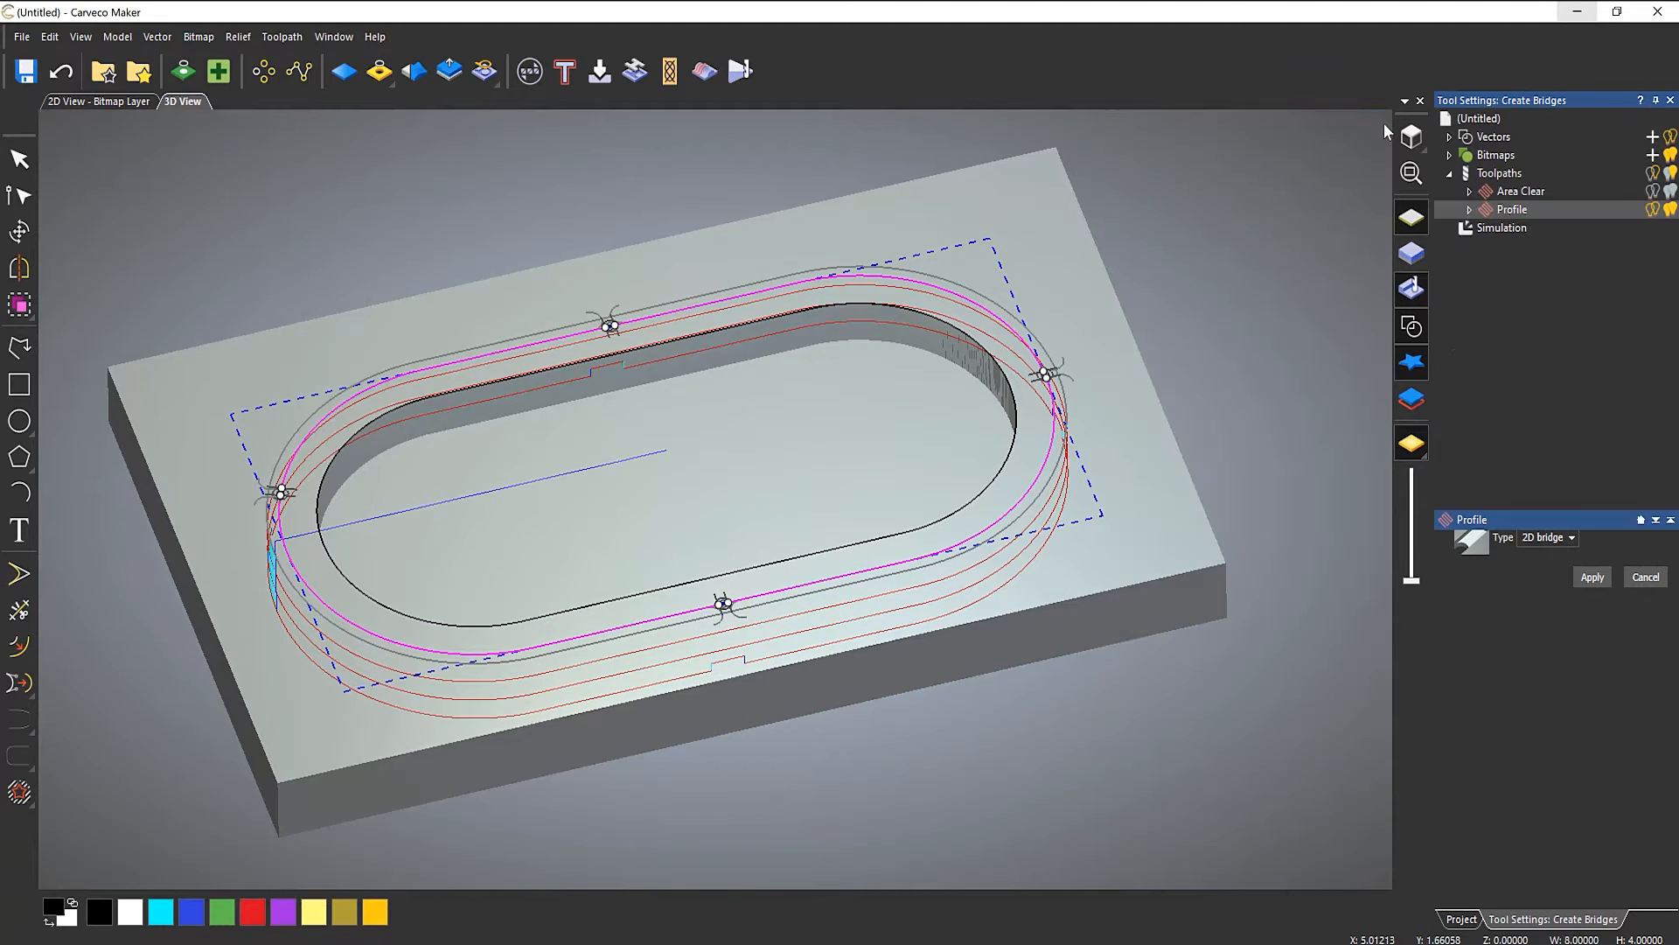
- Simulate the Profile toolpath on the block at normal speed
right_click(1505, 213)
left_click(1543, 371)
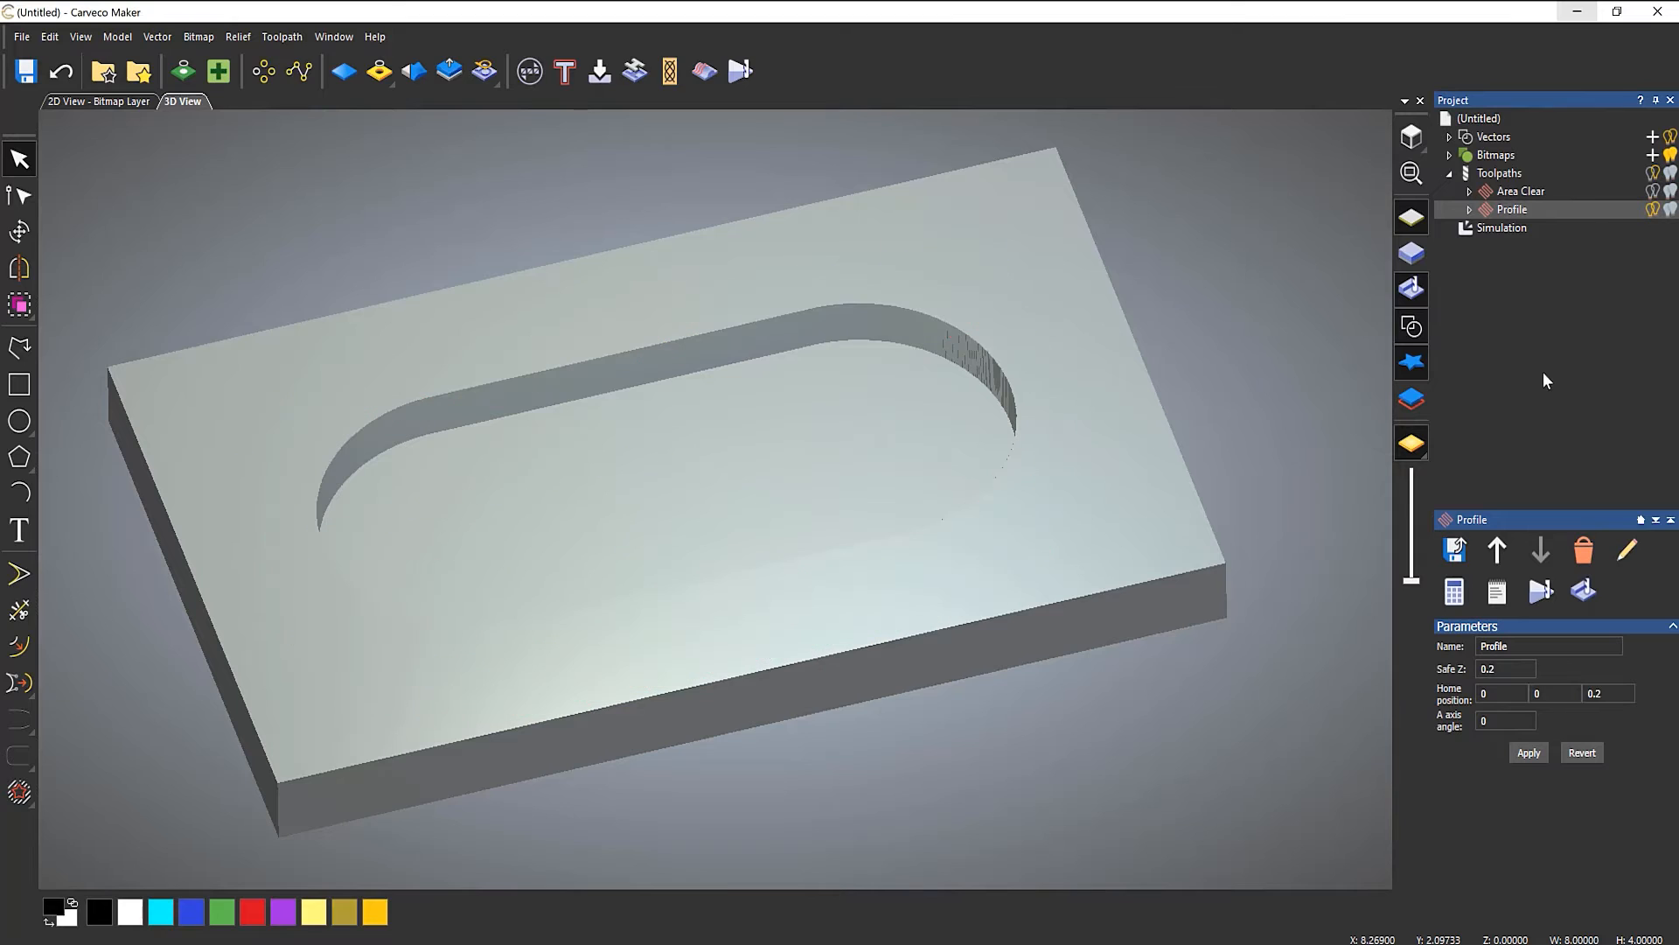
left_click(157, 178)
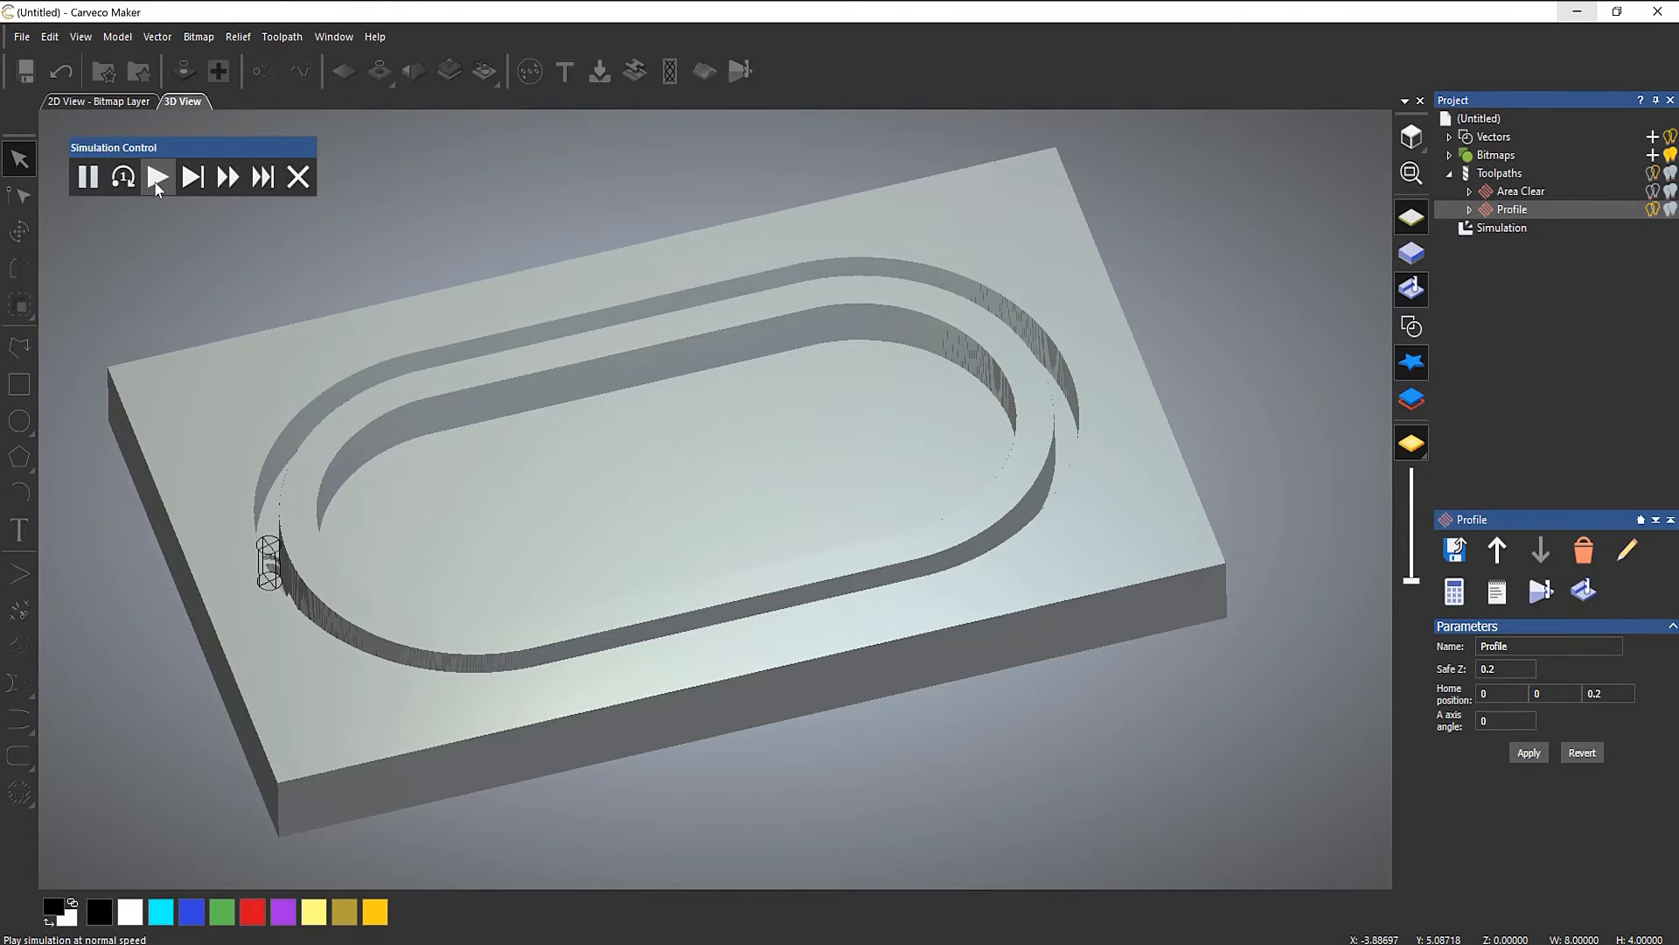
- Inspect the simulated cutout and its bridges from several angles and compare the tray with the reference photo
left_click_drag(740, 439, 719, 647)
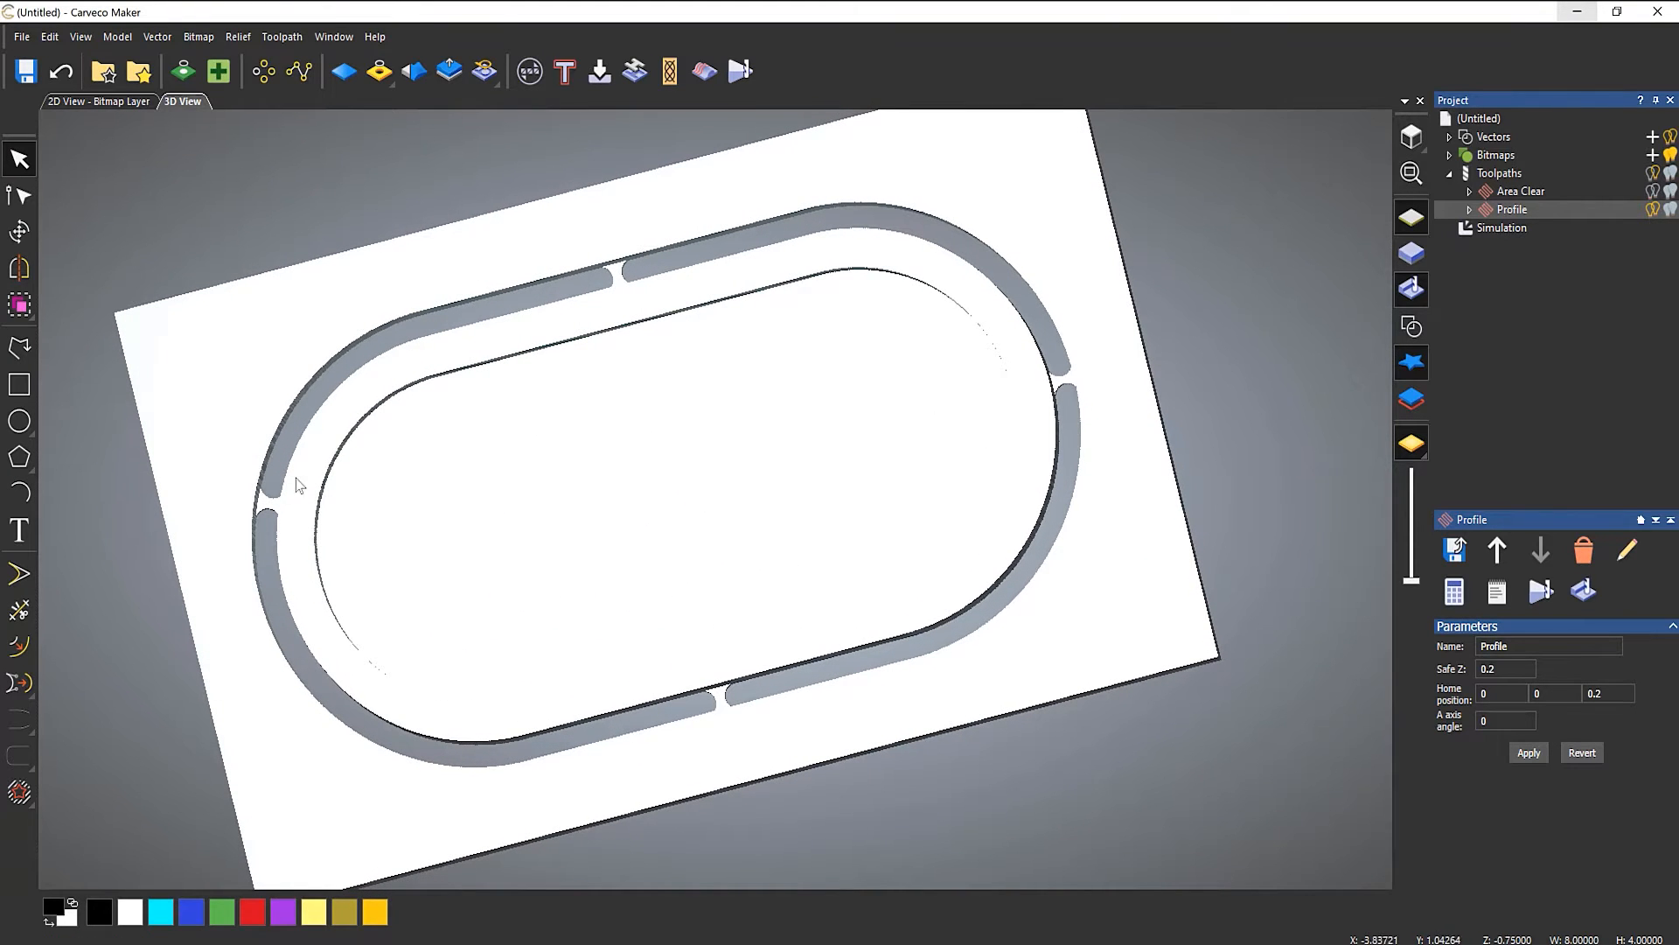
left_click_drag(731, 521, 802, 198)
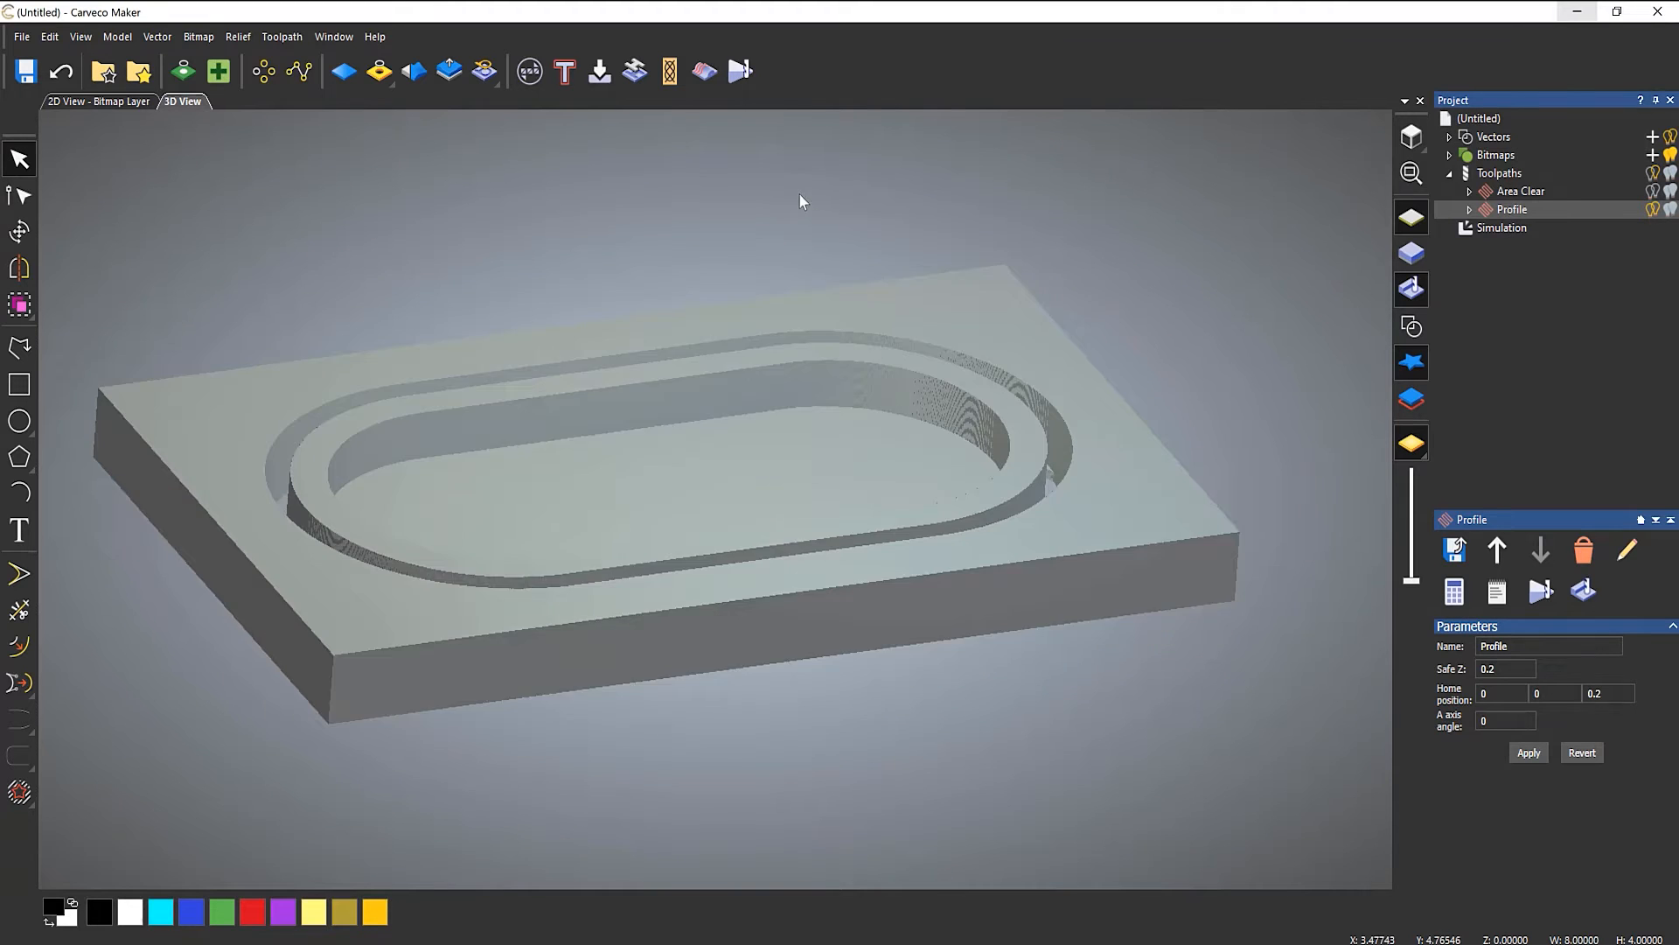
left_click_drag(794, 344, 772, 365)
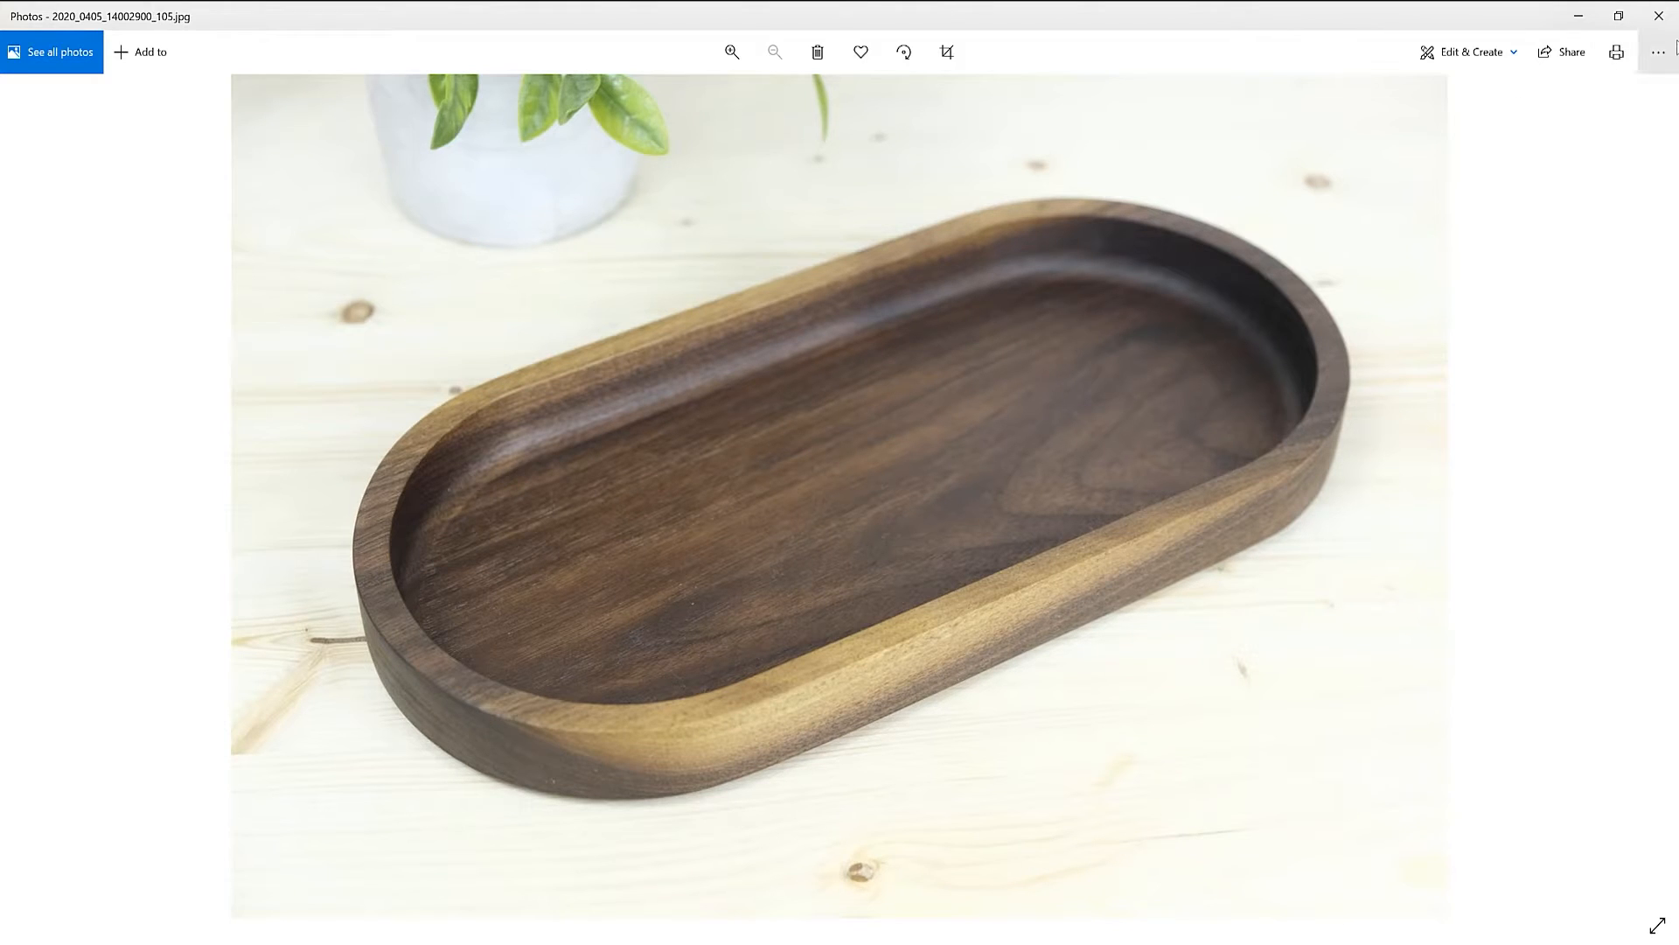
left_click(1582, 16)
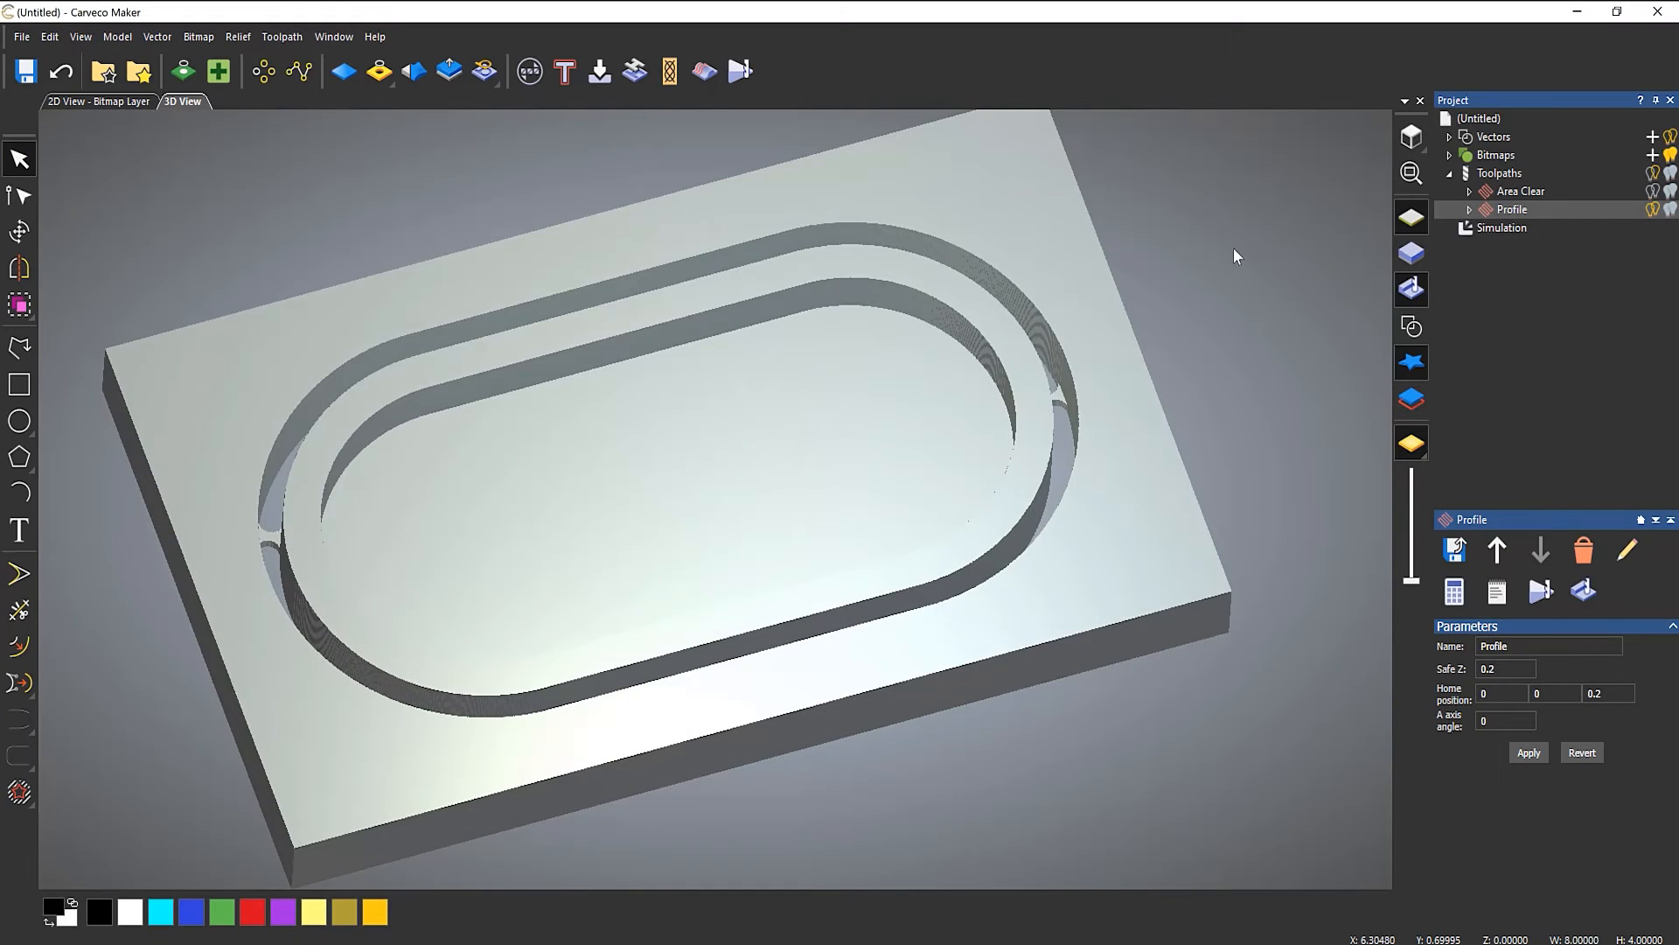
- Show the vectors over the simulated block, hide the Profile toolpath, and view the block from the top
left_click(1419, 333)
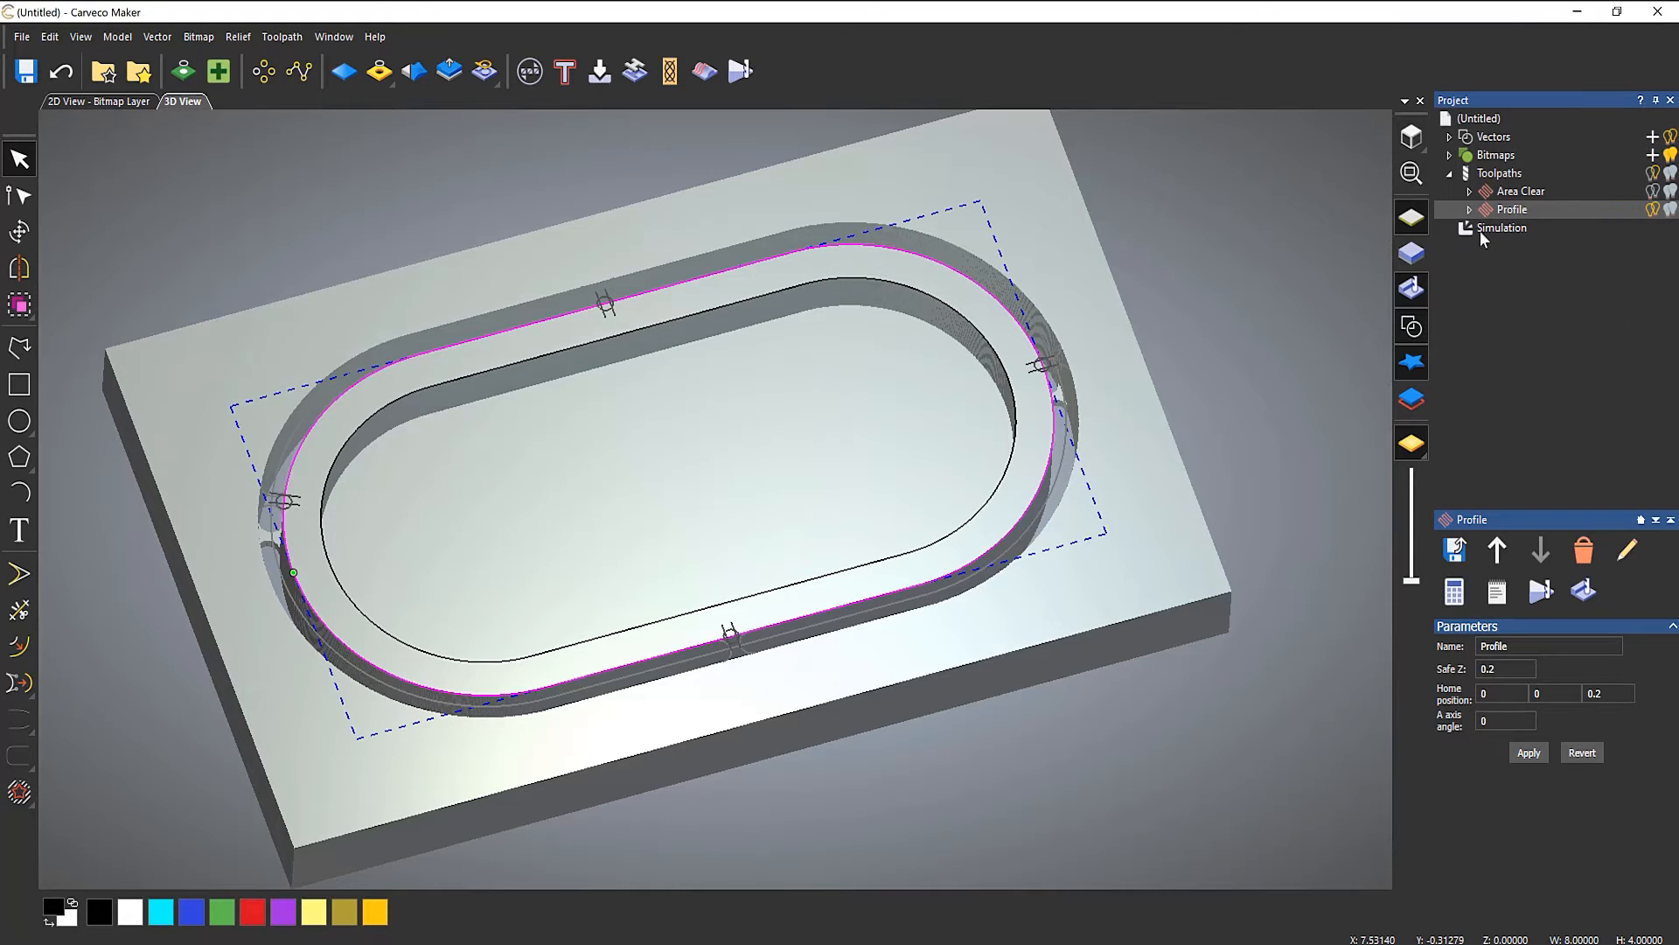
left_click(1652, 210)
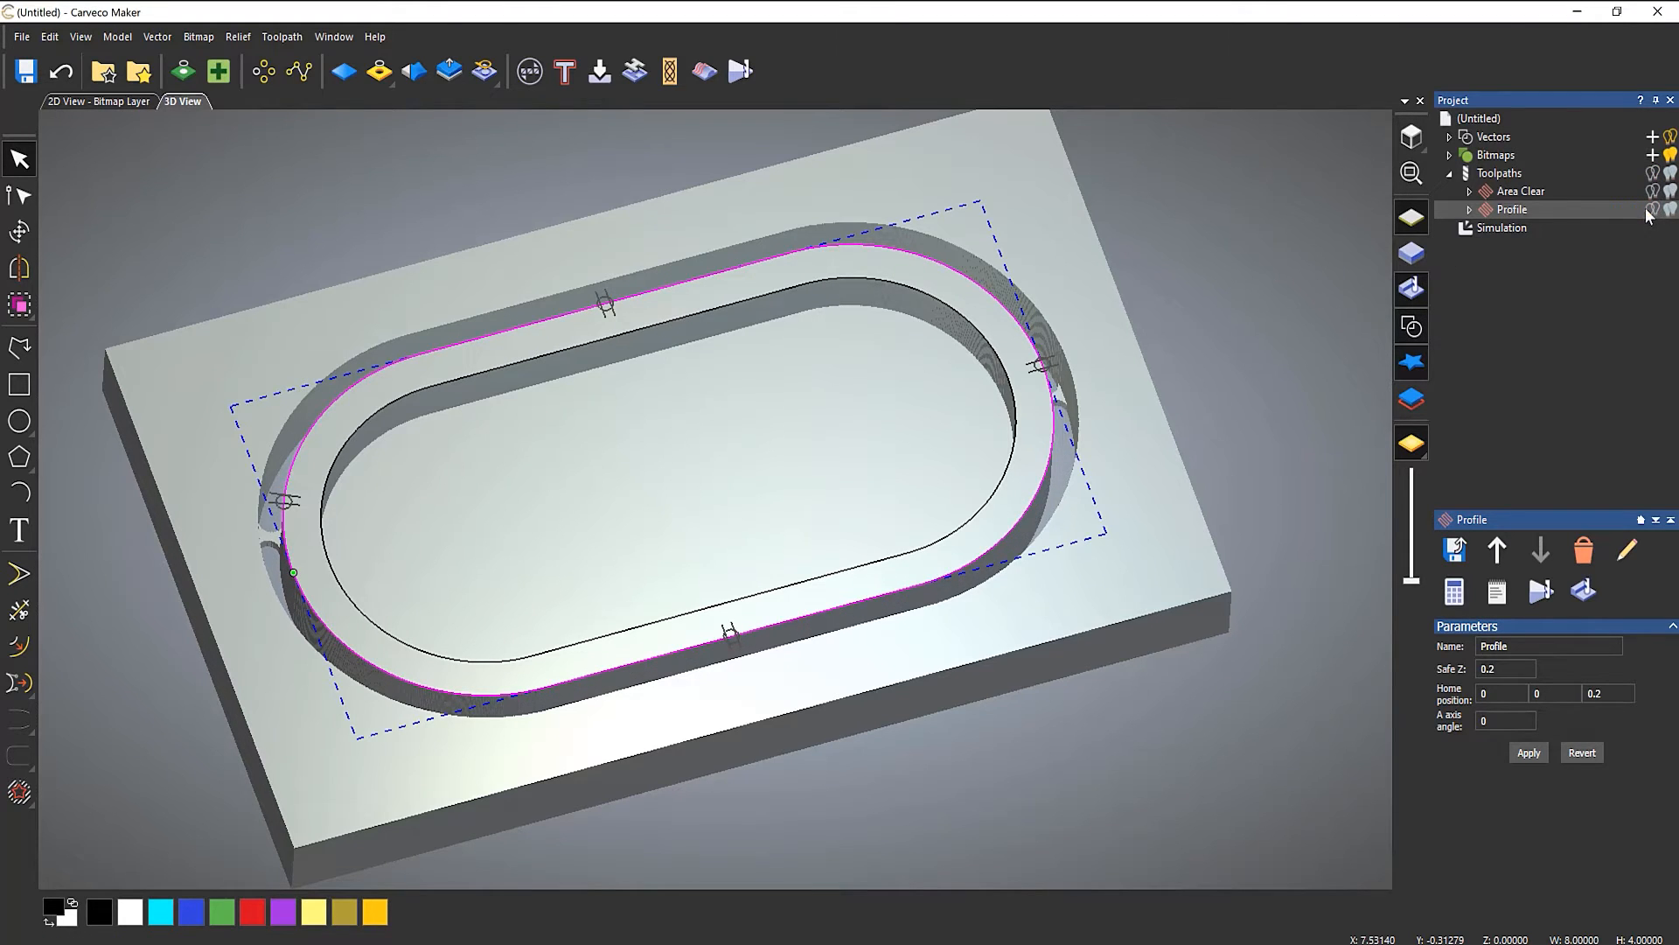
left_click(1296, 334)
left_click(1410, 140)
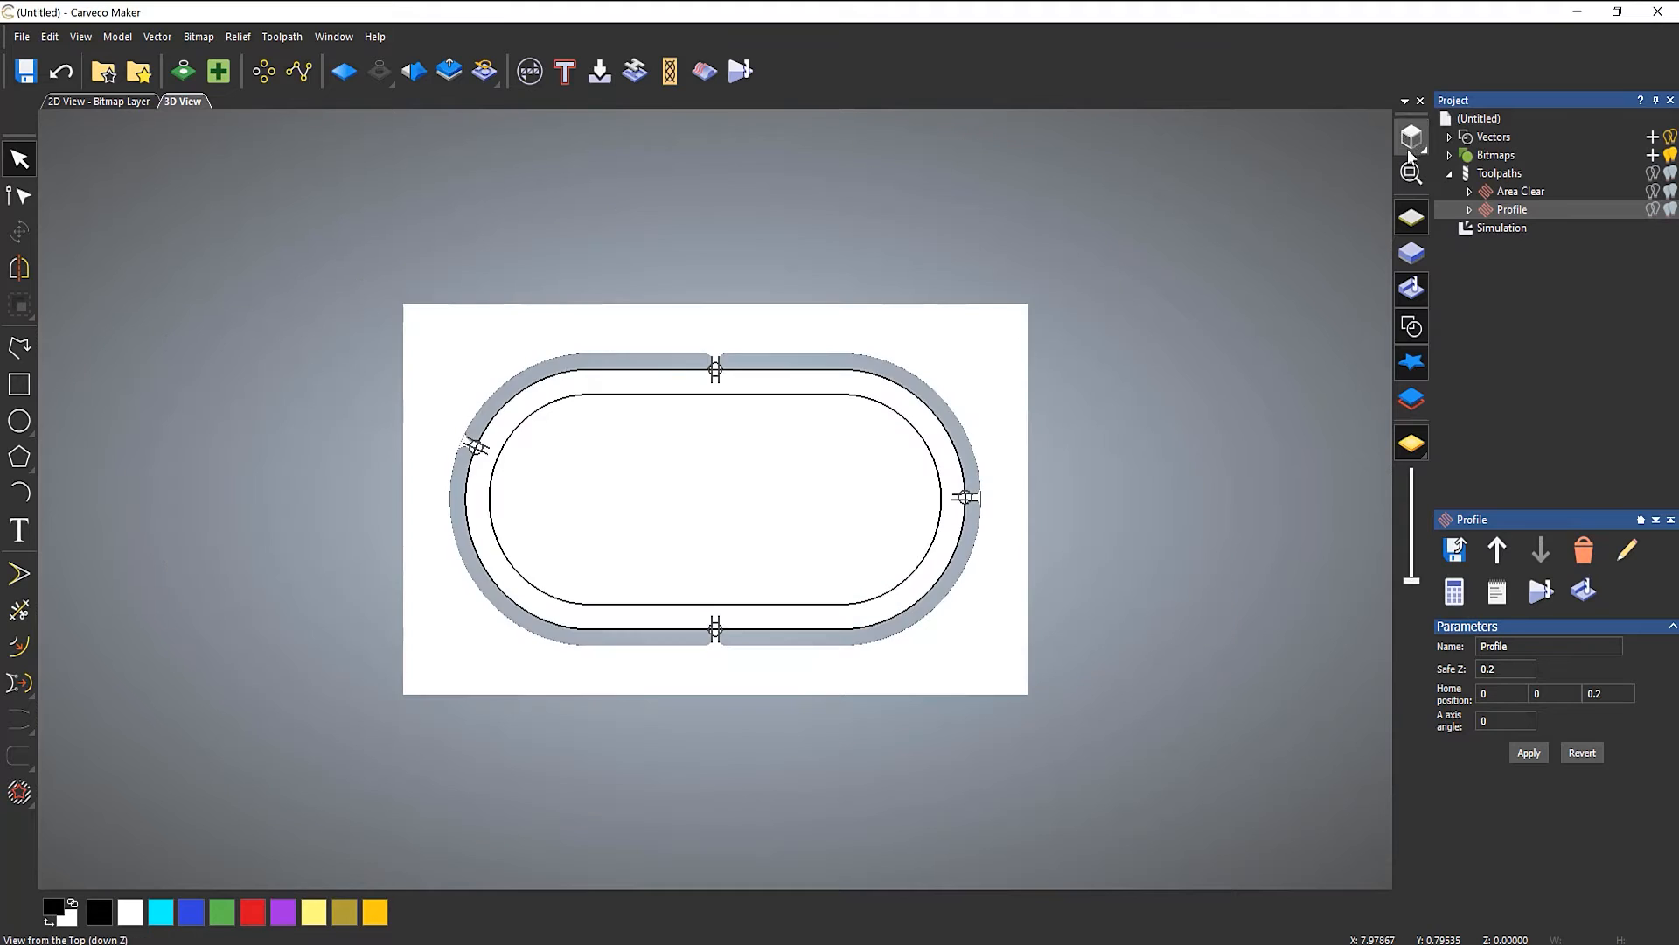
scroll(618, 569, "up", 1)
scroll(774, 463, "up", 1)
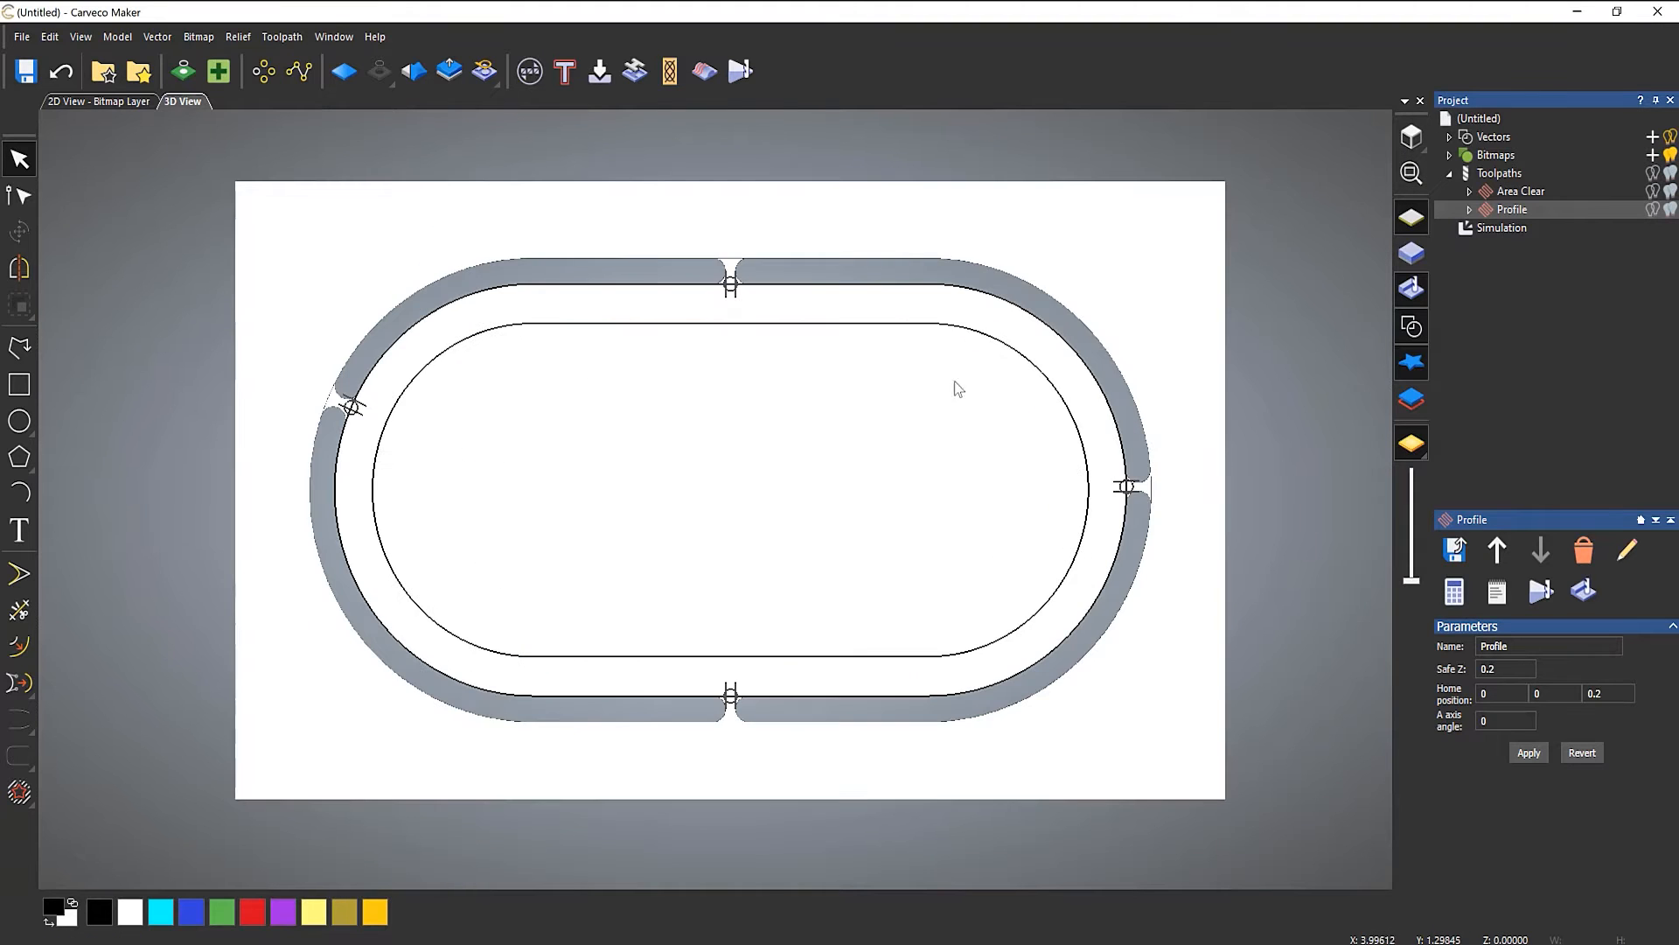
- Delete the simulation of the machined block
left_click(1488, 228)
right_click(1499, 337)
left_click(1526, 307)
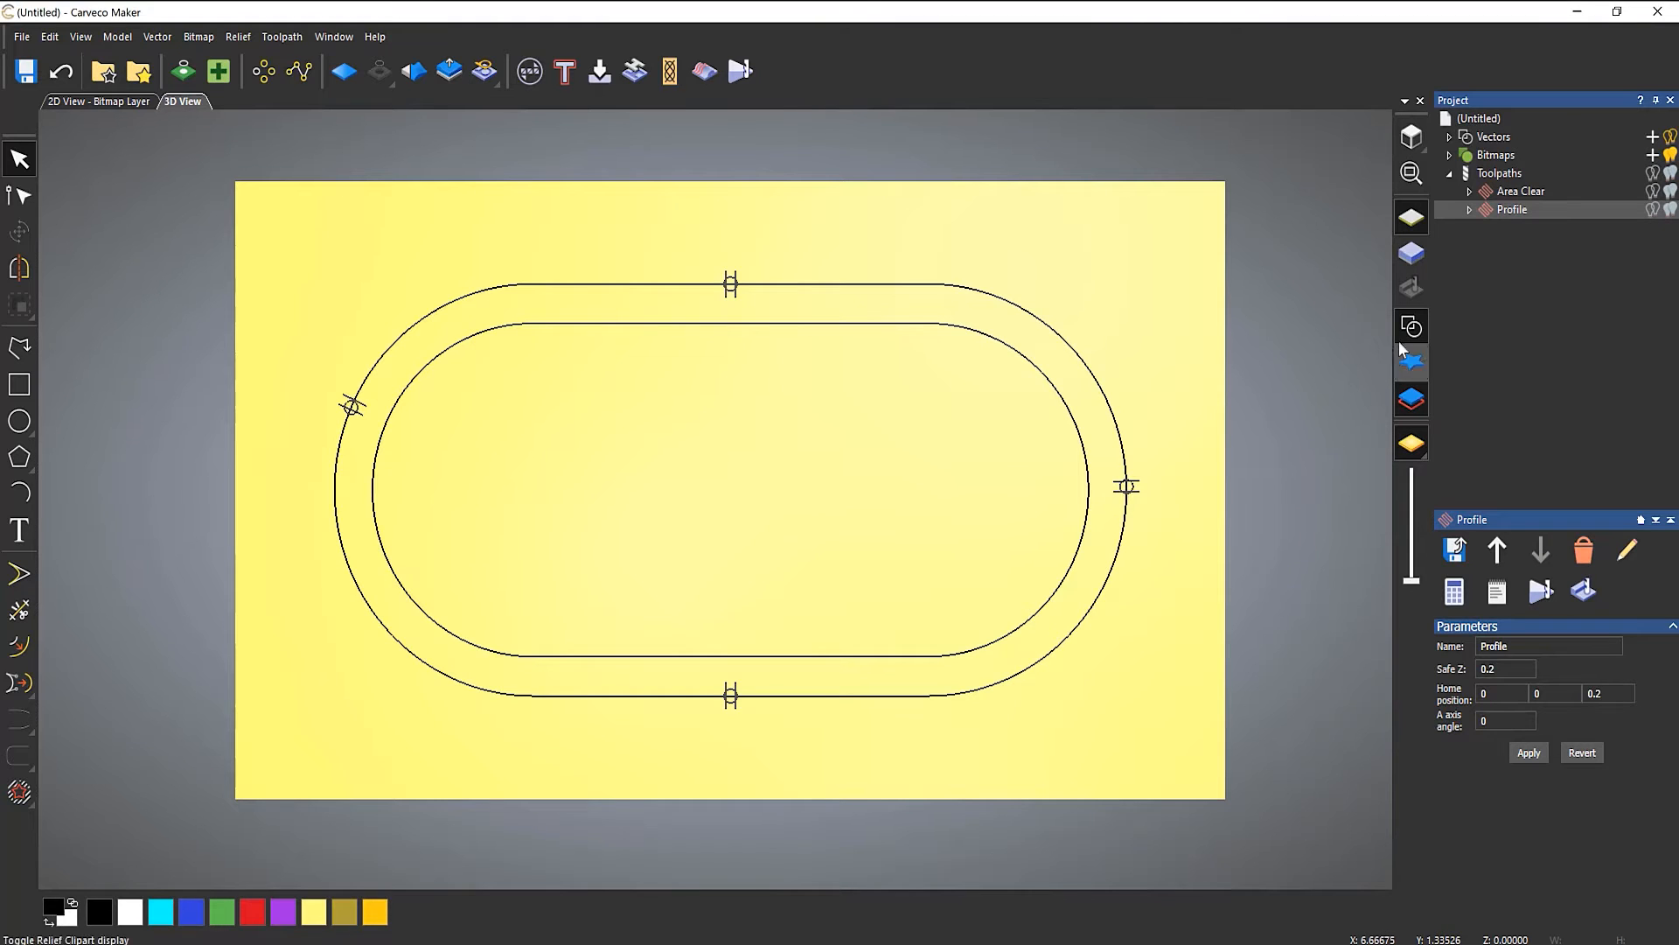
- Start a new profile toolpath on the inner outline and set the profile side to Inside
left_click(1496, 175)
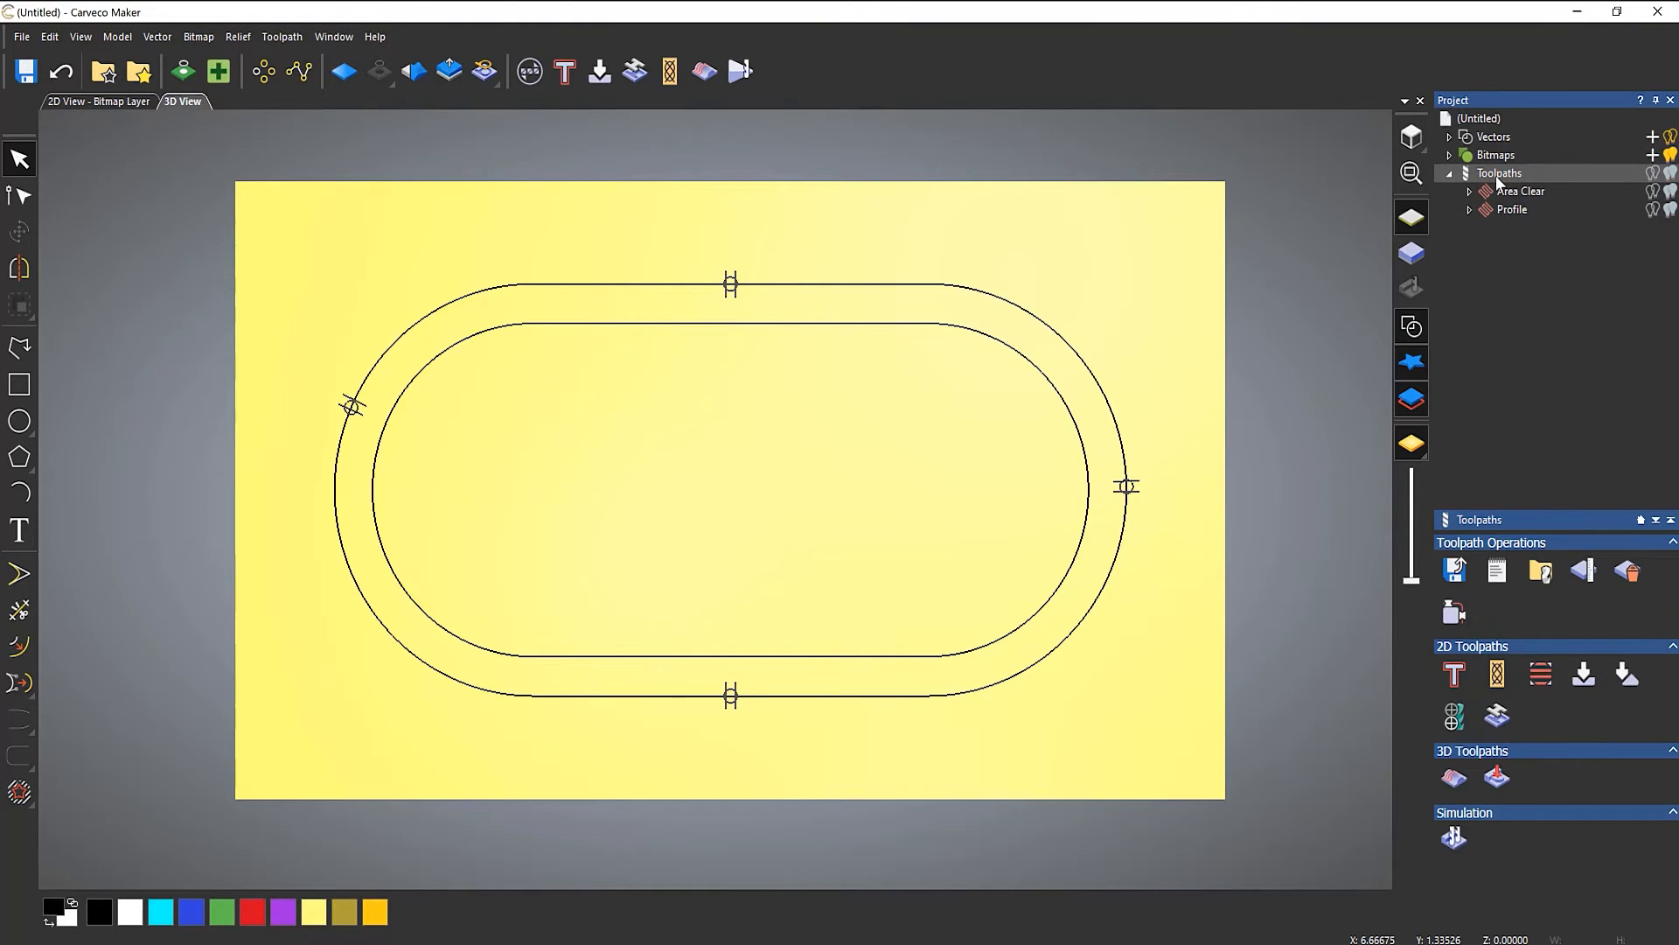
left_click(1453, 676)
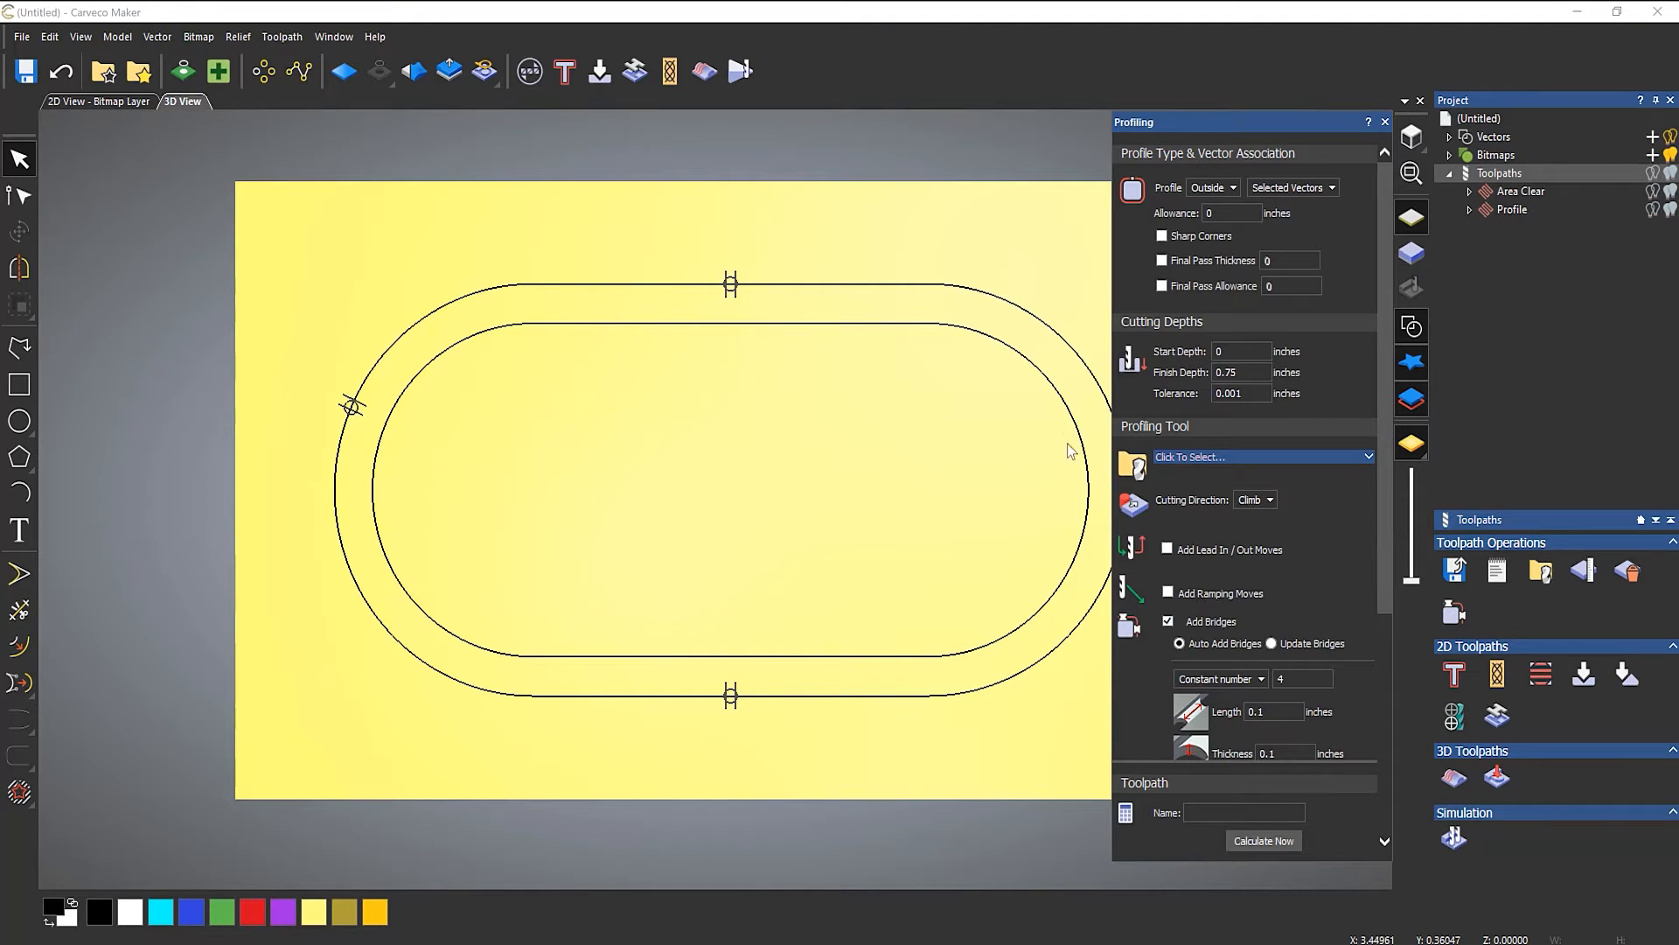
left_click(1057, 400)
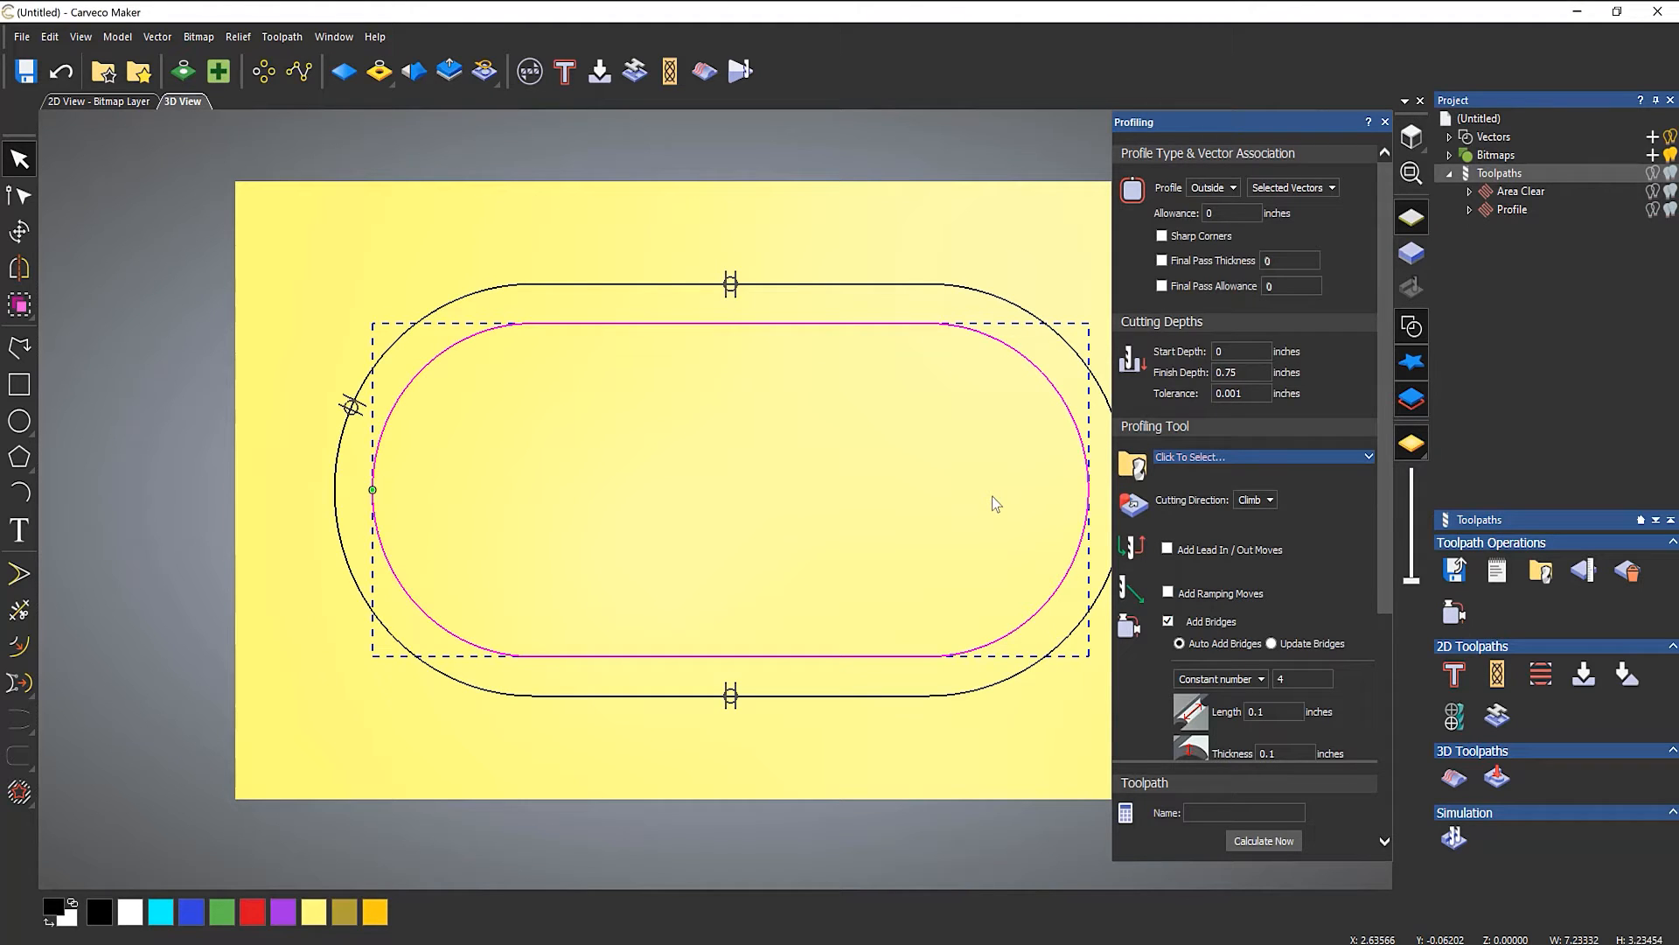
left_click(1210, 189)
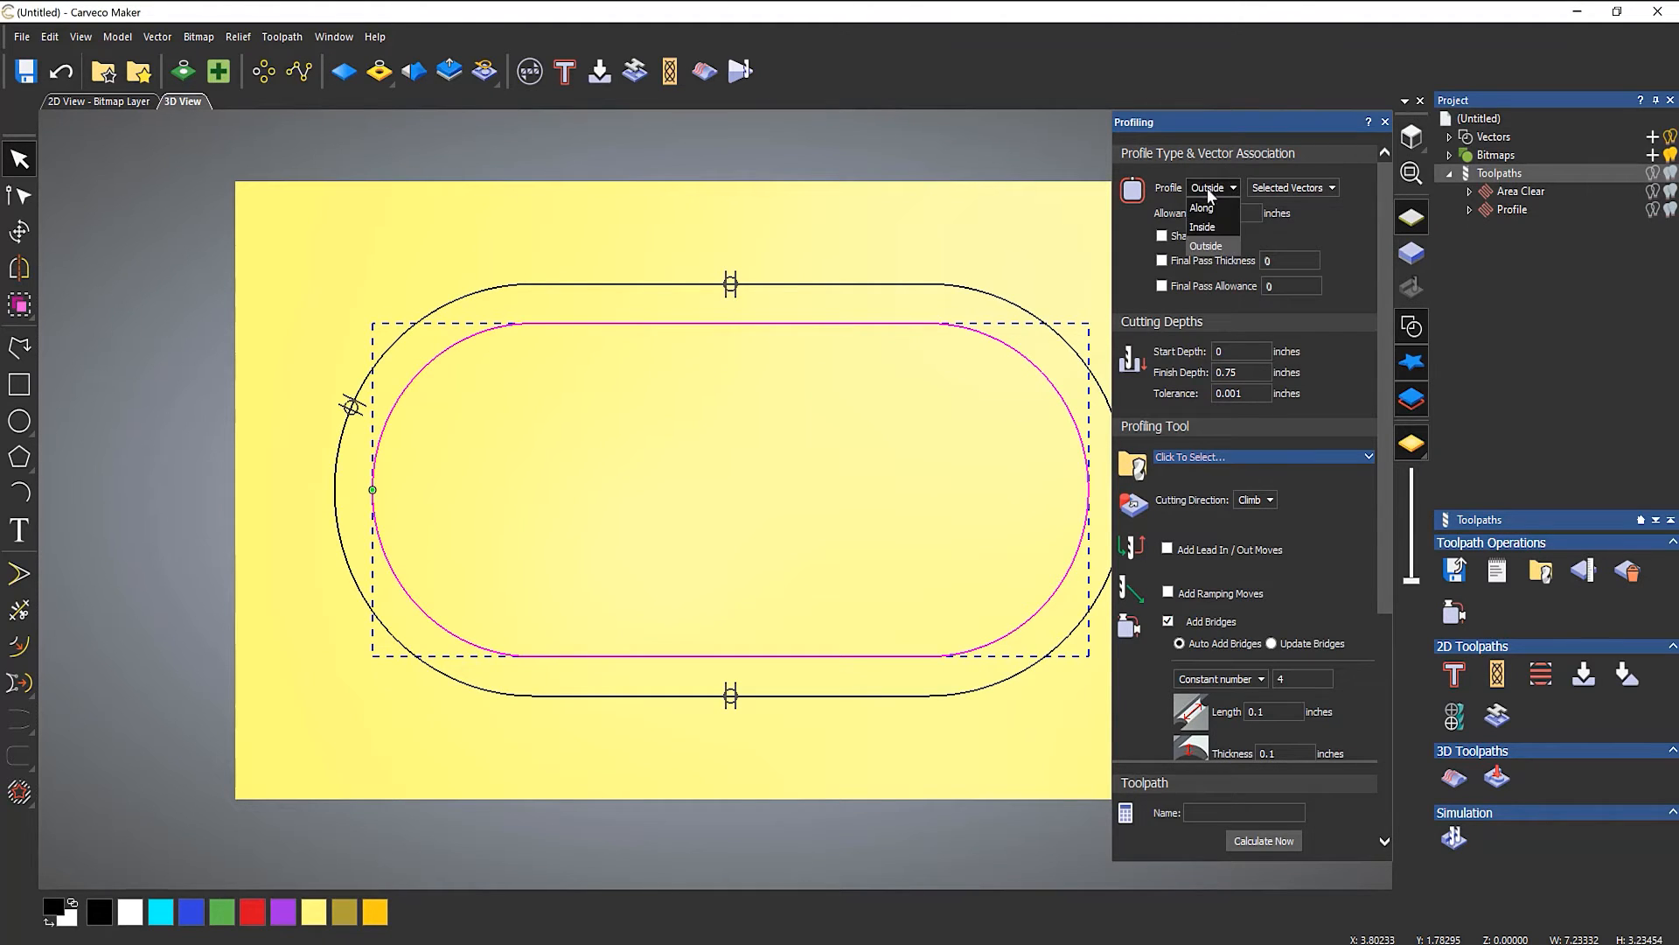
left_click(1207, 228)
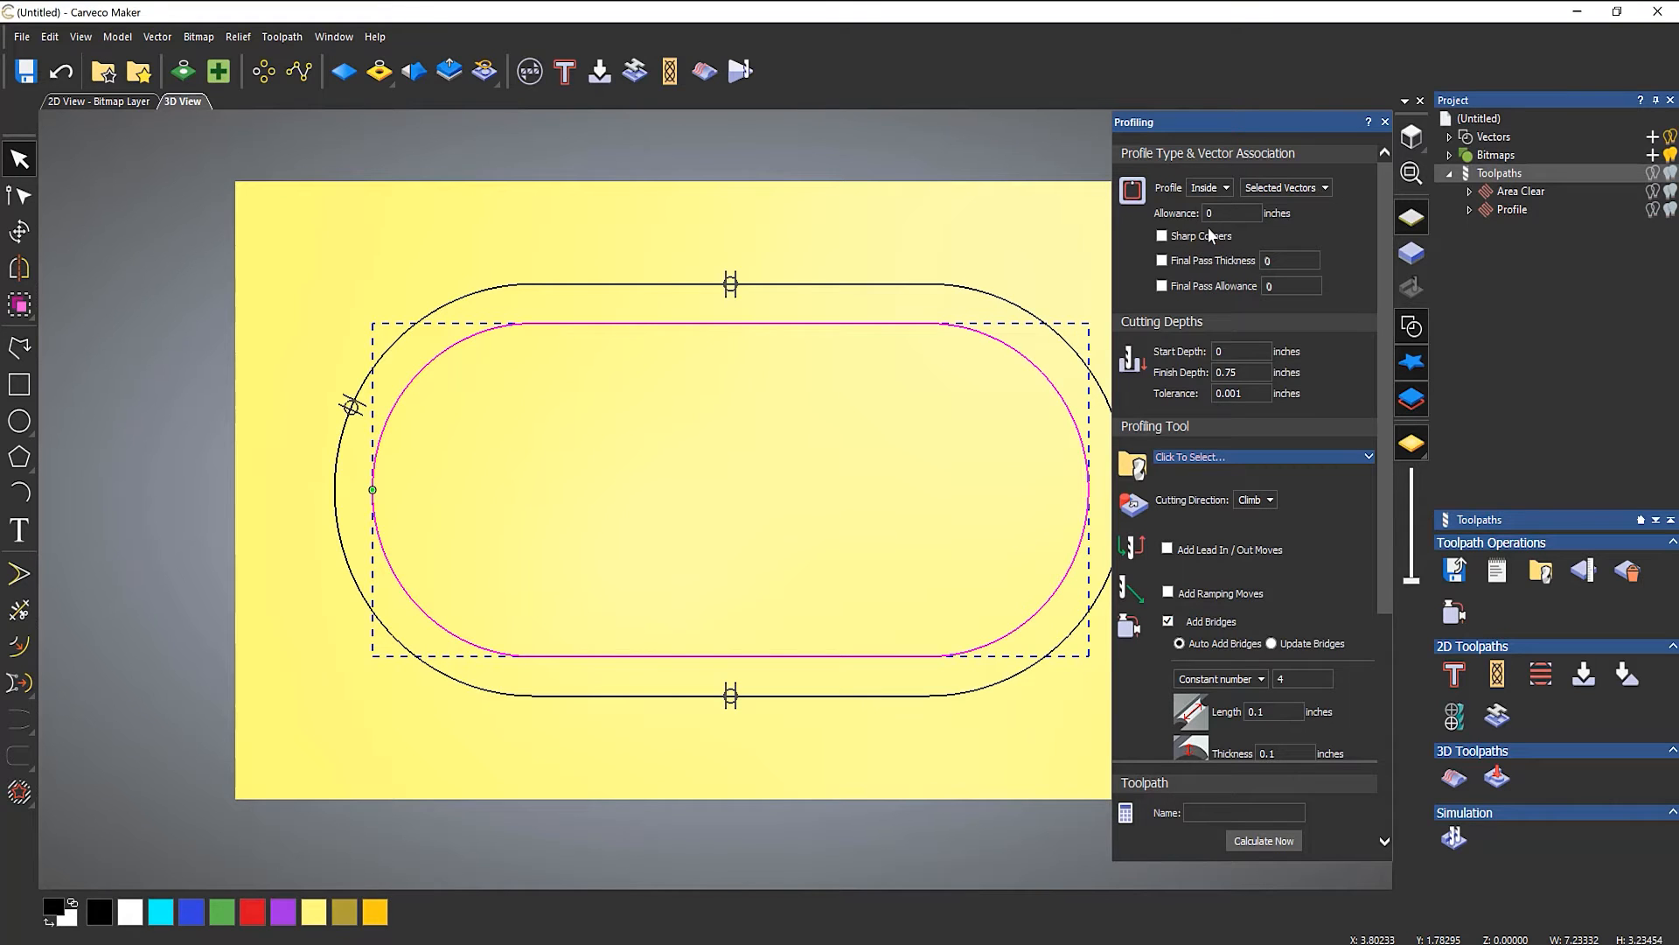
- Set the profile's finish depth to 0.5 inches and turn off its bridges
left_click(1237, 374)
type("5")
left_click(1168, 622)
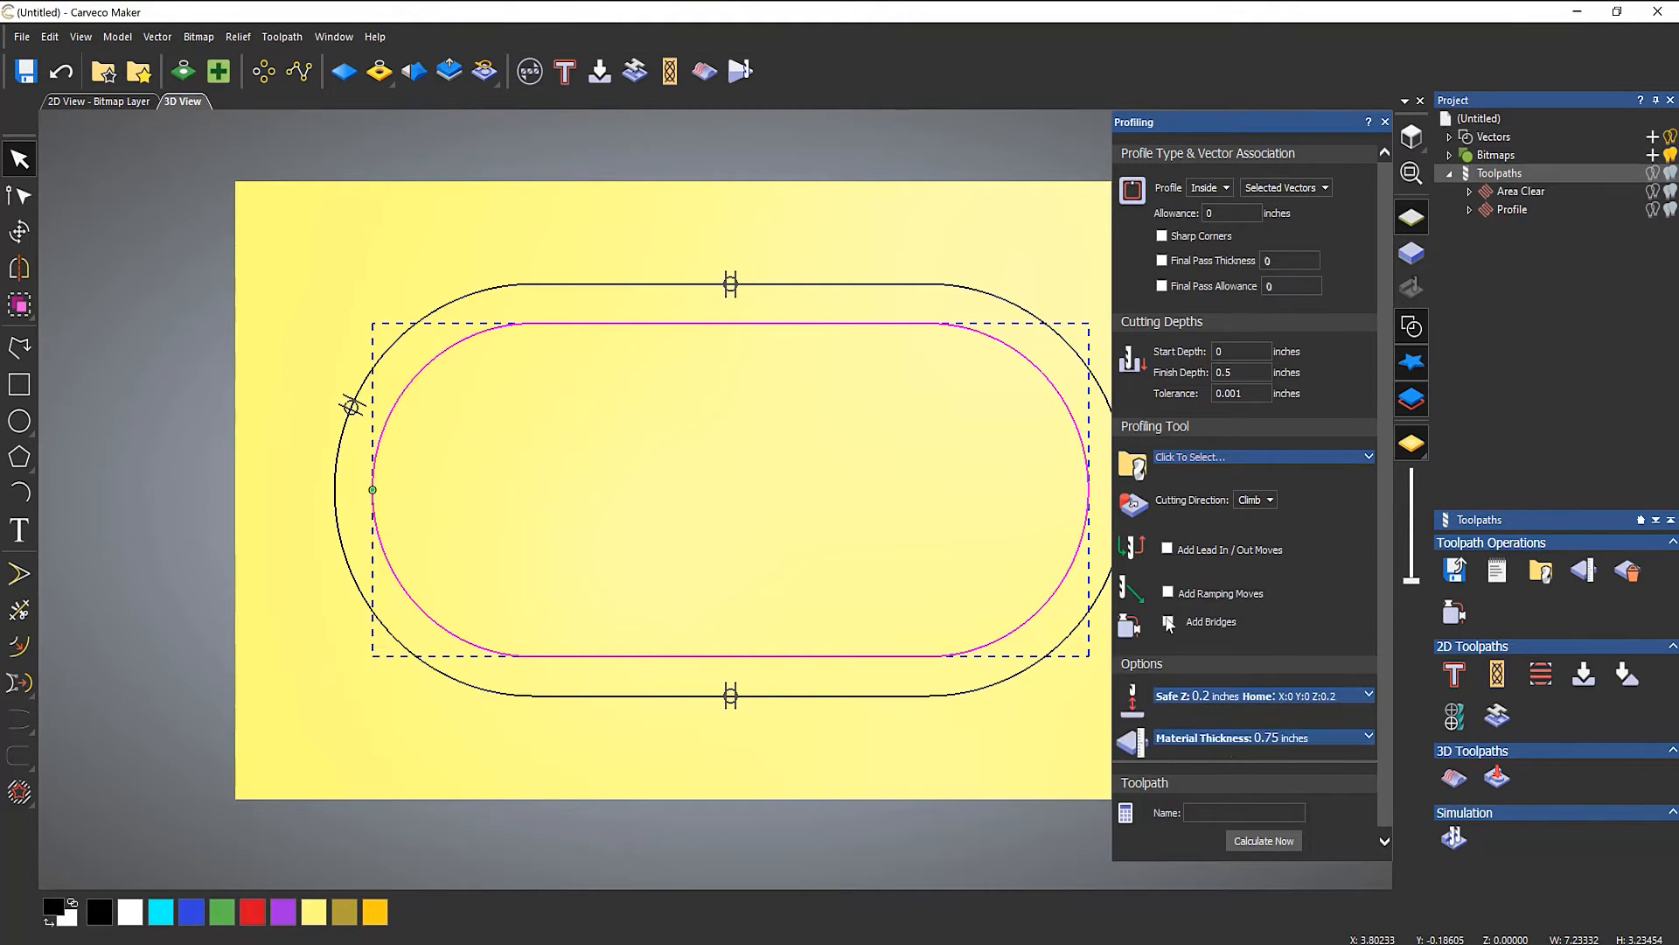
- Assign the Ball Nose 1/4 Inch tool, calculate the inside profile toolpath, and close the profiling settings
left_click(1185, 458)
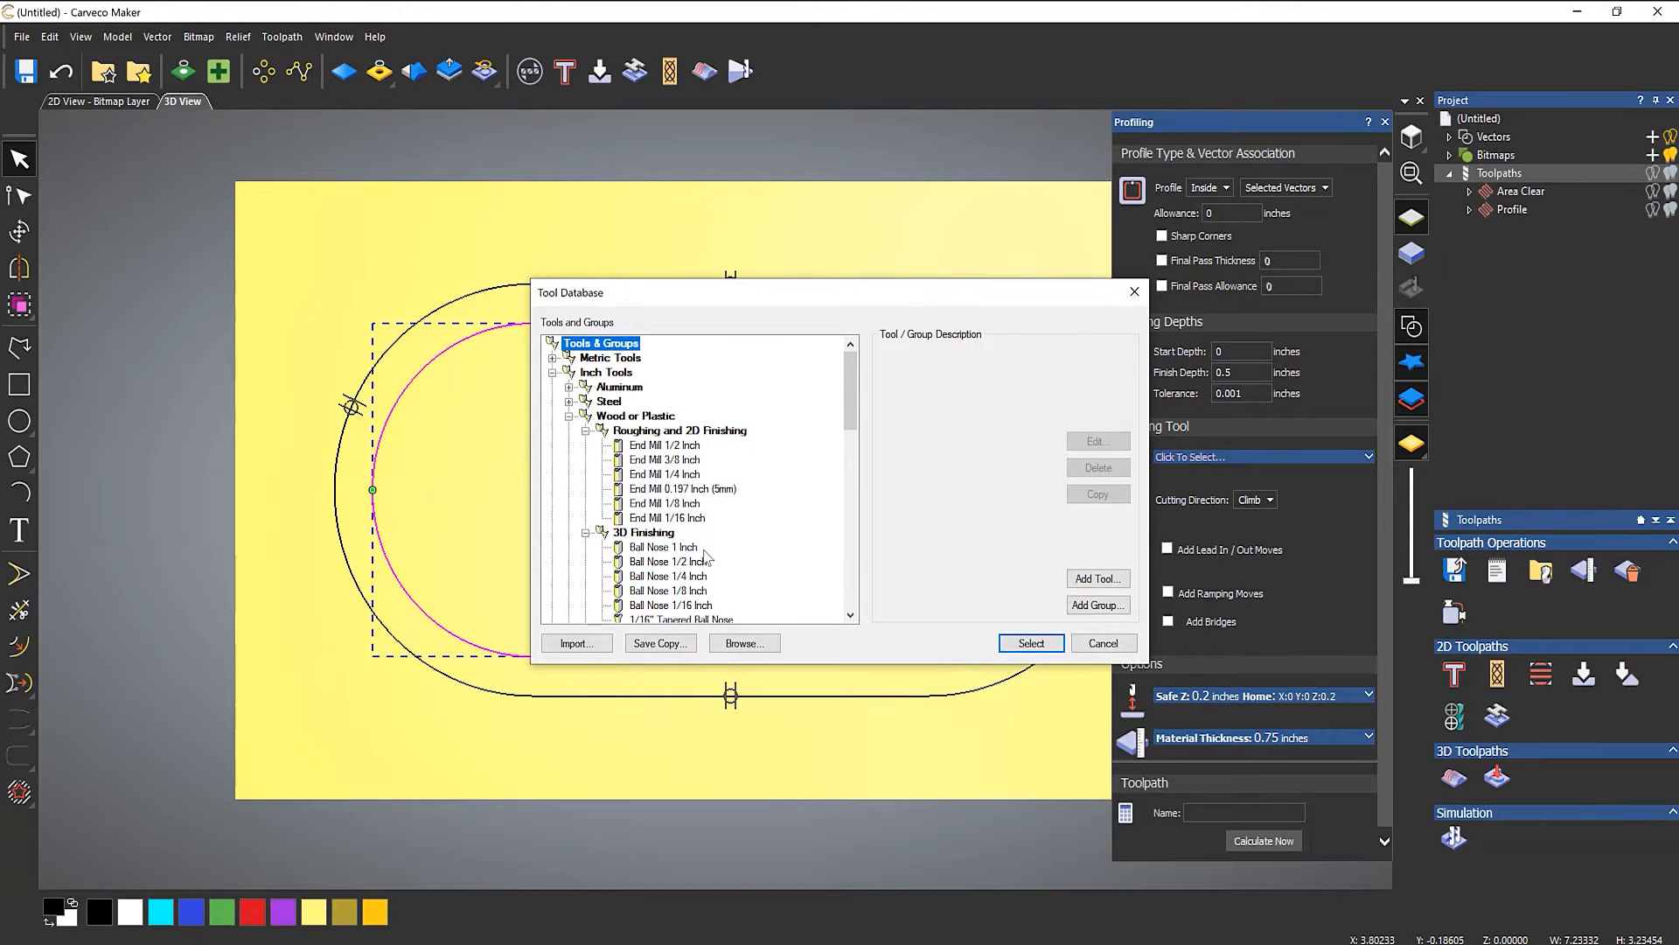
left_click(687, 576)
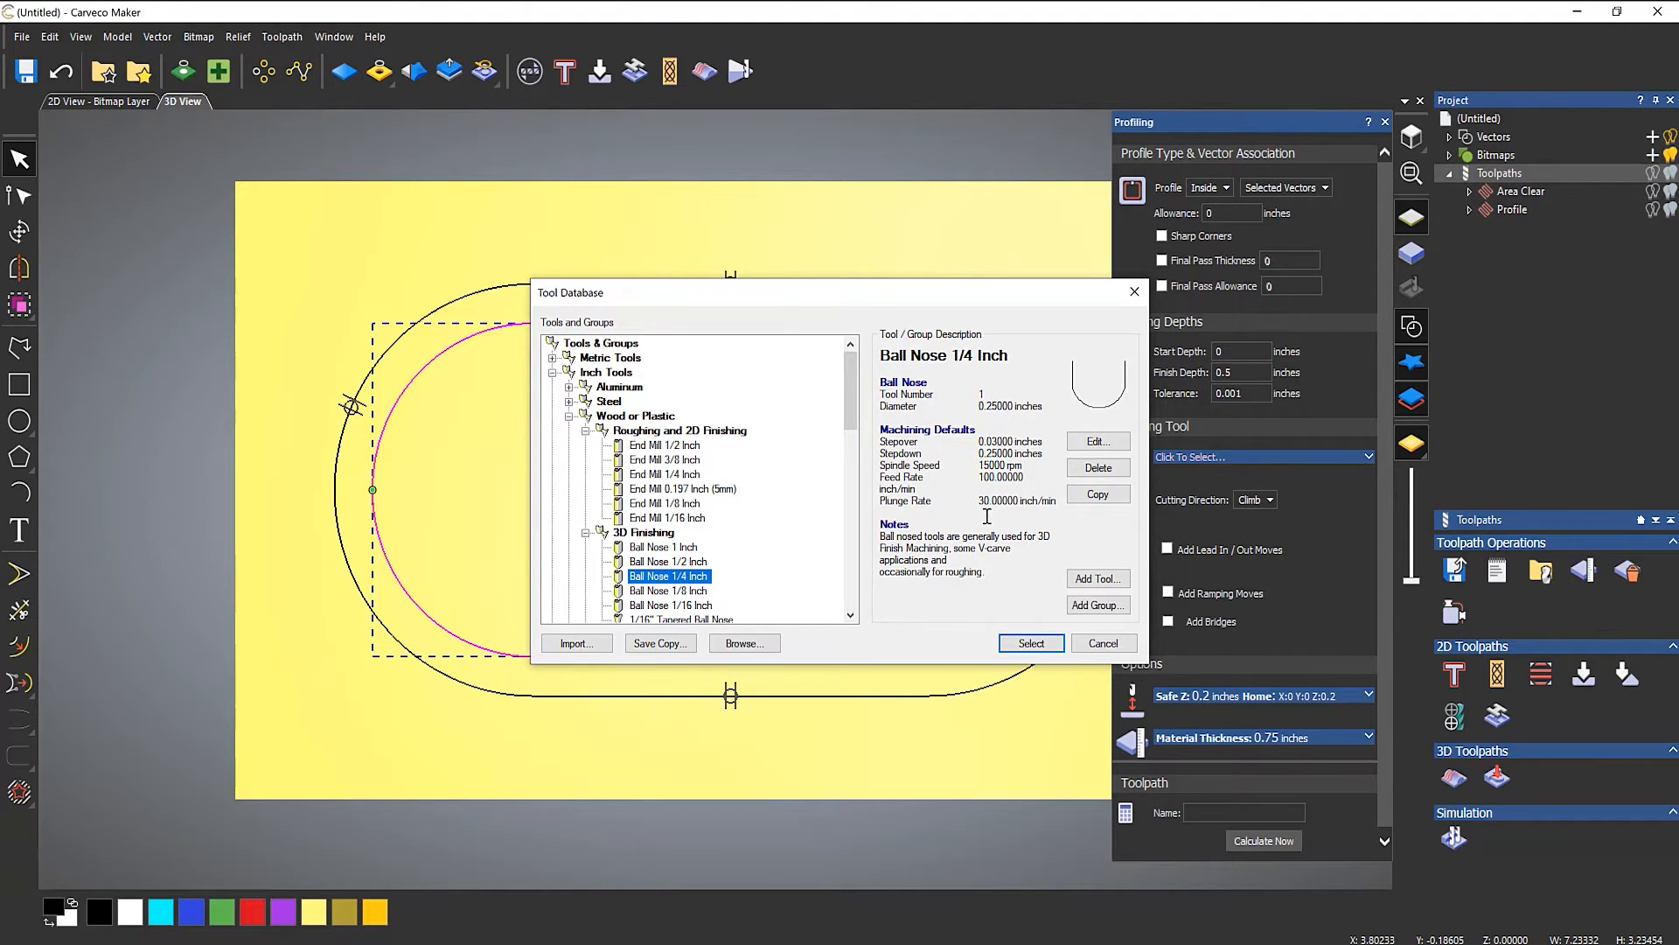
left_click(1031, 643)
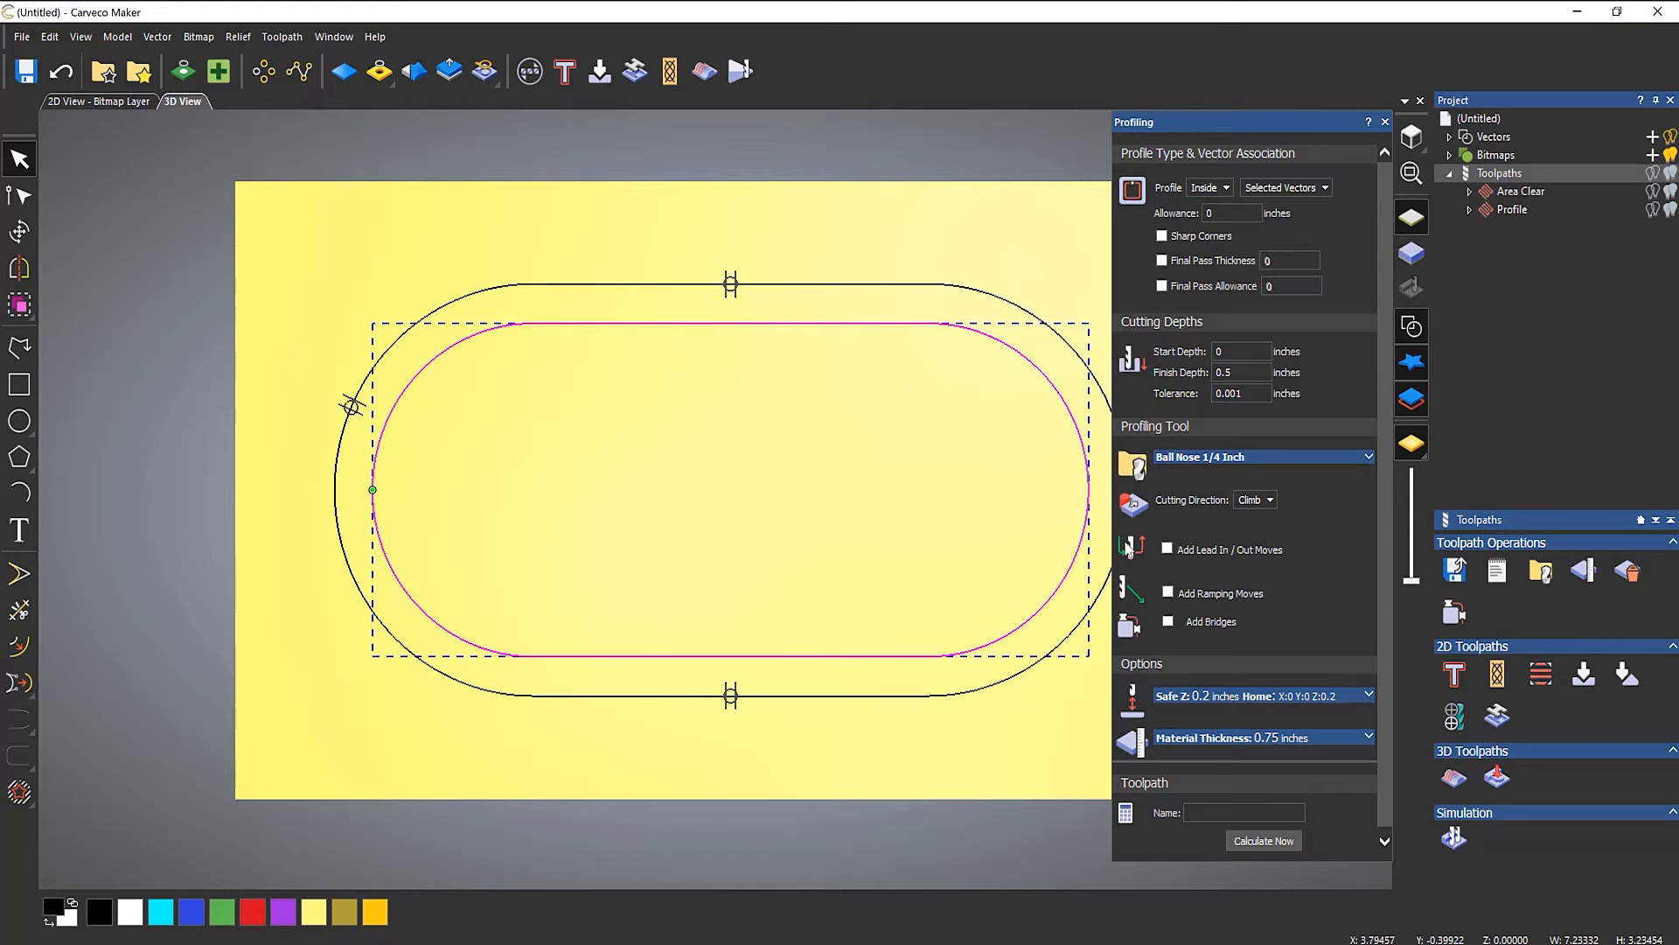
left_click(1277, 842)
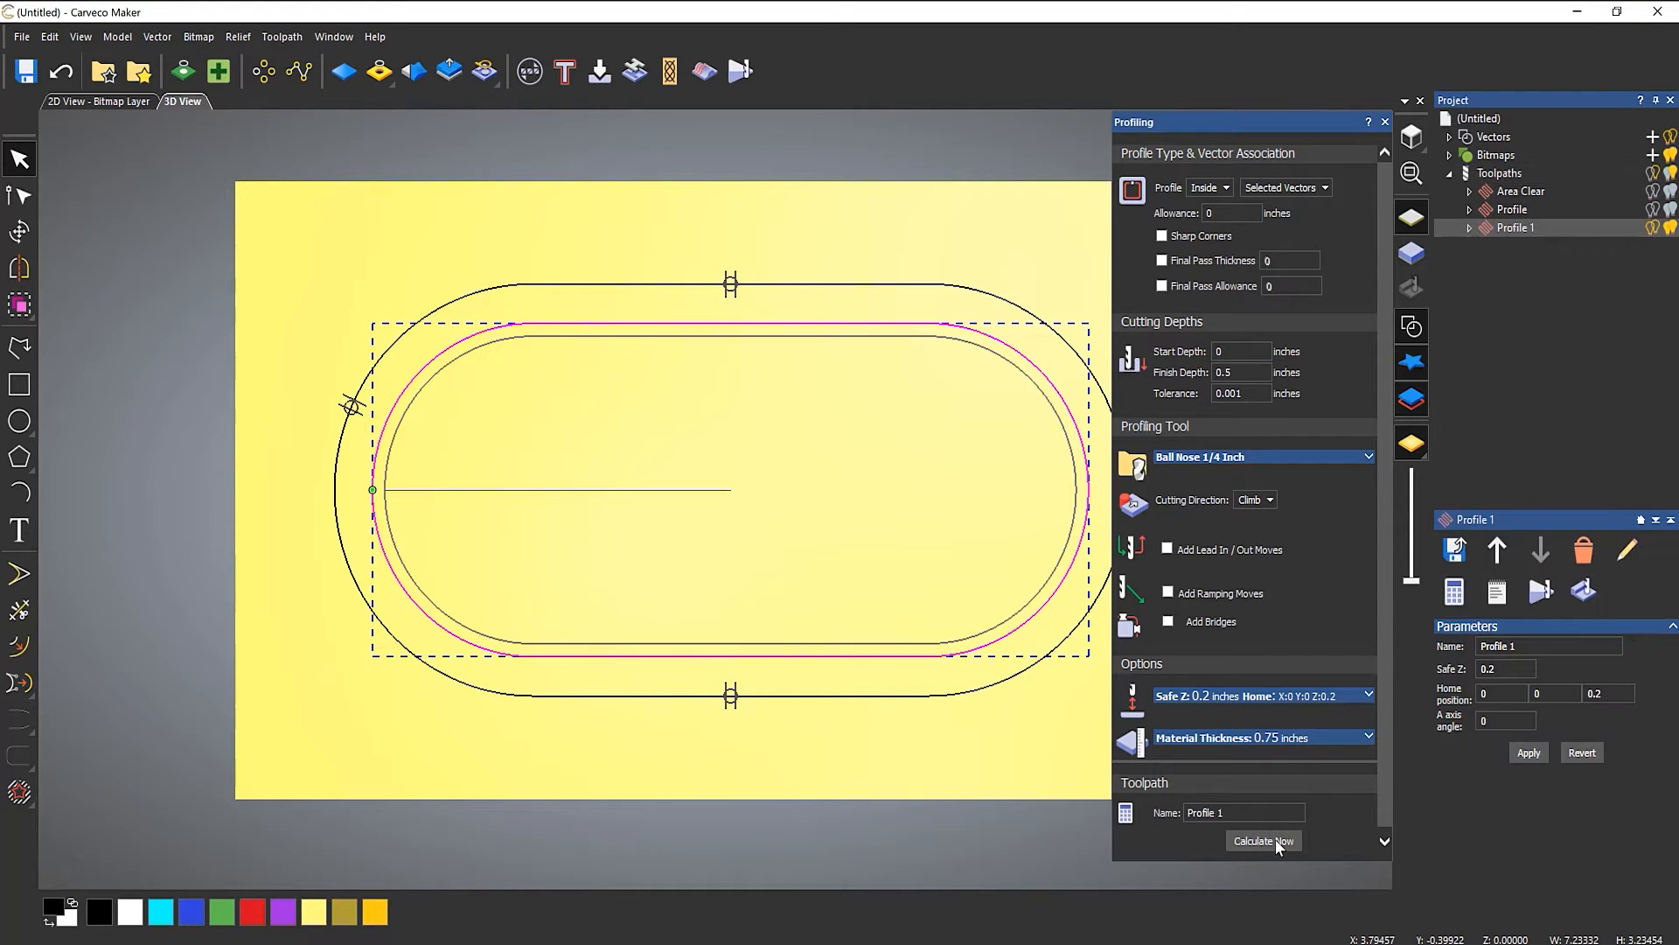
left_click(1386, 123)
- Rename the new inside profile toolpath as BN Profile
left_click_drag(959, 470, 974, 324)
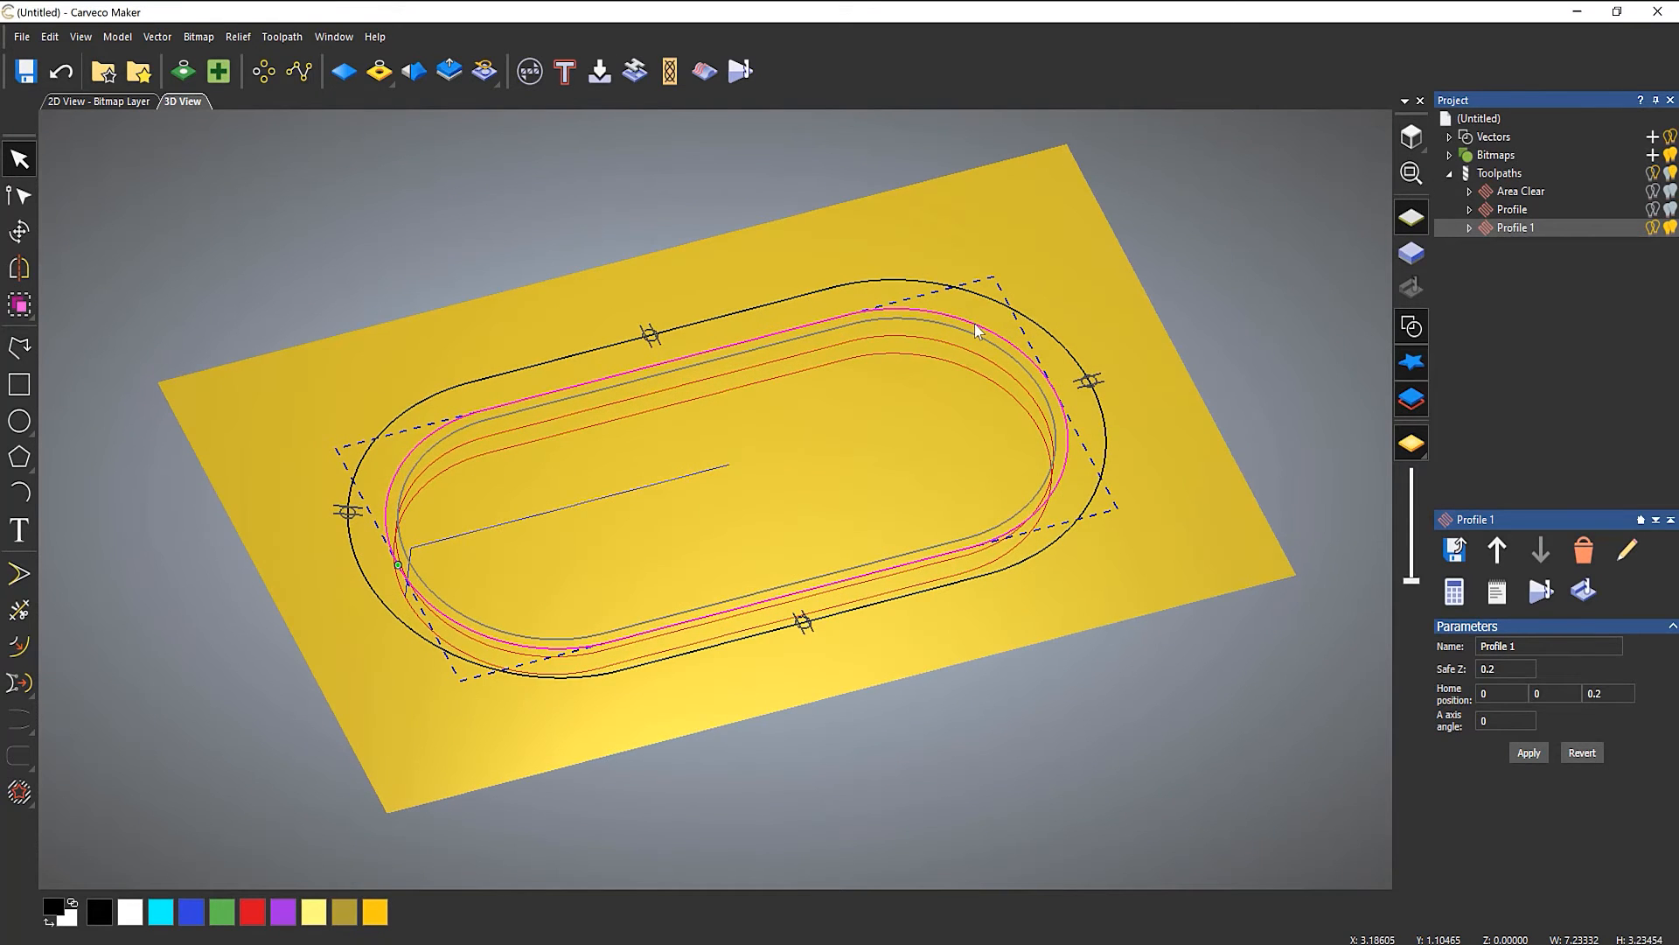
right_click(1506, 231)
left_click(1551, 511)
type("B")
key("Return")
- Simulate the BN Profile toolpath on the block at normal speed
right_click(1518, 231)
left_click(1552, 395)
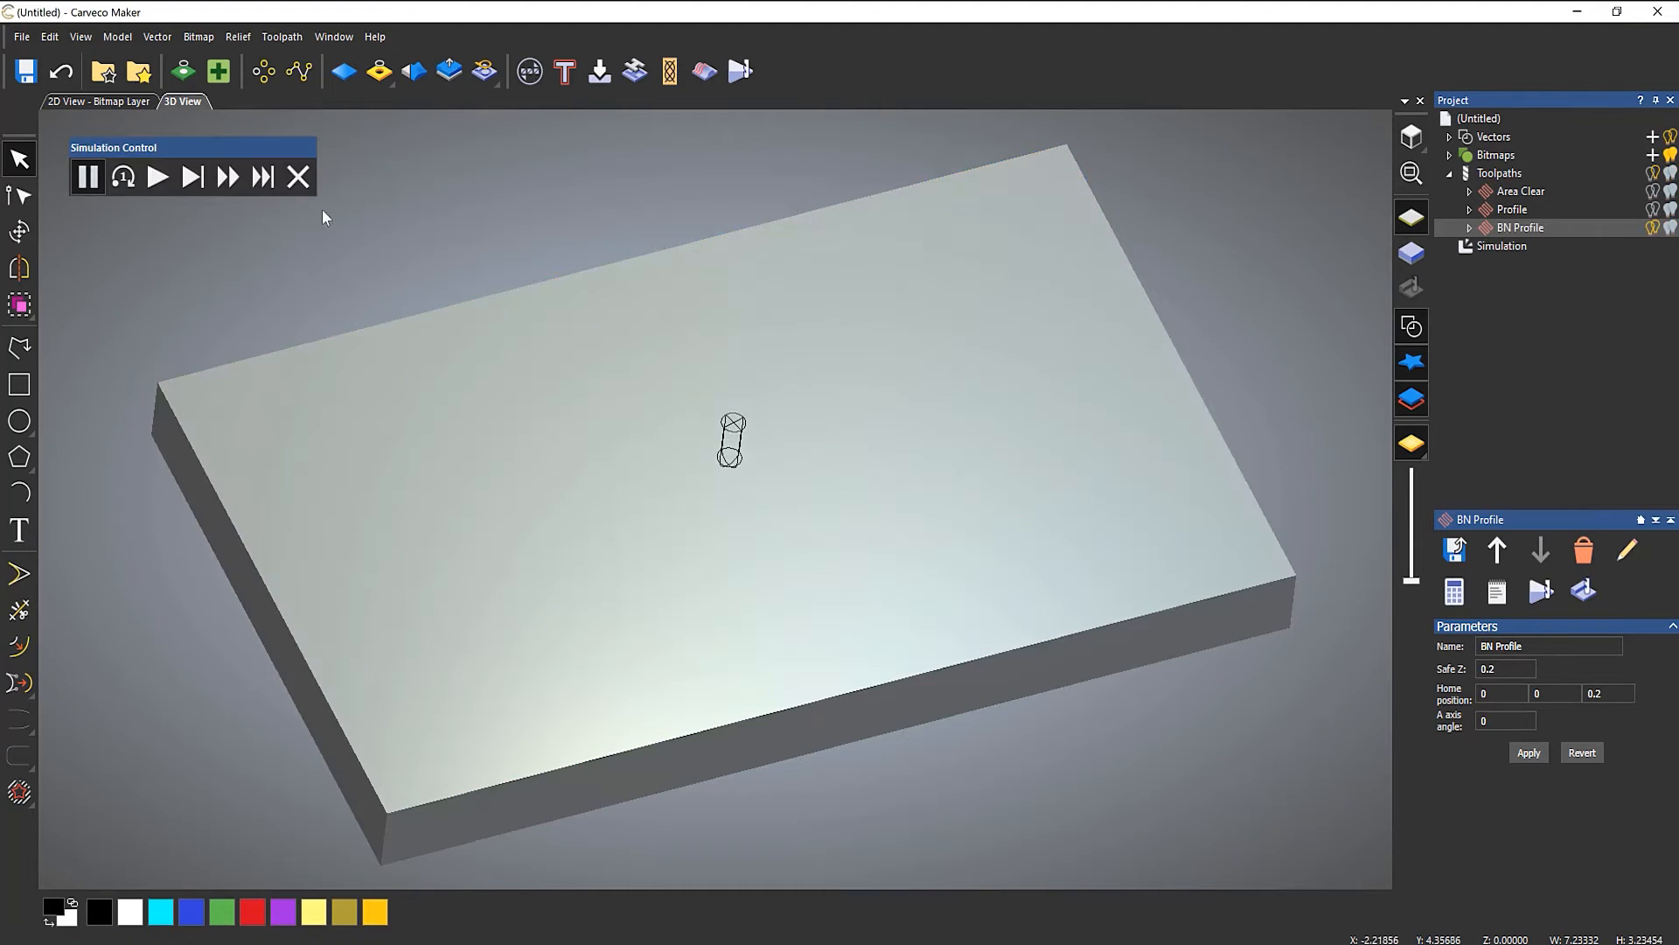
left_click(160, 178)
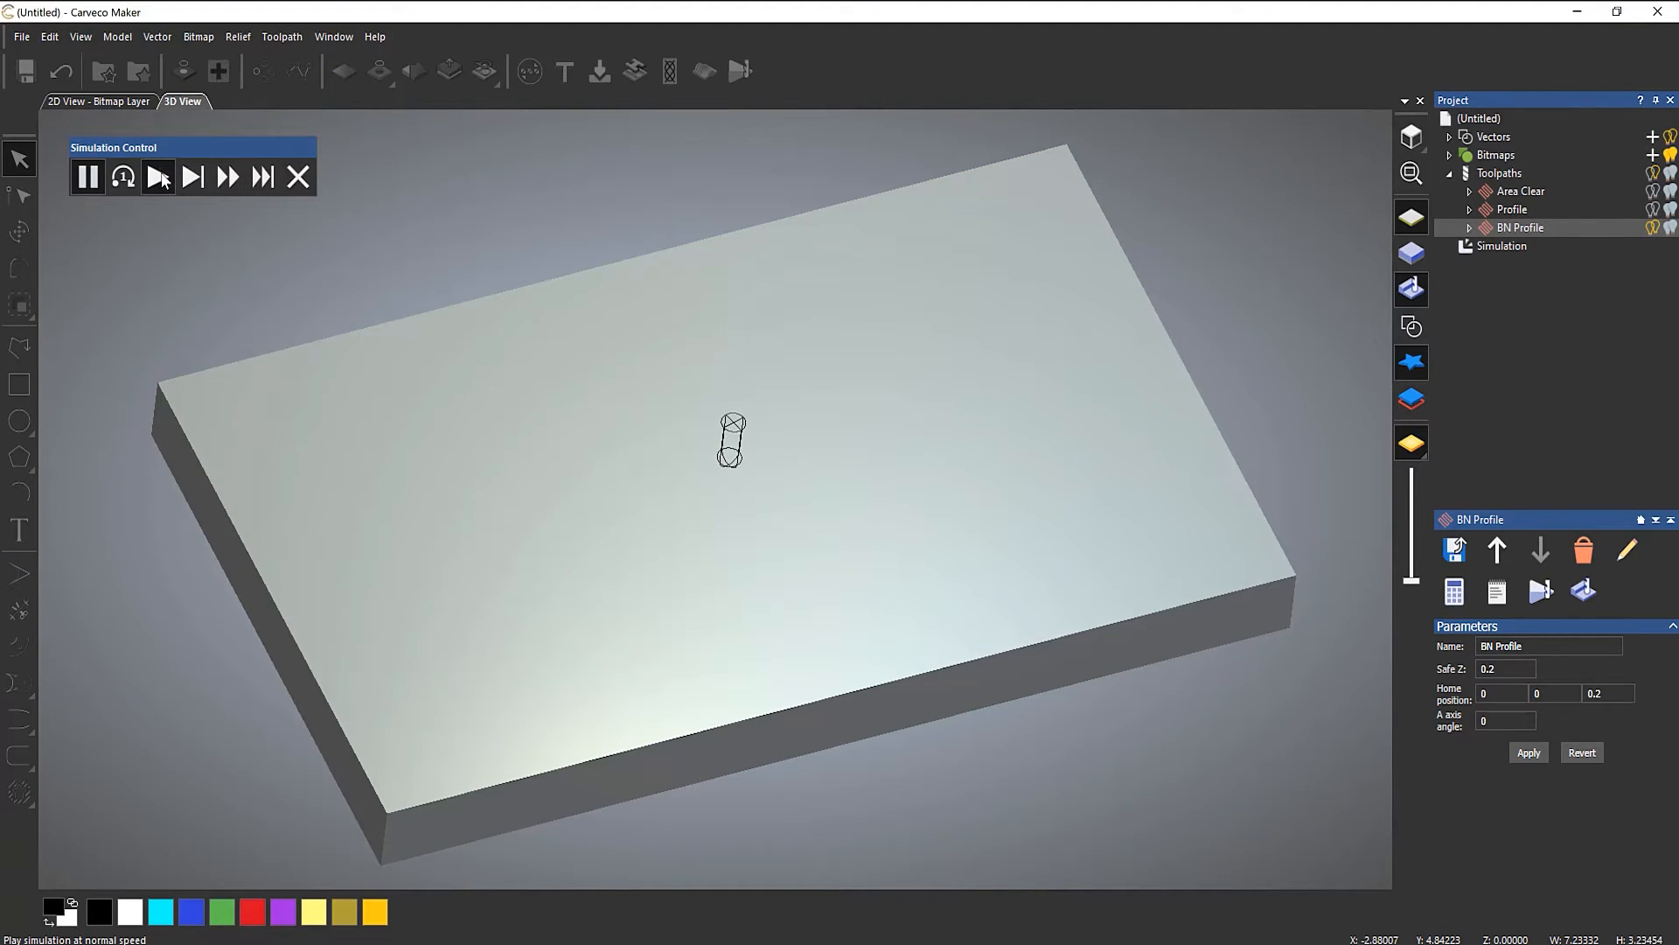
left_click_drag(847, 411, 874, 343)
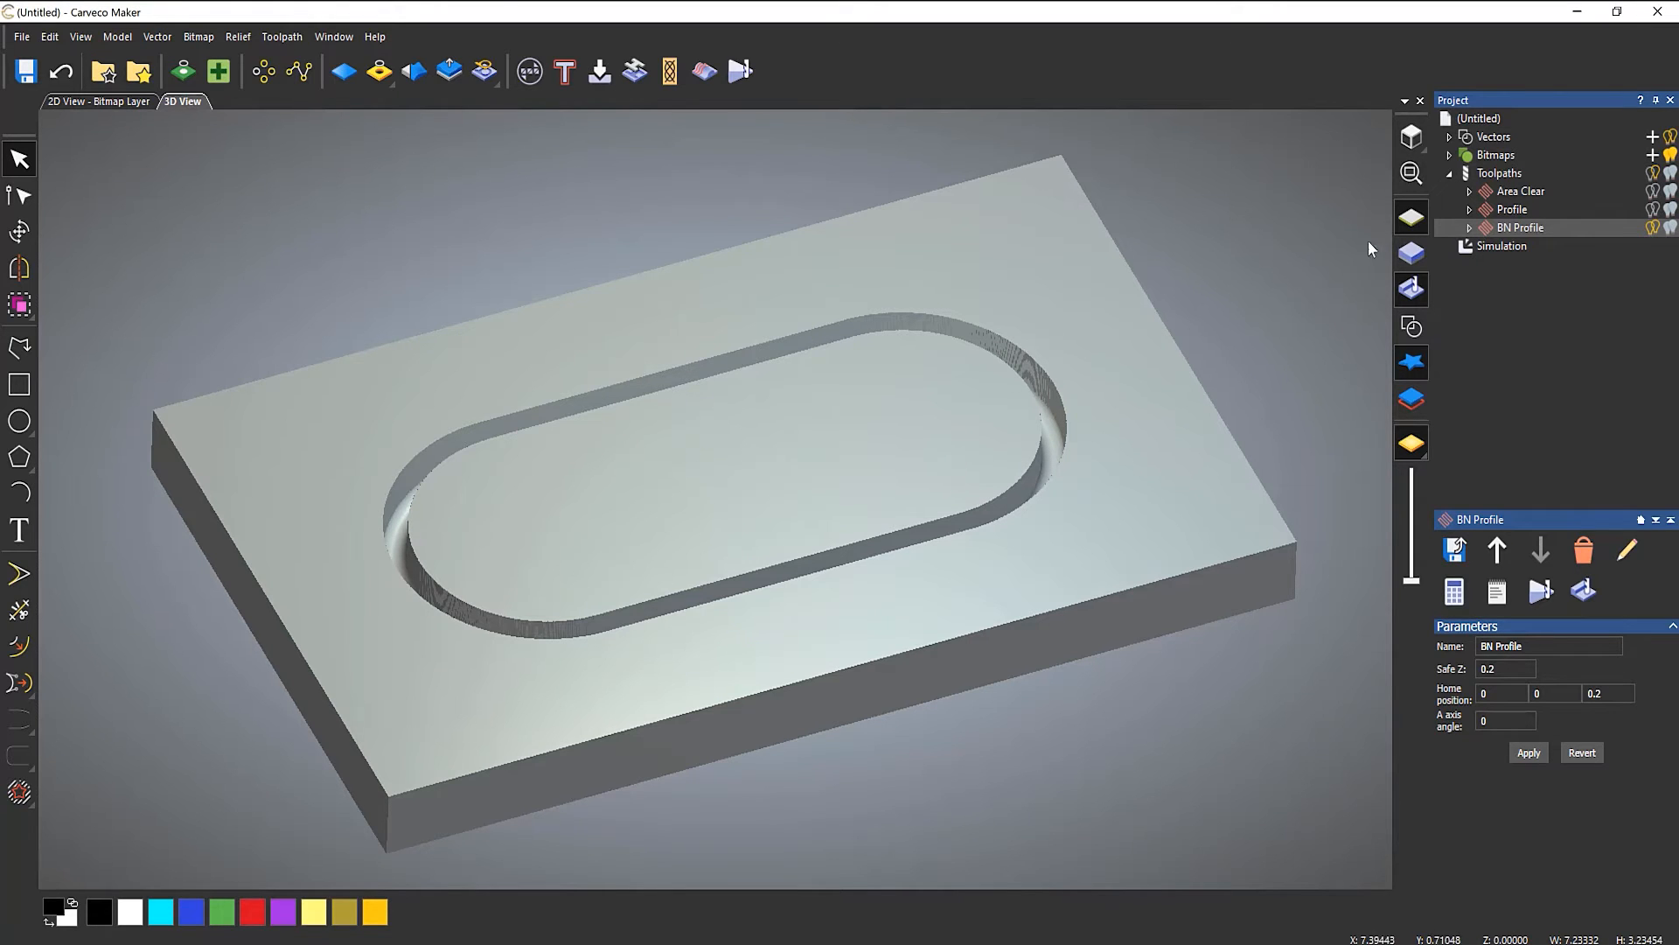
- View the simulated ball-nose groove from the top with the vectors shown to compare it with the inner outline
left_click(1410, 140)
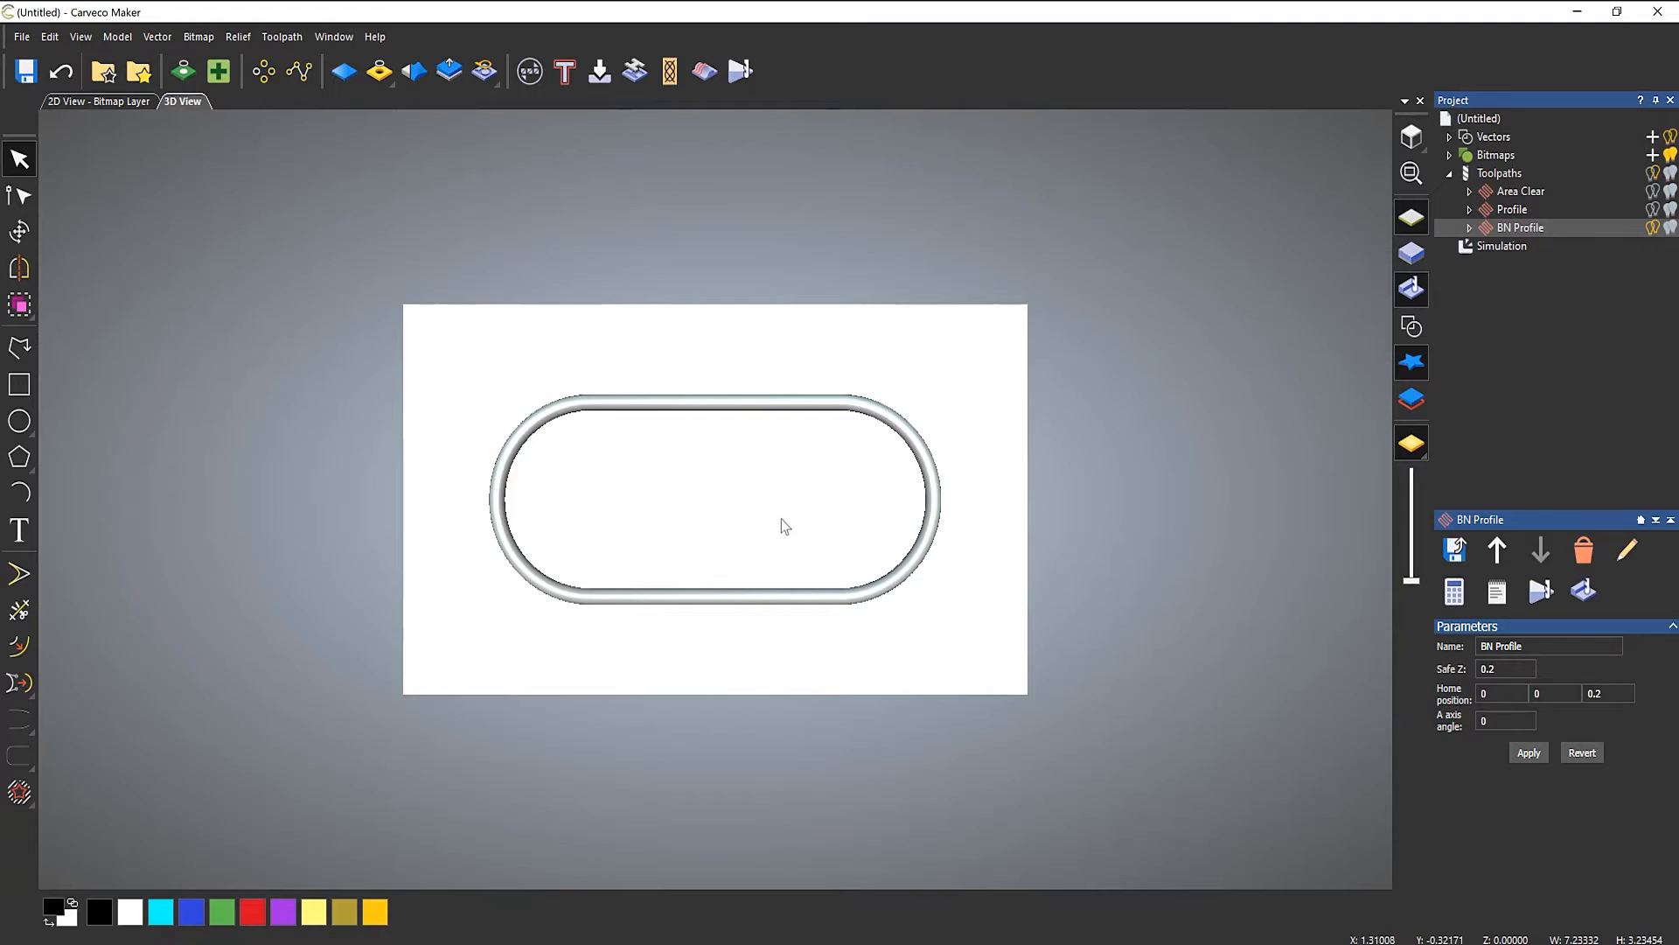
scroll(781, 518, "up", 3)
left_click(1414, 327)
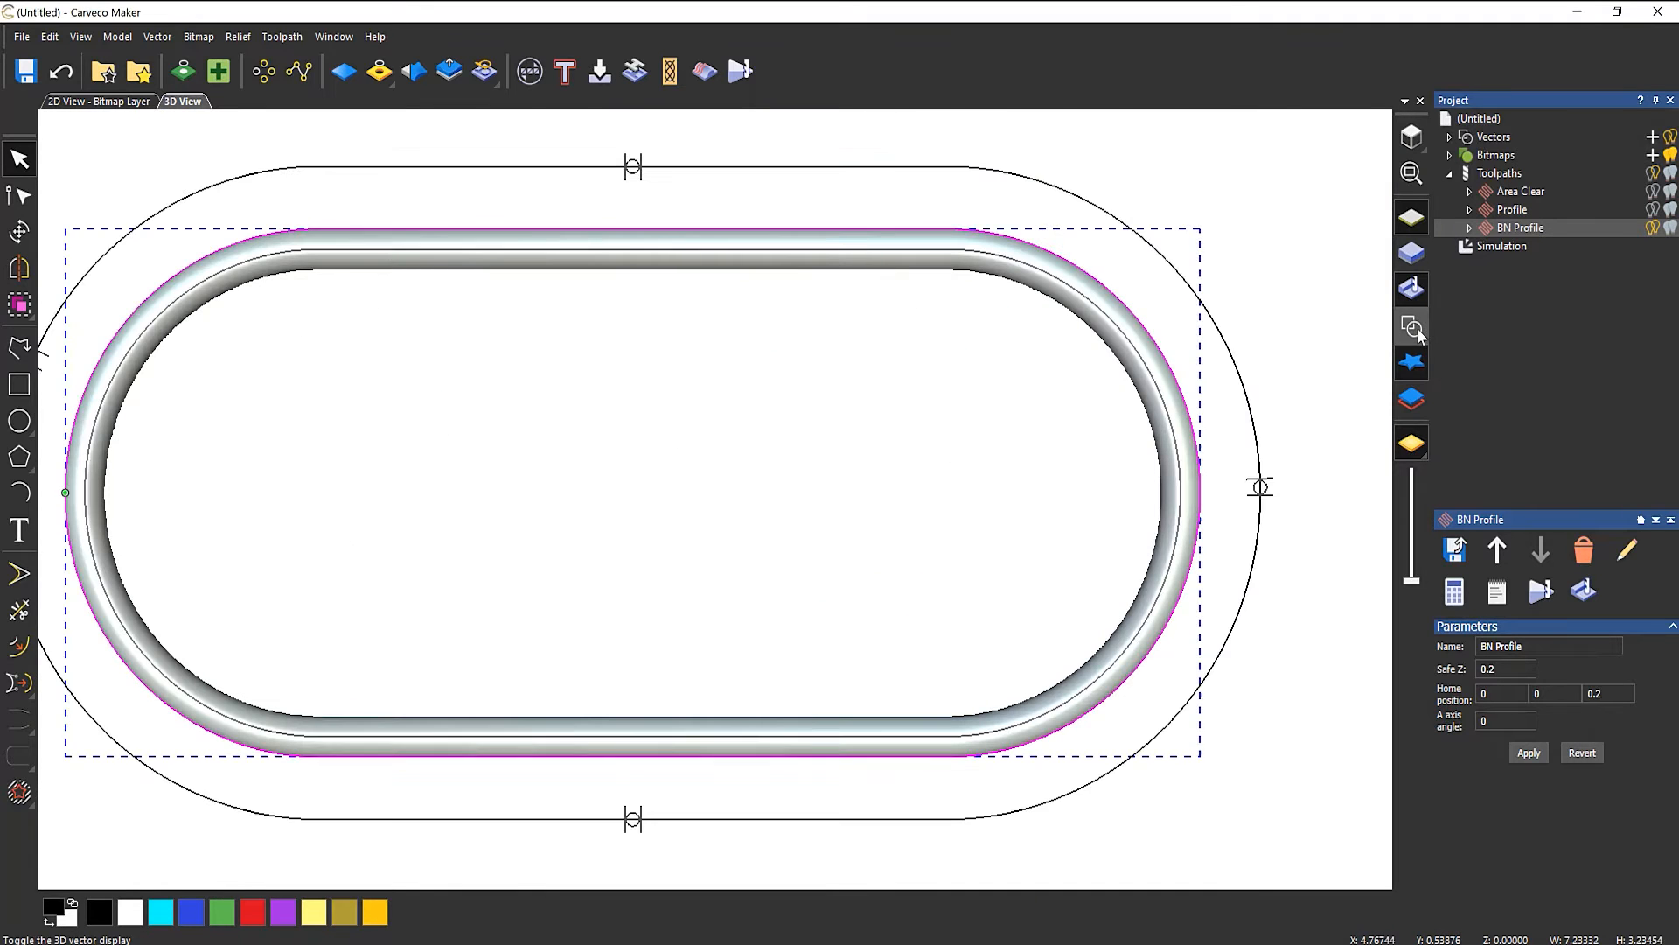
- Simulate the Area Clear toolpath over the ball-nose groove, running briefly at fast speed and returning to normal speed
right_click(1510, 194)
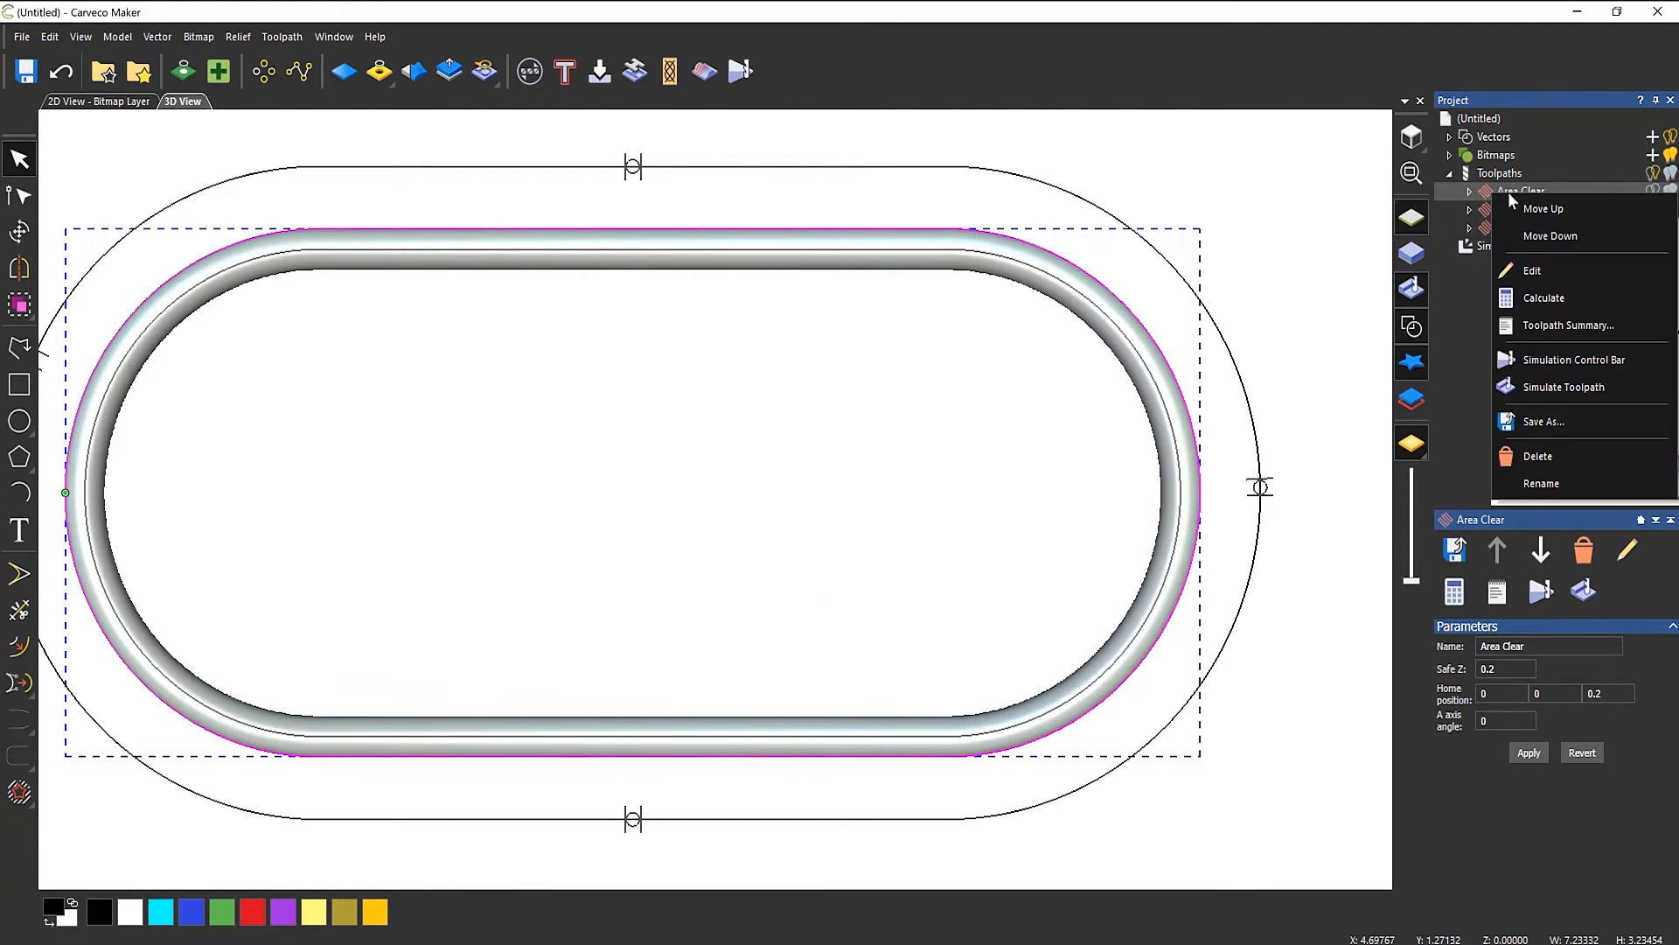
left_click(1543, 362)
left_click(172, 181)
left_click_drag(450, 412, 796, 322)
left_click(231, 187)
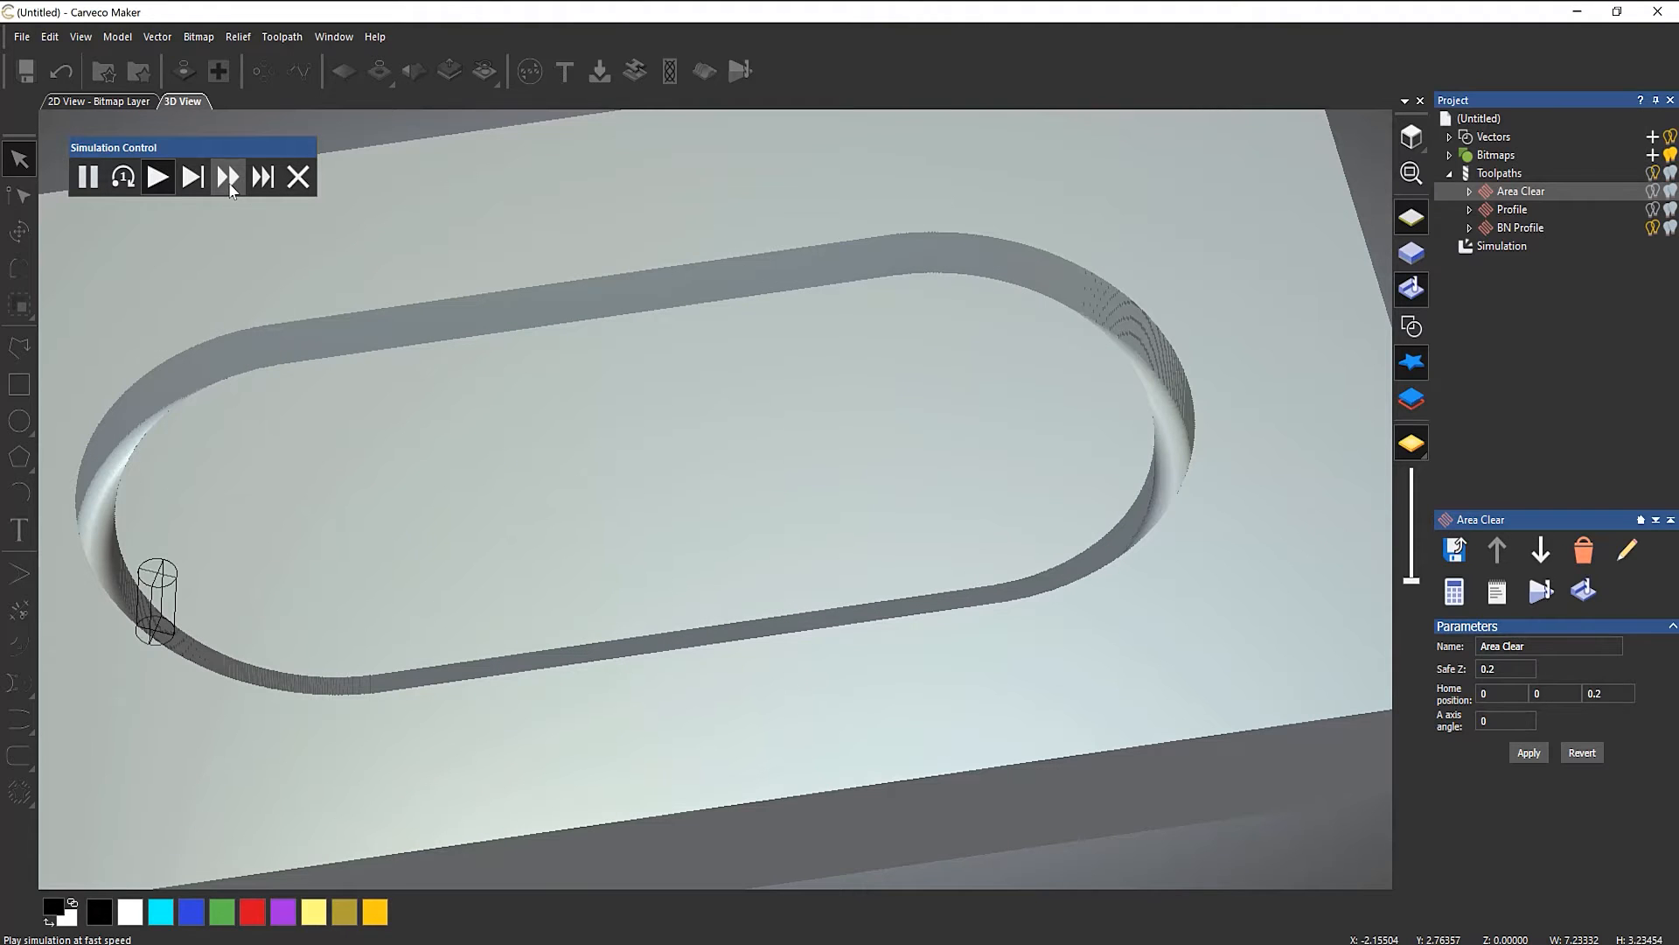
left_click(159, 179)
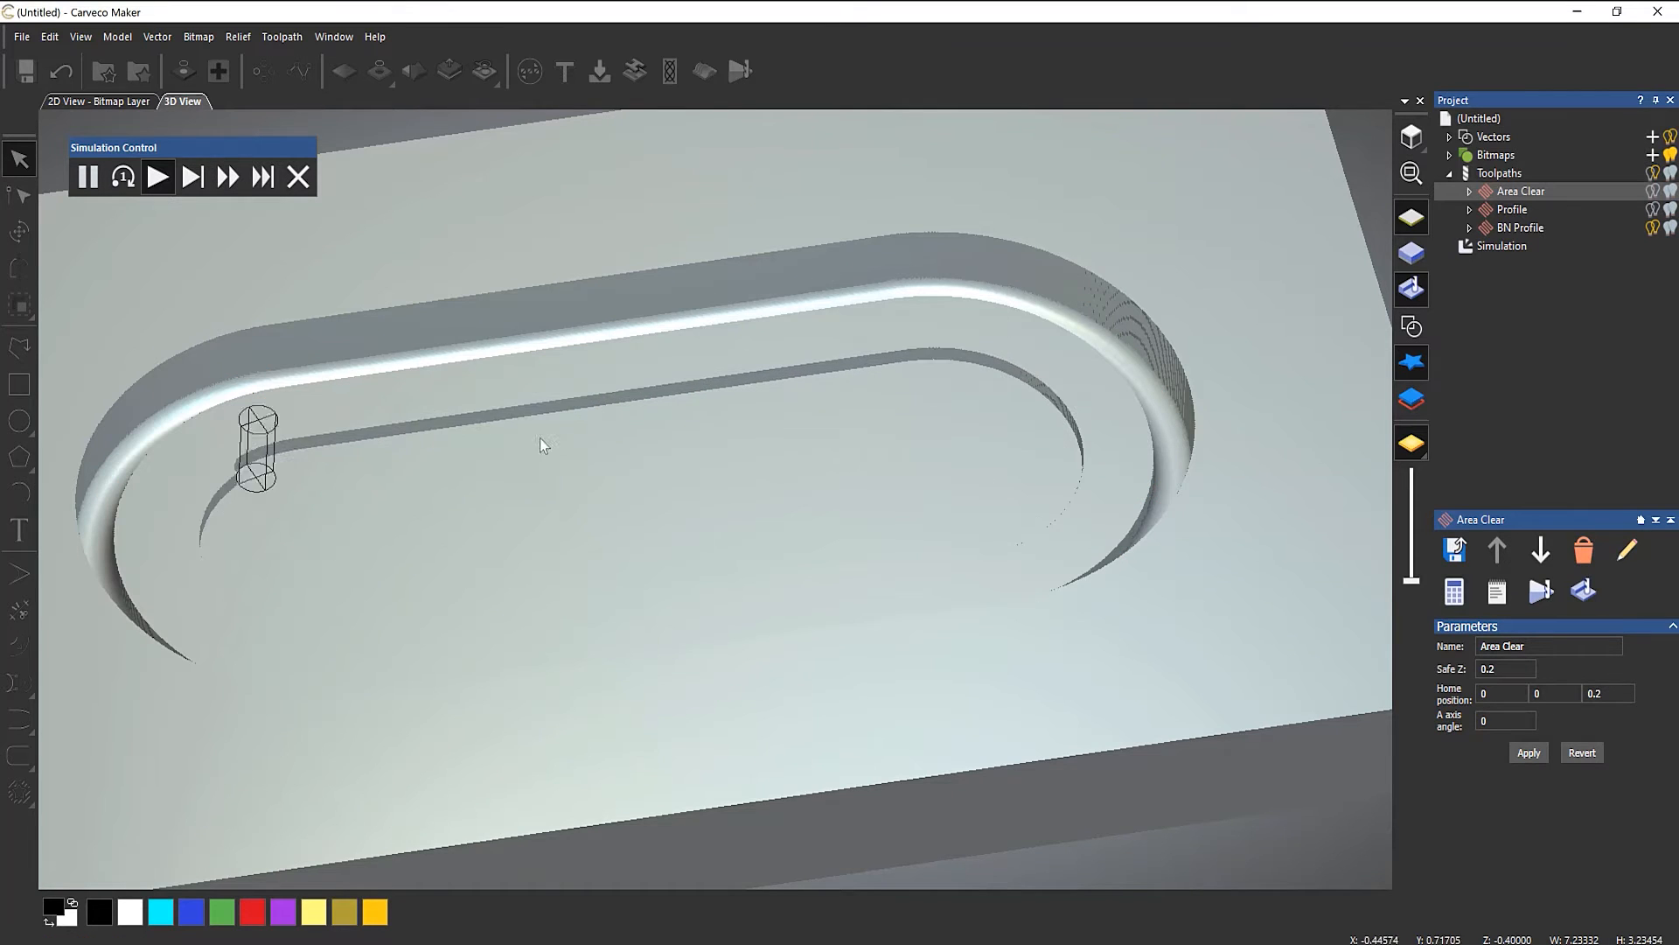
- Inspect the rounded wall edge during the Area Clear simulation and finish the run at fast speed
middle_click_drag(852, 485, 838, 439)
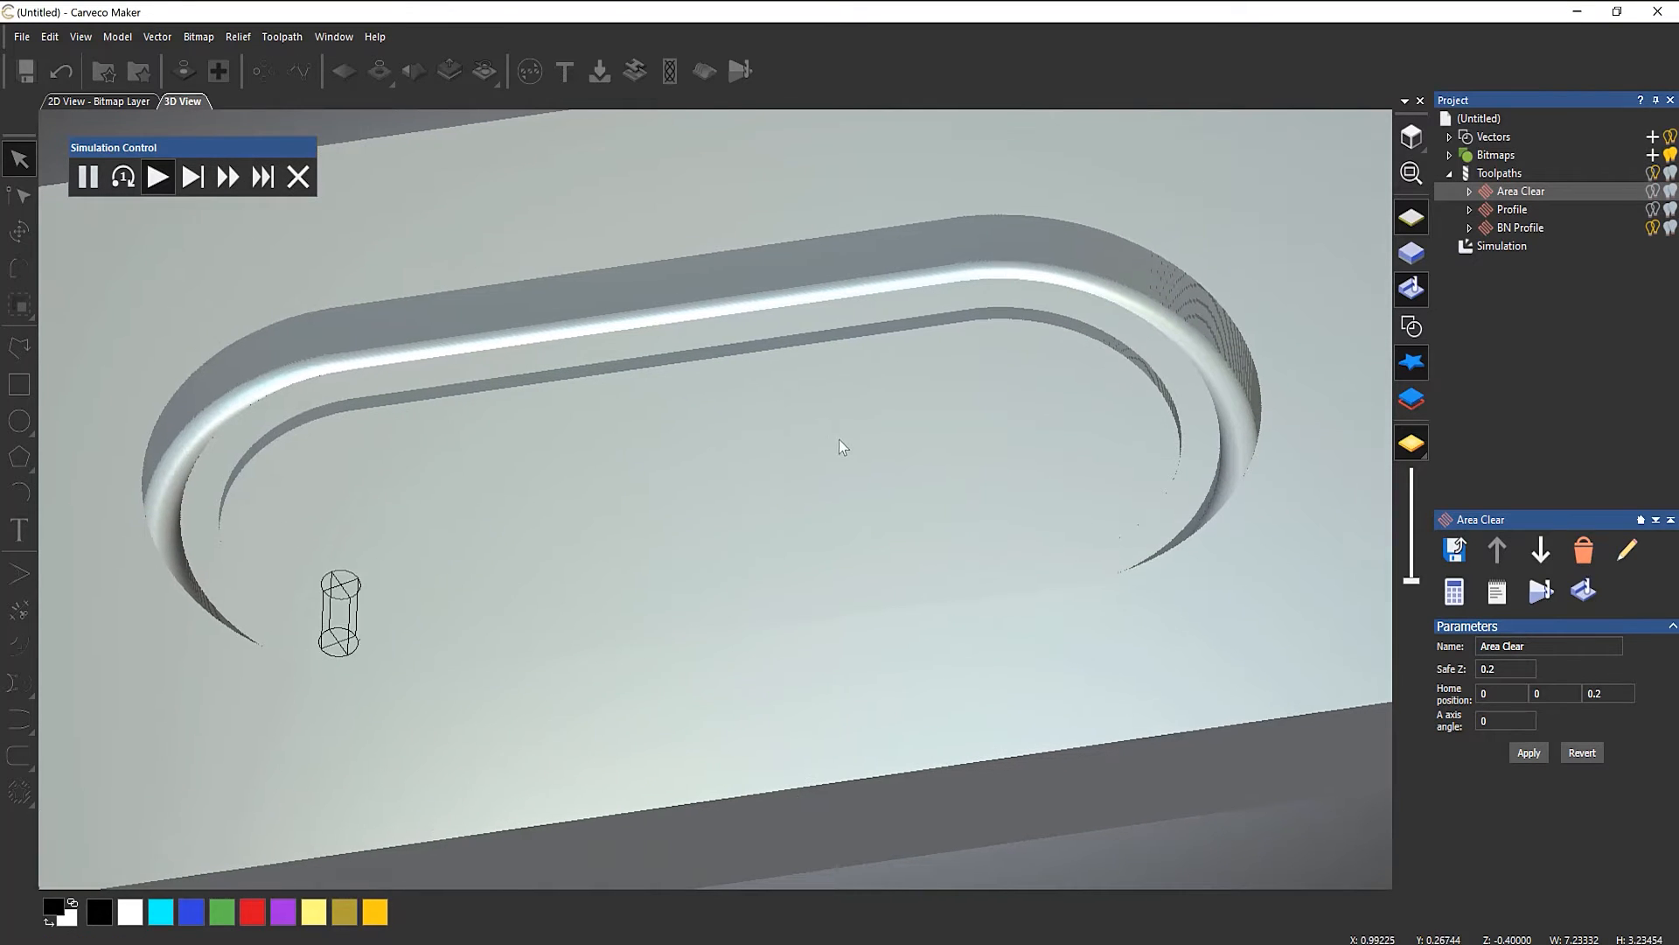
left_click_drag(657, 485, 674, 553)
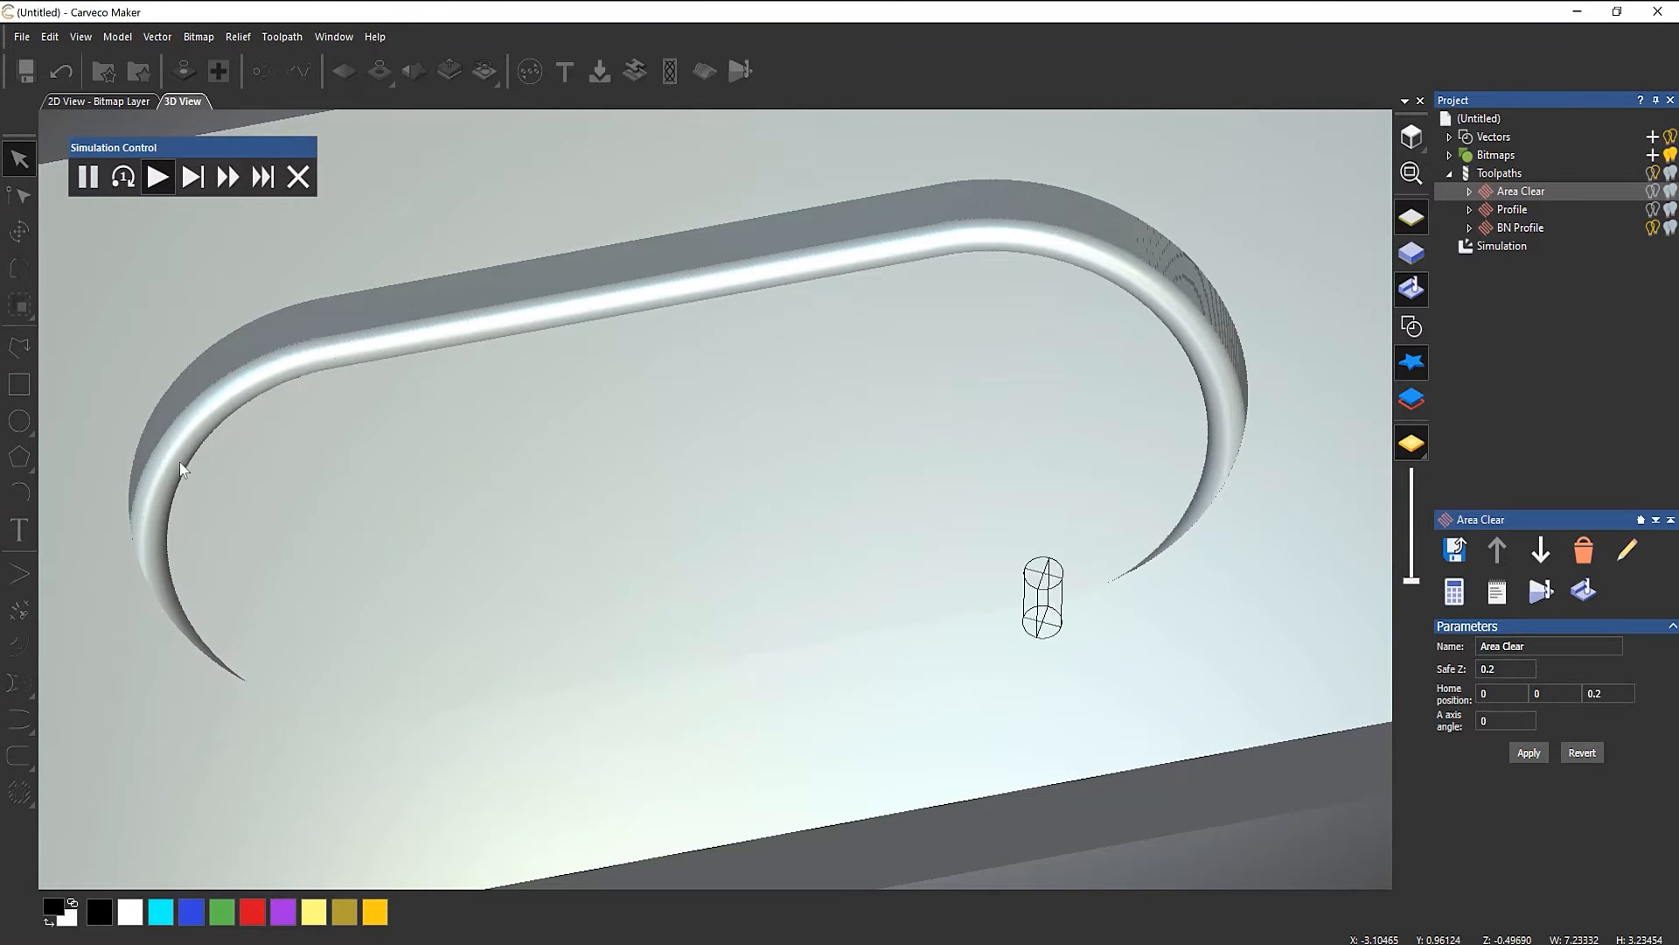
left_click(229, 177)
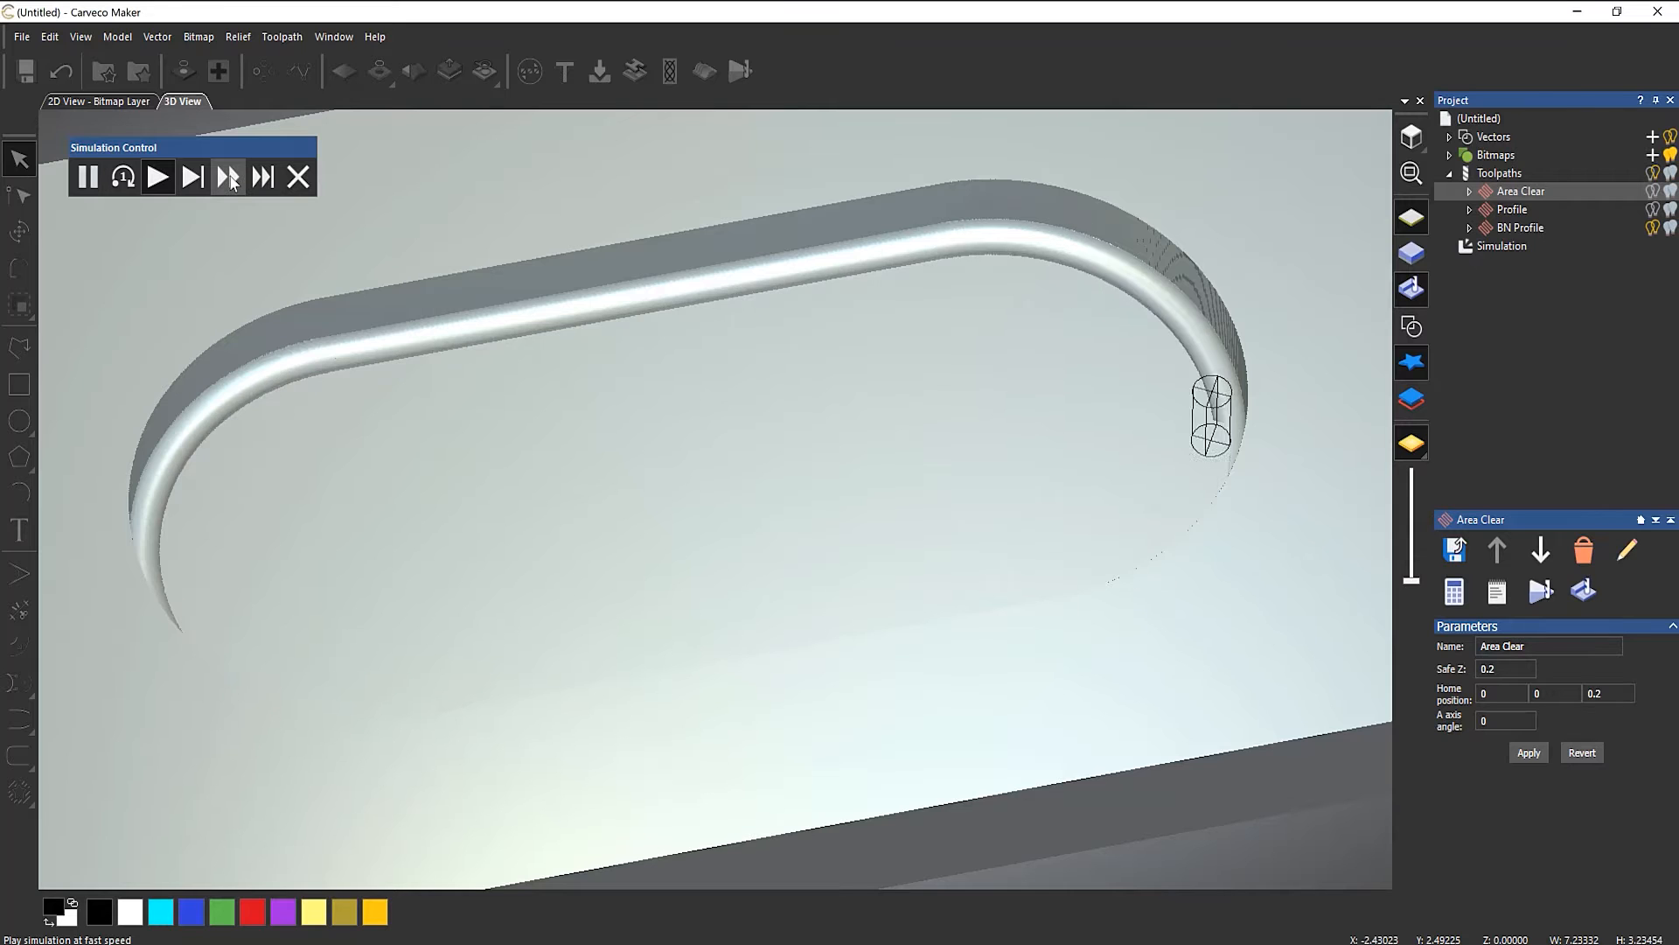
left_click_drag(848, 575, 1014, 381)
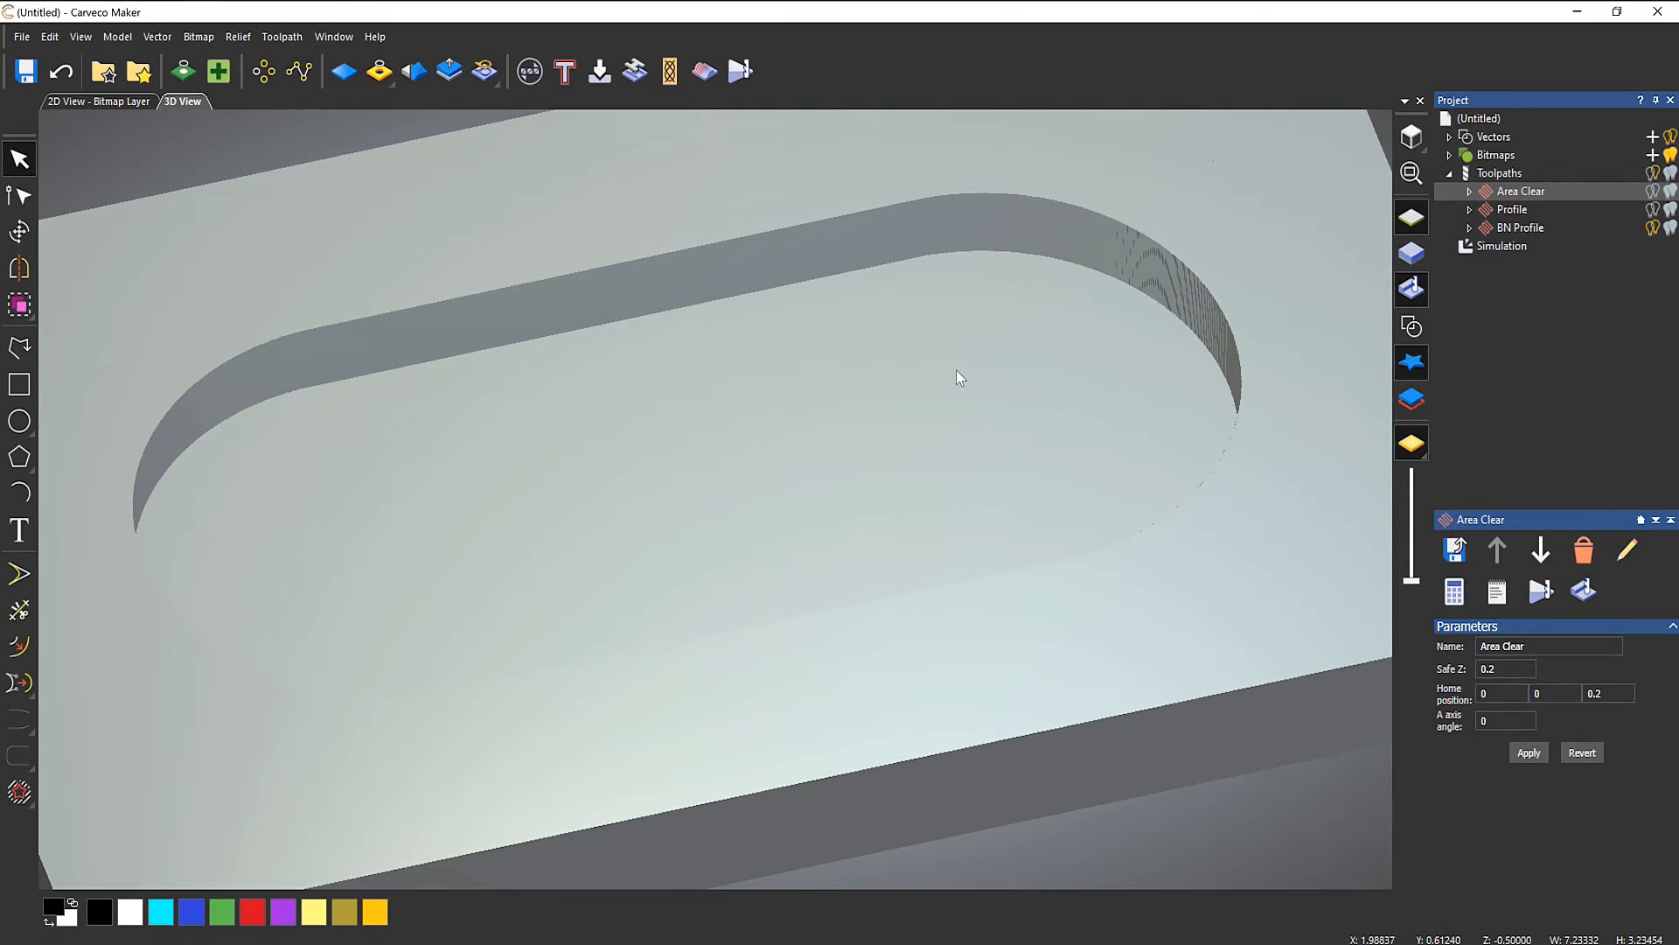
- Delete the simulation and show the vectors on the model again
left_click(1499, 248)
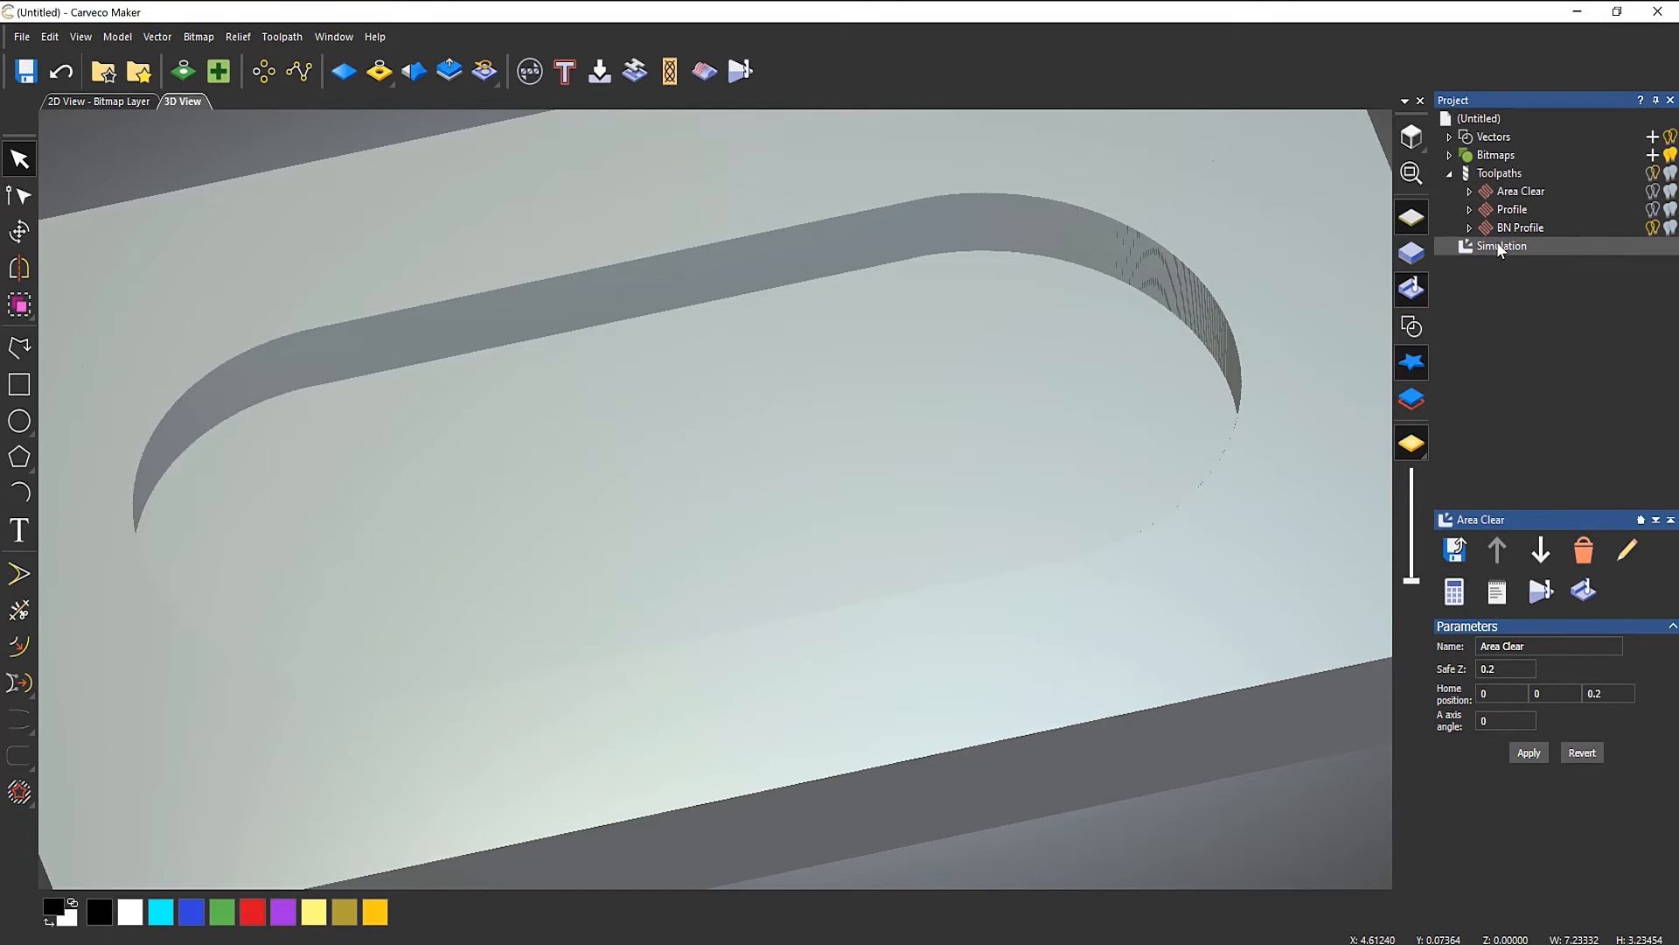
right_click(1493, 247)
left_click(1519, 324)
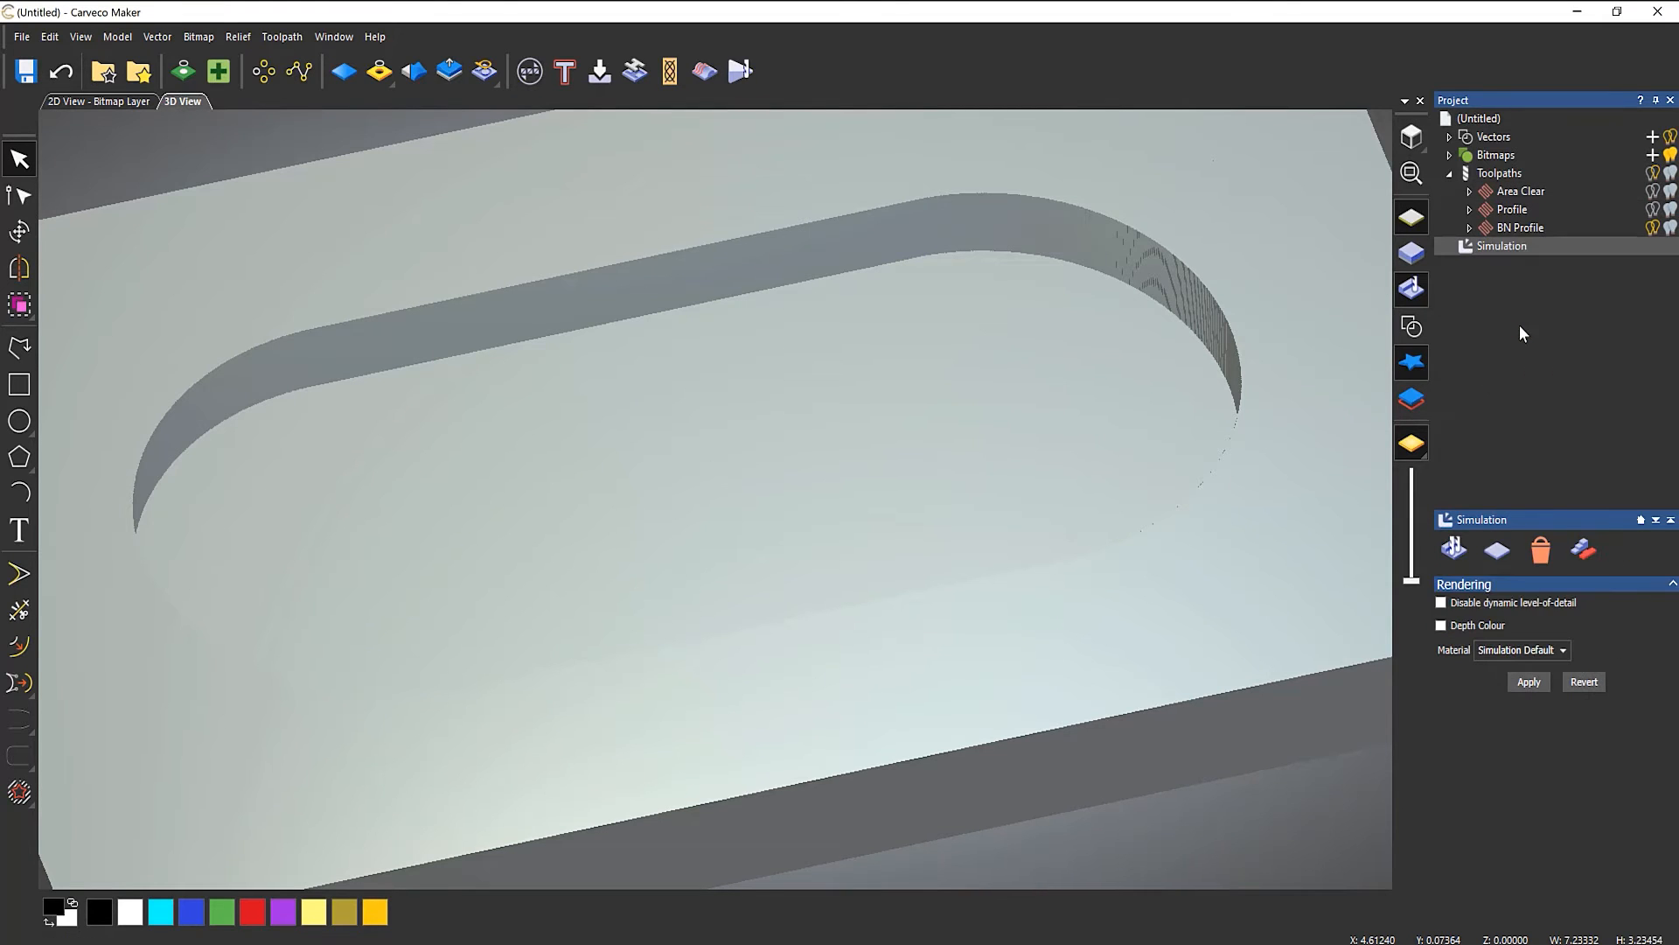
left_click(1412, 328)
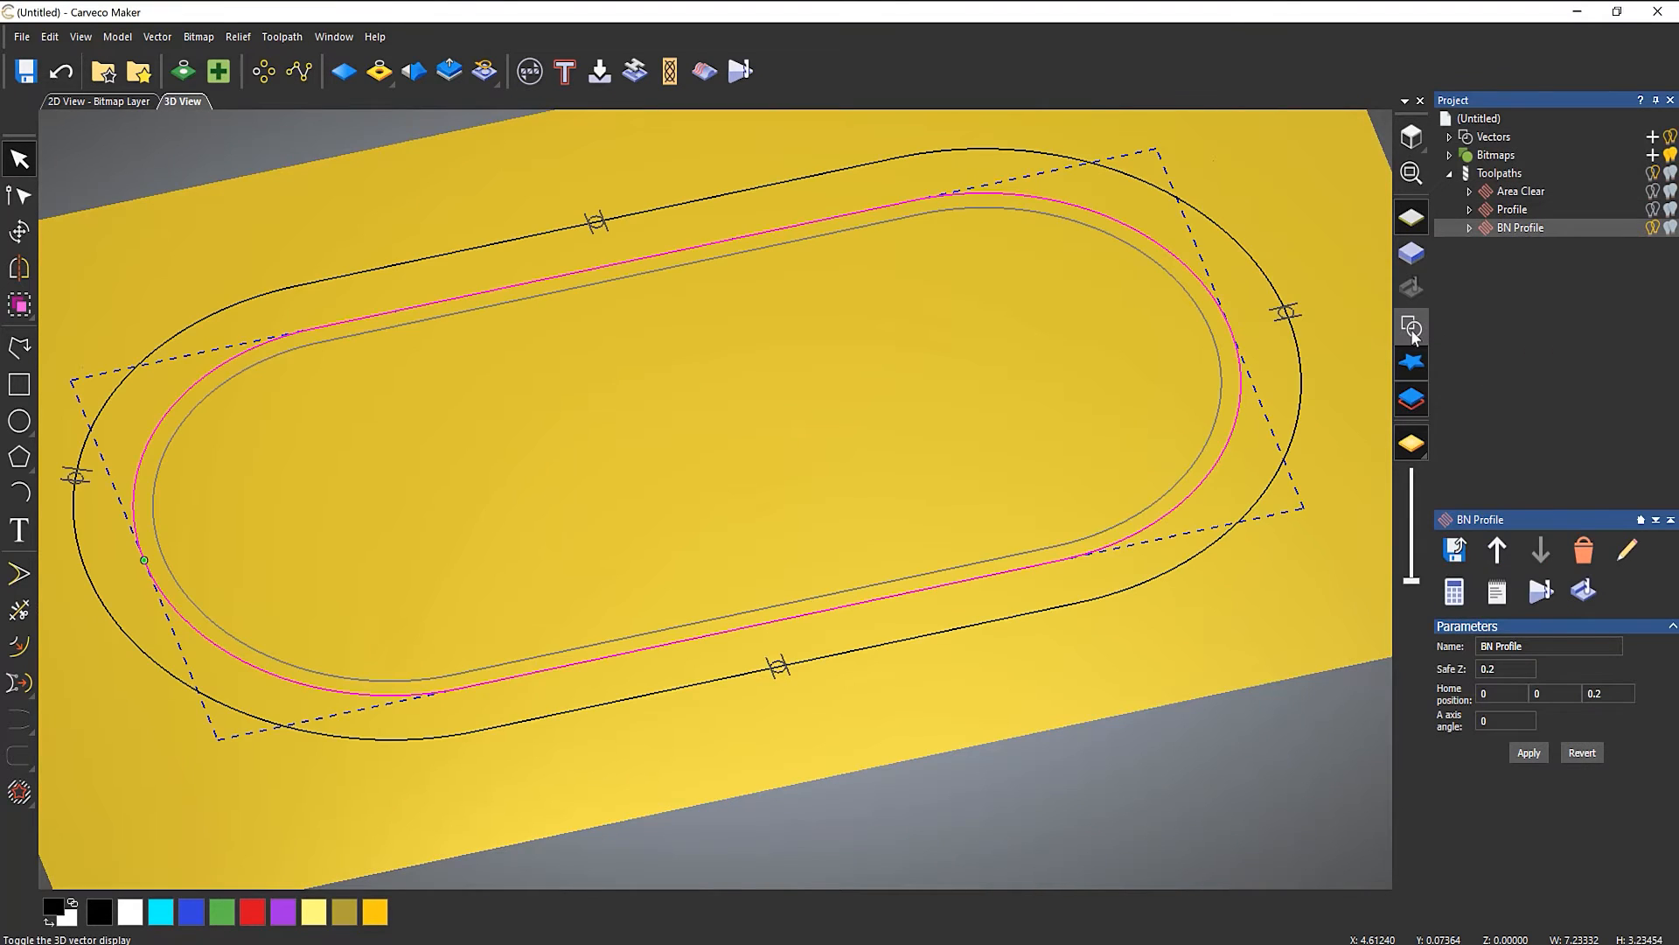
- Compare the BN Profile path with the inner outline and the Area Clear passes from the top, and hide the paths
left_click(1411, 136)
scroll(727, 521, "up", 3)
scroll(881, 488, "up", 2)
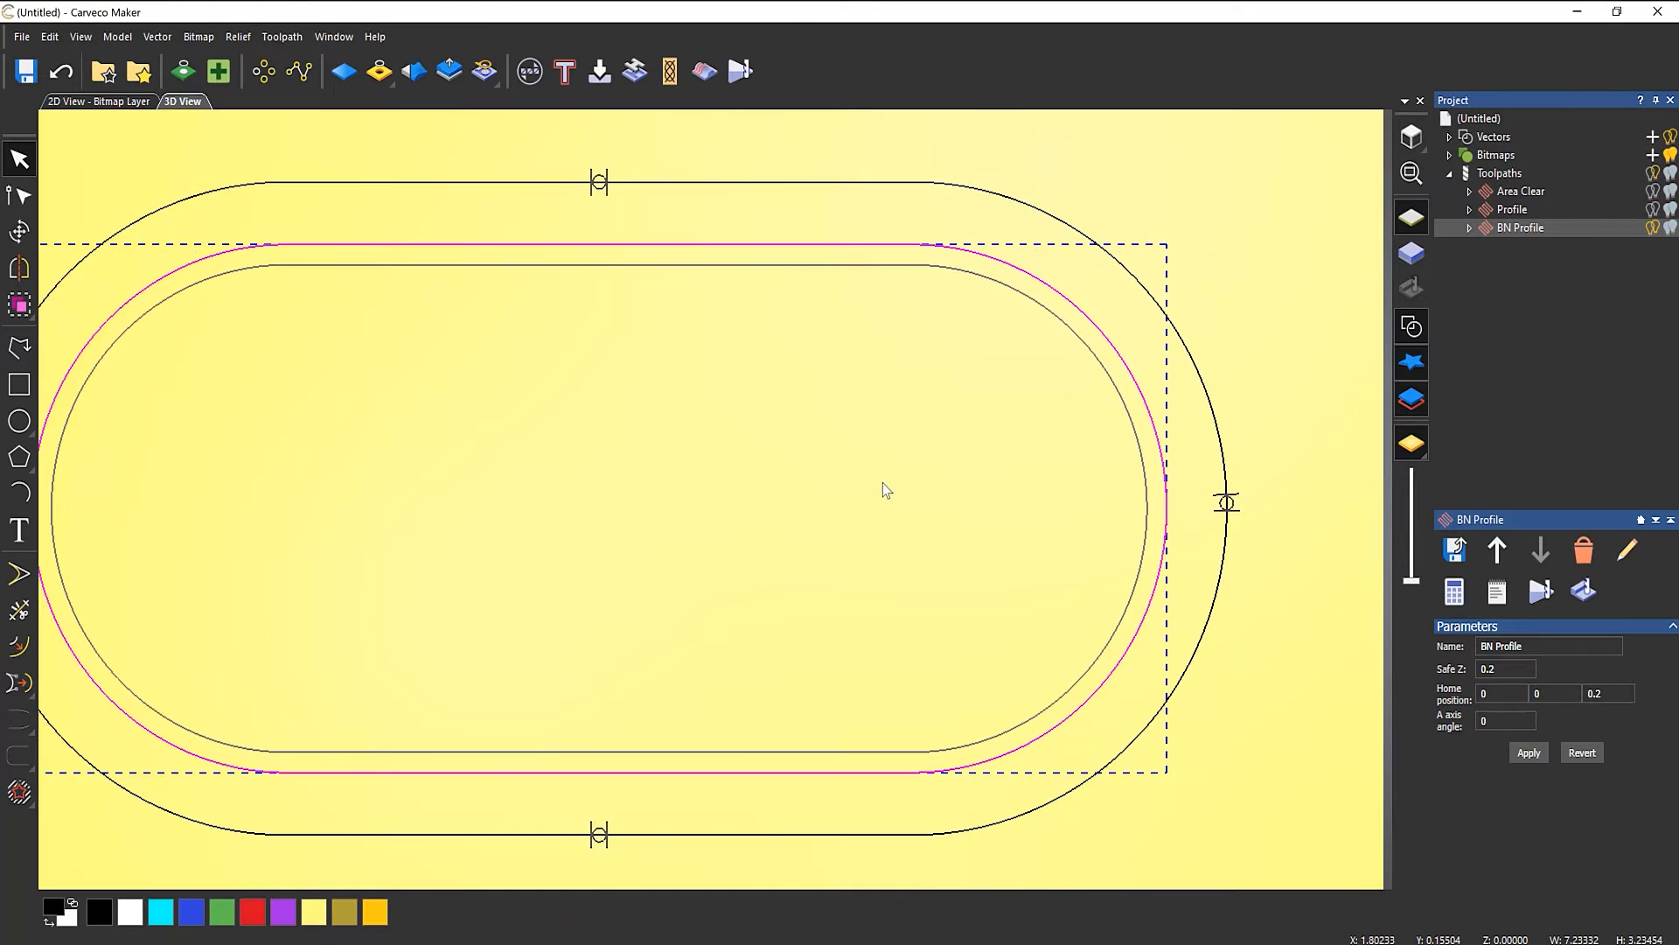
scroll(882, 485, "up", 1)
left_click(1654, 230)
left_click(1654, 229)
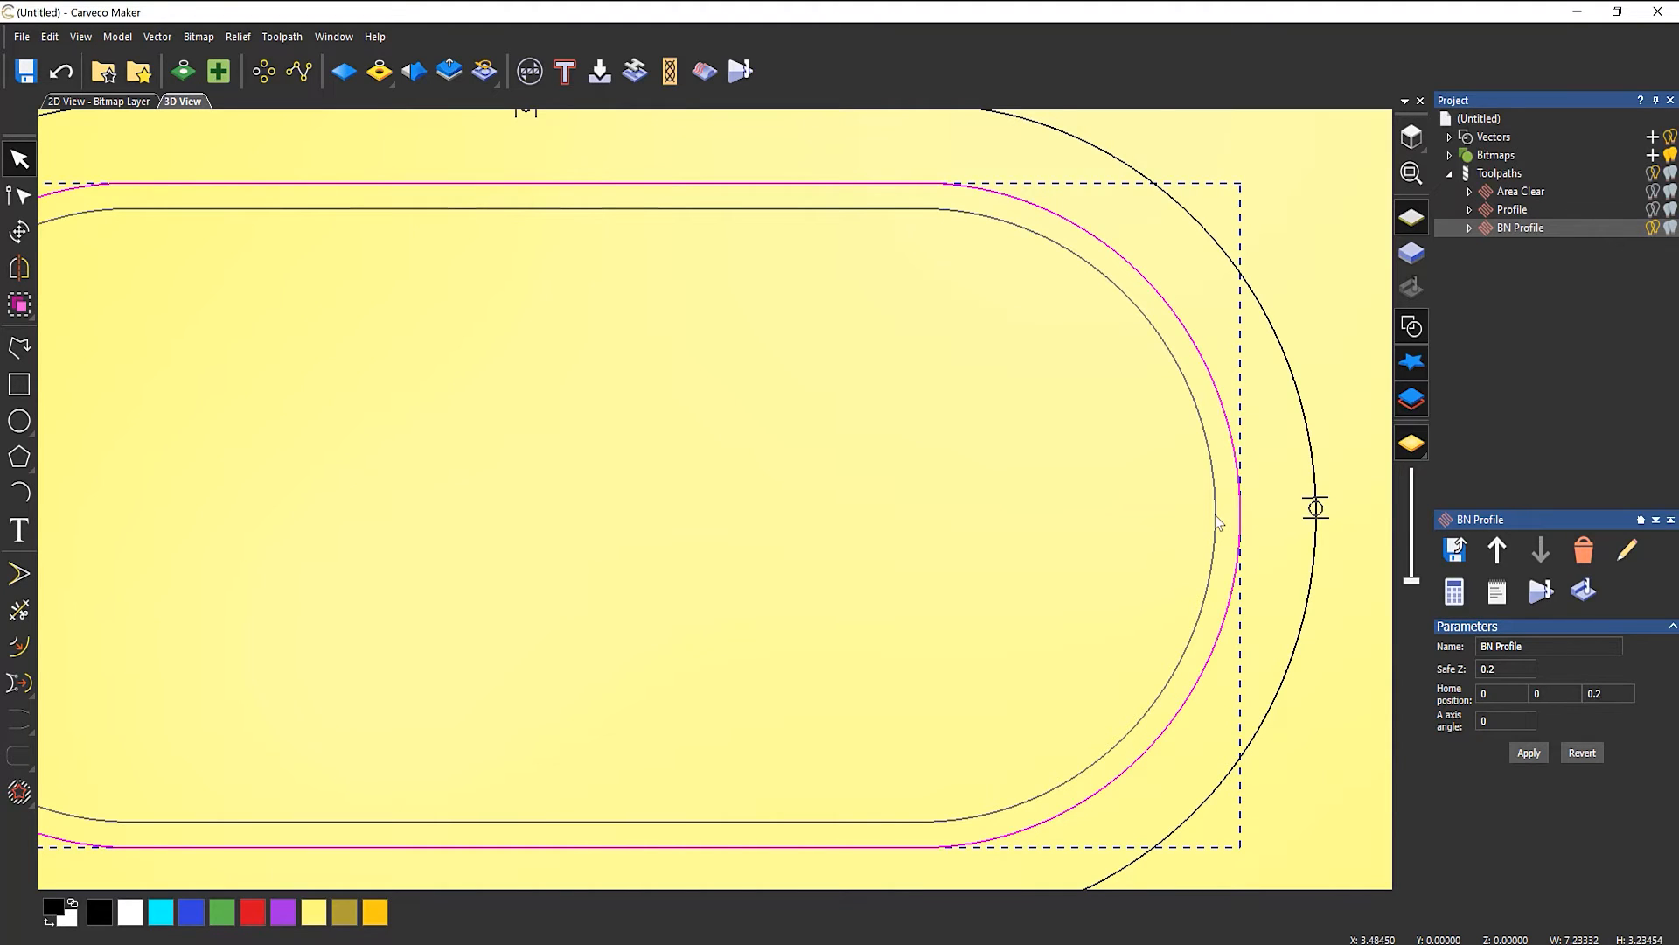
left_click(1653, 193)
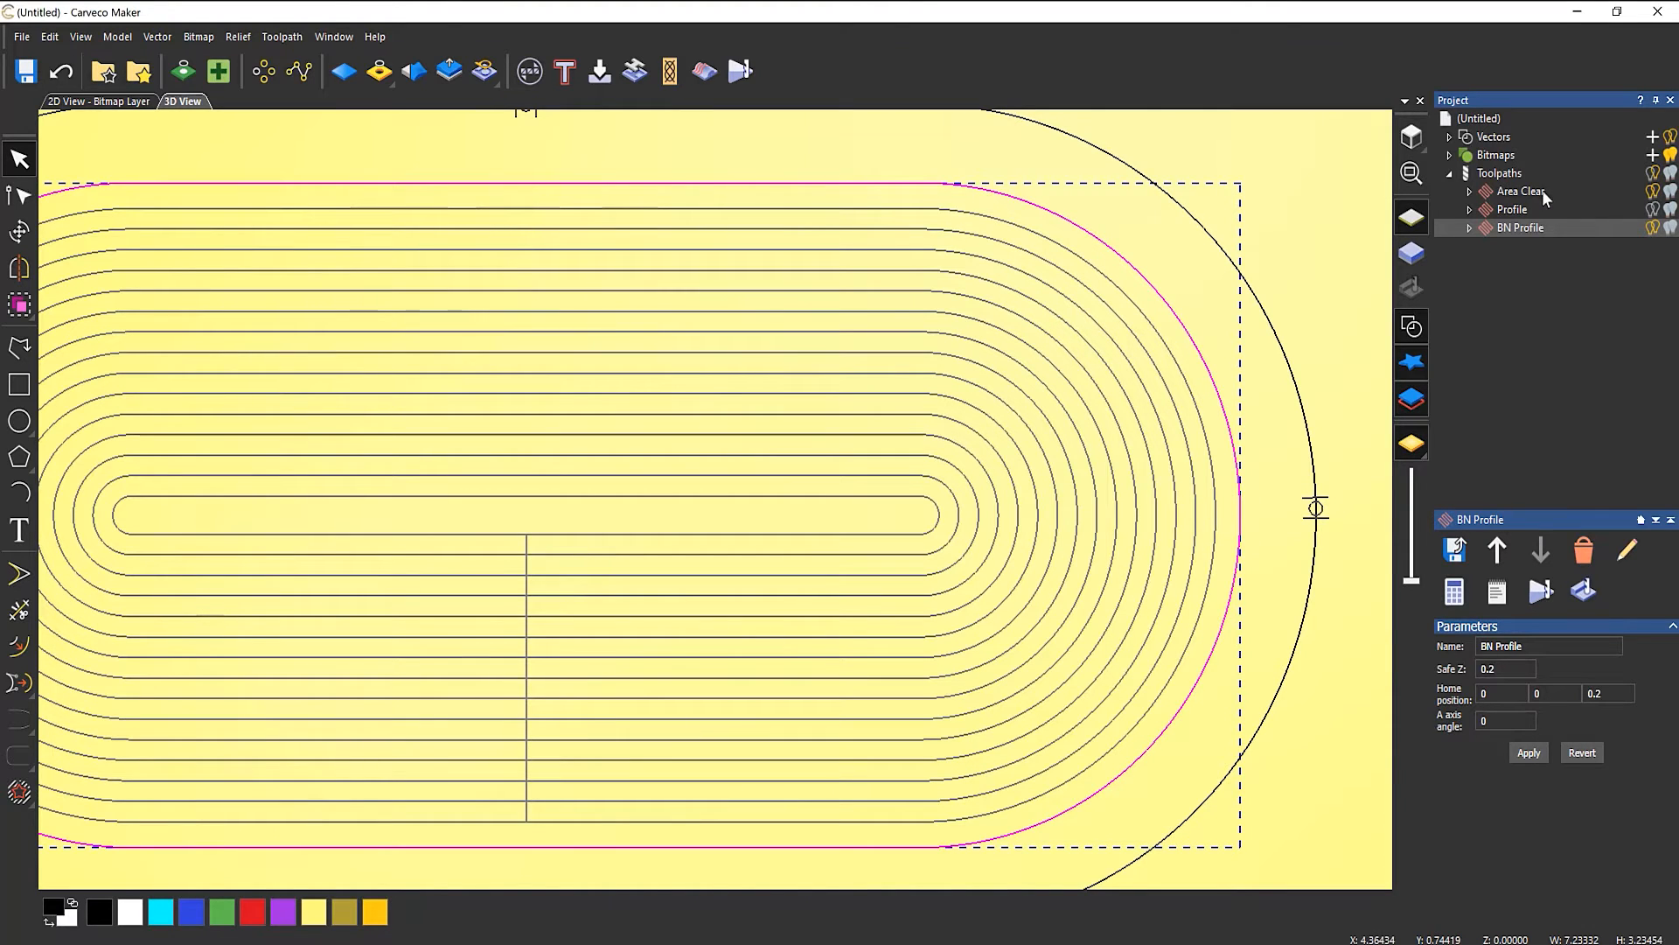
left_click(1653, 192)
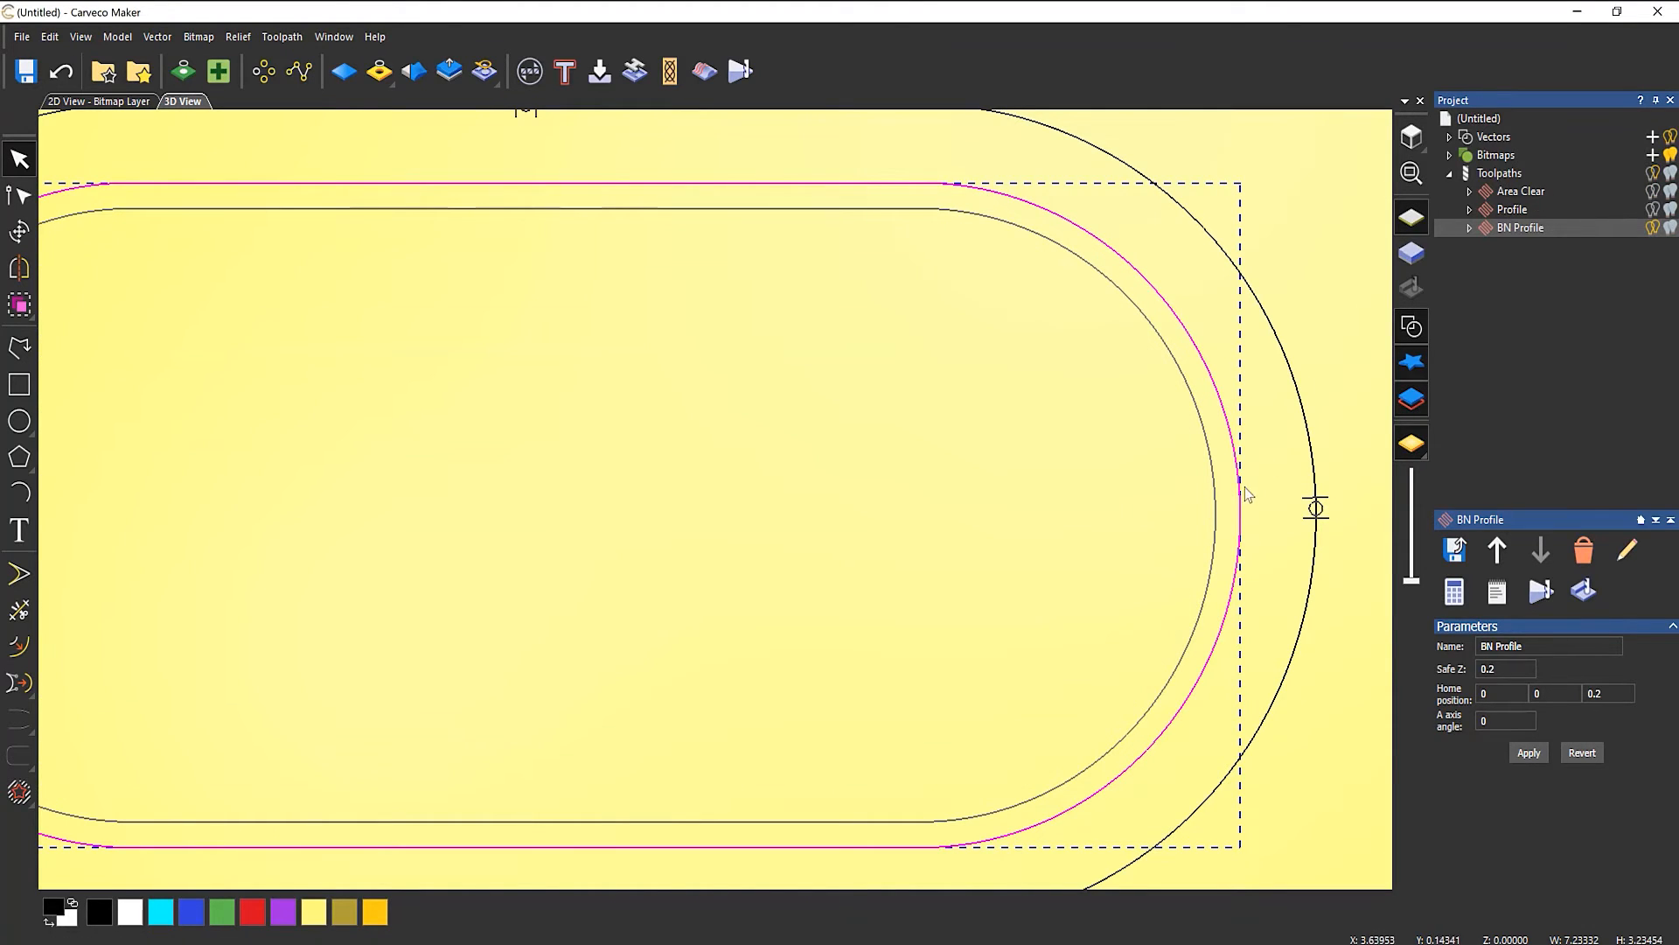
left_click(1653, 228)
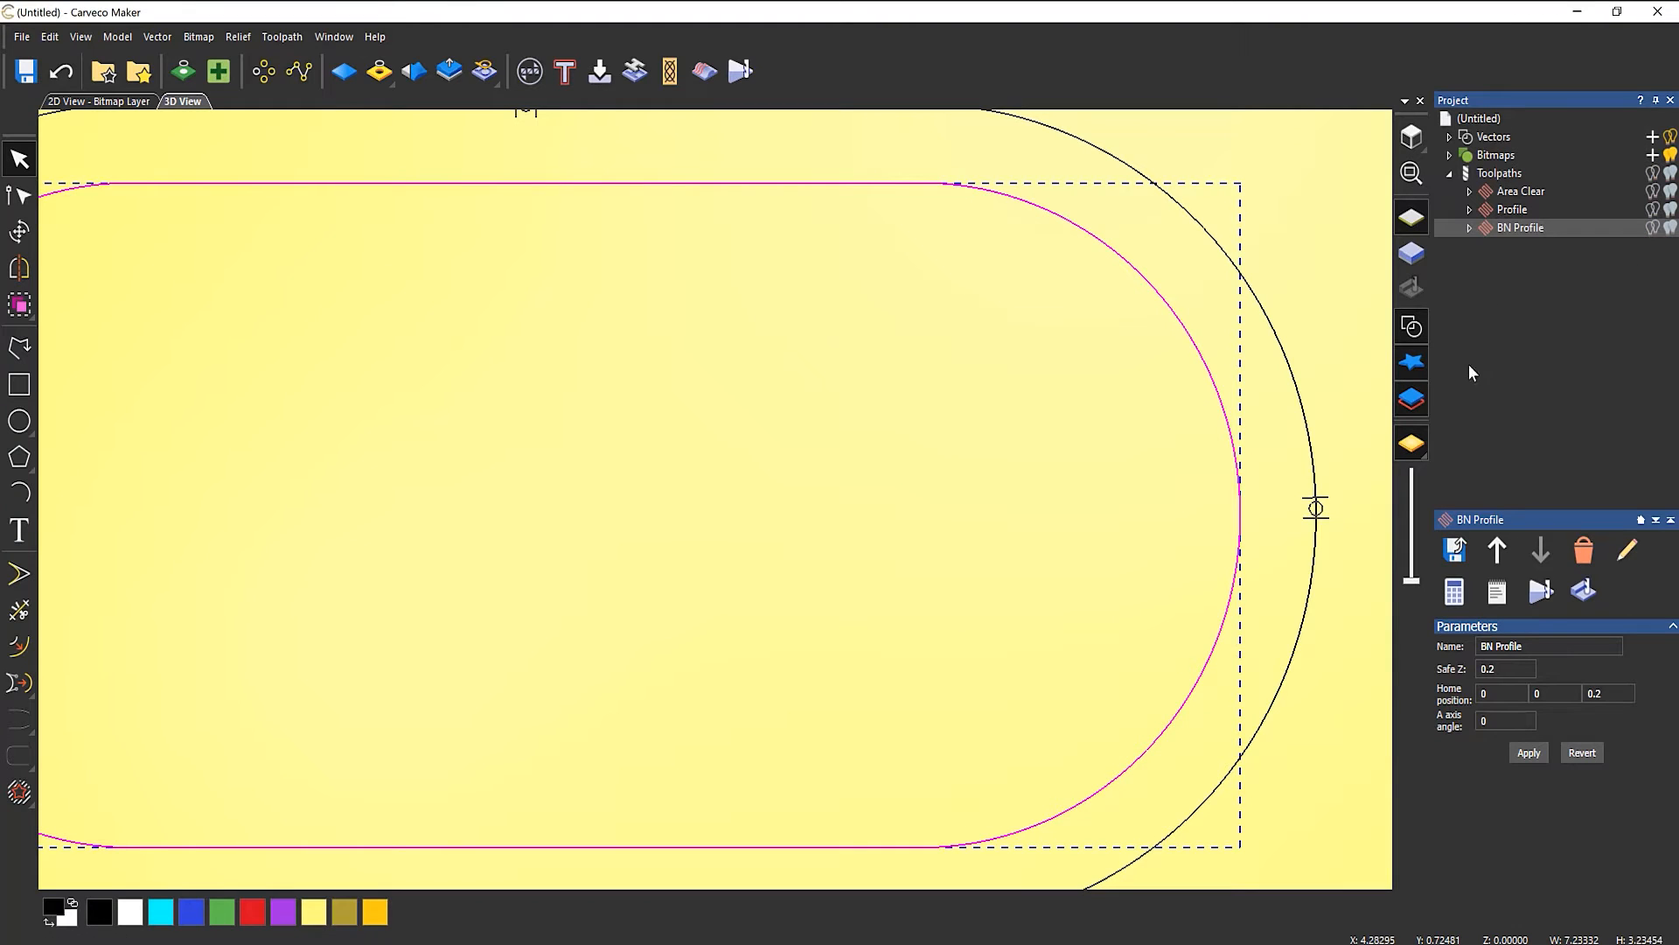
- Offset the tray's inner outline inwards by 0.125 inches with sharp corners, keeping the original outline
left_click(18, 644)
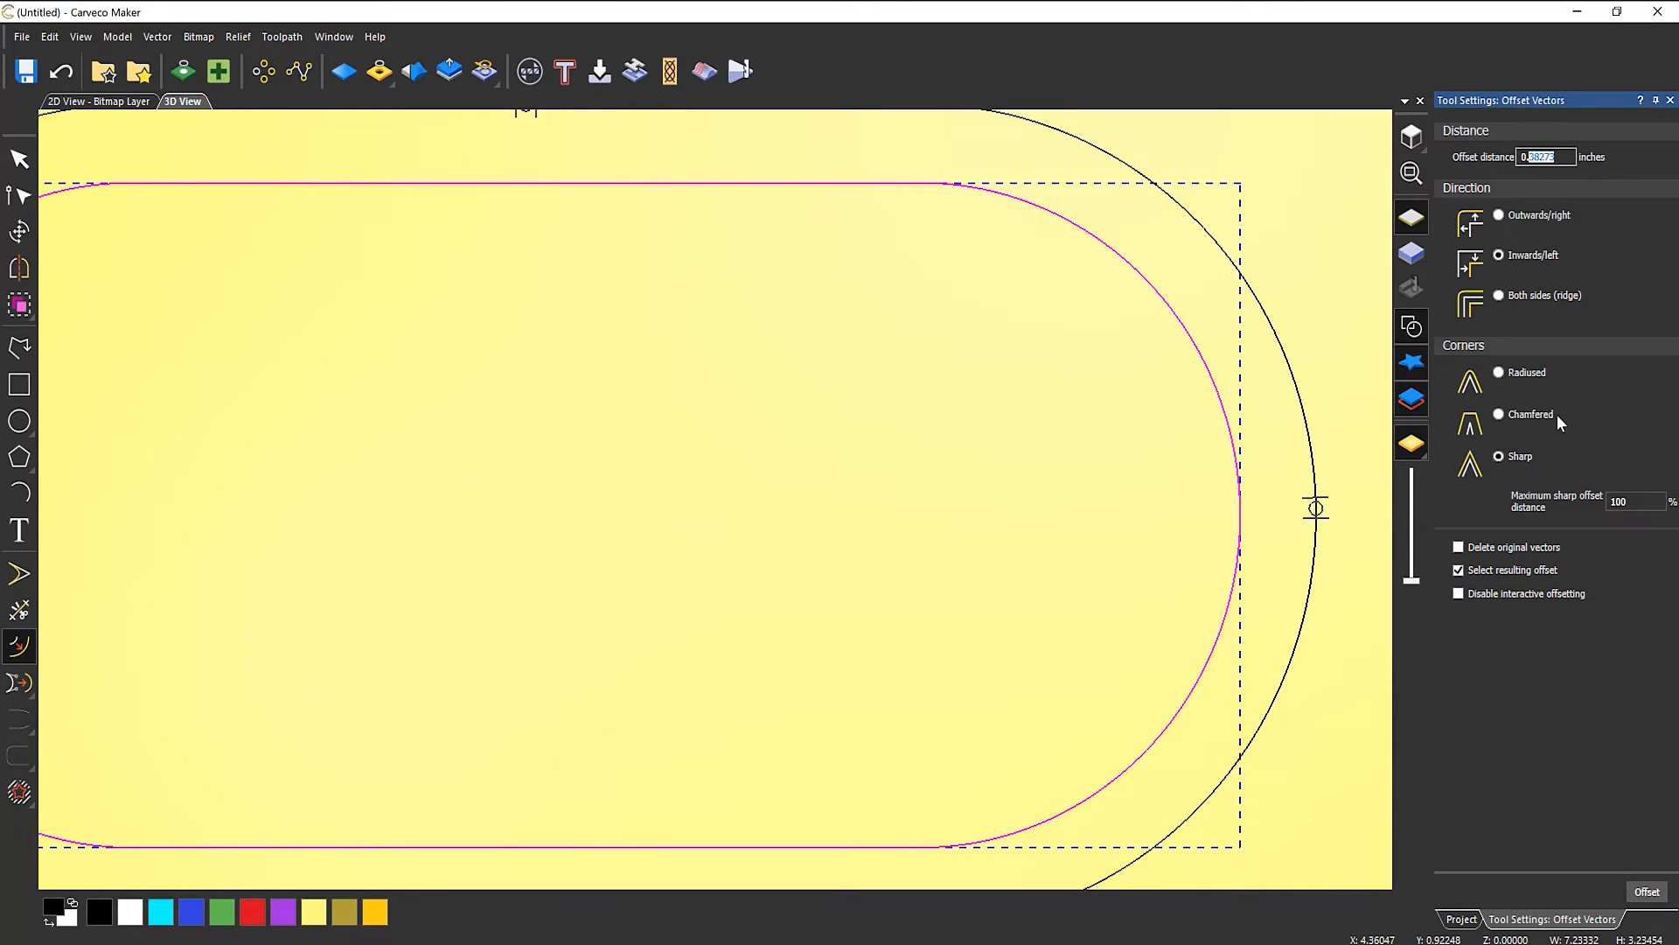
type("125")
left_click(1647, 892)
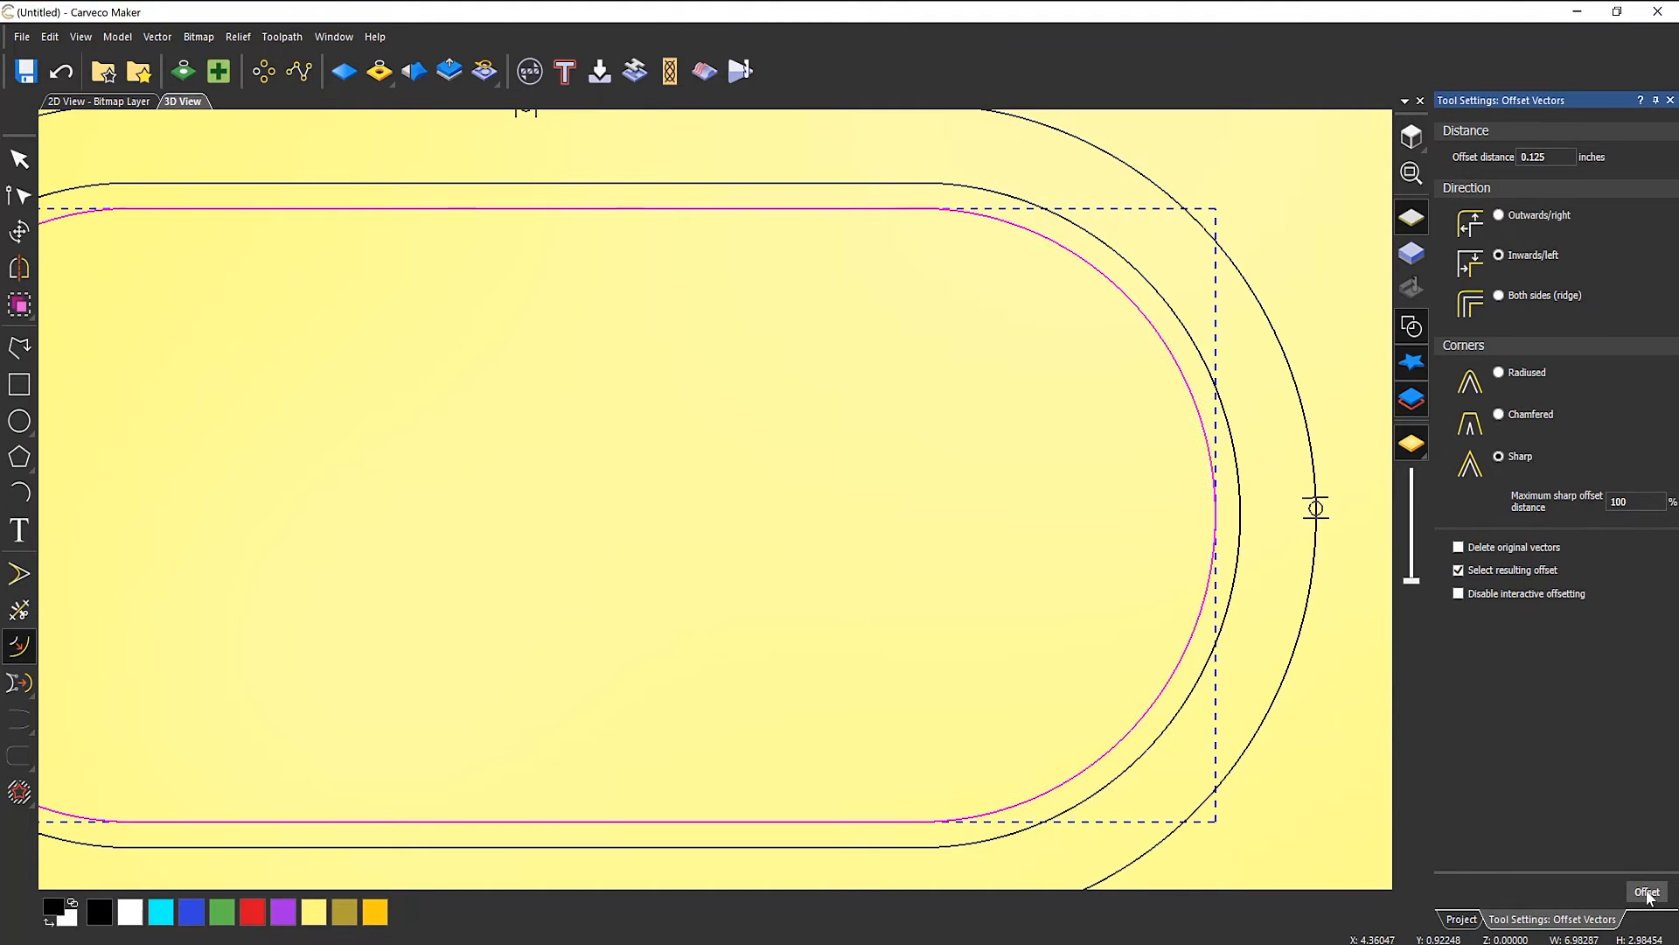
left_click(1670, 101)
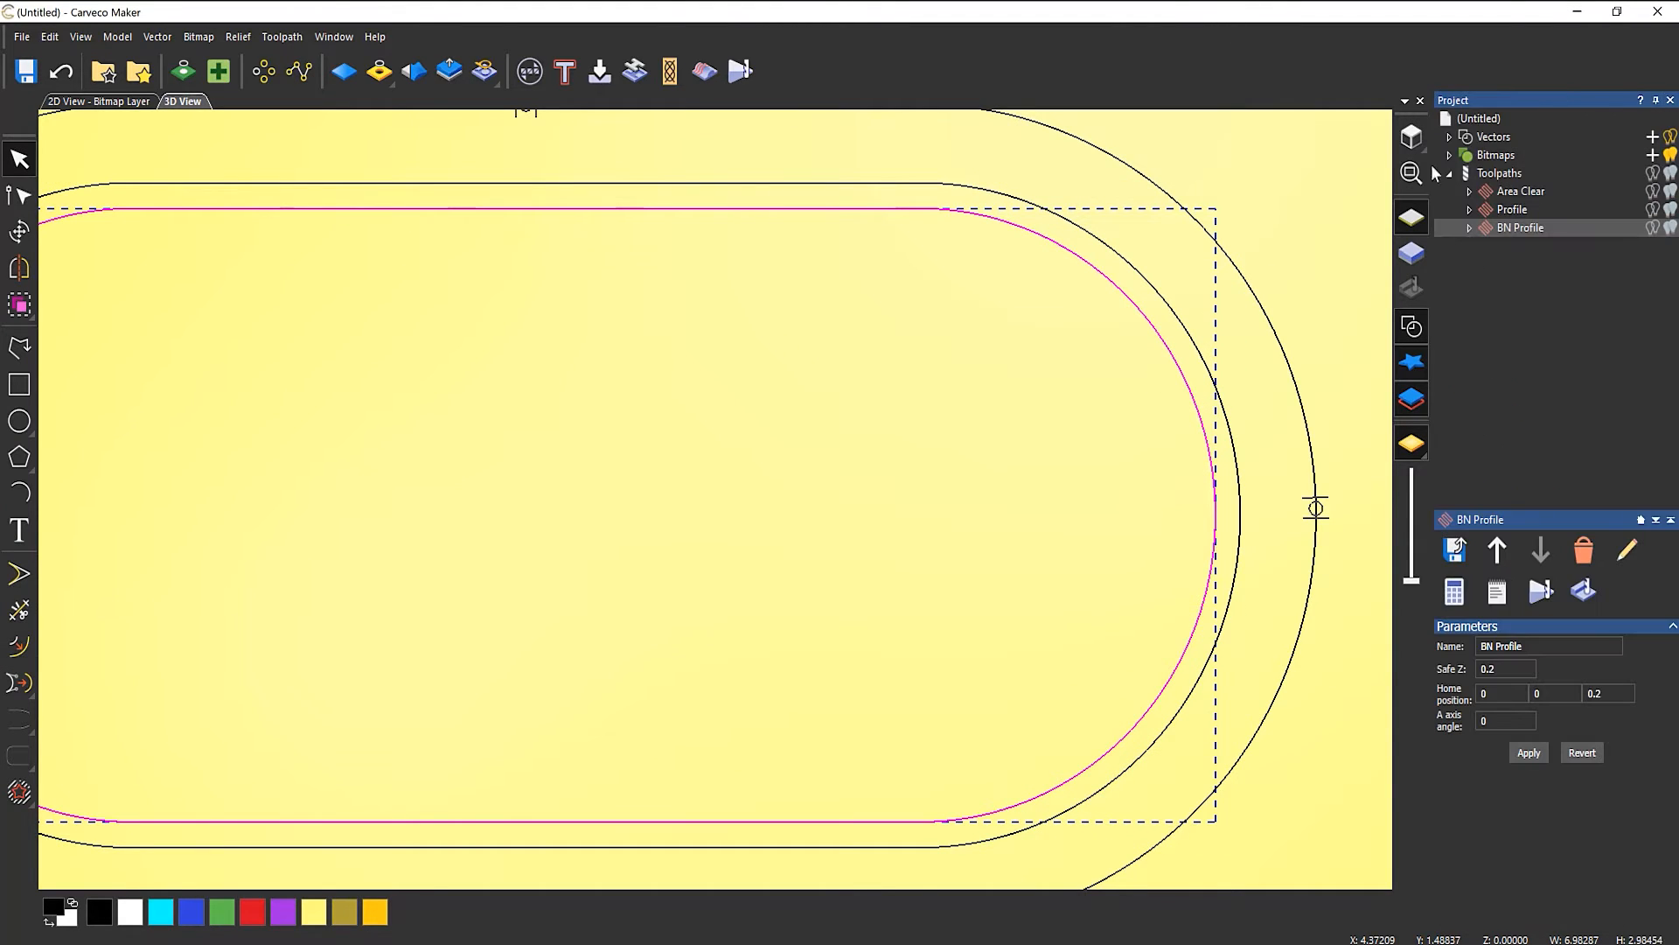
- Recalculate the Area Clear toolpath using the smaller offset outline as its boundary, with the cutting settings as they are
double_click(1522, 191)
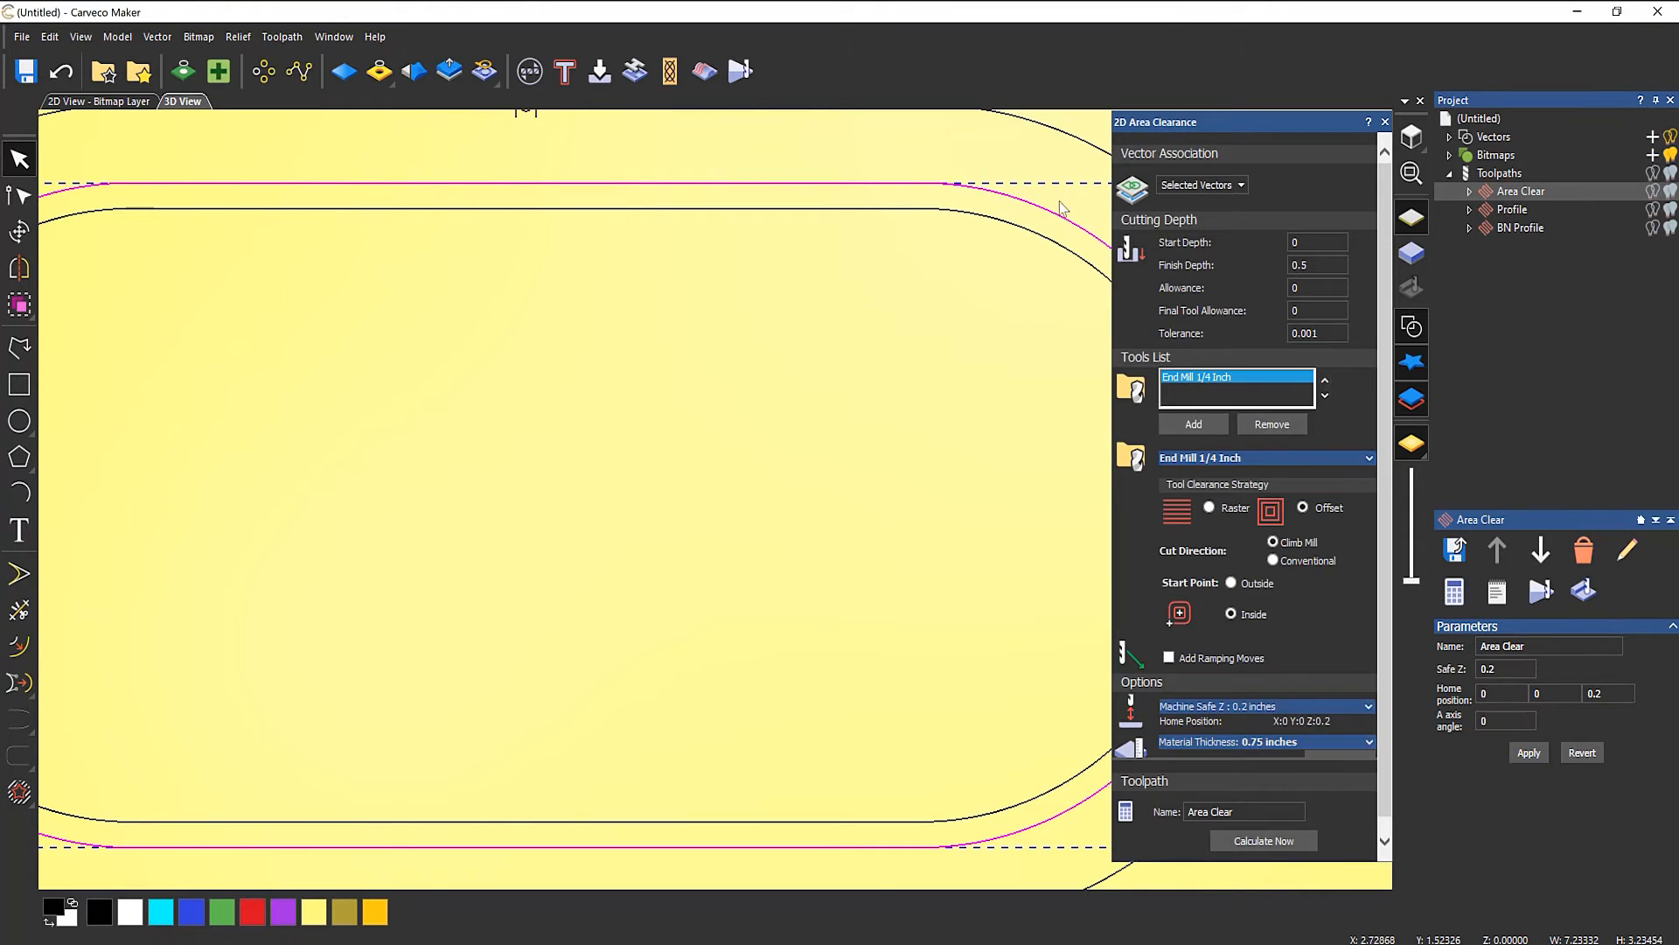
left_click(980, 222)
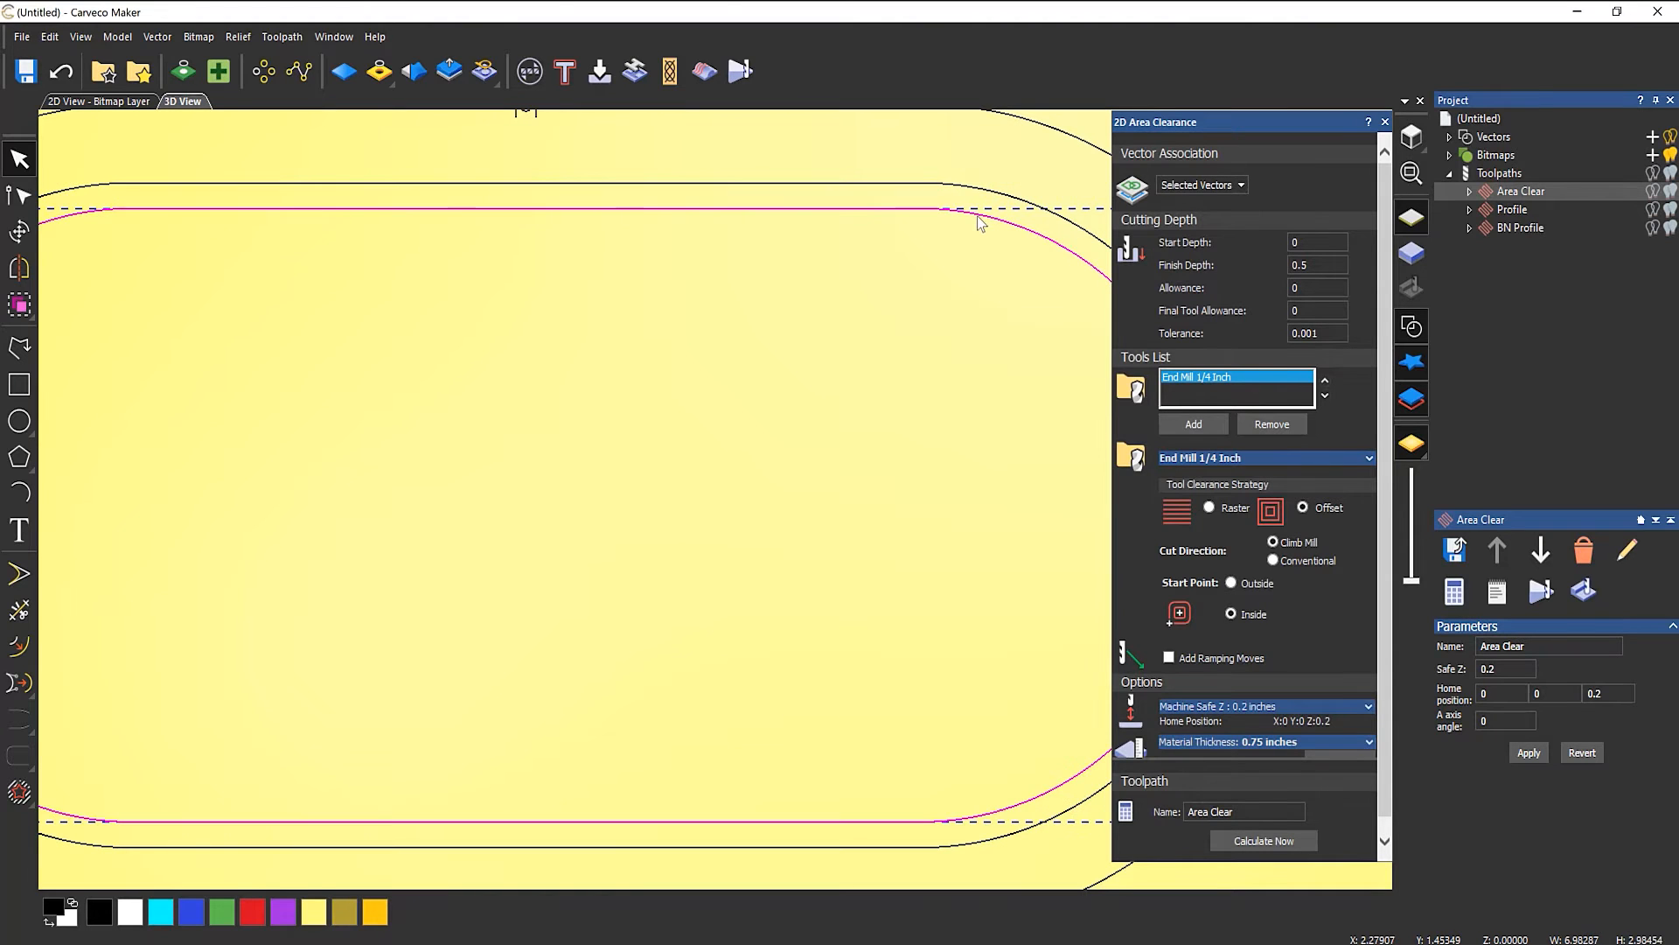
left_click(1264, 841)
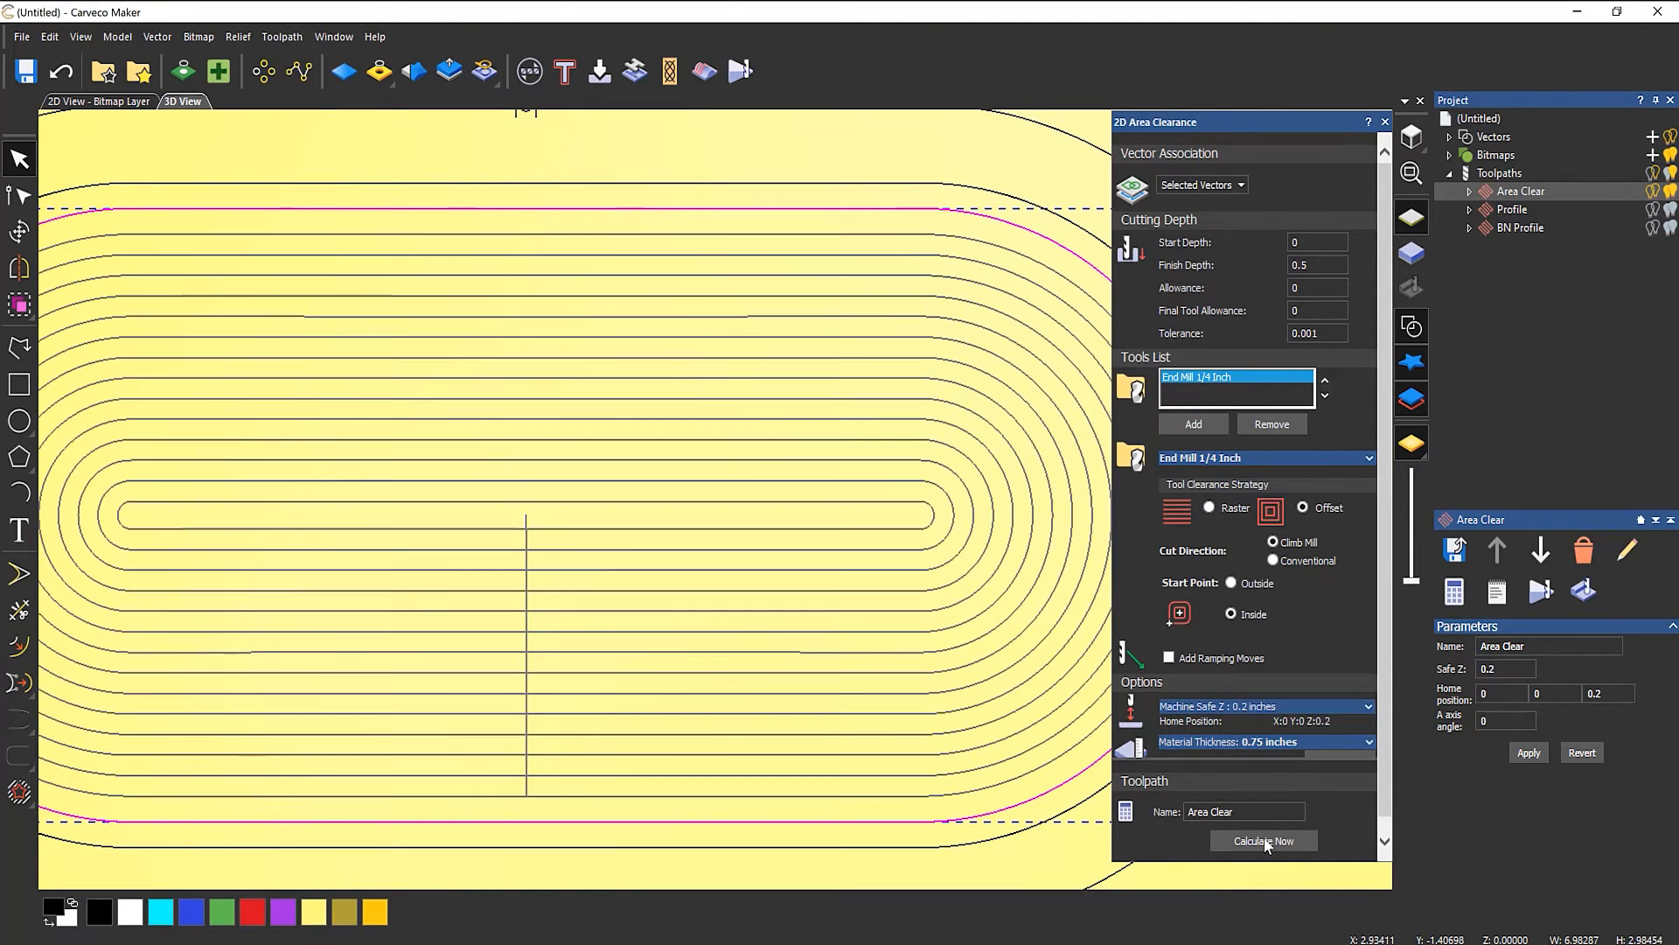
left_click(1385, 121)
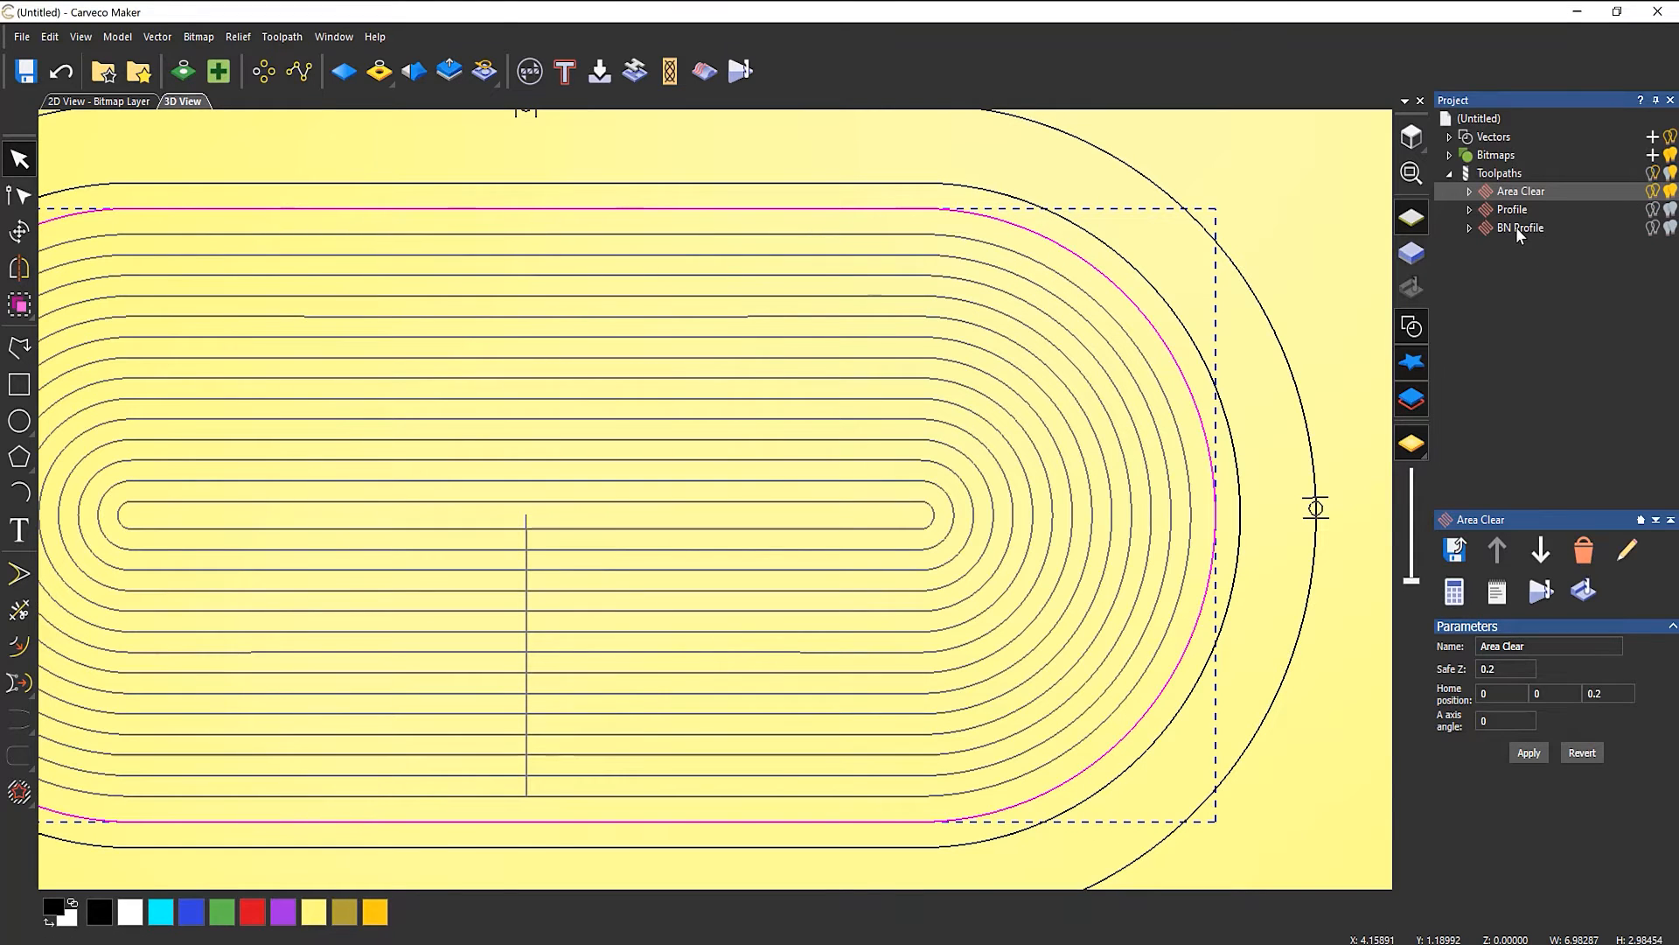
- Move the BN Profile toolpath ahead of Area Clear in the toolpath order and hide the Area Clear path
left_click_drag(1515, 227, 1516, 187)
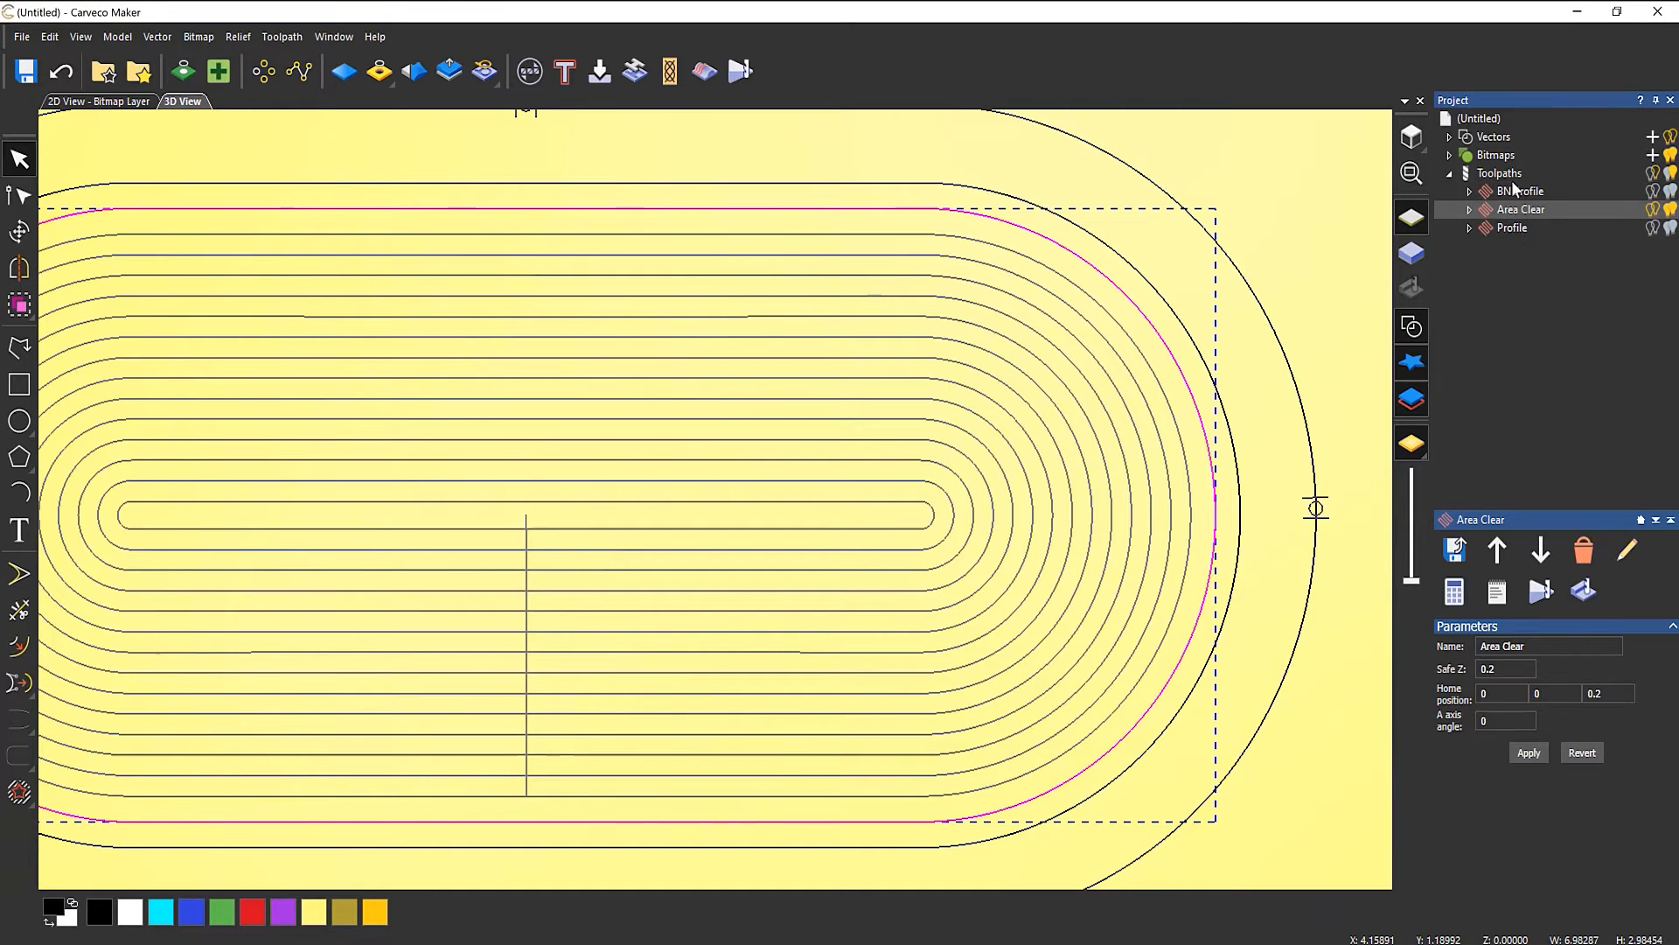
left_click(1667, 210)
left_click(1669, 210)
- Simulate the BN Profile toolpath at normal speed from an angled 3D view and inspect the groove
left_click_drag(817, 581, 842, 450)
left_click_drag(629, 549, 997, 461)
right_click(1520, 190)
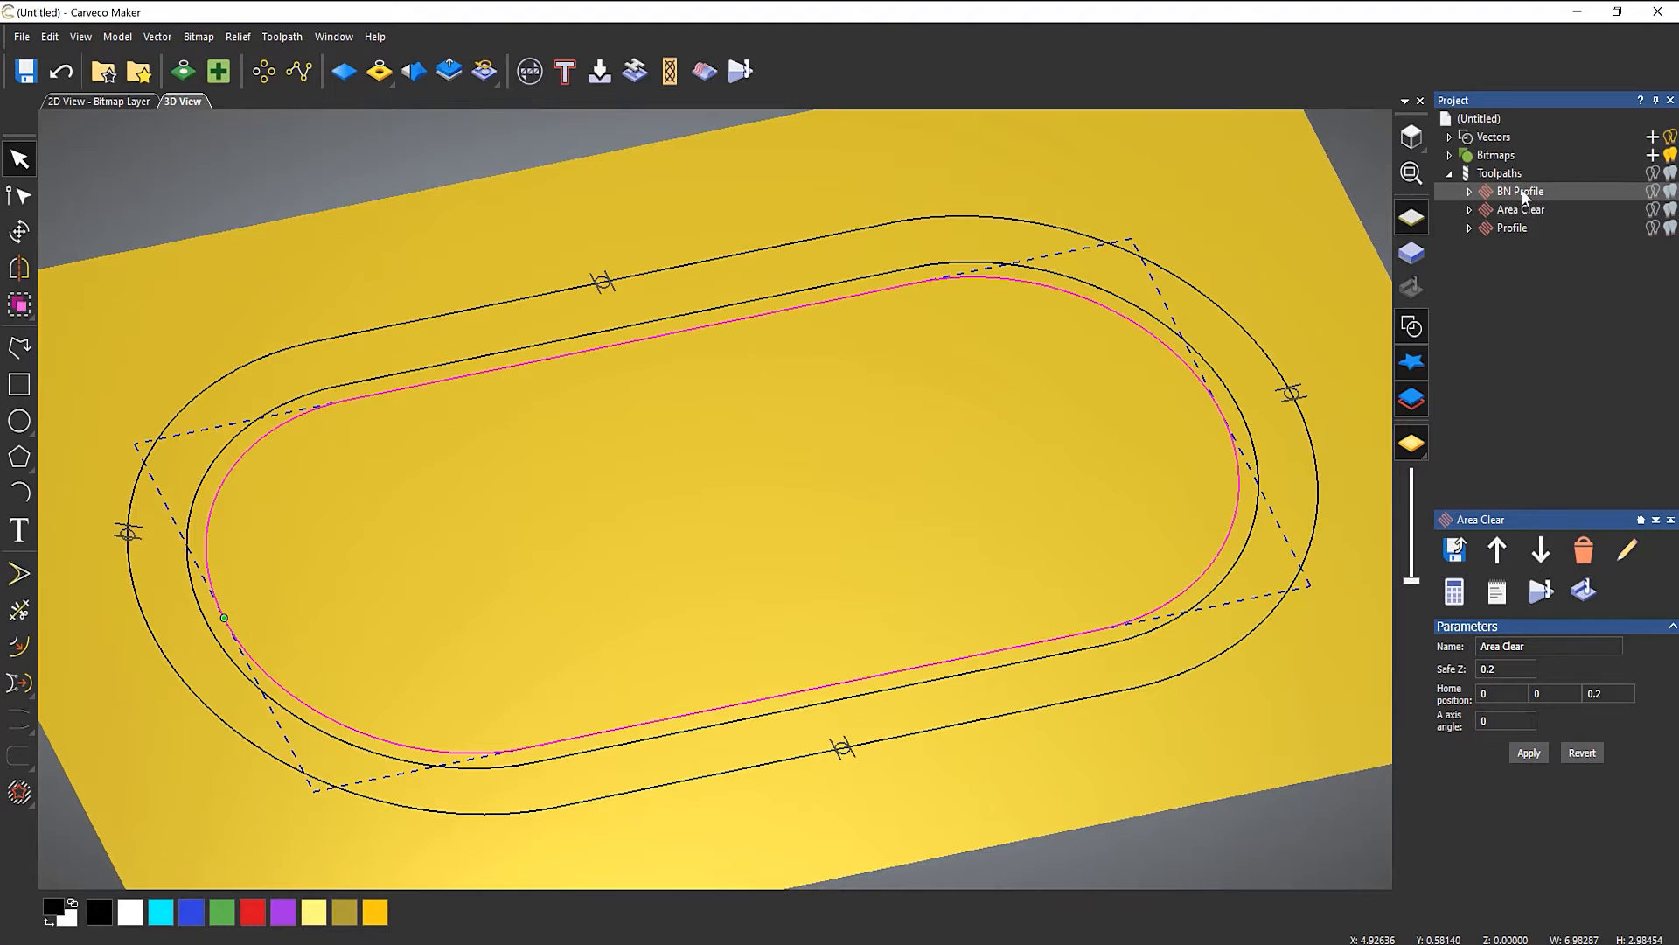
left_click(1576, 355)
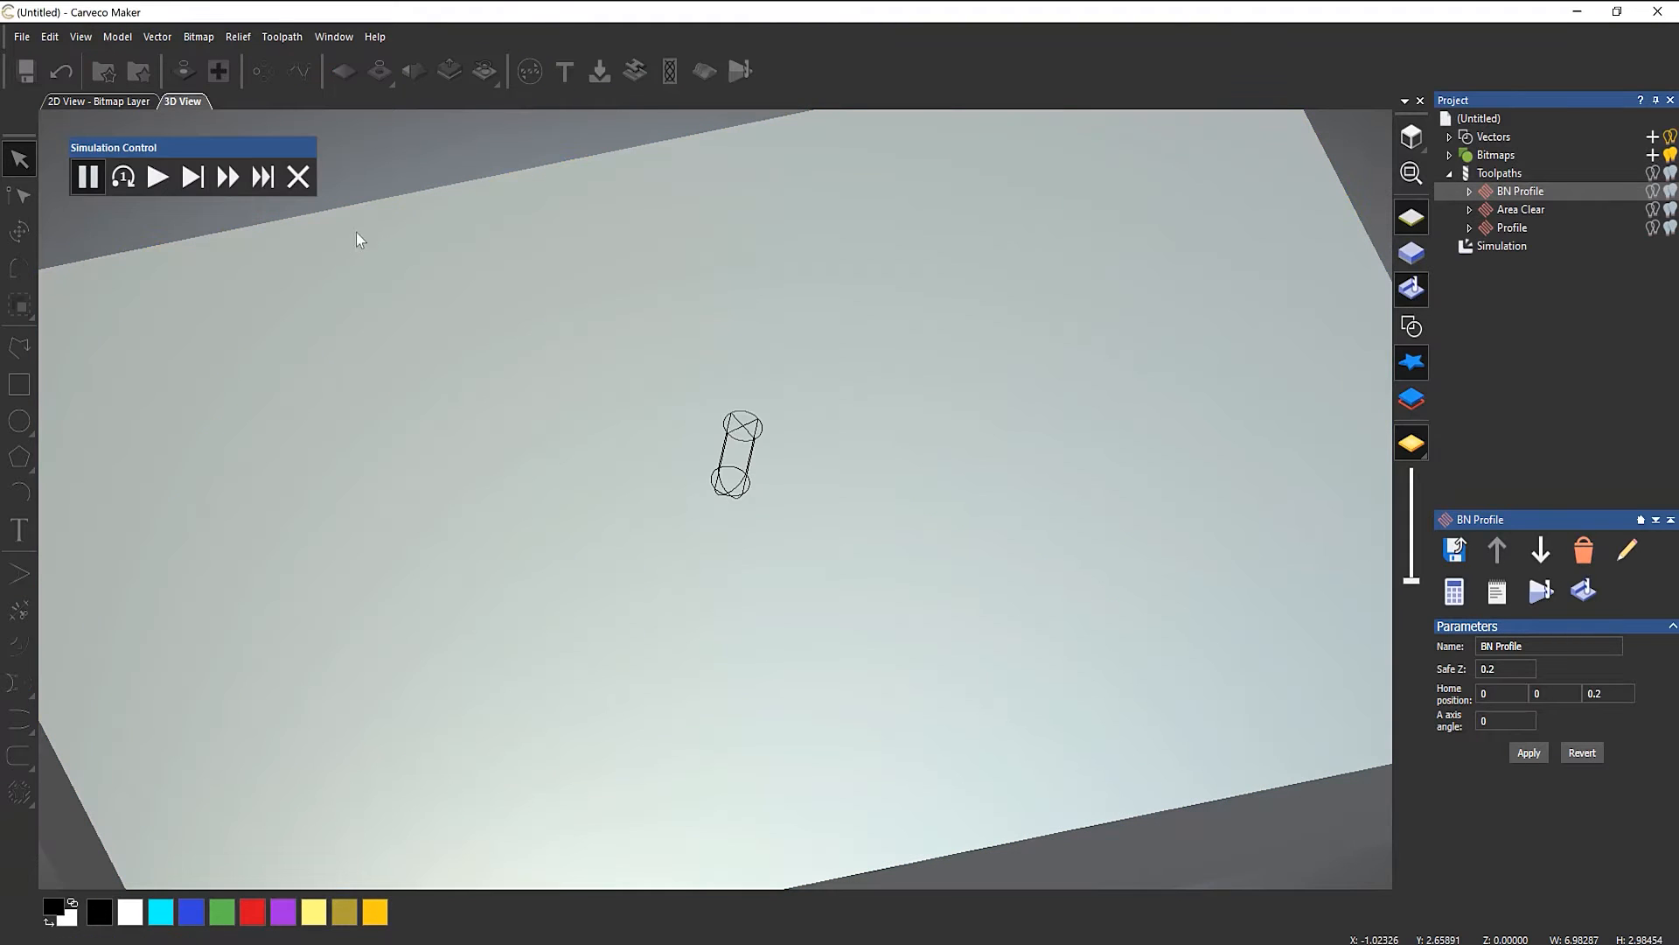
left_click(156, 179)
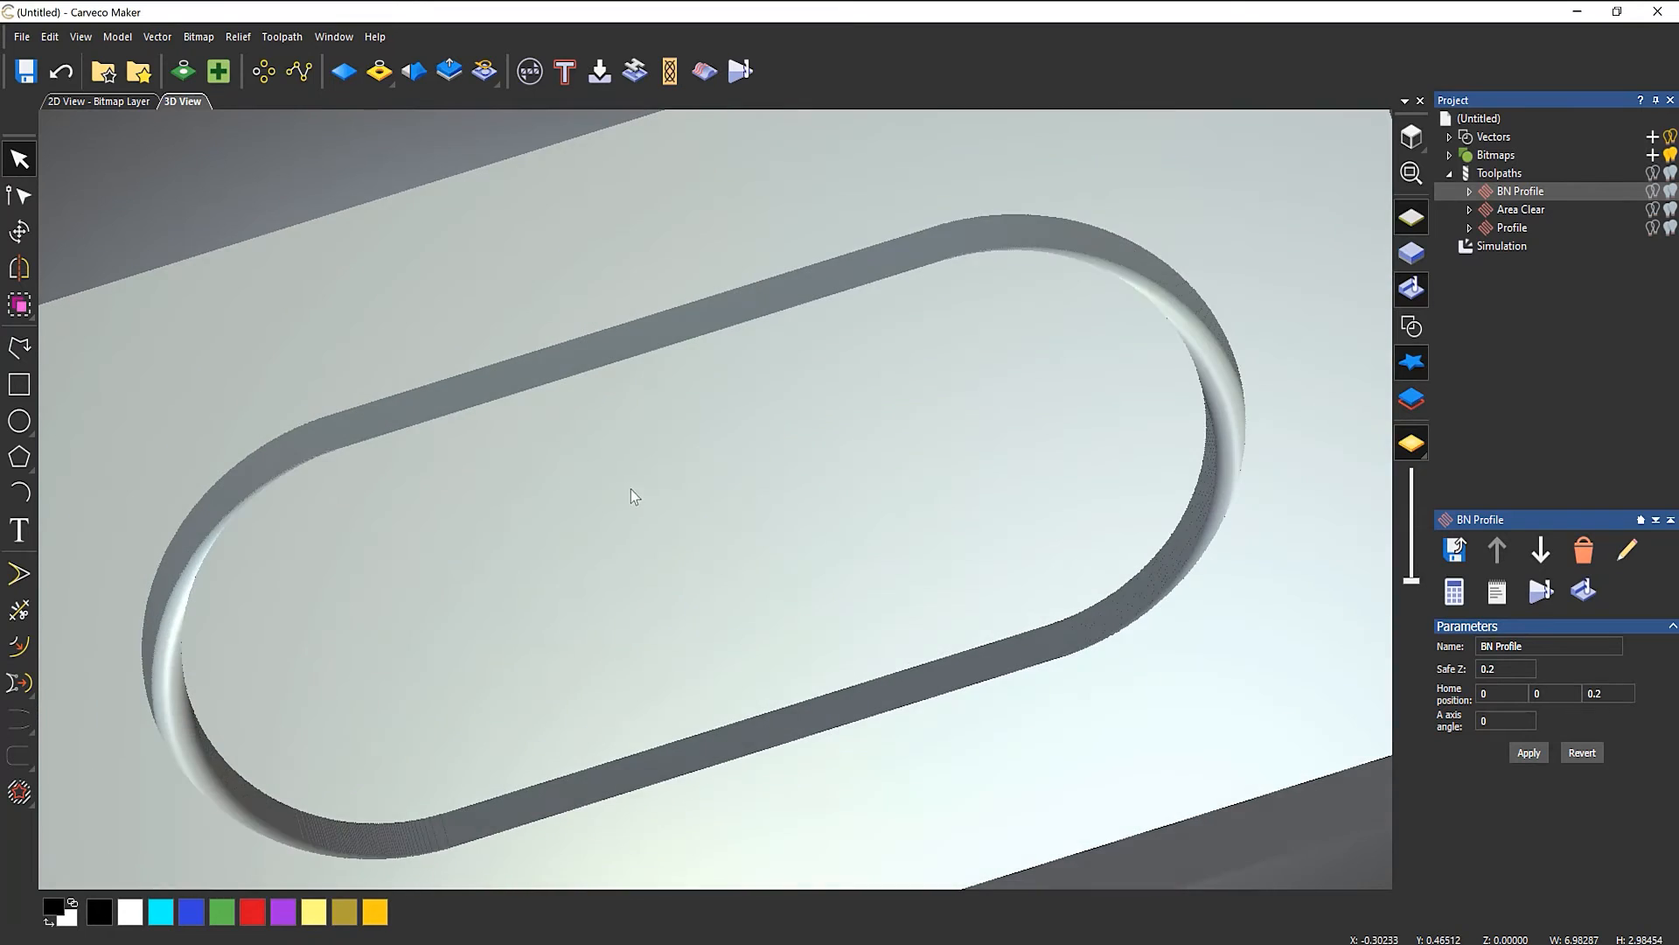
left_click_drag(631, 491, 711, 435)
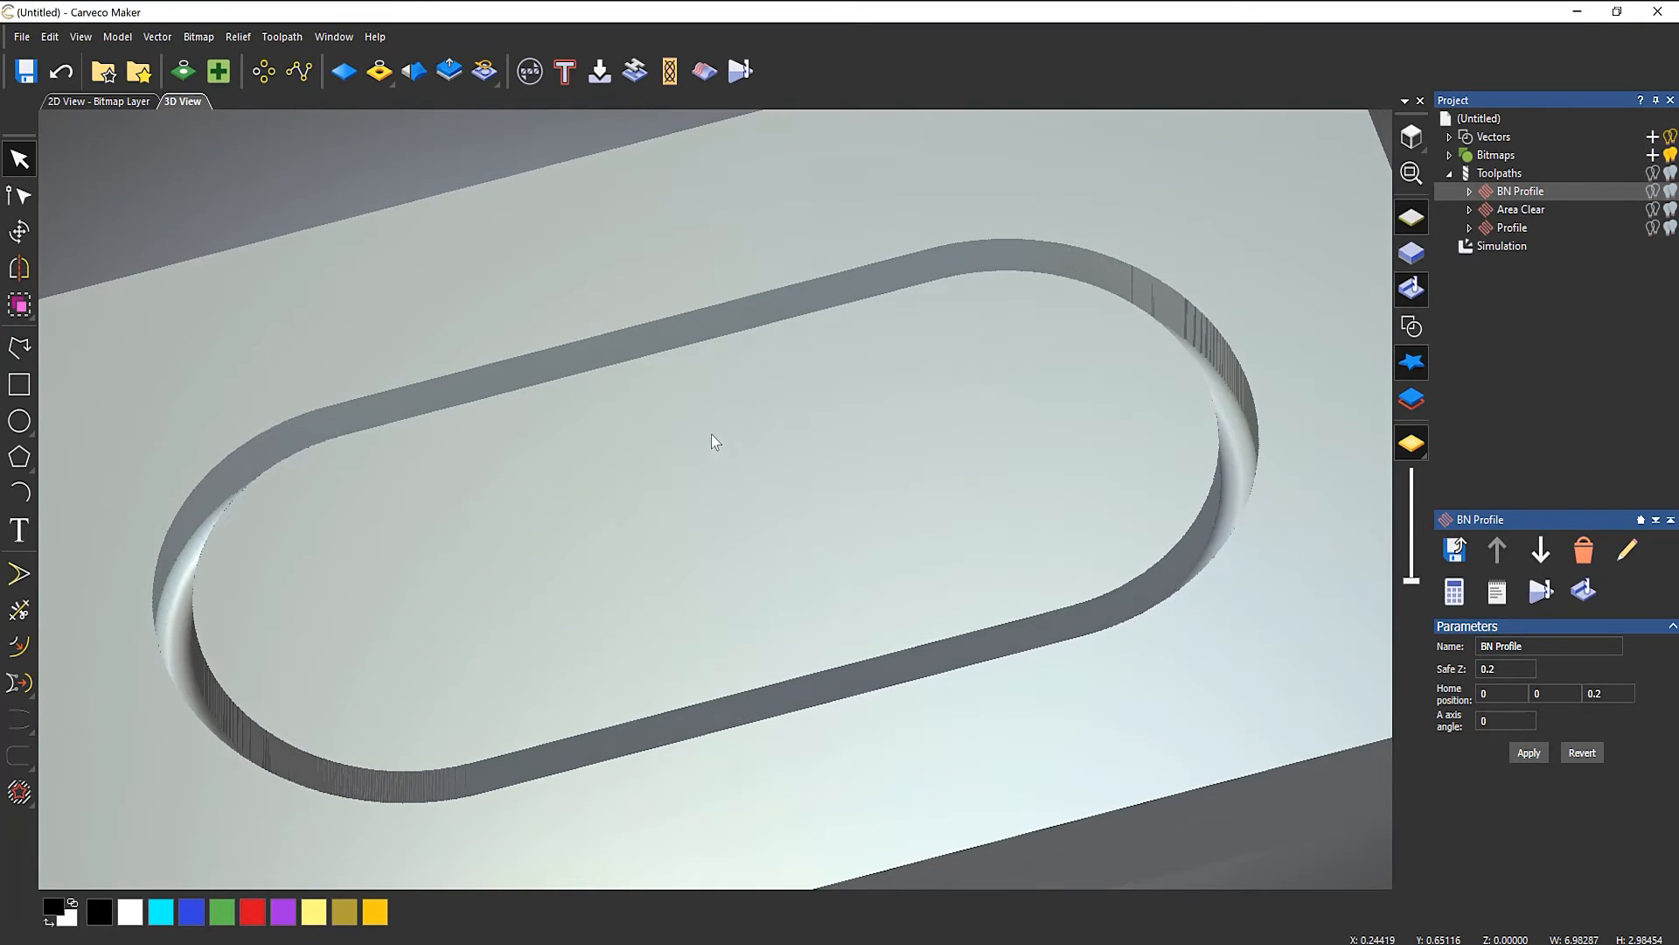
- Simulate the Area Clear toolpath on top of the BN Profile cut and inspect the pocket's rounded bottom edge
right_click(1527, 211)
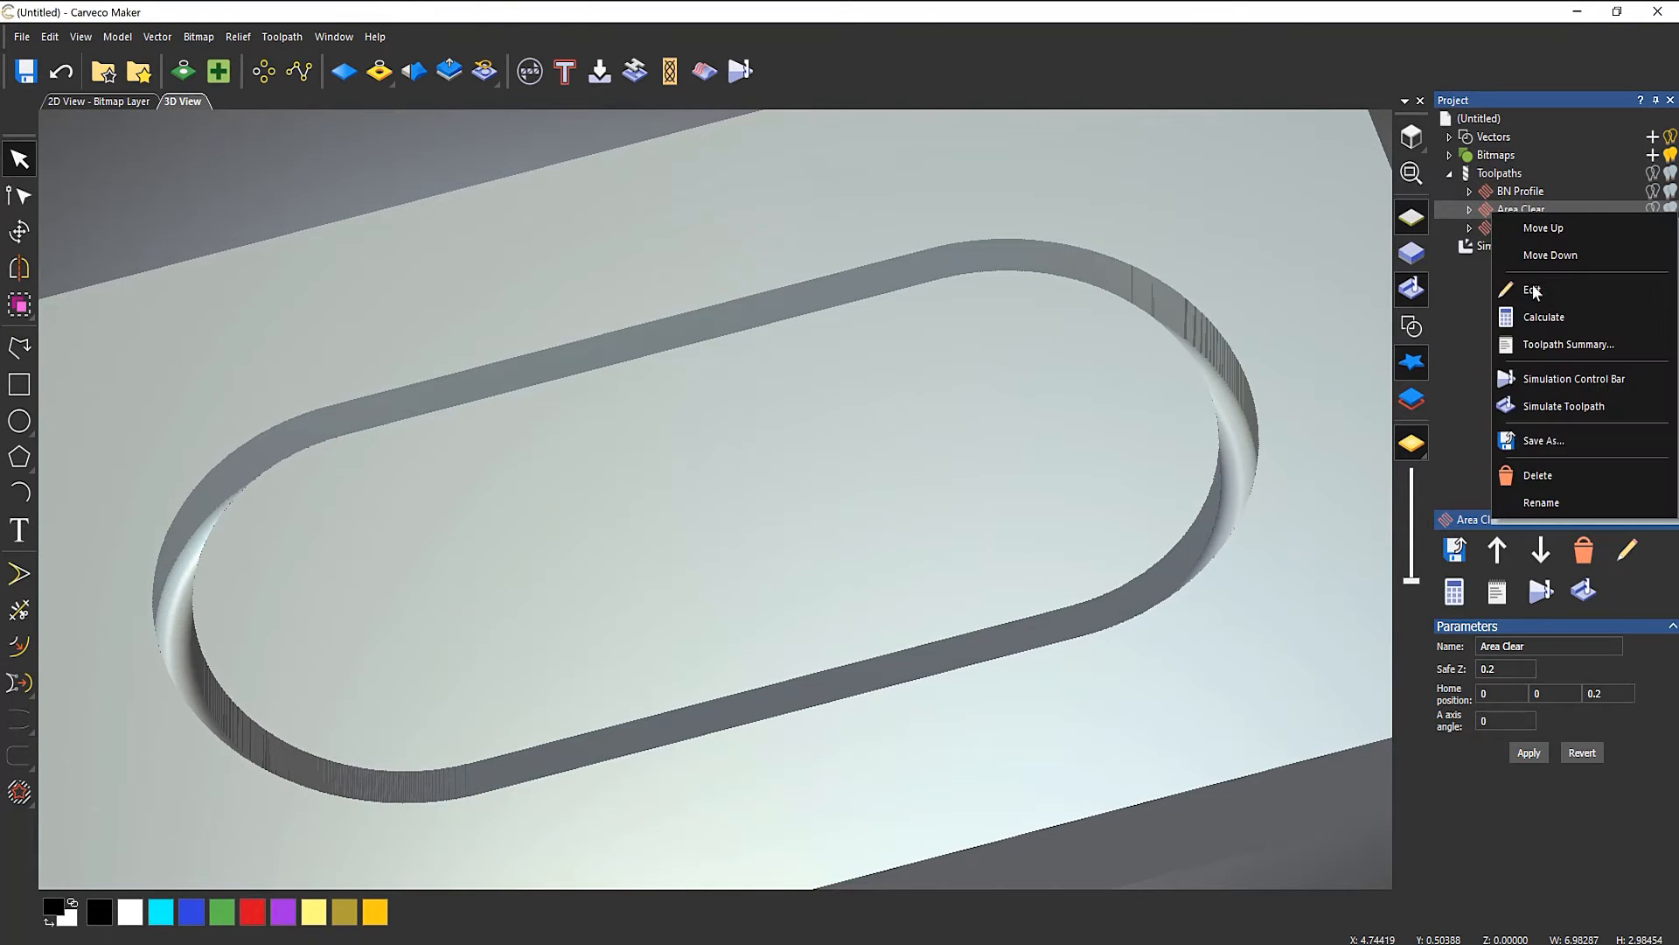
left_click(1566, 378)
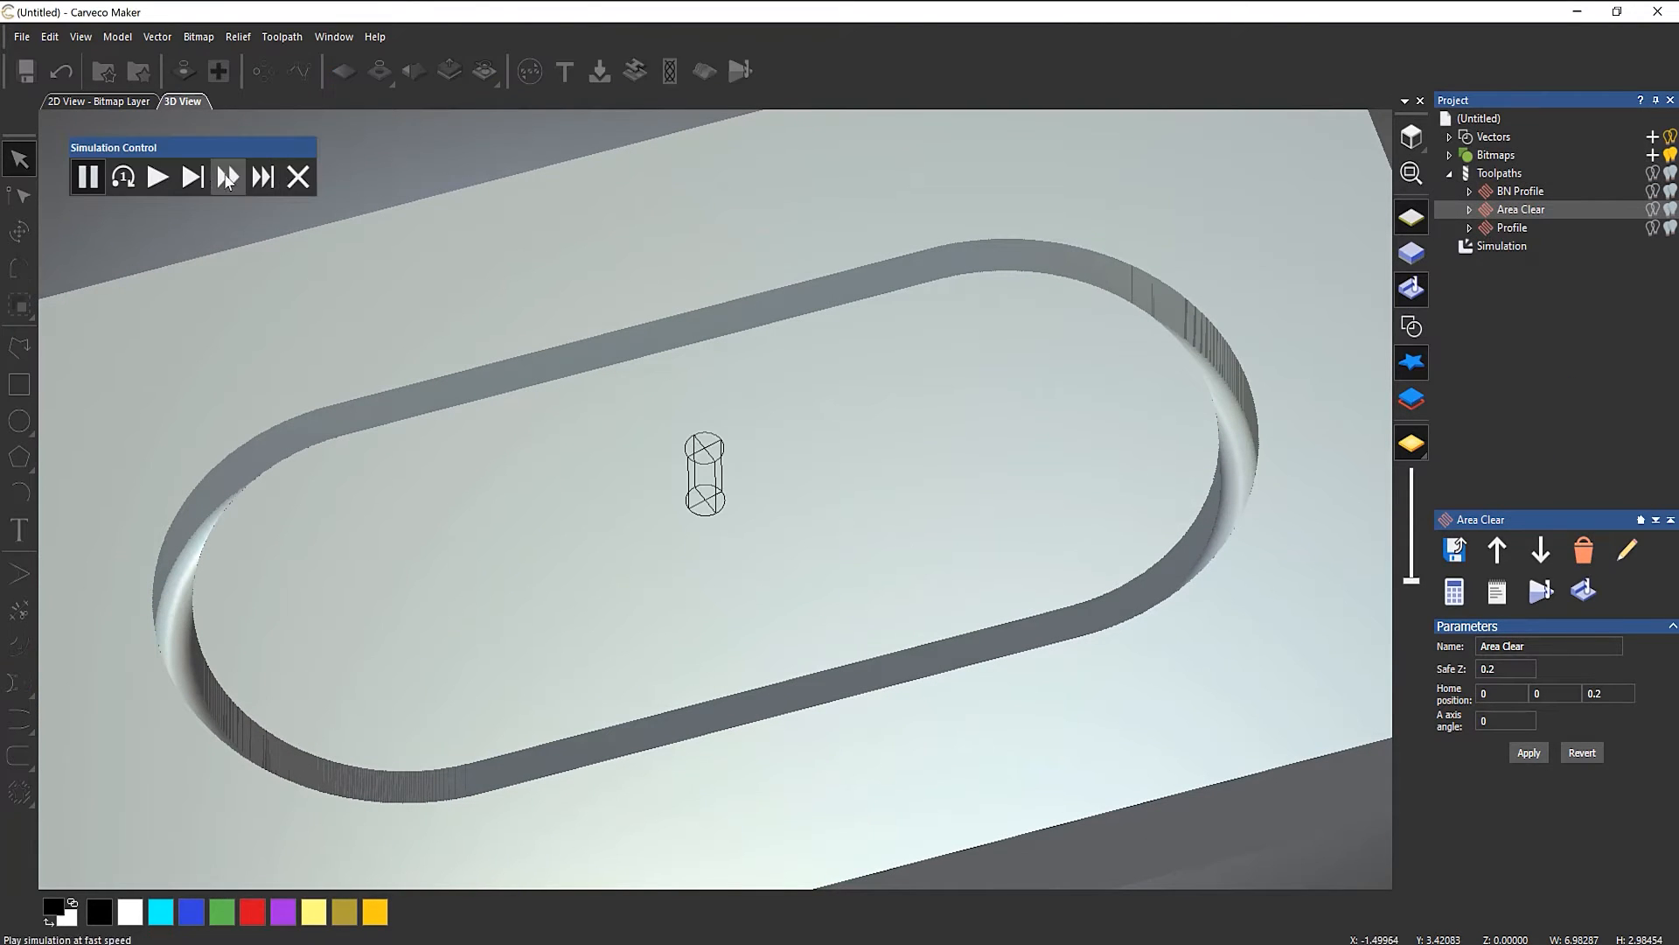
left_click(158, 177)
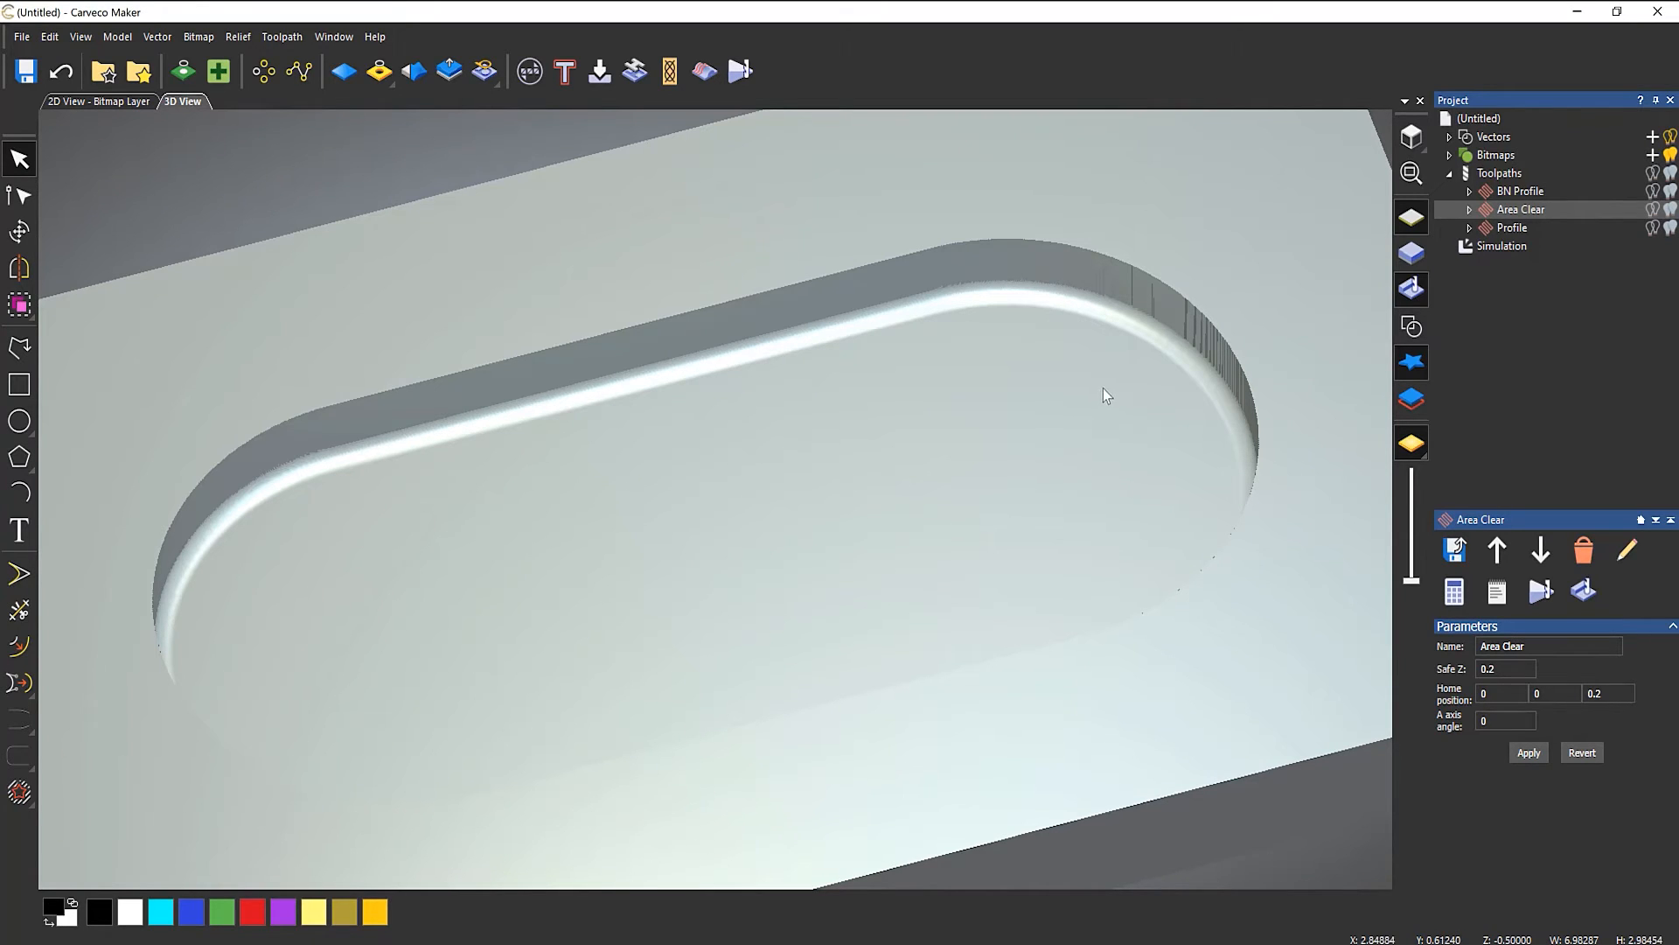
scroll(790, 453, "down", 3)
scroll(717, 544, "up", 2)
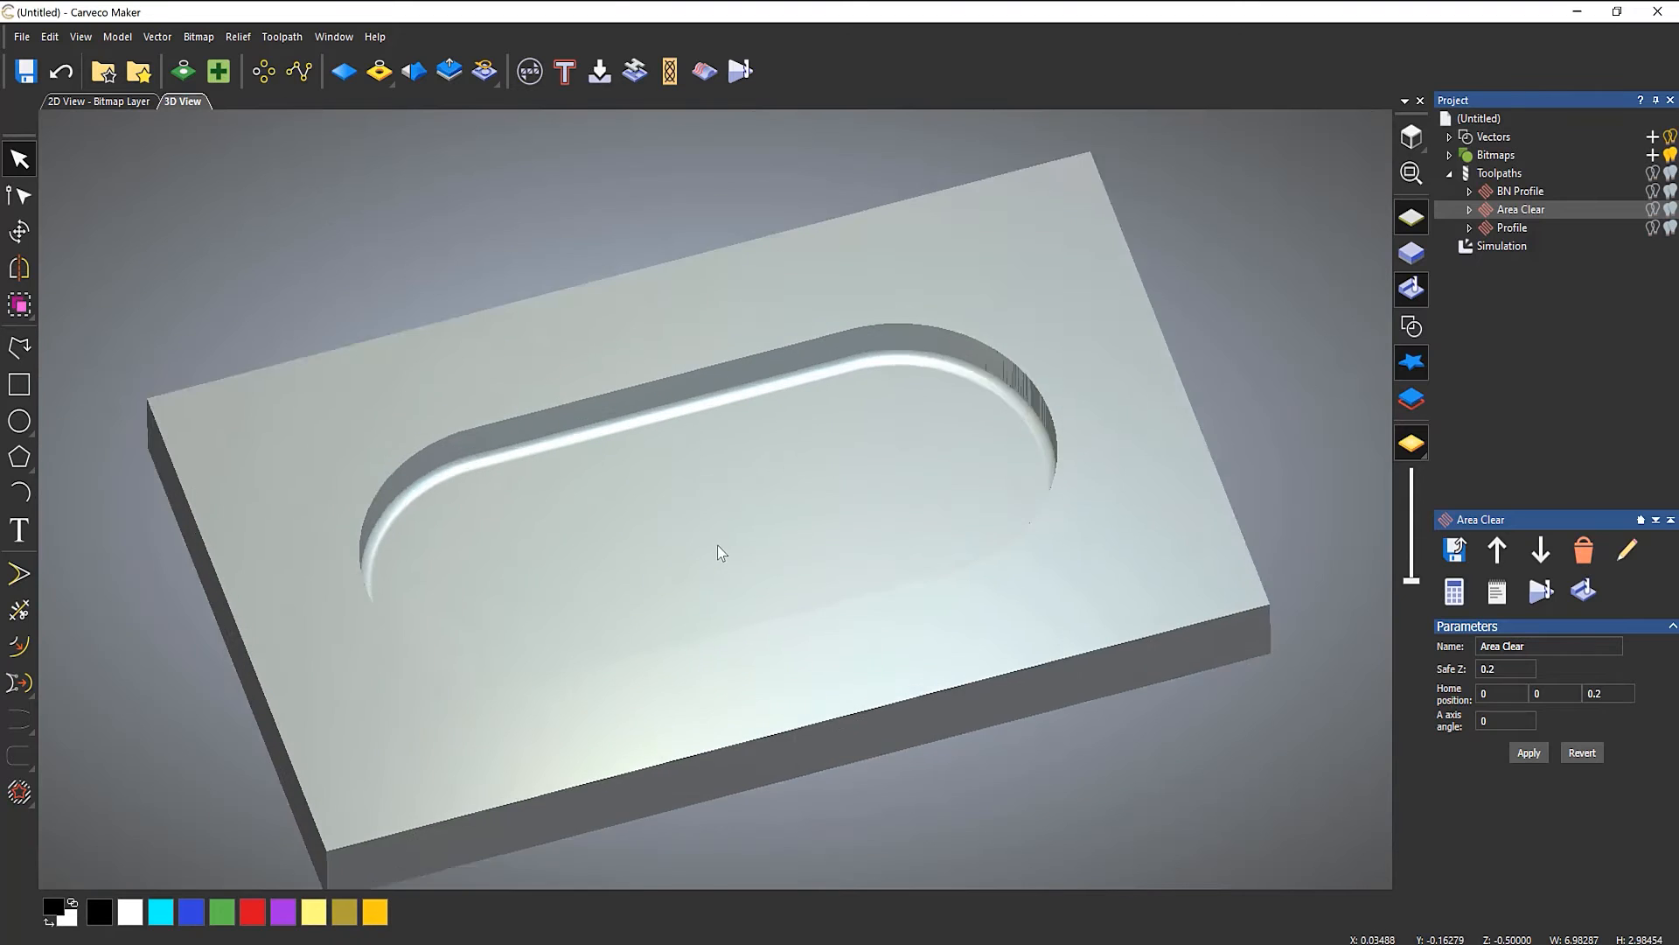
left_click_drag(901, 508, 960, 461)
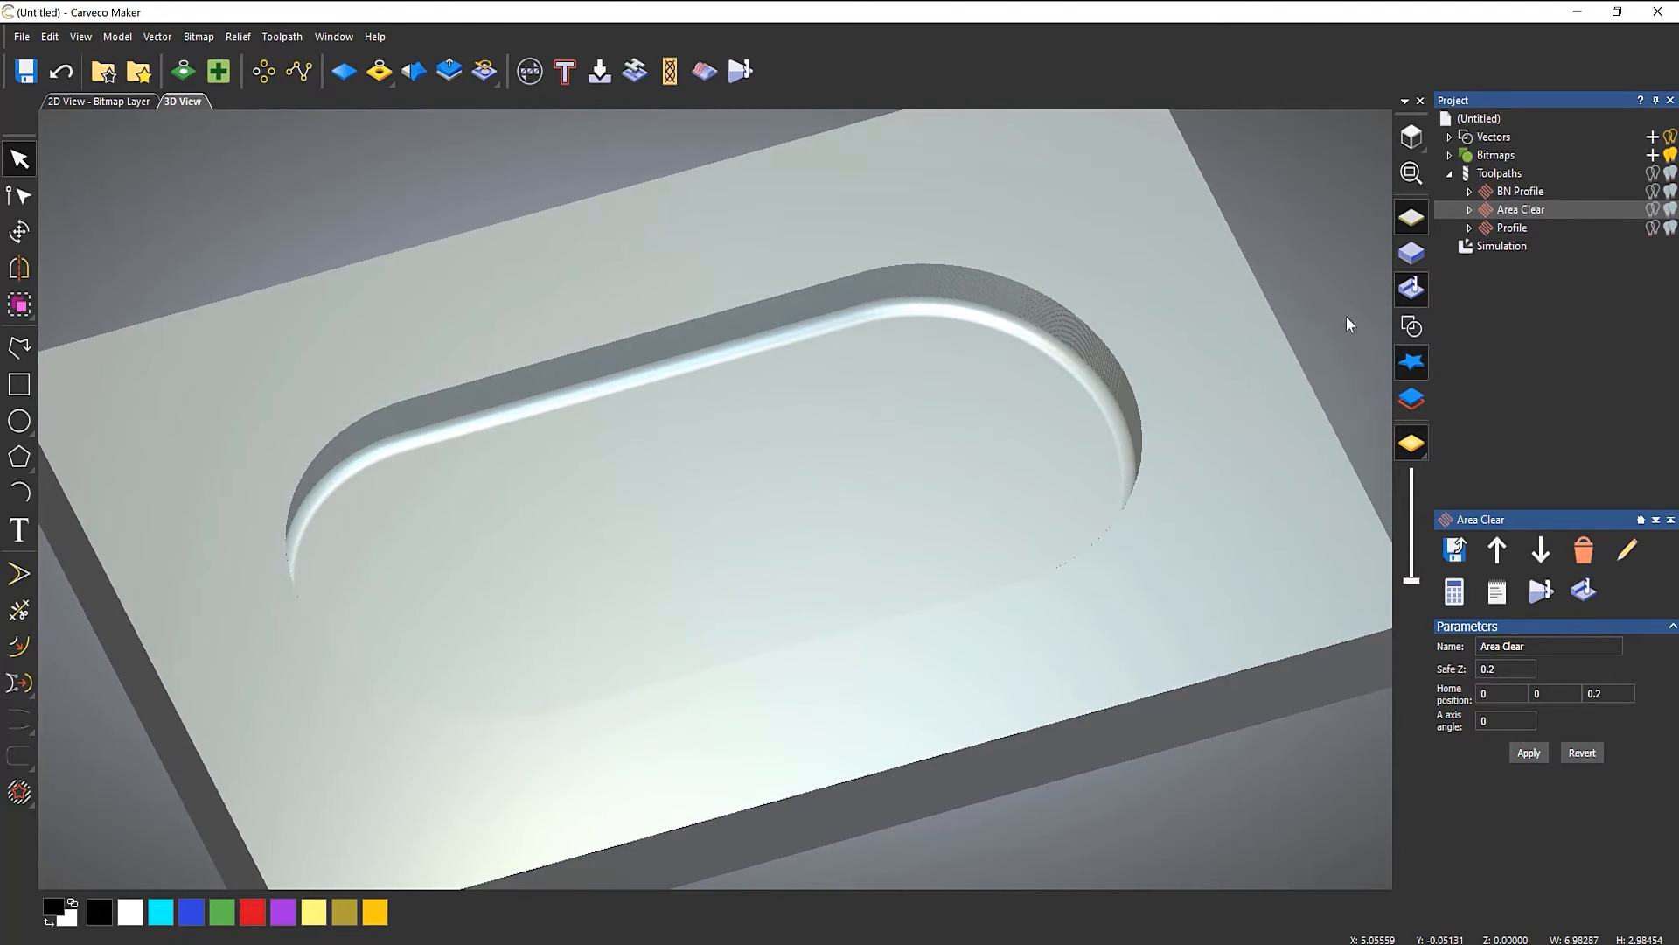
- Simulate the Profile cutout around the tray's outer outline, adding it to the existing simulation
right_click(1511, 229)
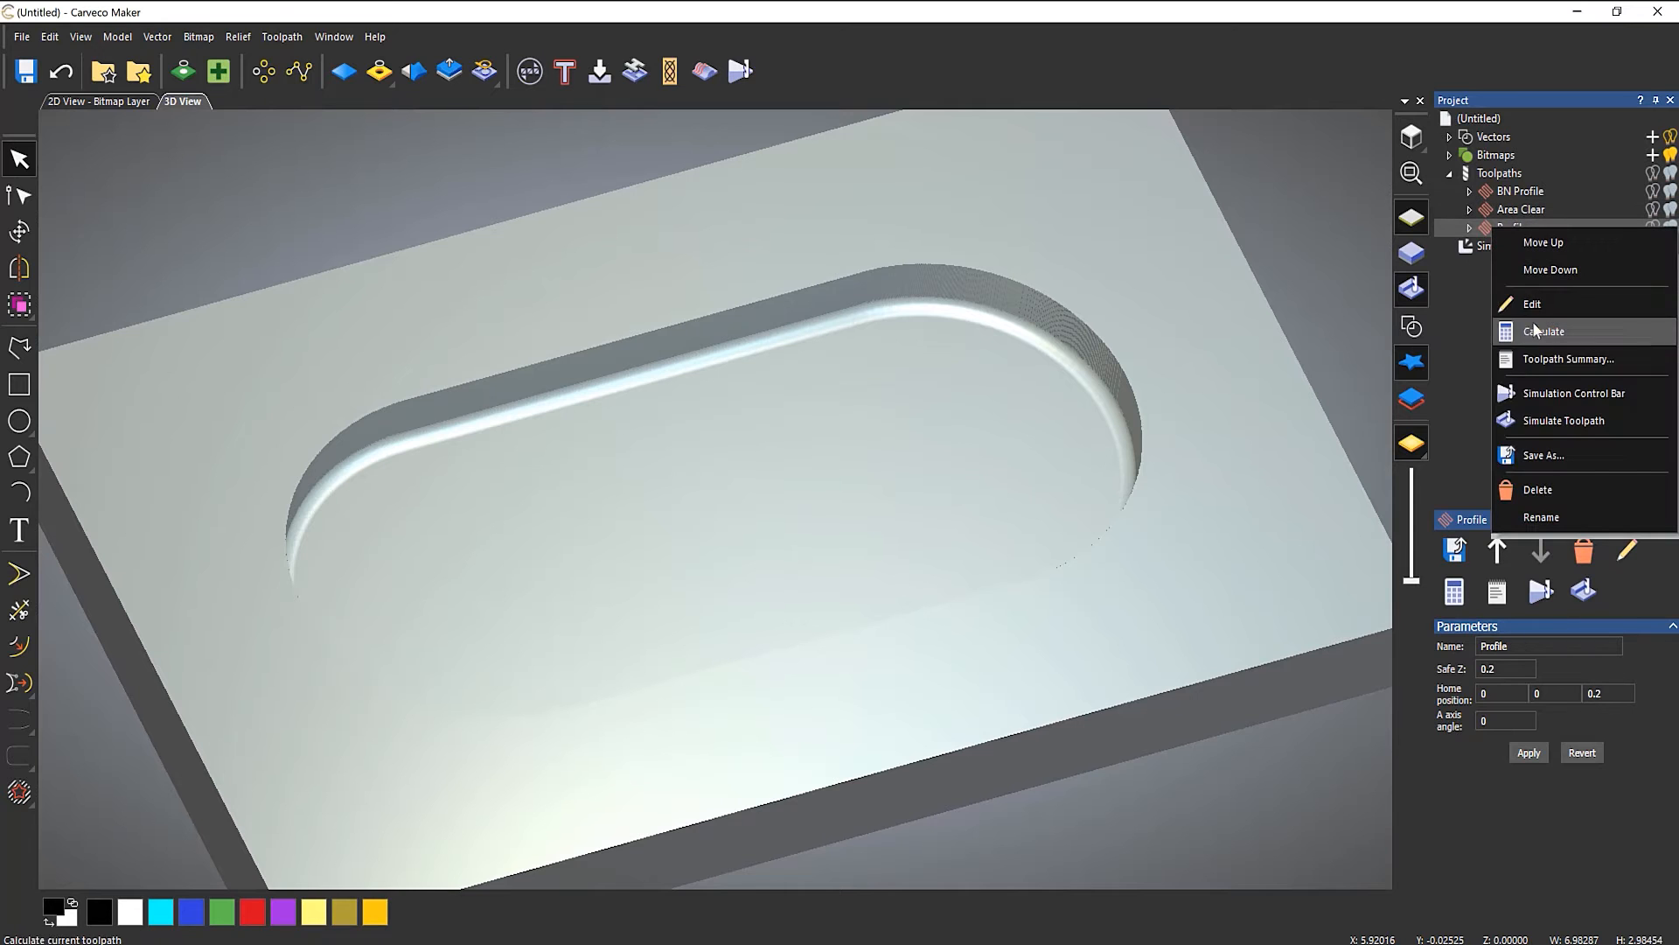
left_click(1557, 412)
mouse_move(1057, 353)
left_mouse_down()
mouse_move(968, 533)
mouse_move(1043, 369)
left_mouse_up()
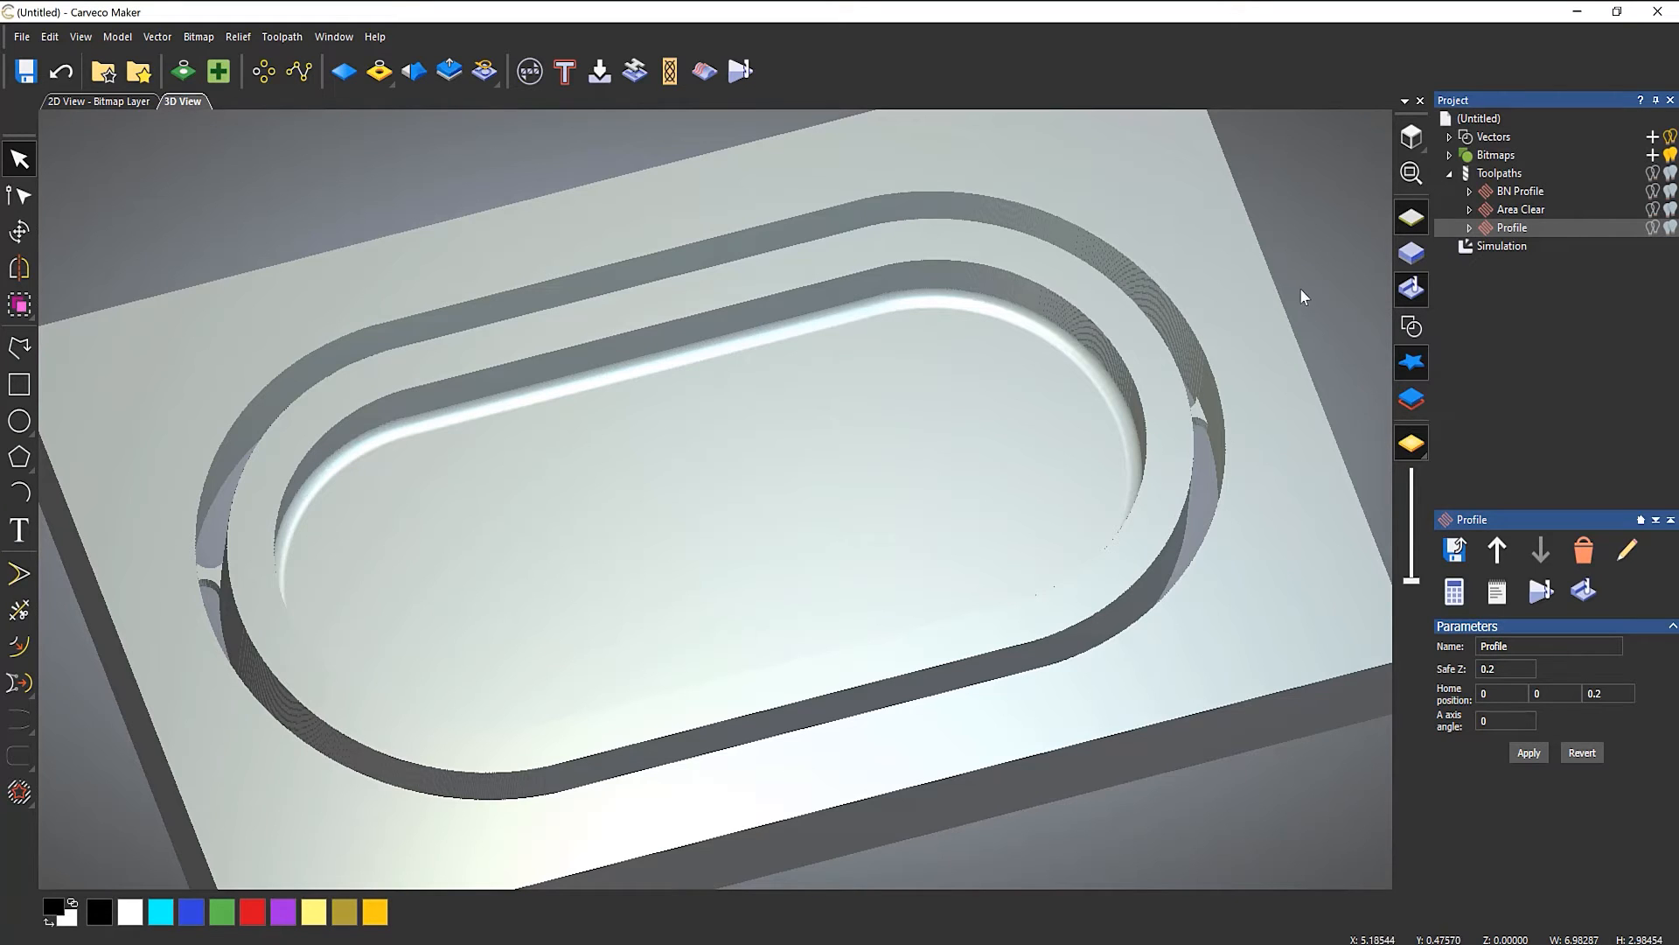
- Show the vectors over the simulated tray and select the original inner outline instead of the smaller offset
left_click(1411, 327)
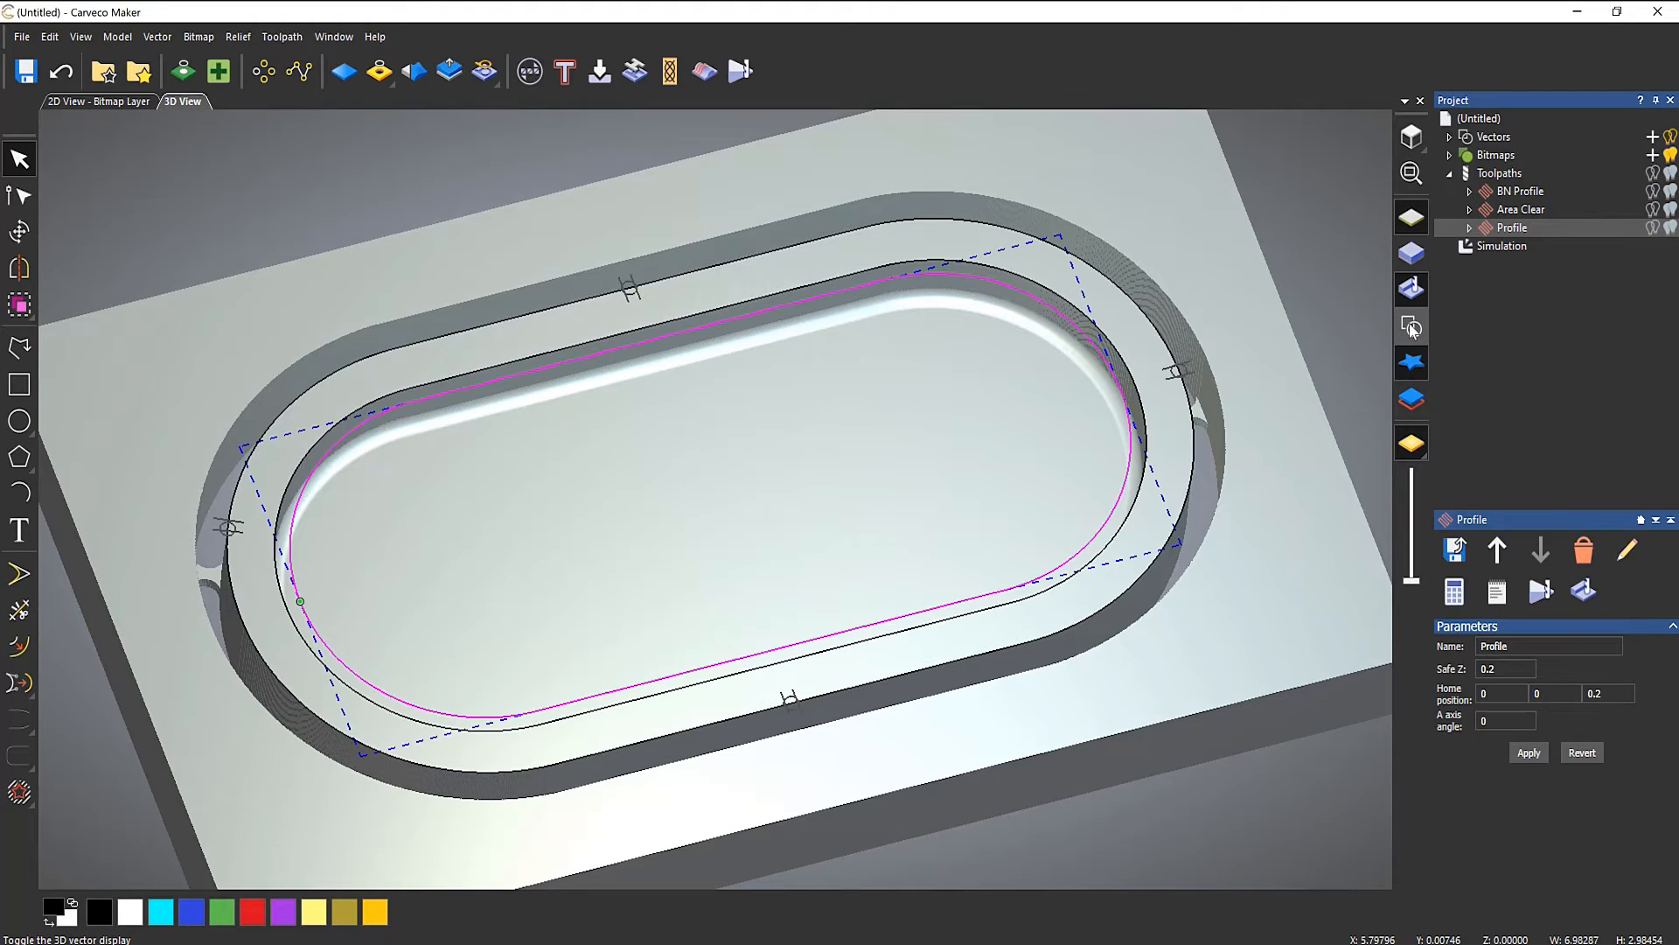
left_click(1318, 245)
left_click(1126, 363)
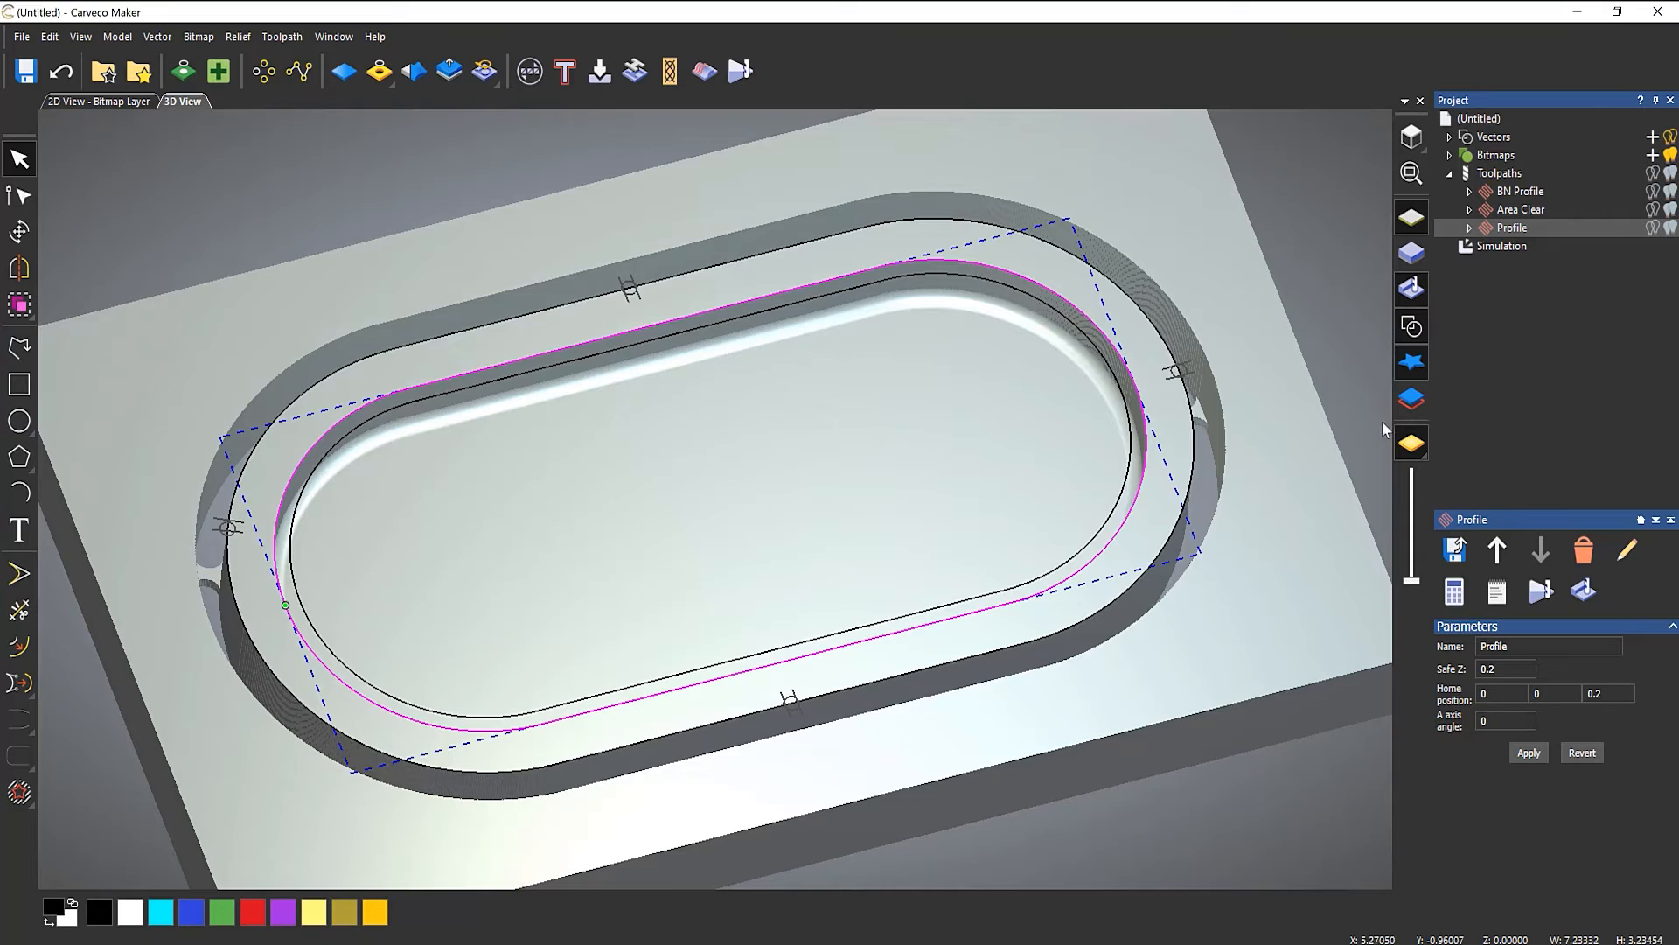
- Create an outside profile toolpath on the original inner outline with Ball Nose 1/4 Inch, finish depth 0.125 inches
left_click(1499, 173)
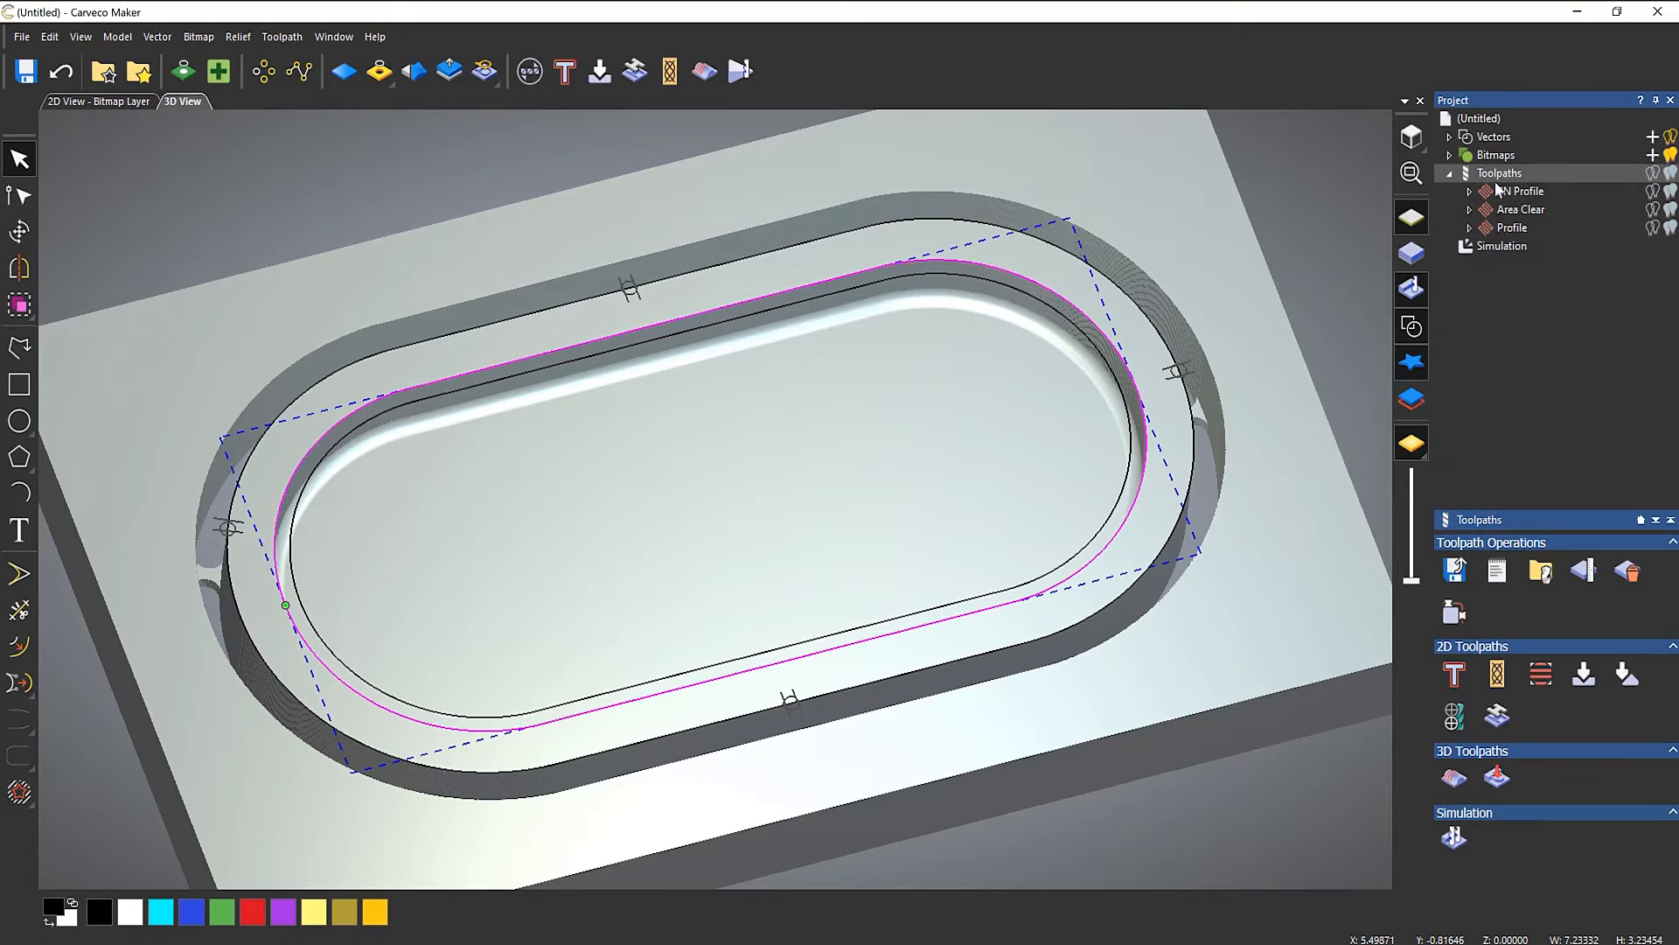
left_click(1456, 675)
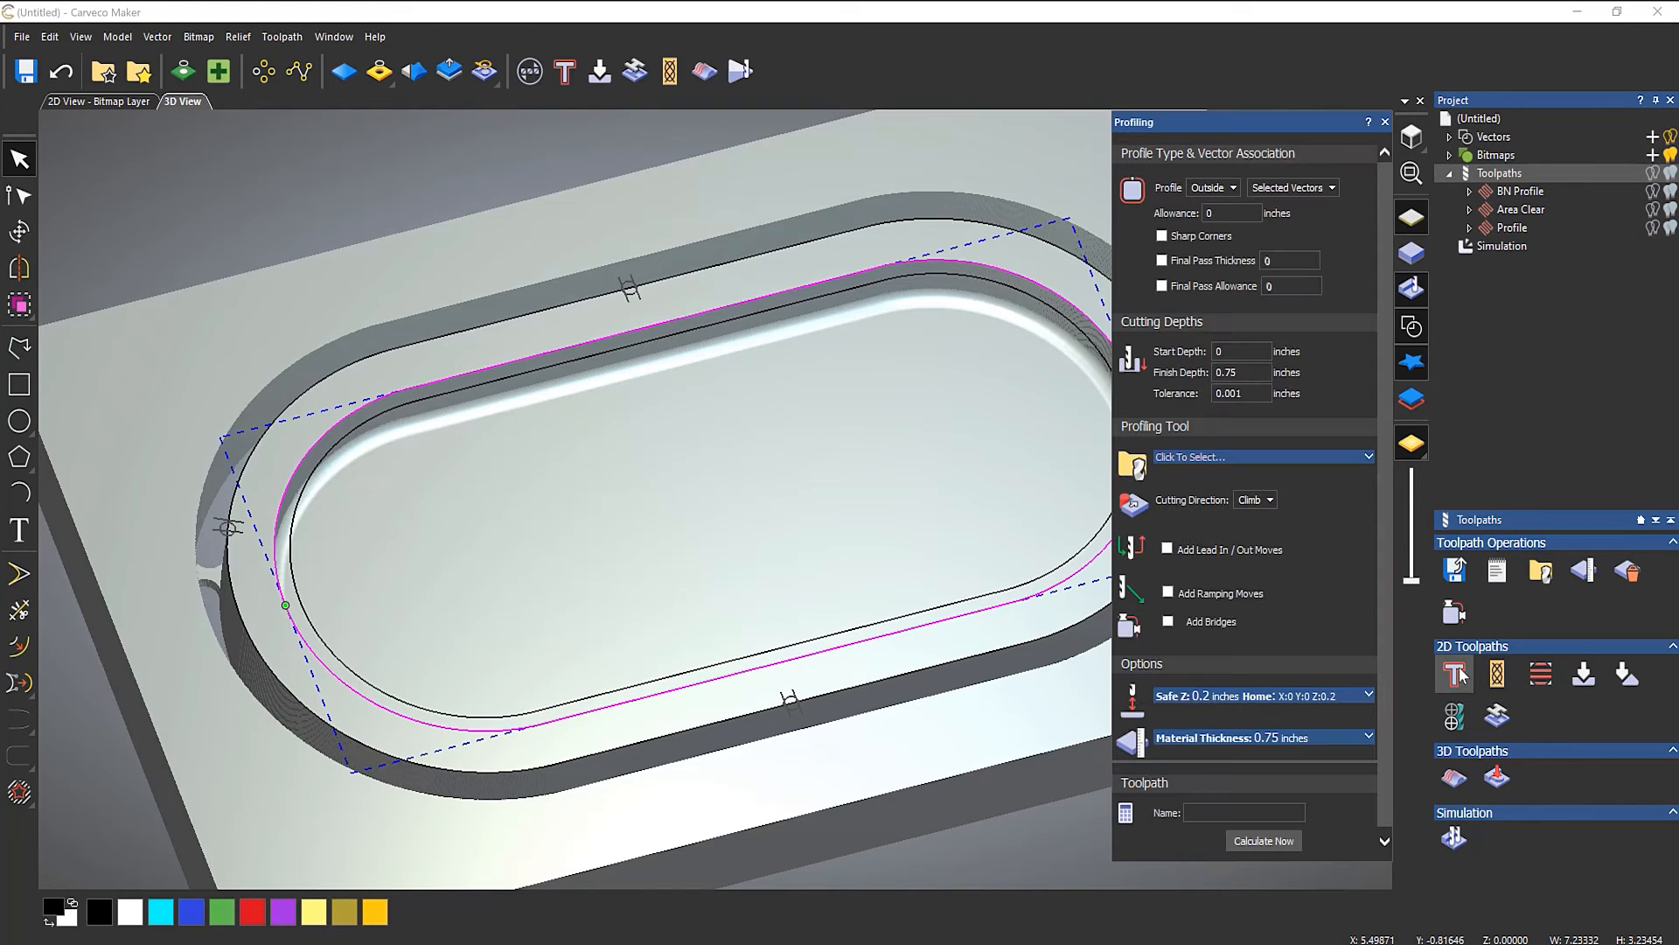
left_click_drag(853, 476, 816, 470)
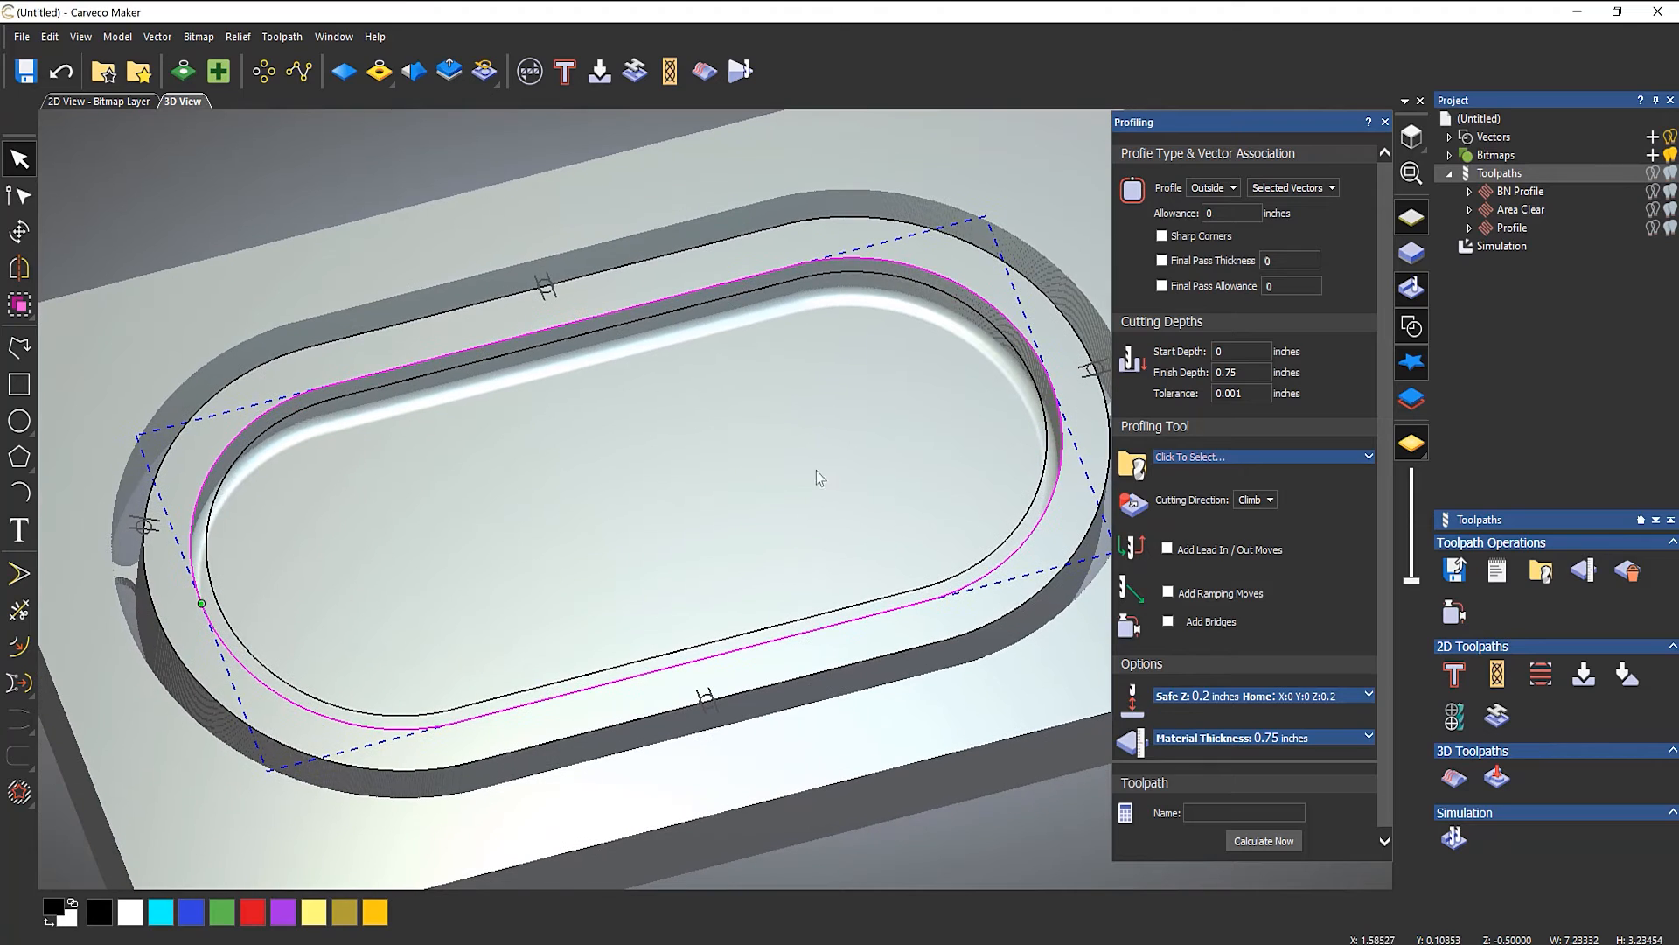
left_click(1186, 456)
left_click(669, 575)
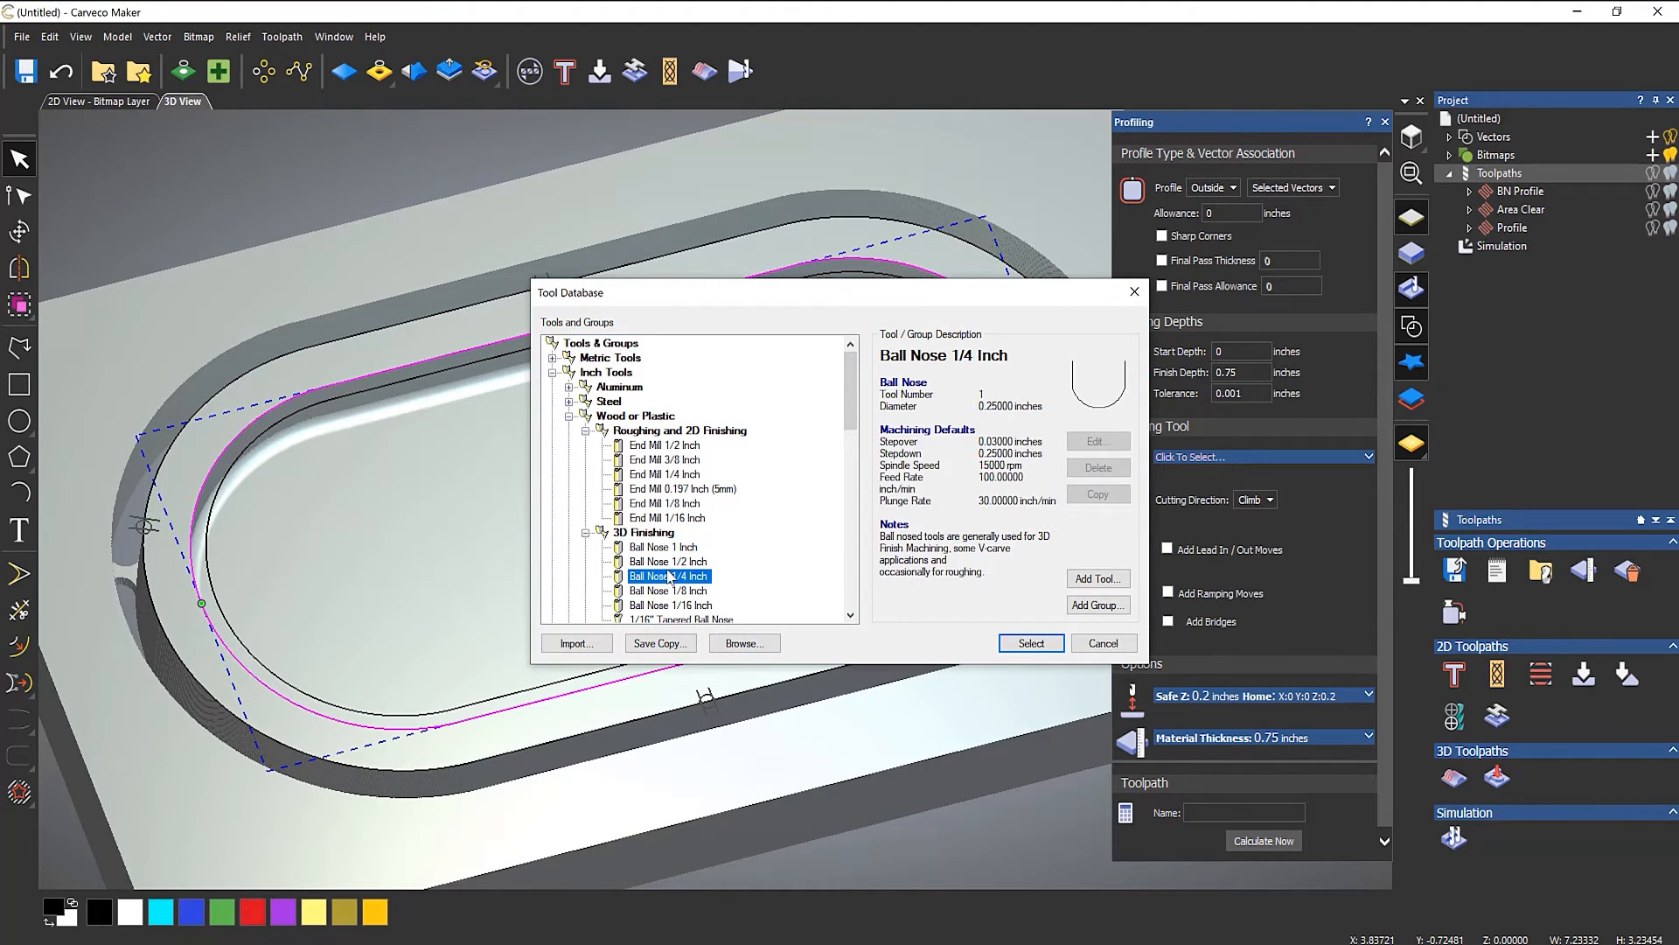
left_click(1036, 644)
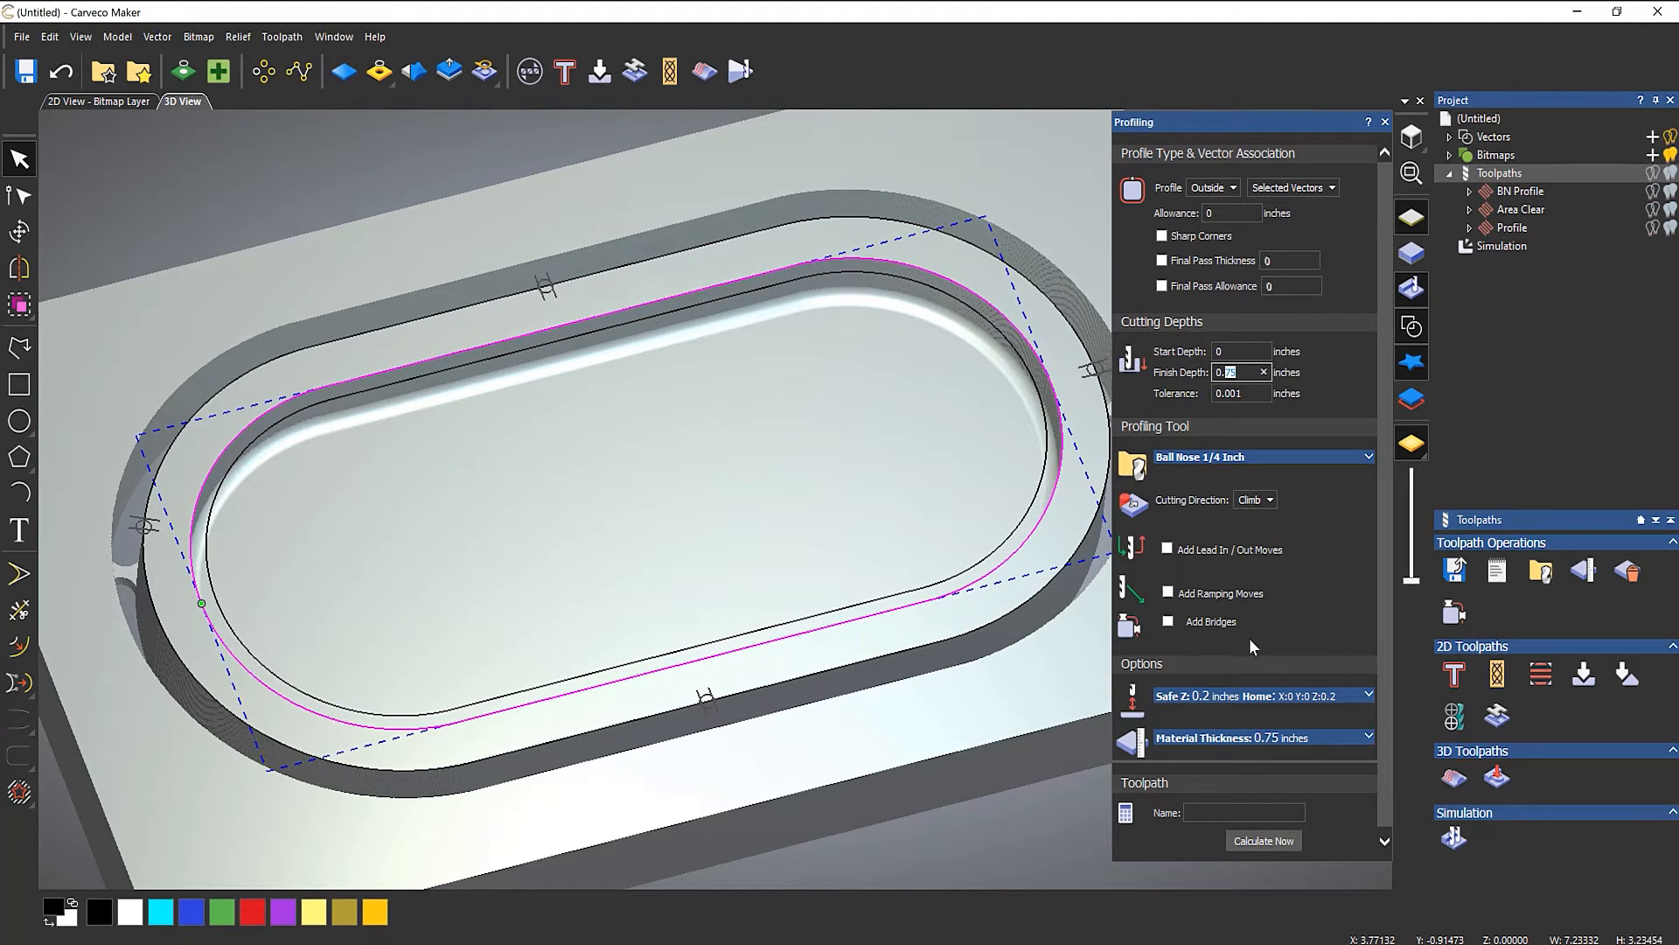
type("125")
left_click(1256, 841)
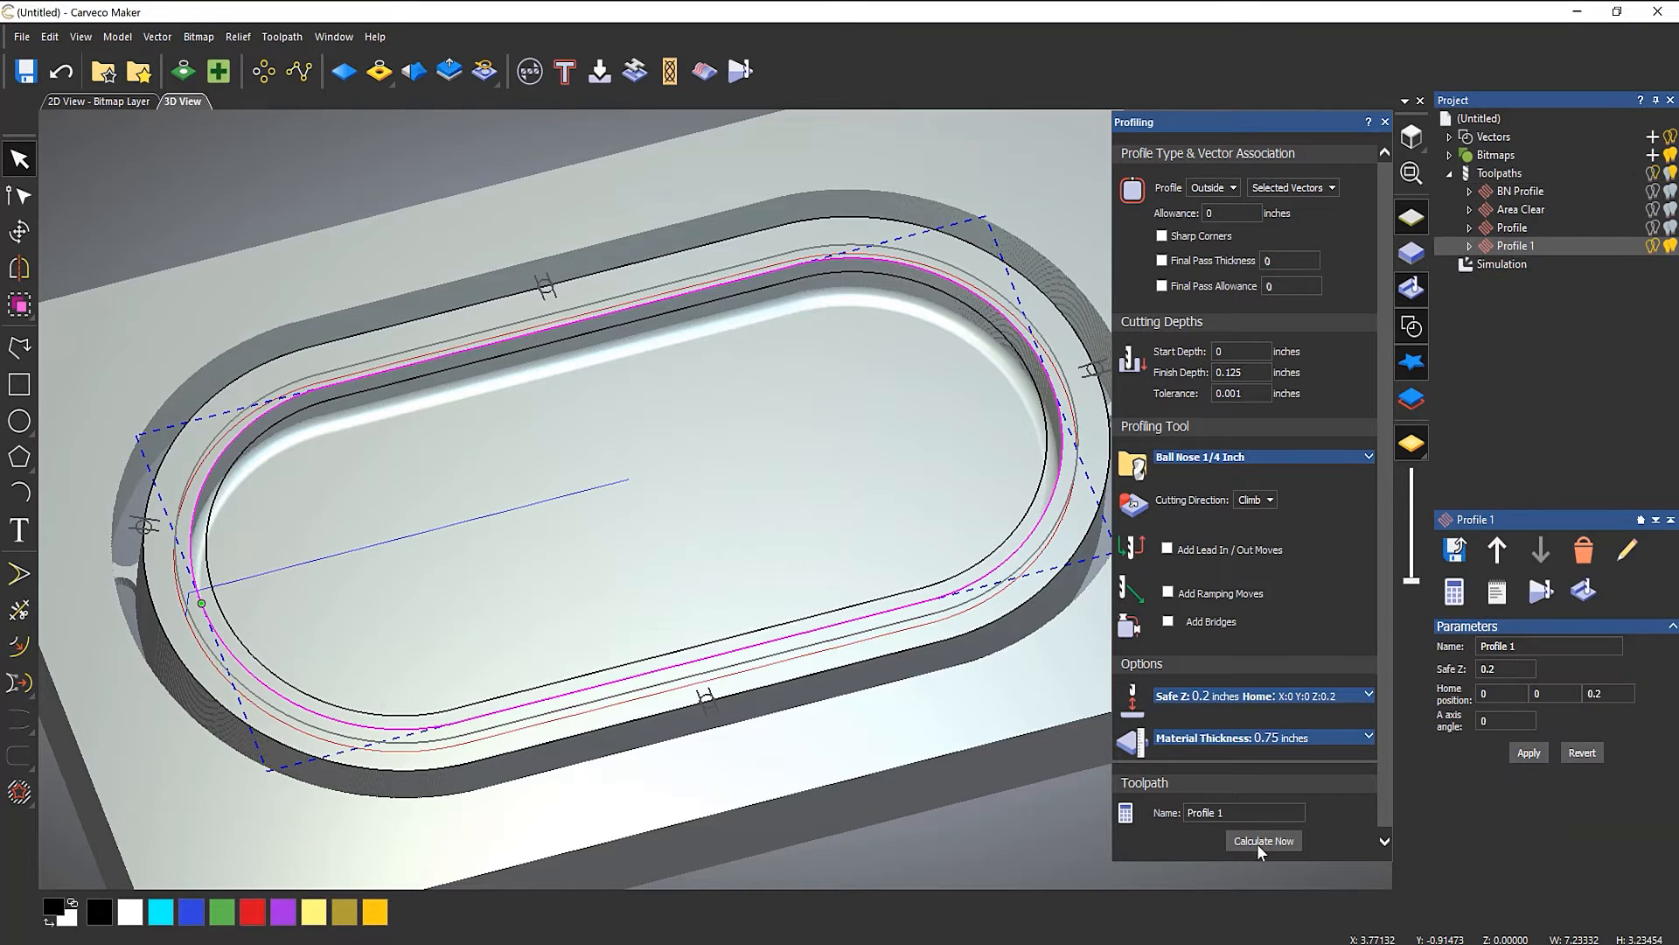
- Close the profiling settings, simulate the Profile 1 toolpath on top of the existing cuts and inspect the rim around the pocket
right_click(1506, 251)
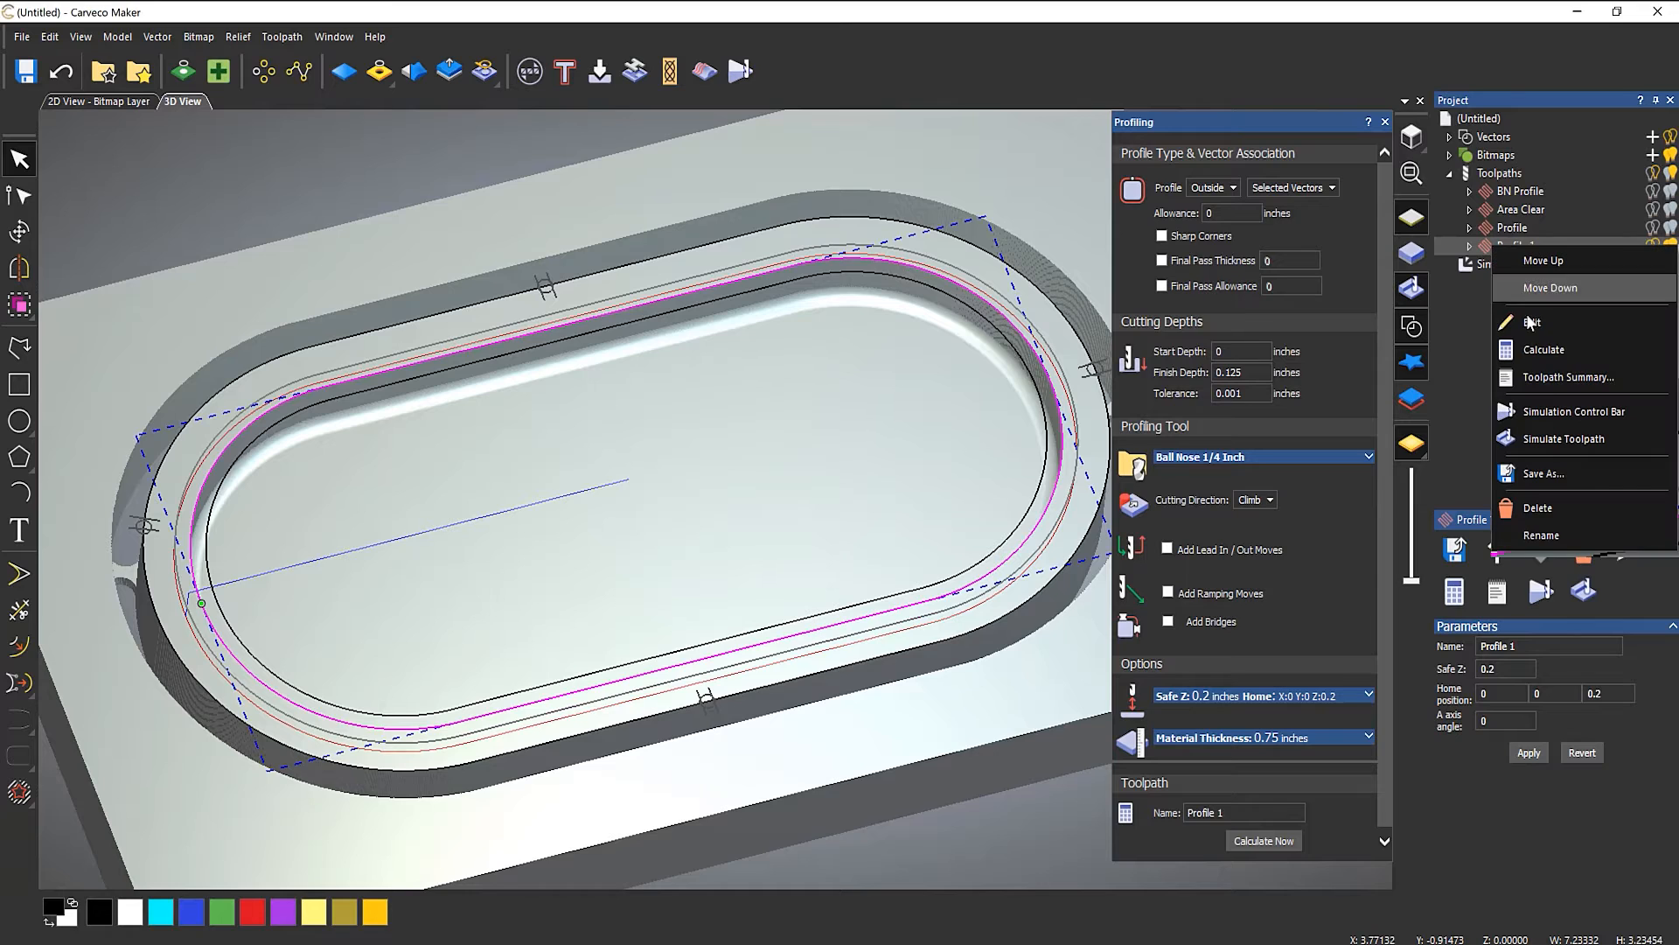
left_click(1390, 133)
left_click(1385, 122)
left_click(896, 376)
middle_click_drag(897, 376, 968, 386)
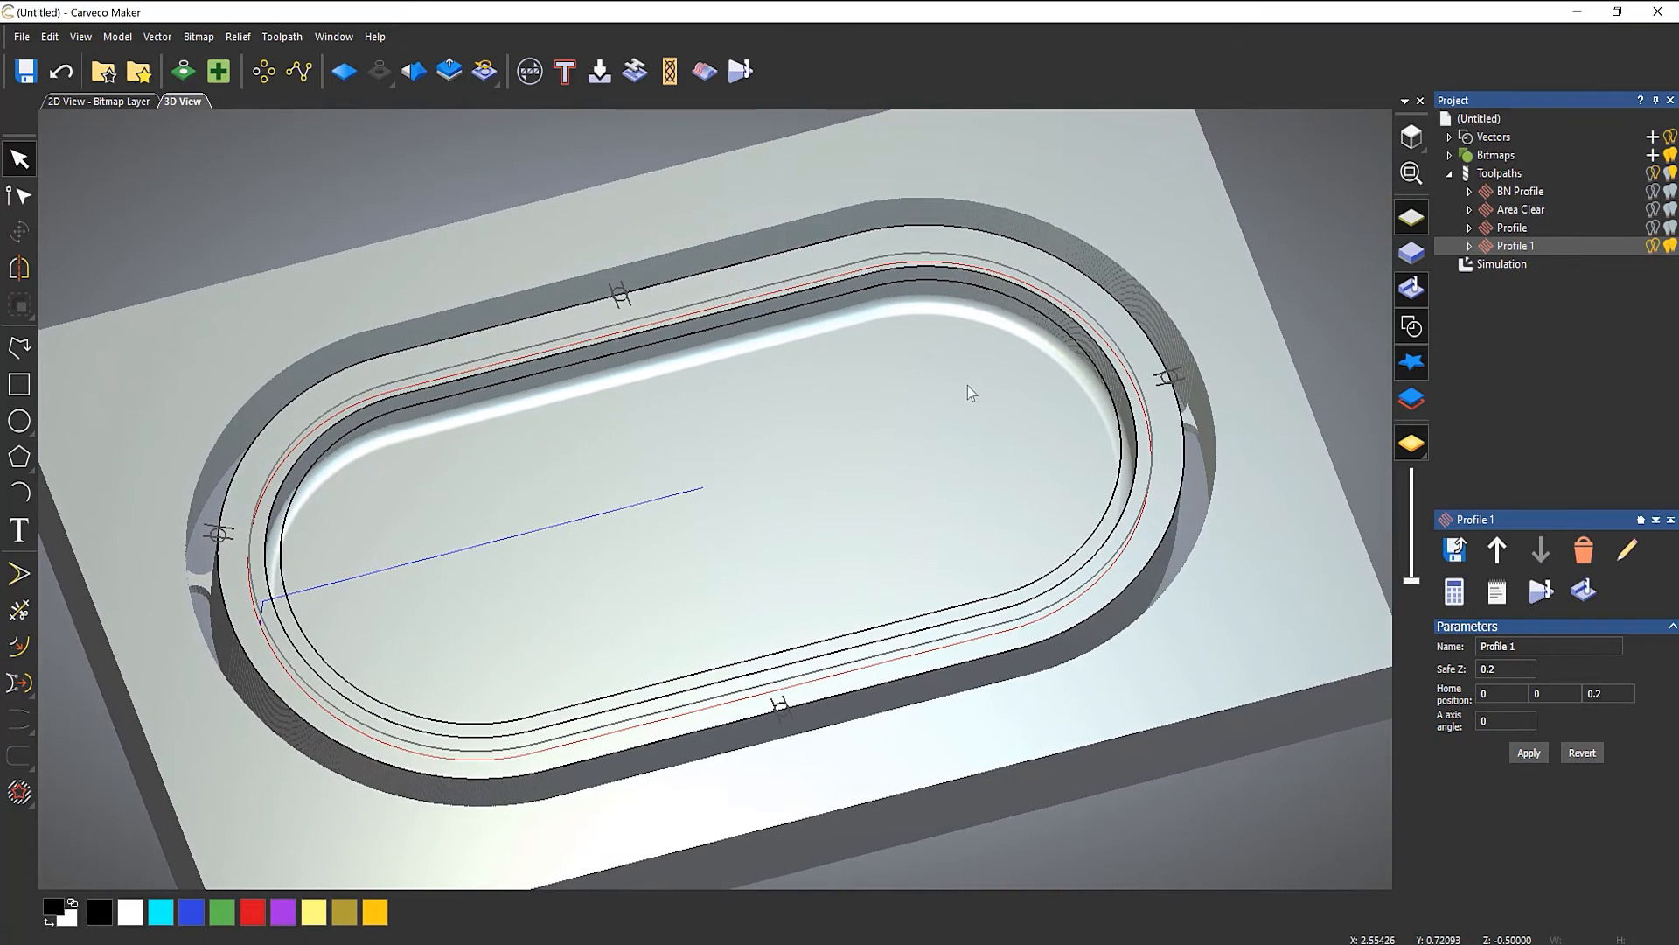
right_click(1496, 243)
left_click(1580, 402)
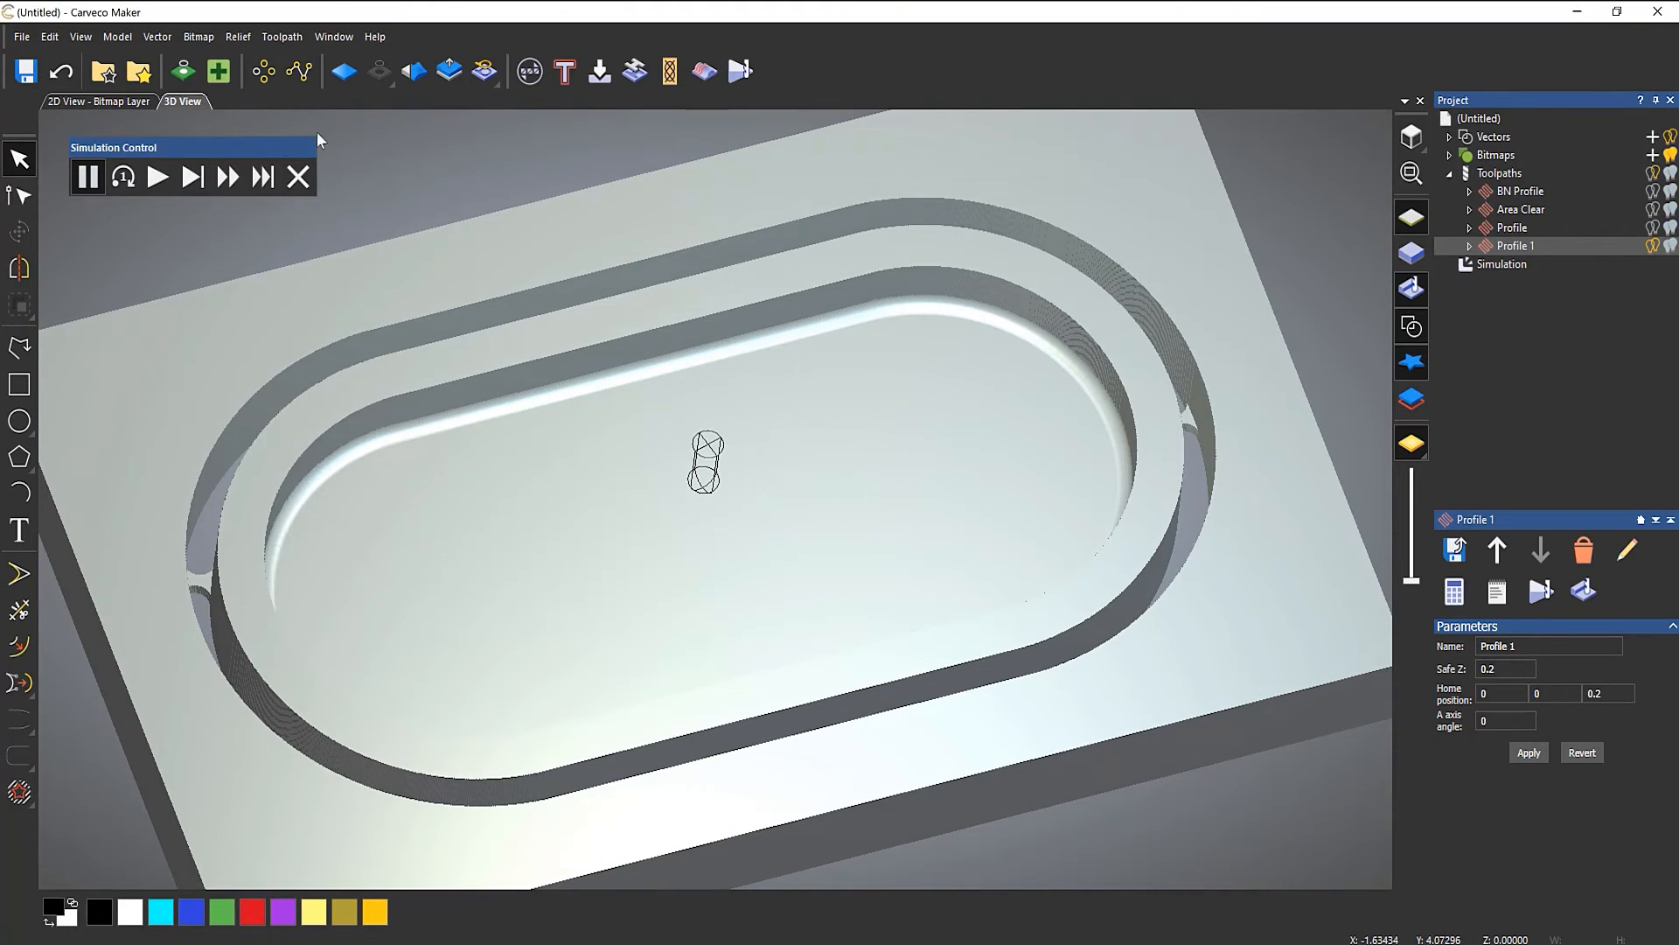
left_click(155, 178)
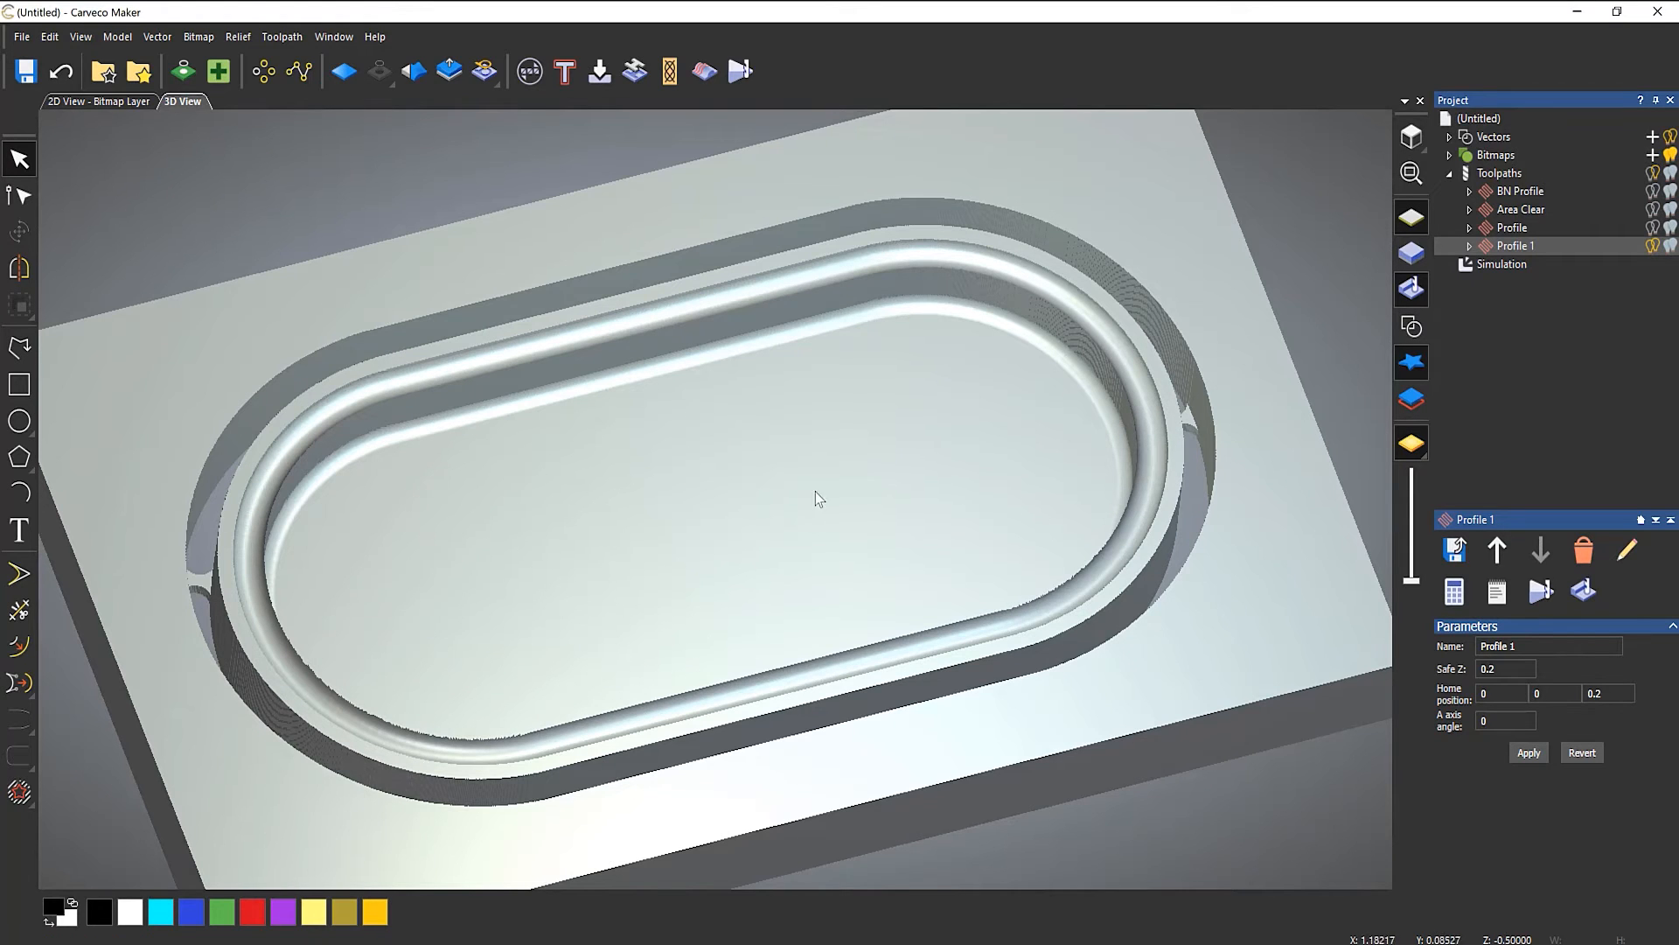
left_click_drag(815, 492, 868, 423)
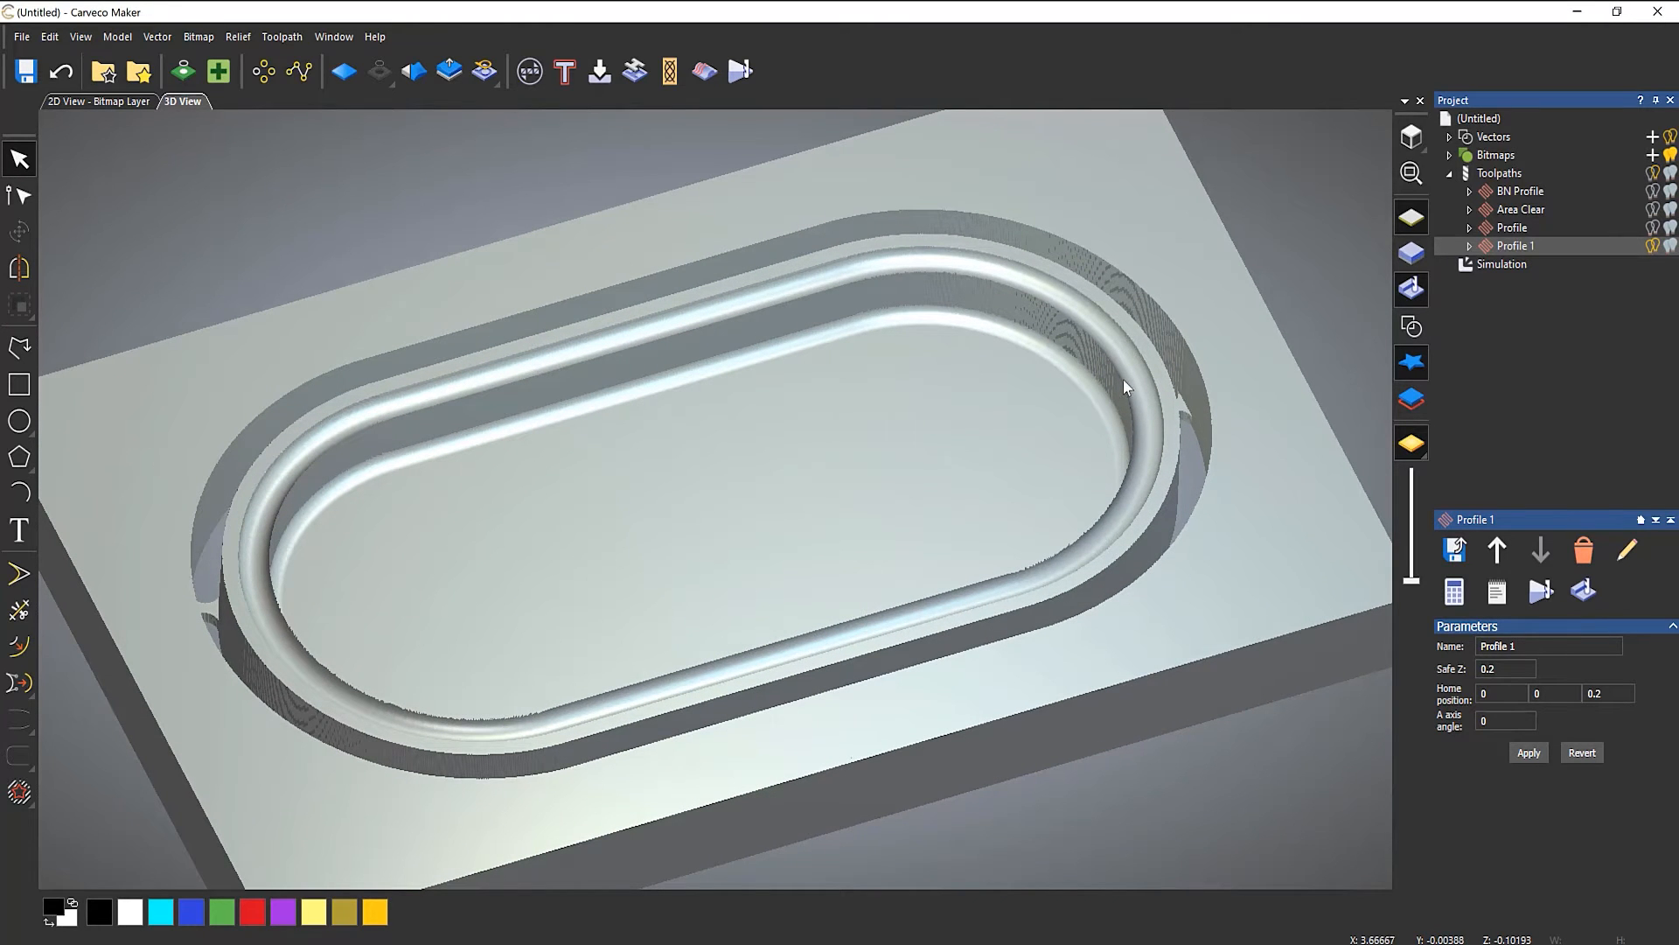
left_click_drag(359, 688, 311, 630)
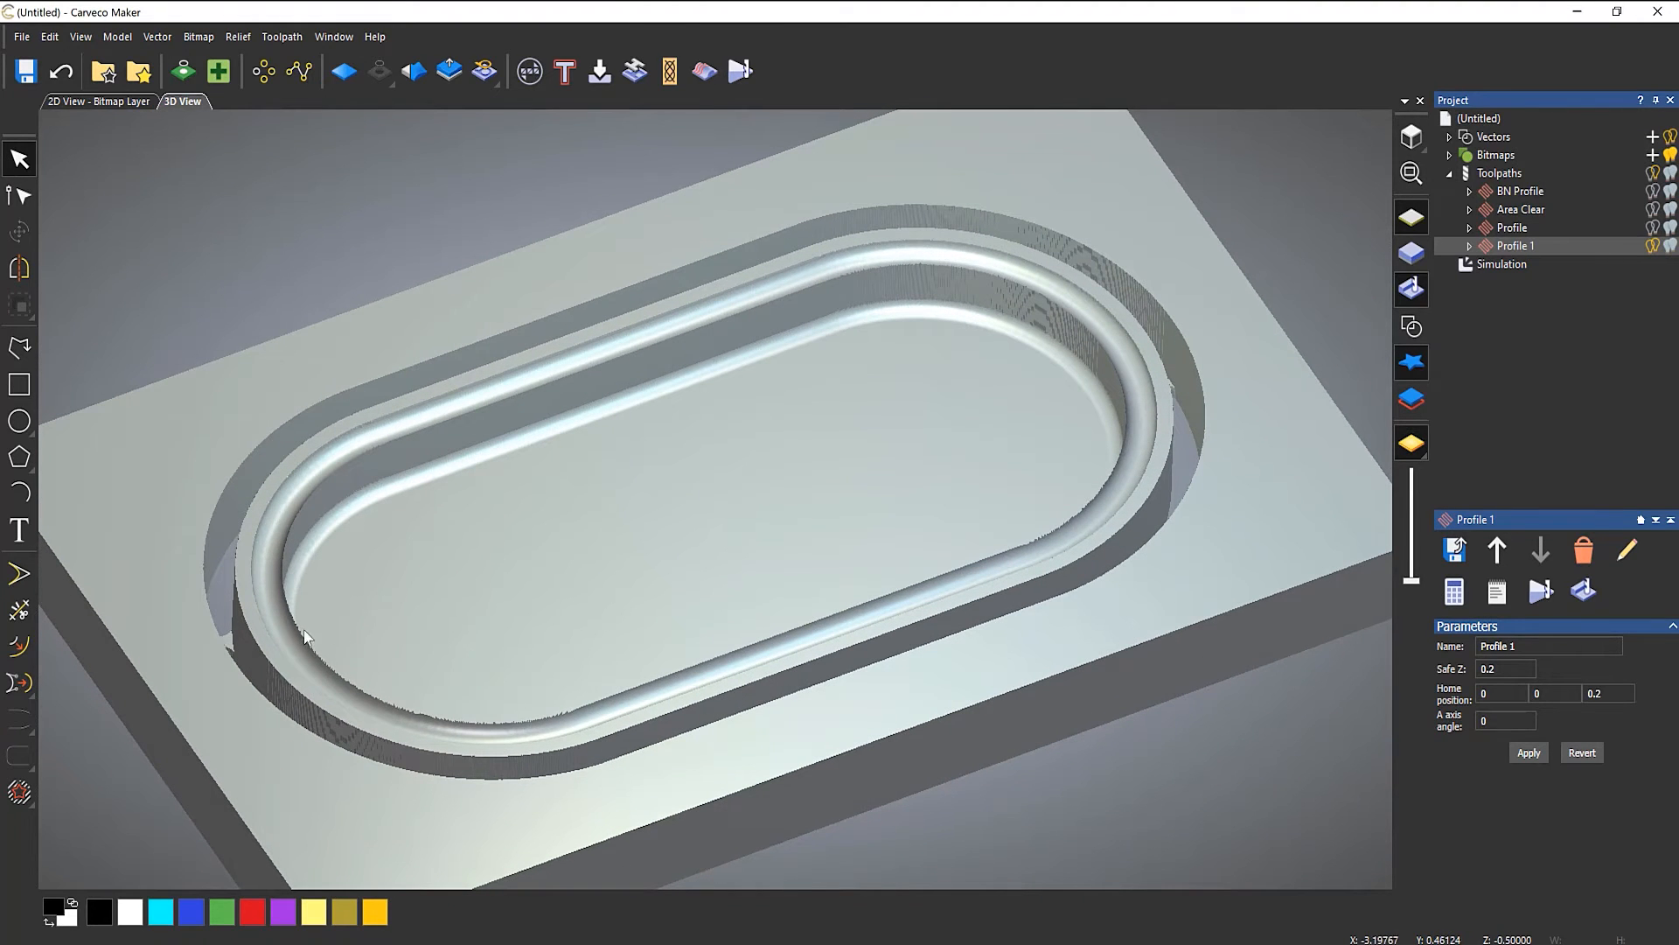
left_click_drag(420, 433, 768, 568)
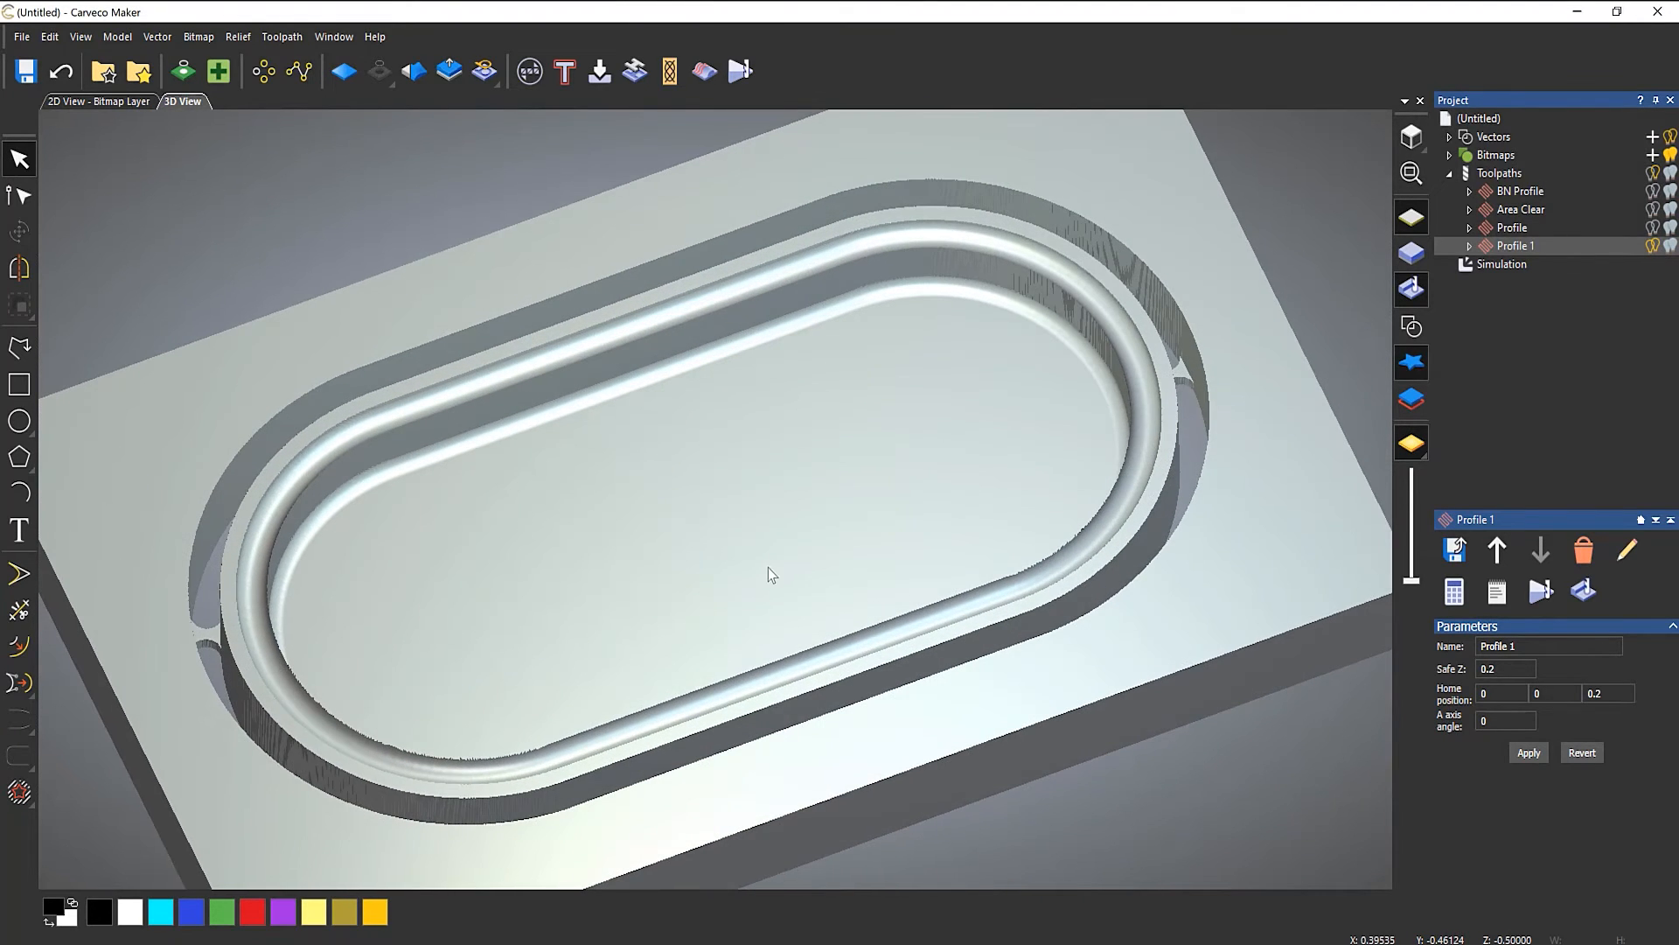
- Edit the Profile 1 toolpath to run Along the selected inner outline instead of outside it, and recalculate it
double_click(1513, 247)
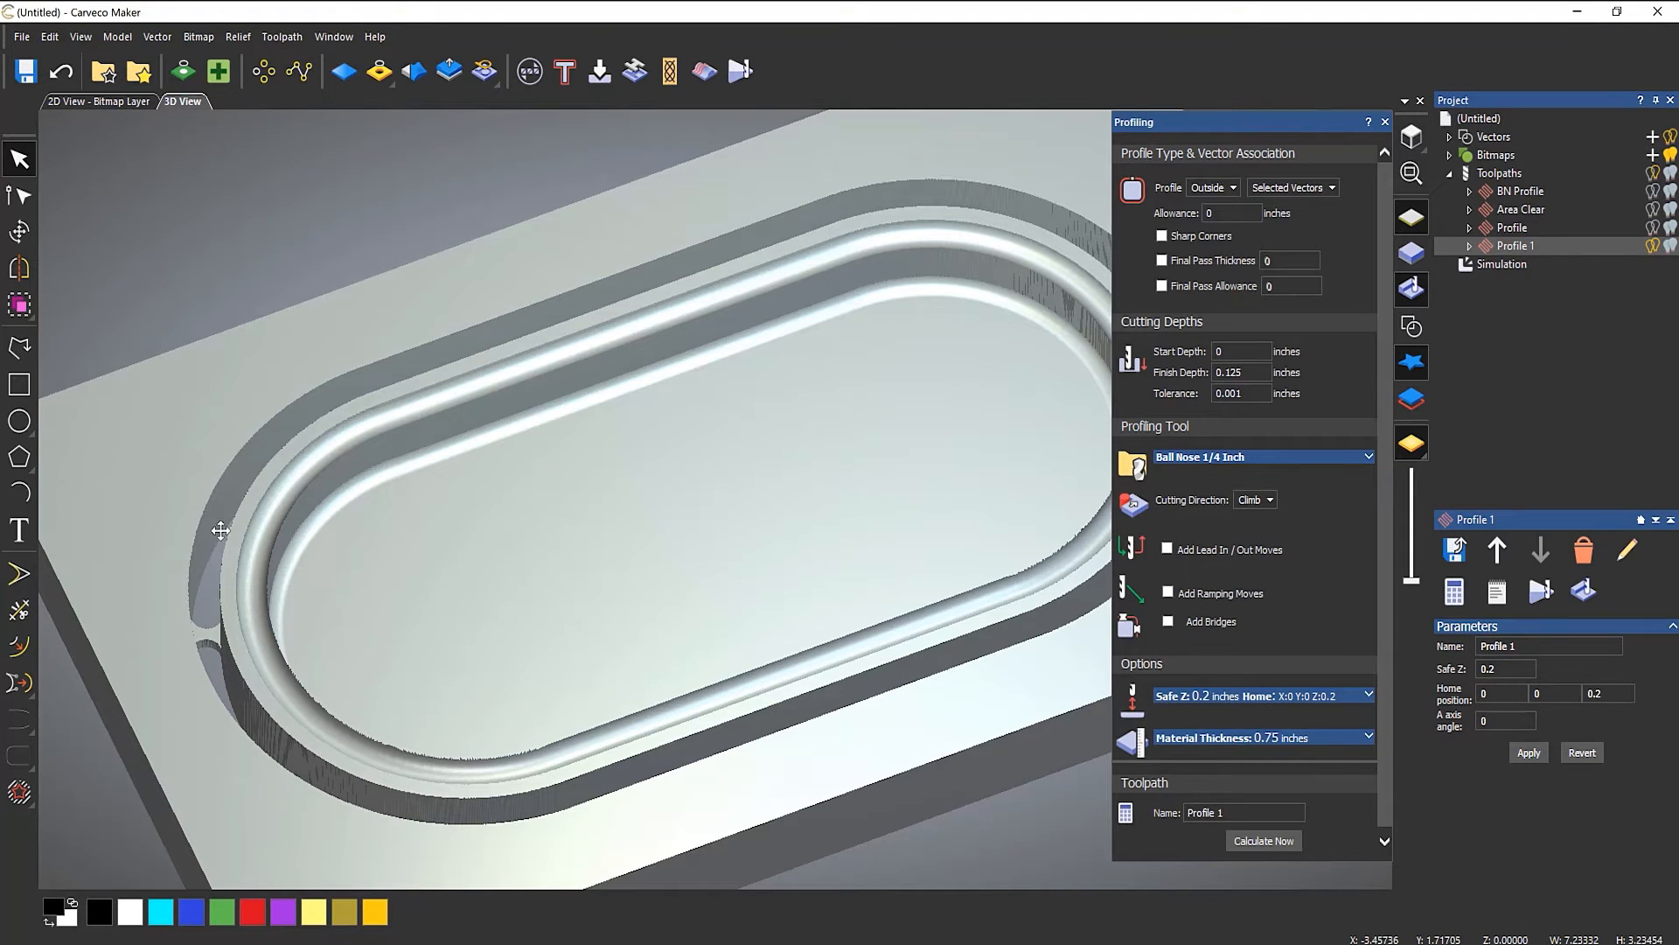
left_click(1205, 210)
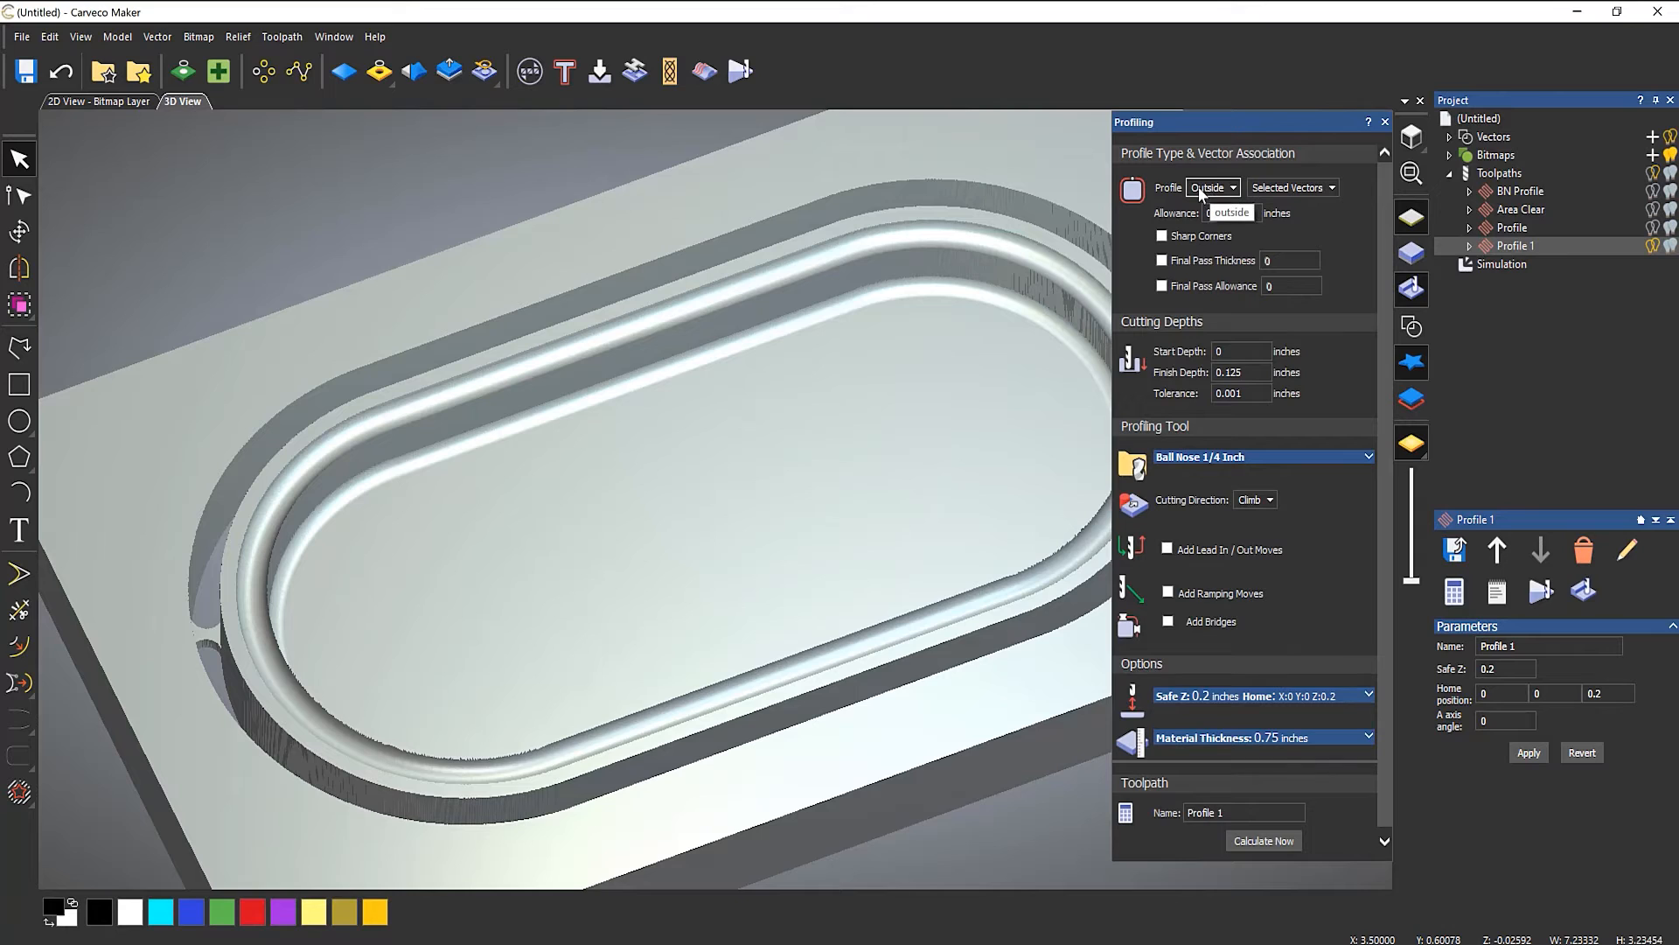
left_click(1200, 191)
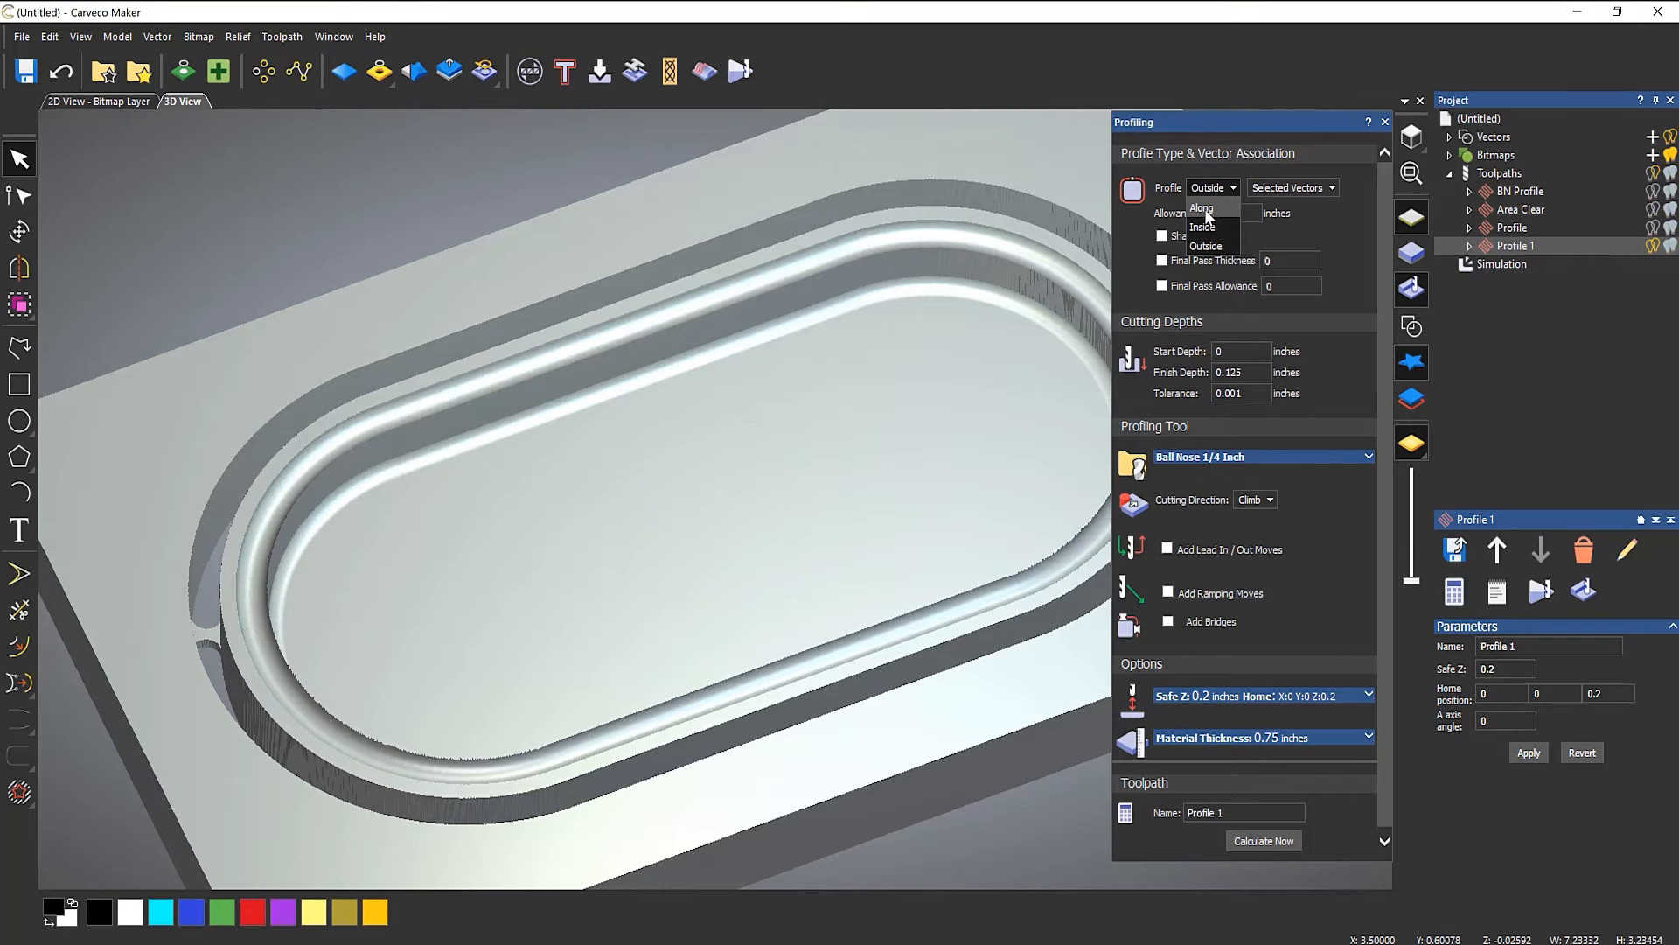
left_click(1204, 209)
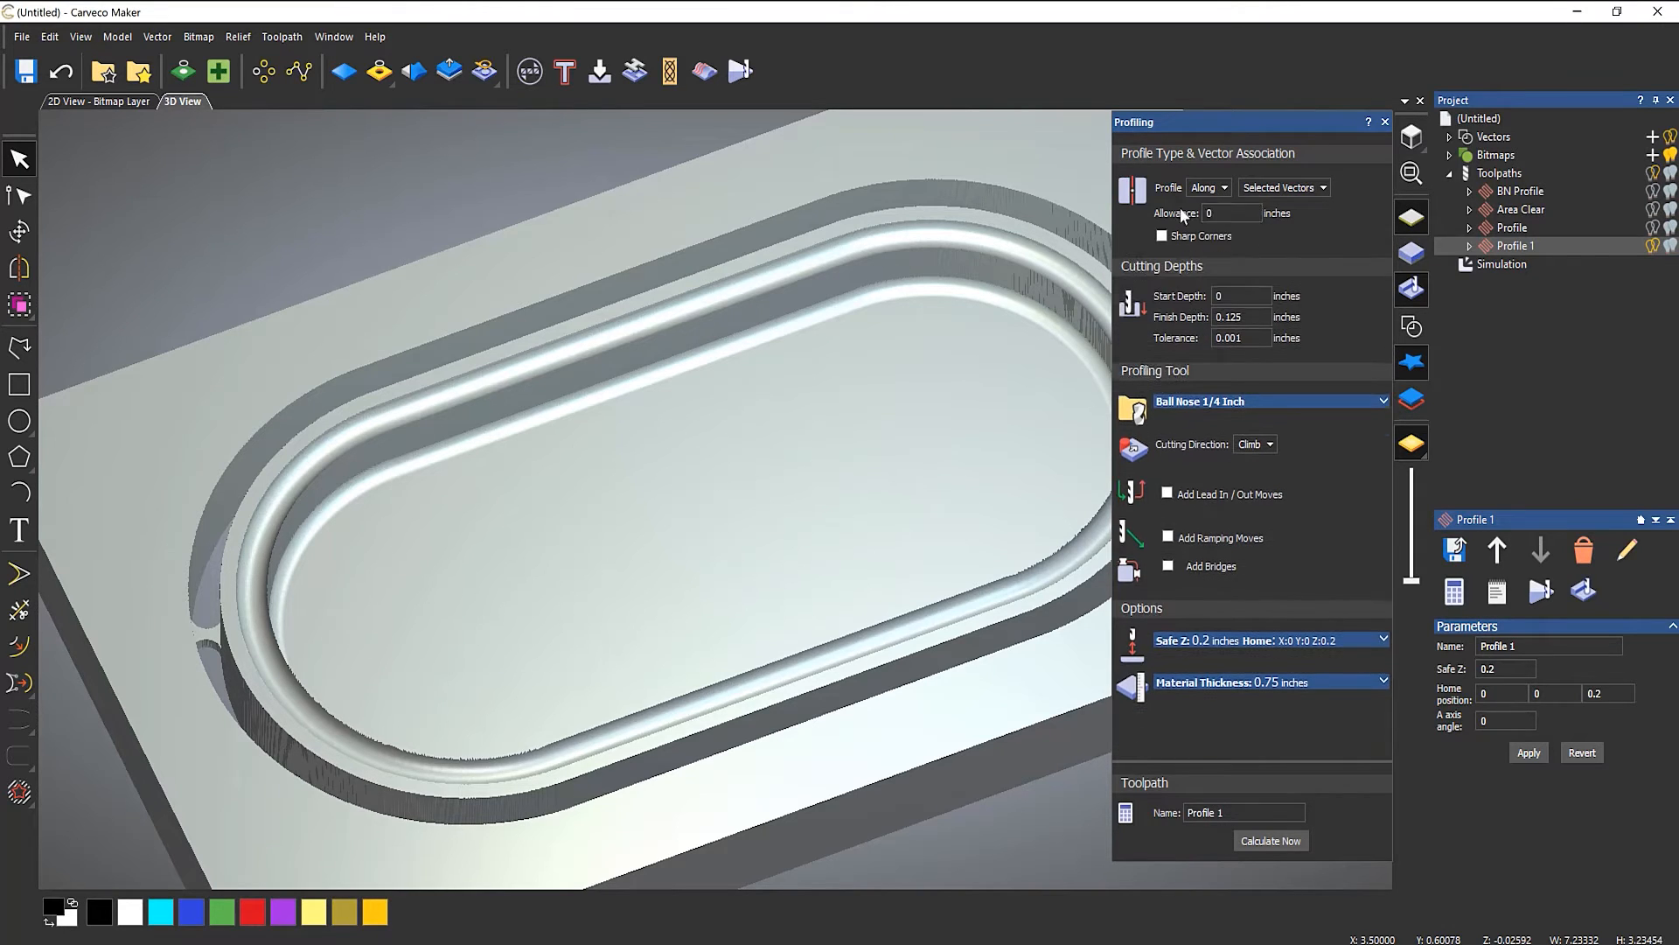
left_click(1270, 840)
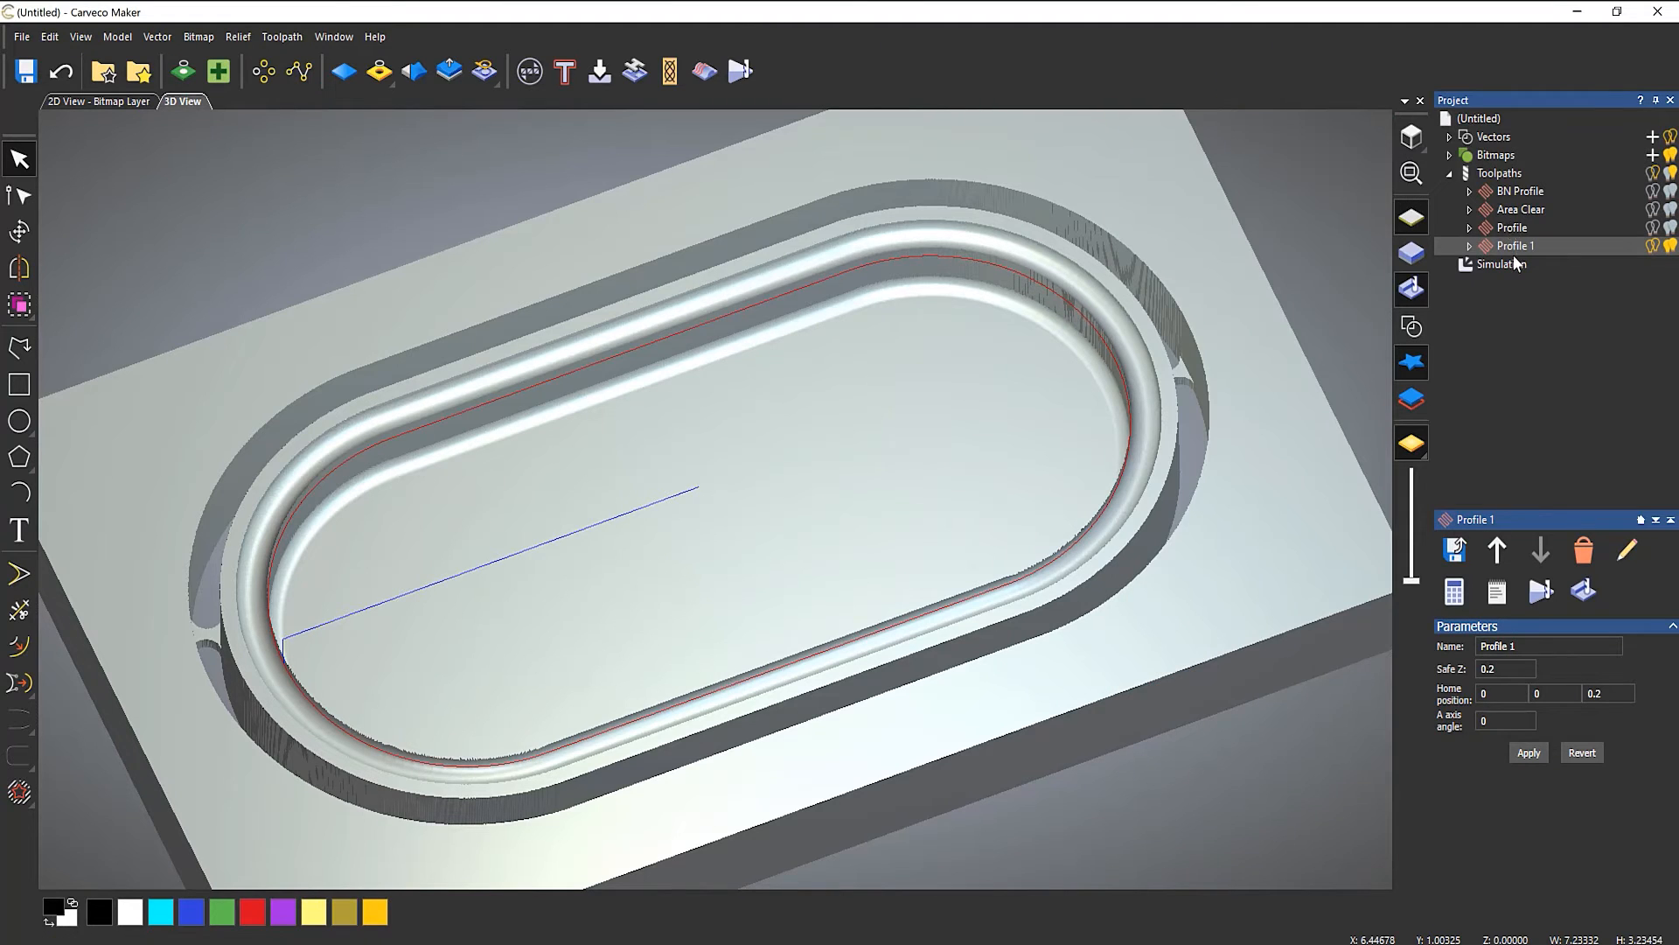
- Delete the existing simulation and simulate the BN Profile, Area Clear and Profile toolpaths again in order
left_click(1515, 266)
right_click(1518, 298)
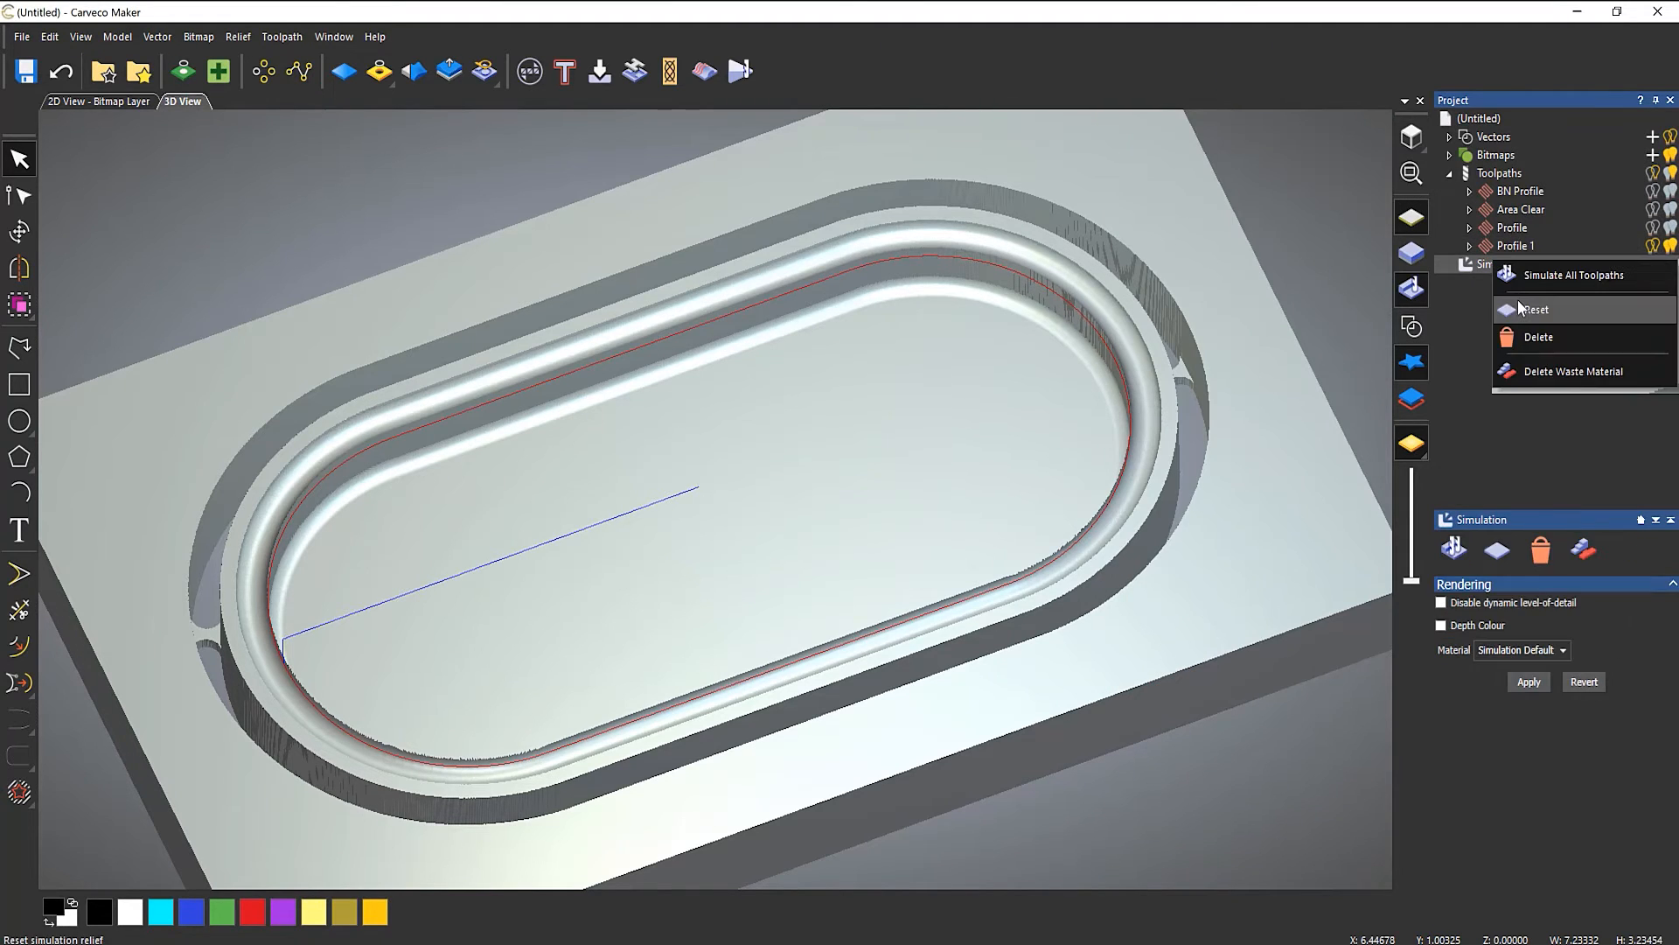
left_click(1526, 332)
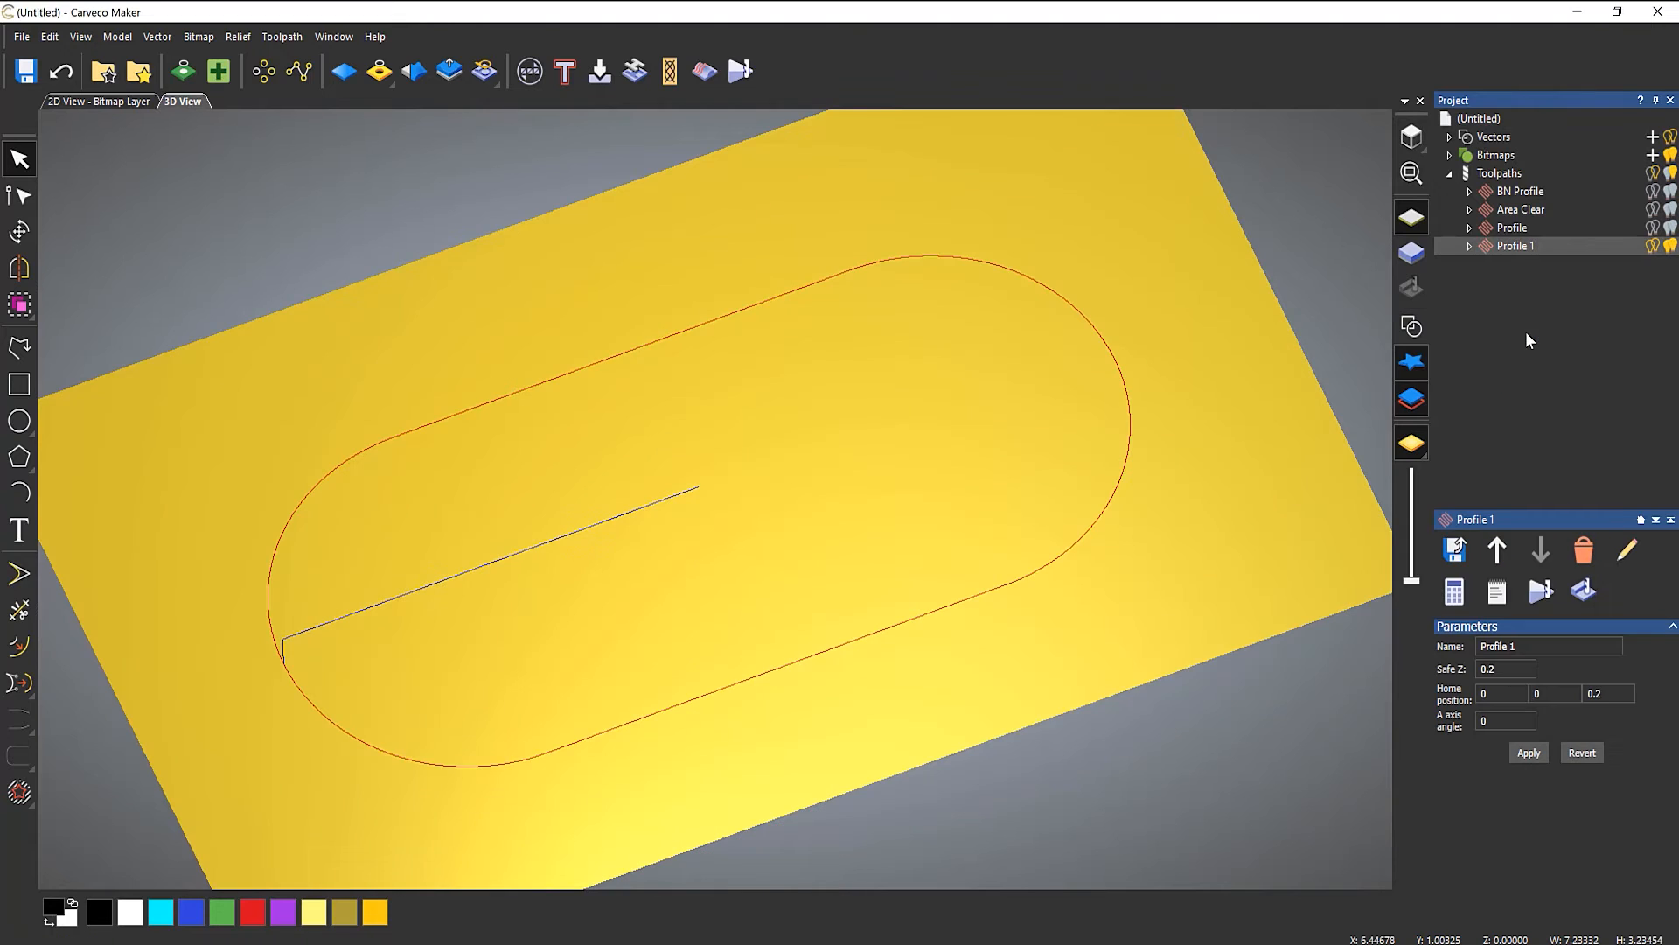
left_click(1501, 191)
right_click(1496, 192)
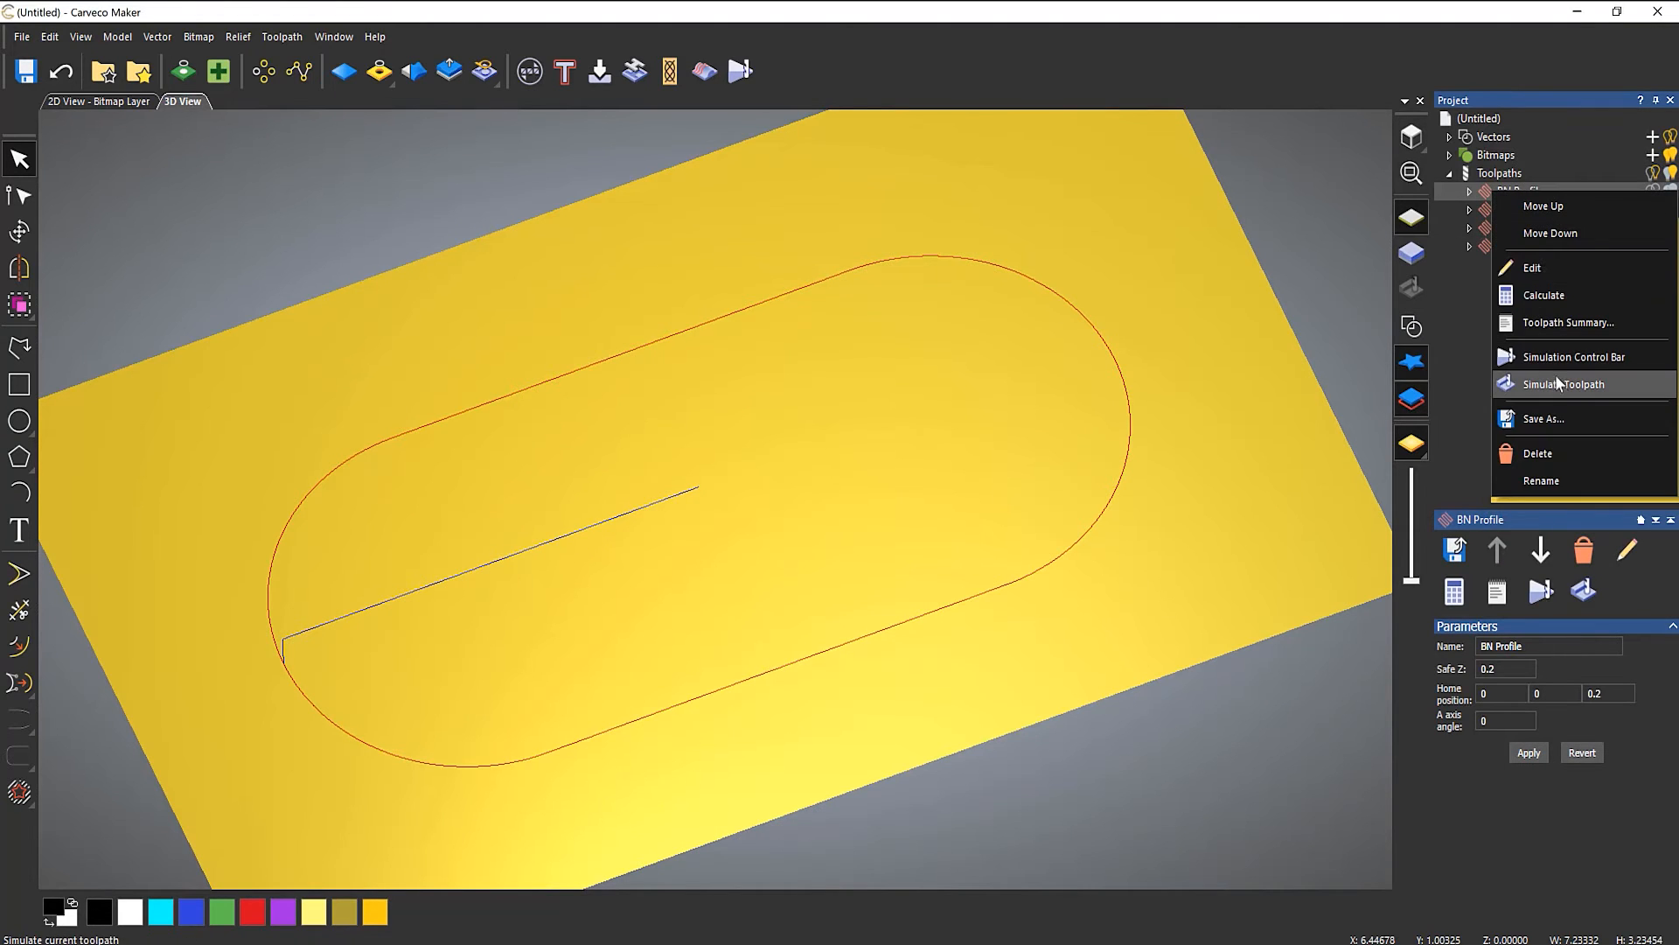
left_click(1556, 378)
right_click(1497, 210)
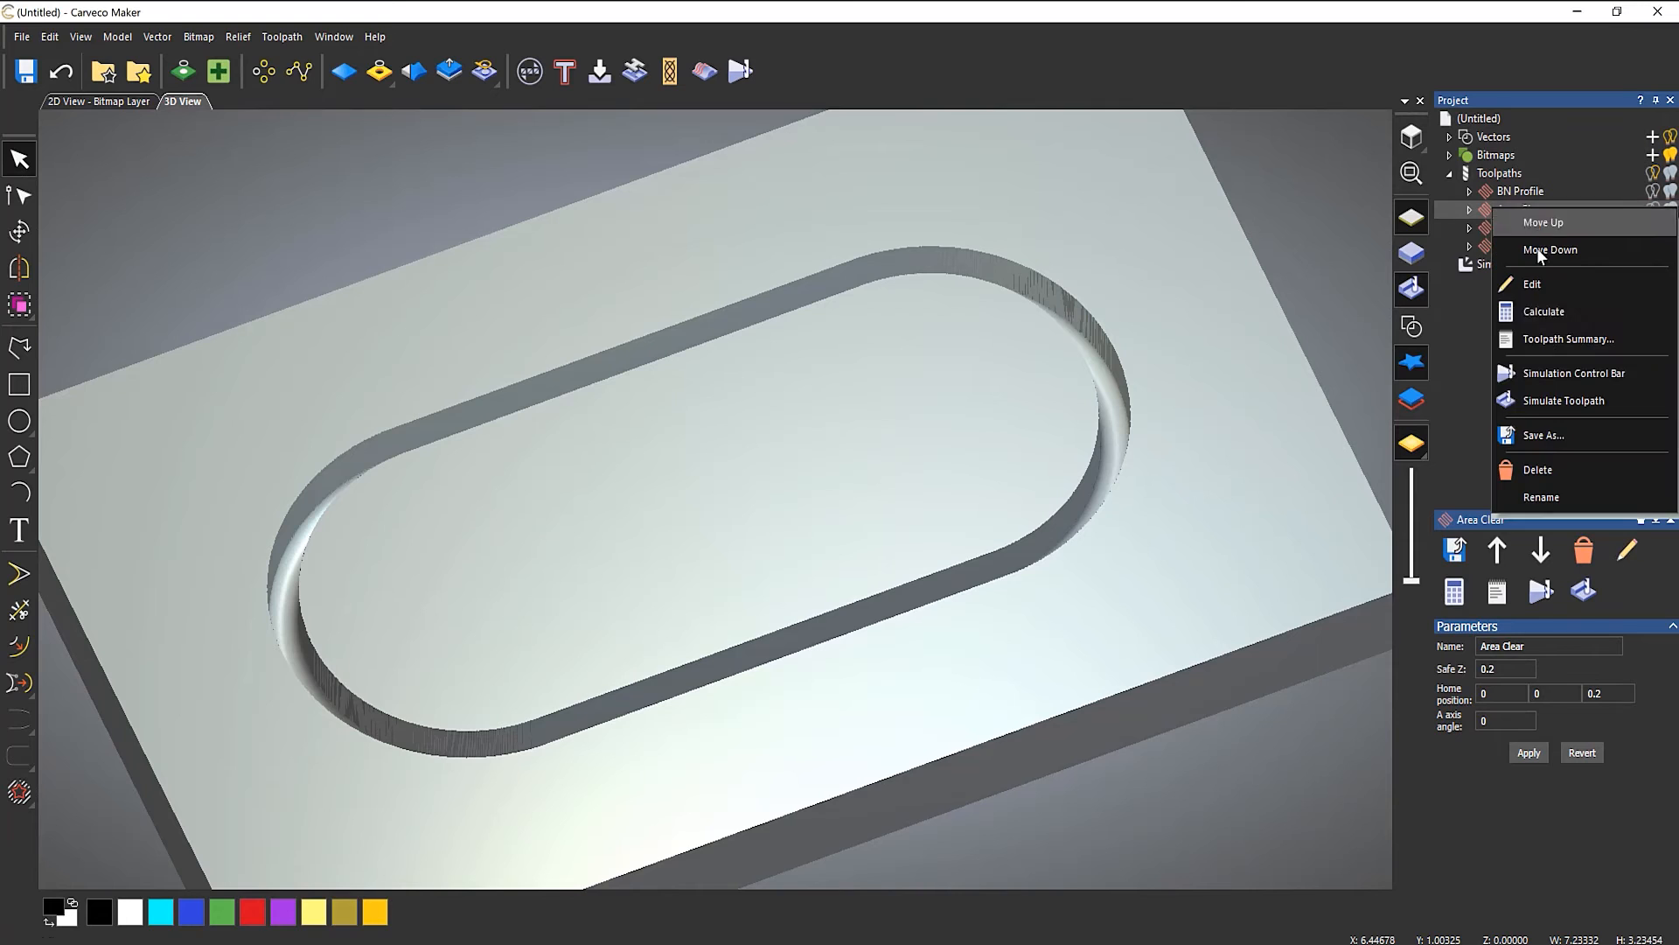
left_click(1555, 400)
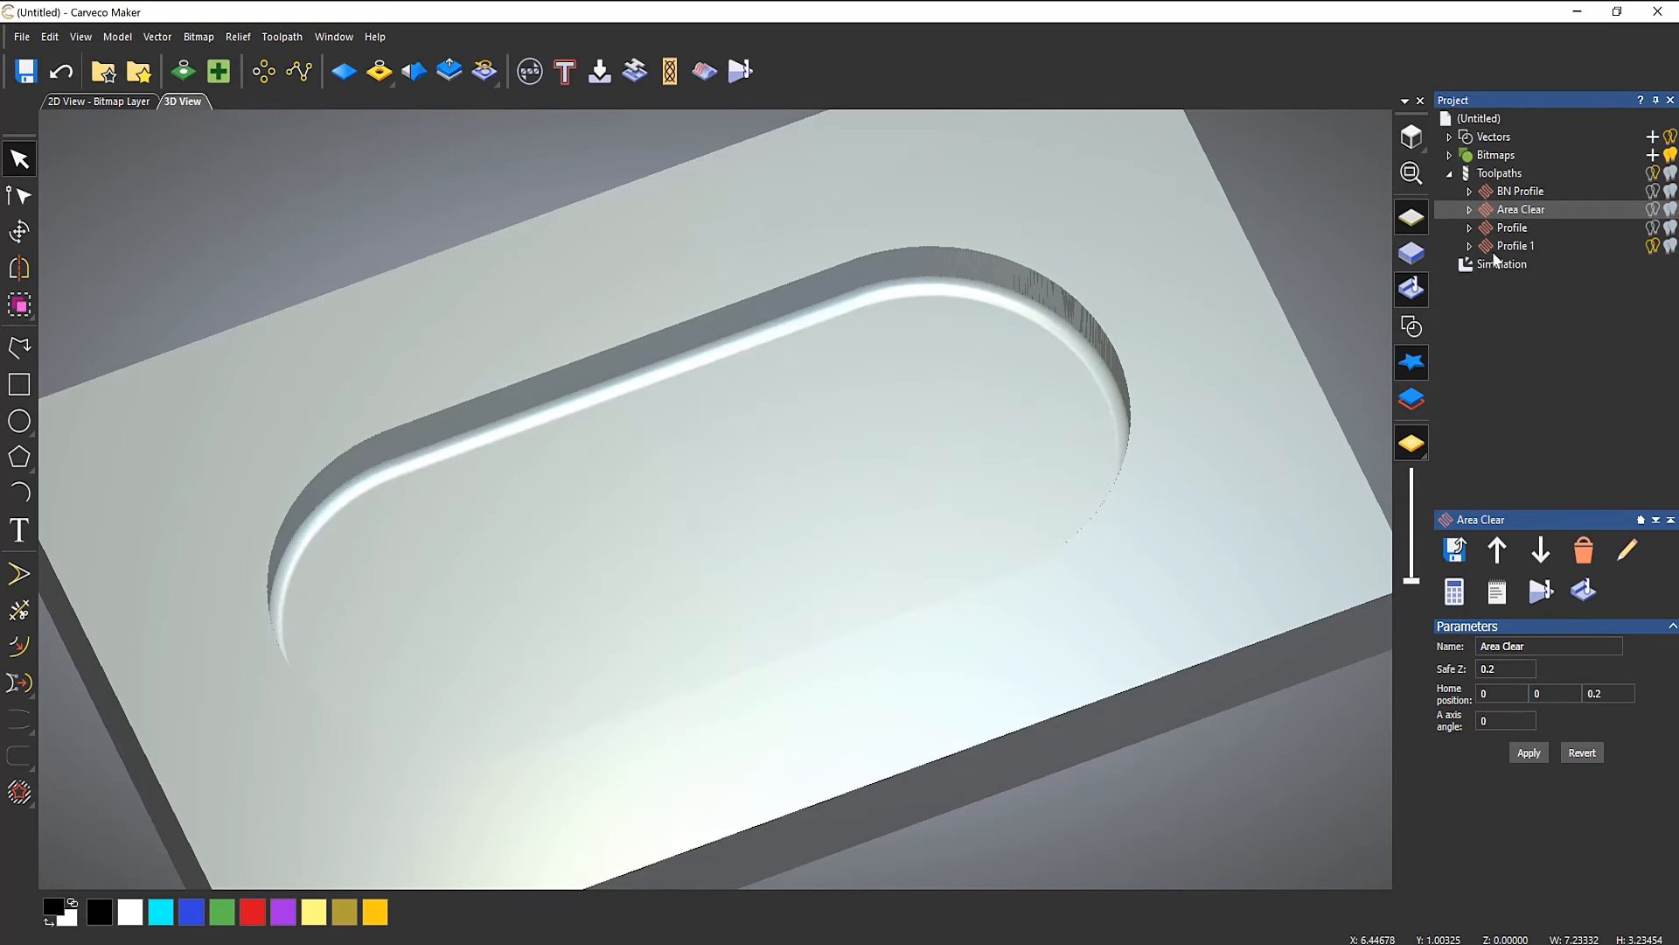
right_click(1502, 229)
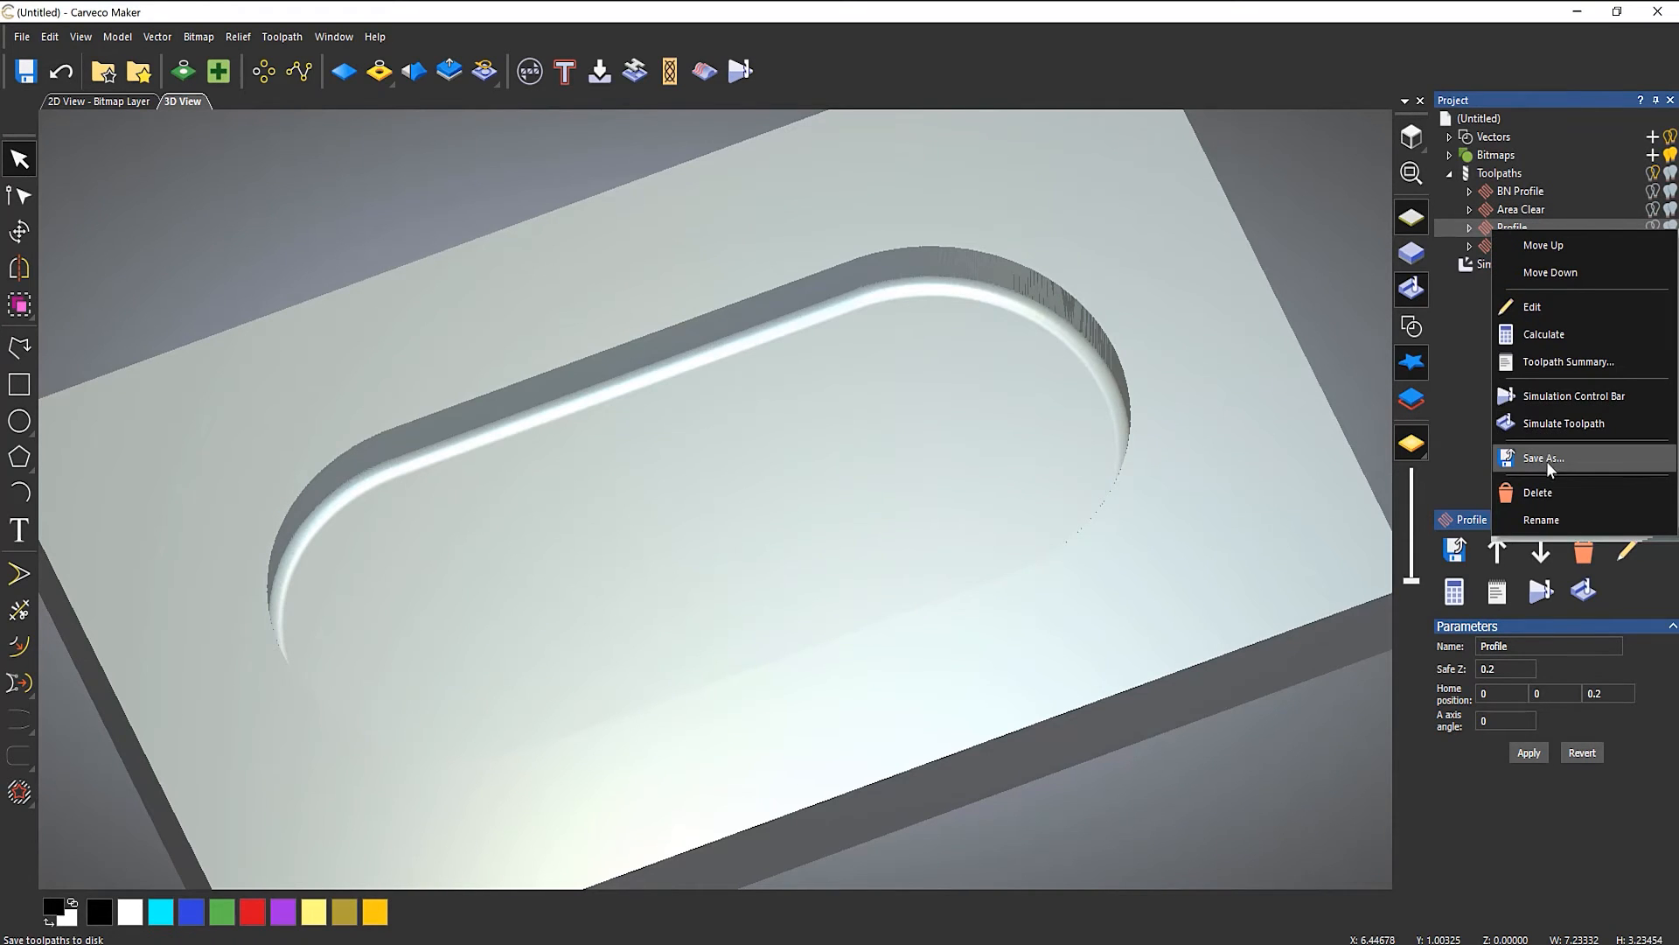
left_click(1556, 424)
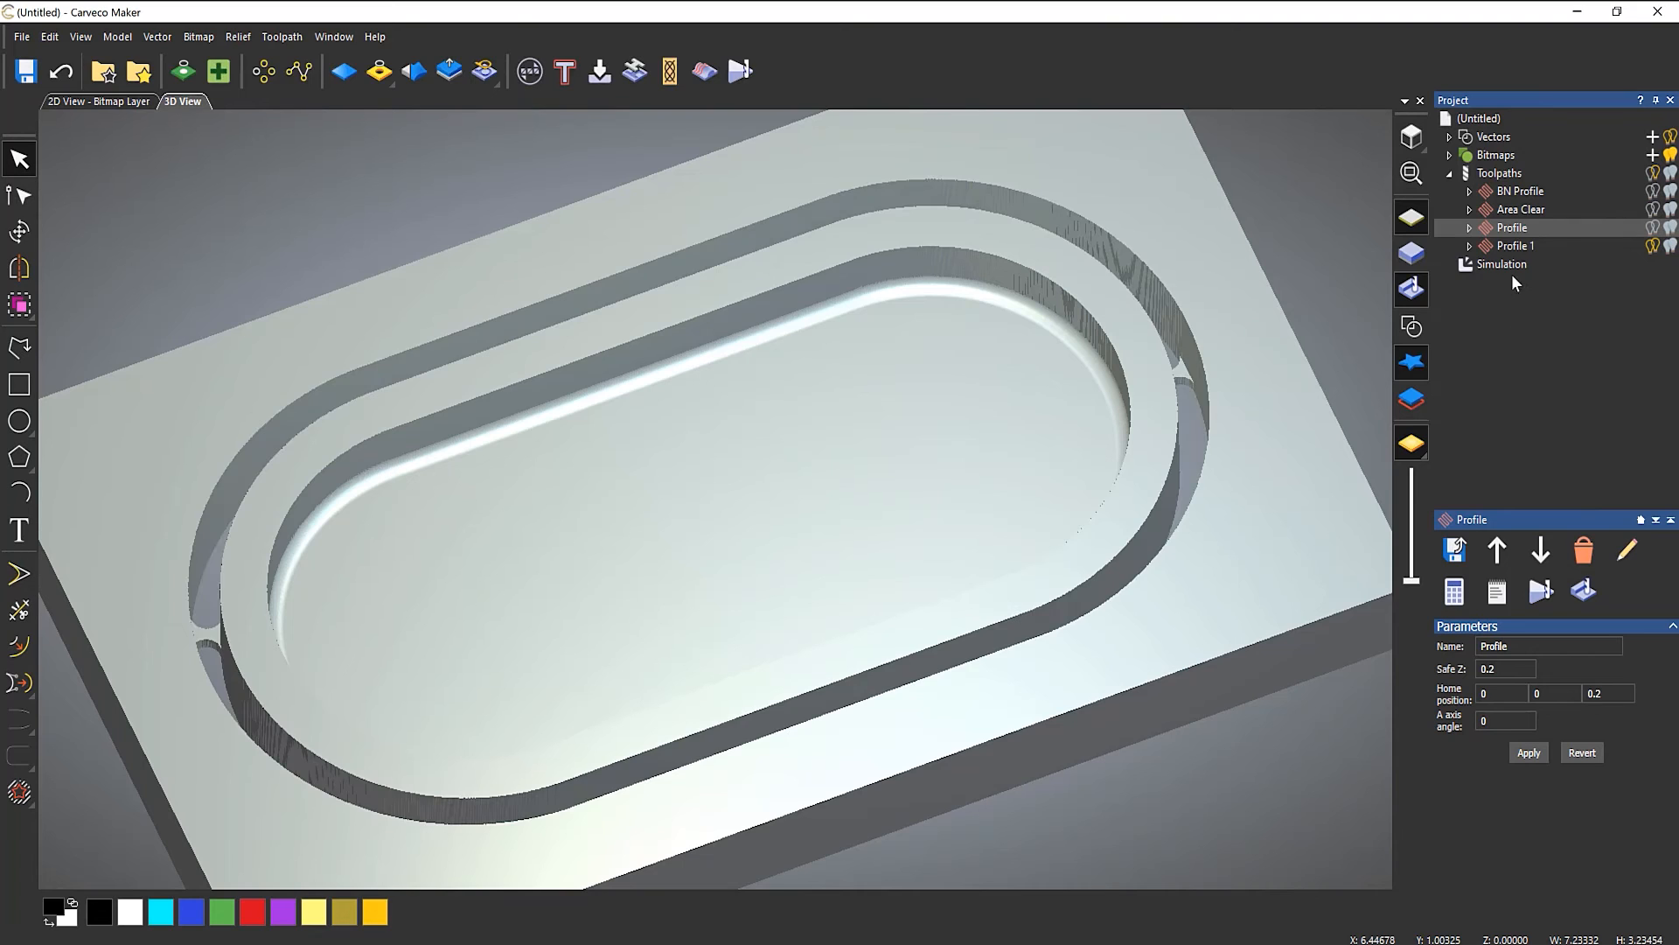
- Simulate the recalculated Profile 1 toolpath over the other cuts and inspect the pocket's inner edge up close
right_click(1512, 245)
left_click(1526, 399)
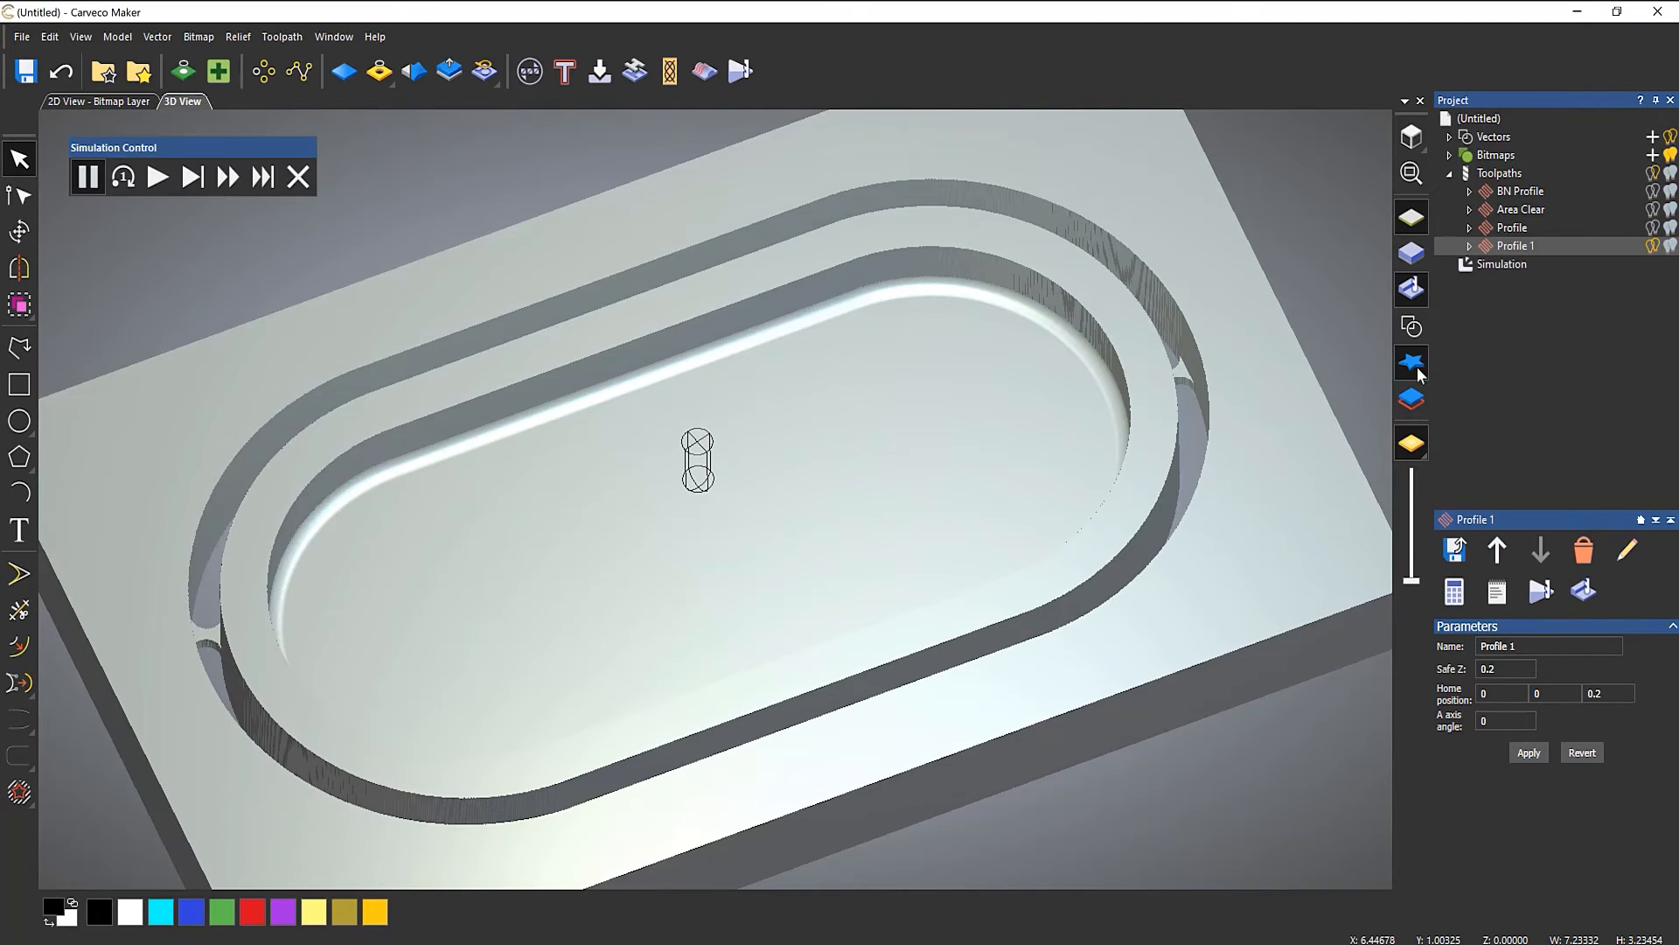
left_click(158, 178)
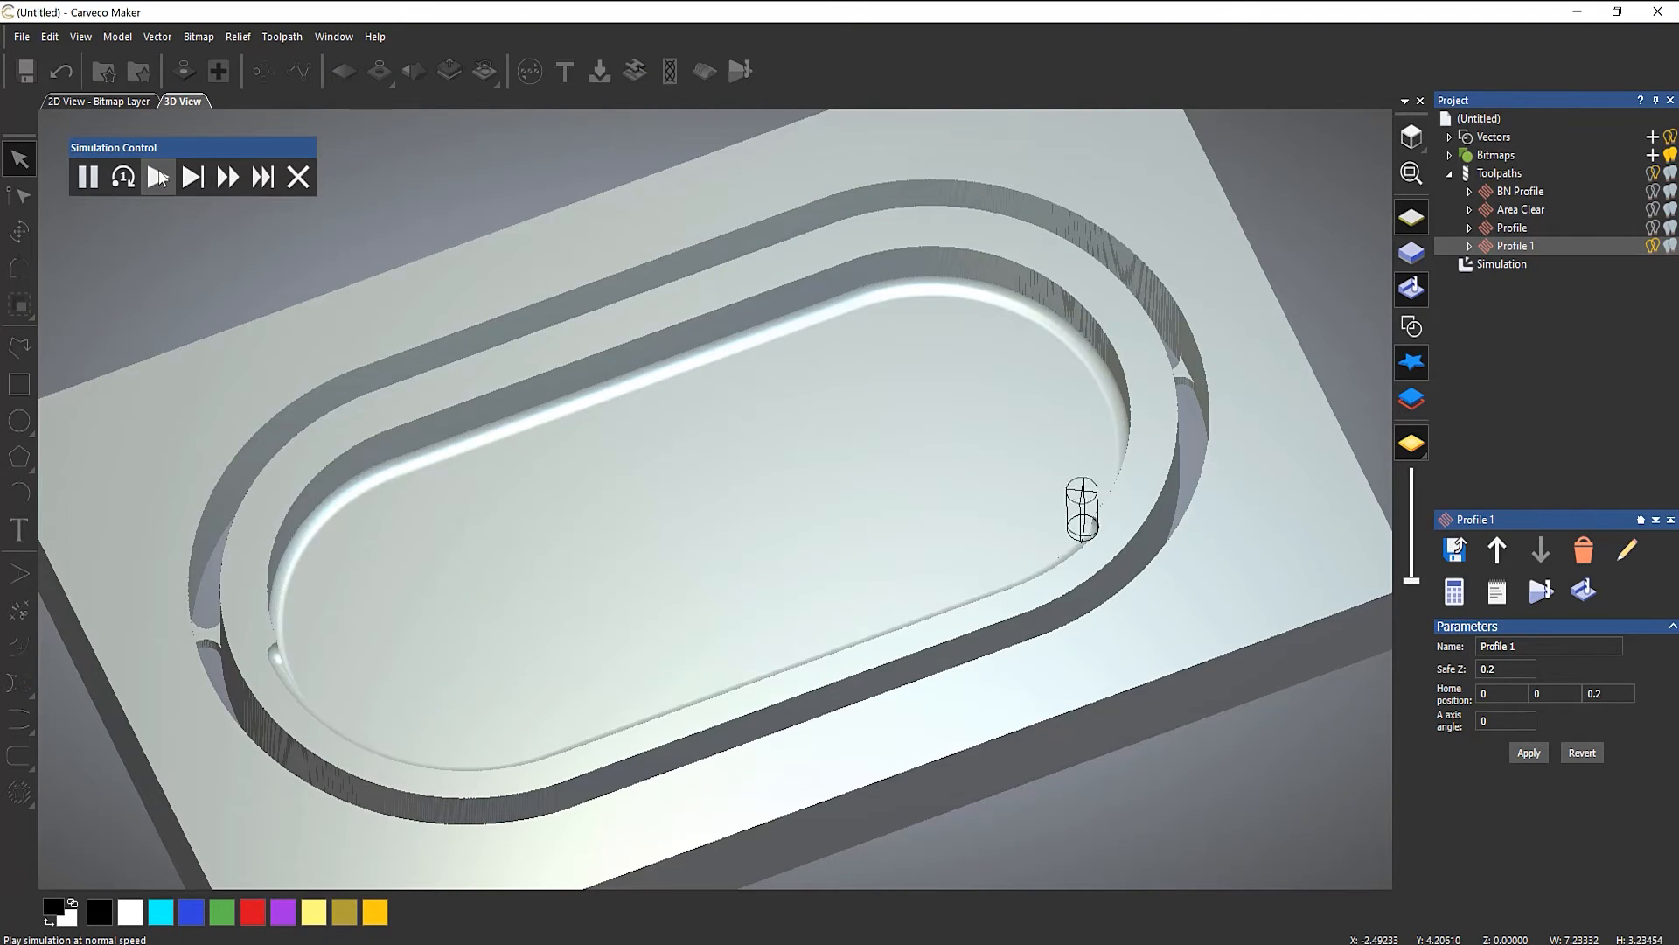
left_click_drag(407, 271, 724, 376)
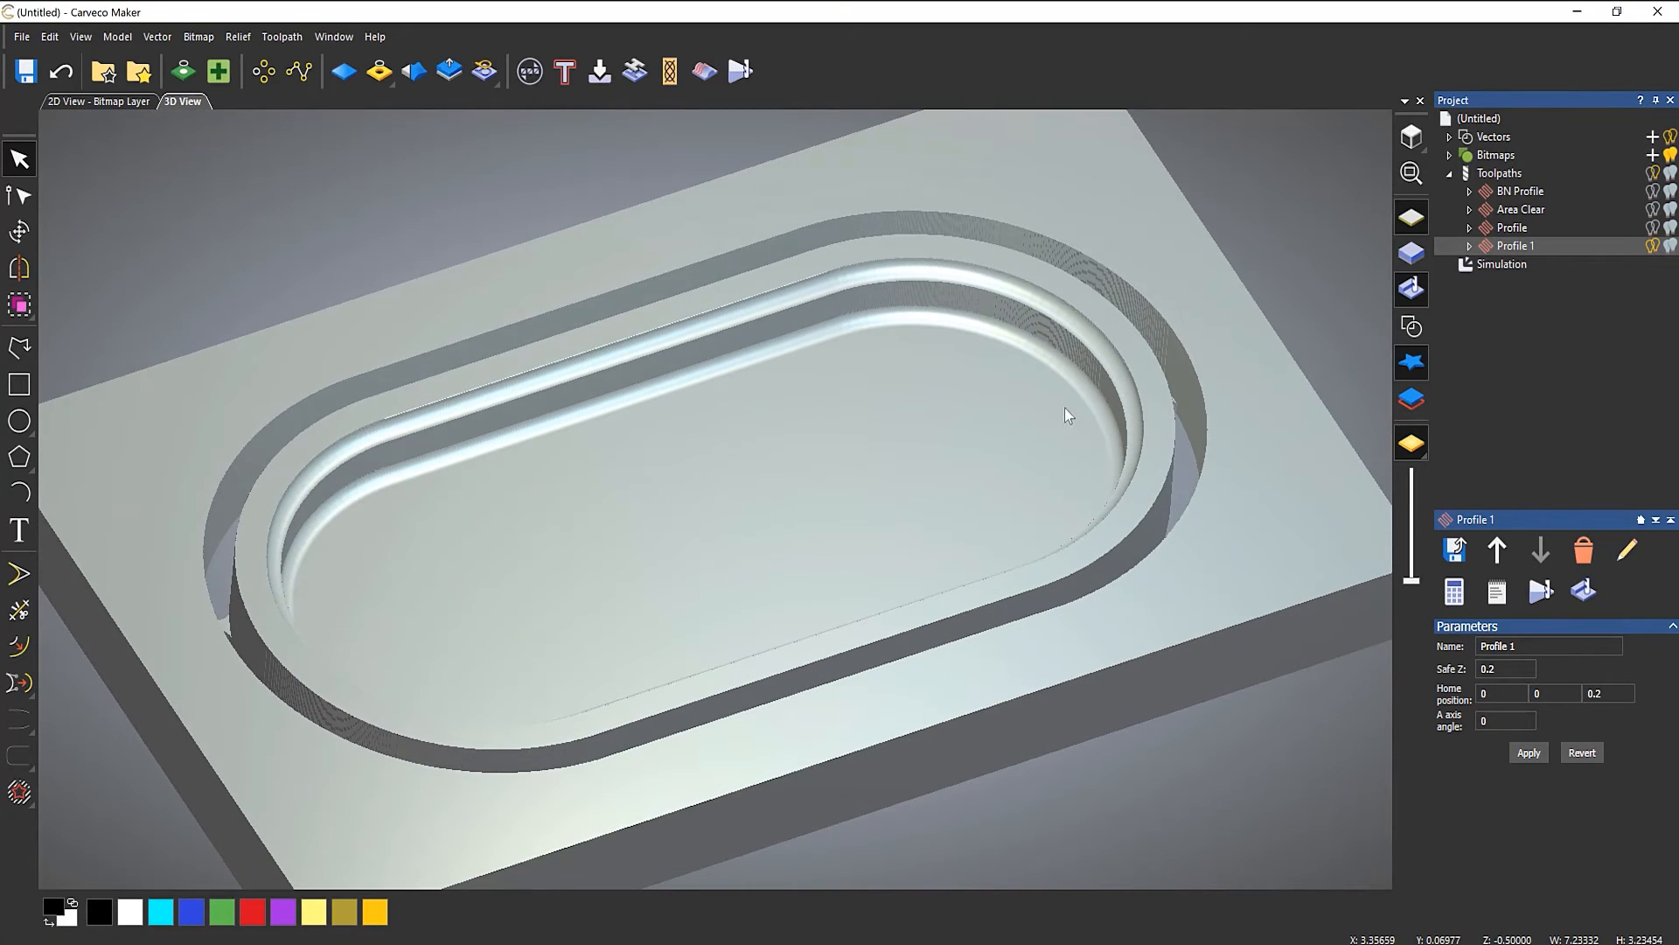
scroll(1137, 375, "up", 5)
left_click_drag(846, 523, 746, 443)
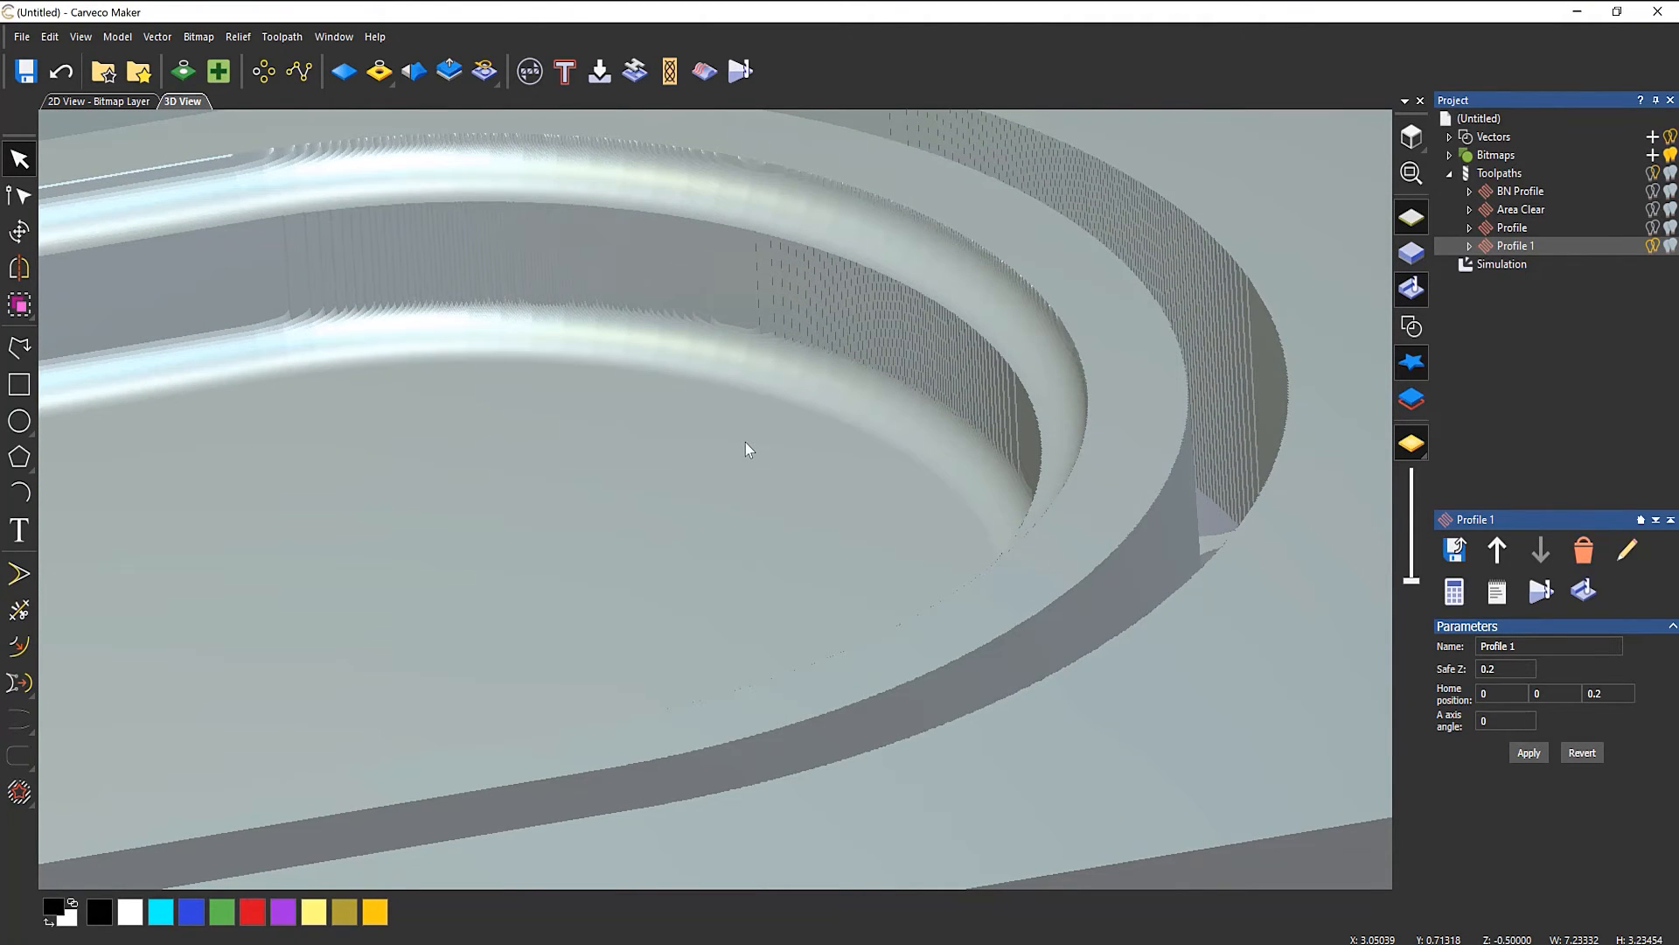
left_click_drag(757, 410, 850, 532)
scroll(850, 532, "down", 5)
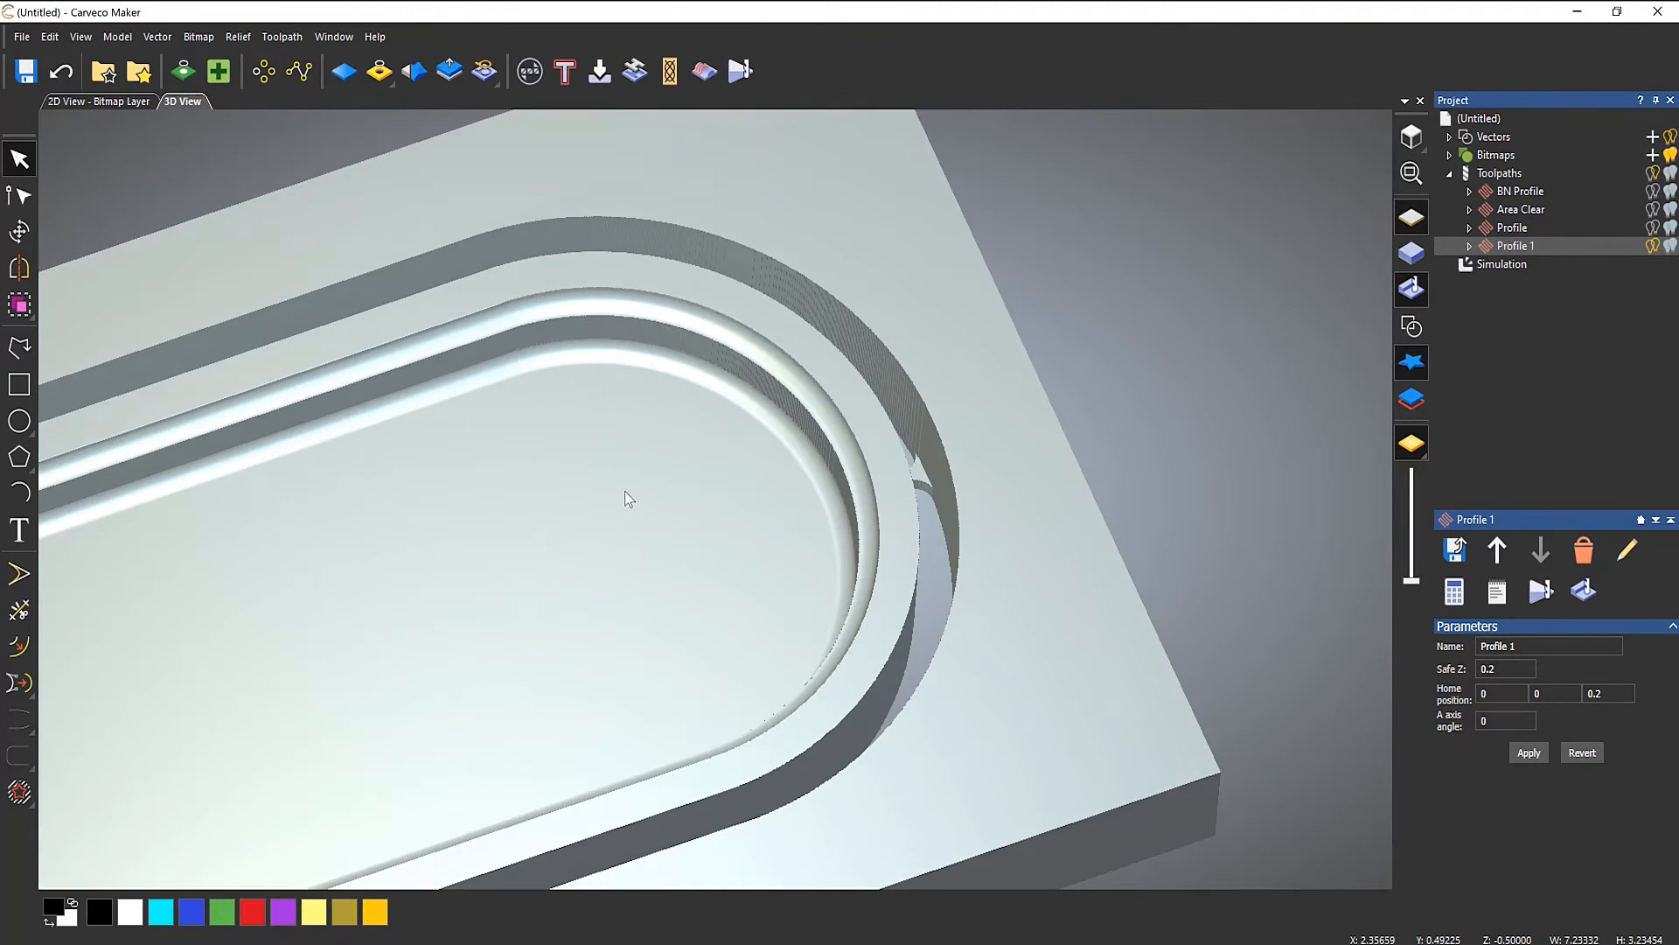
scroll(370, 591, "up", 2)
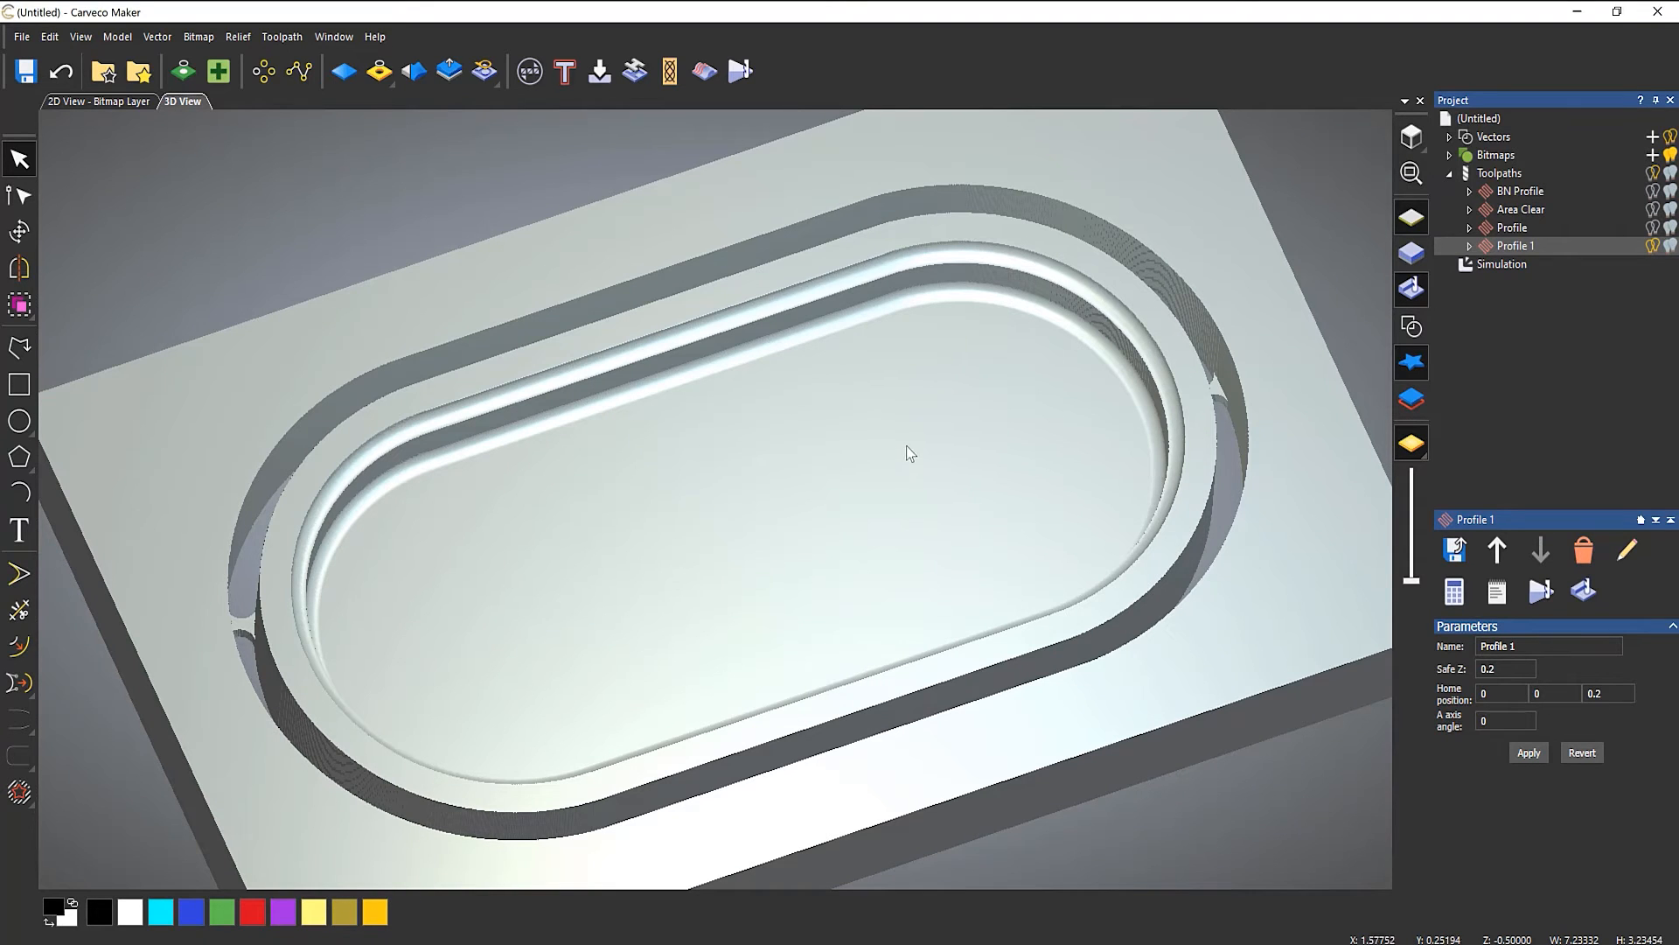
left_click_drag(802, 592, 741, 535)
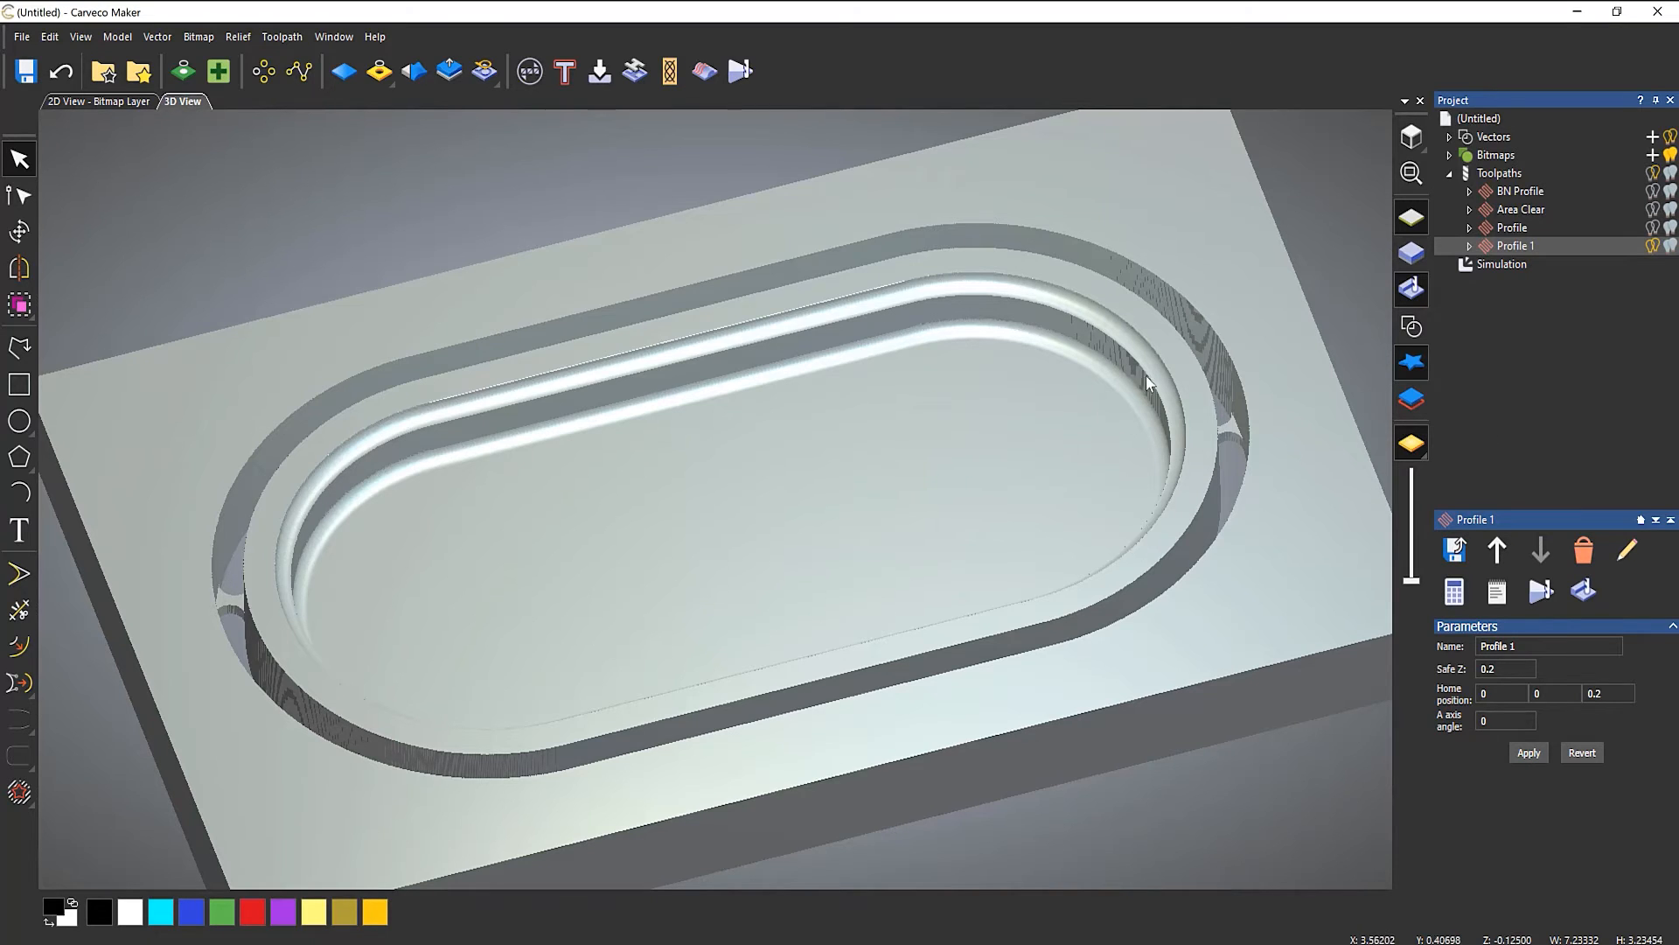
- Delete the simulation and show only the deselected tray vectors from above, with the Profile 1 toolpath hidden
right_click(1506, 266)
left_click(1513, 345)
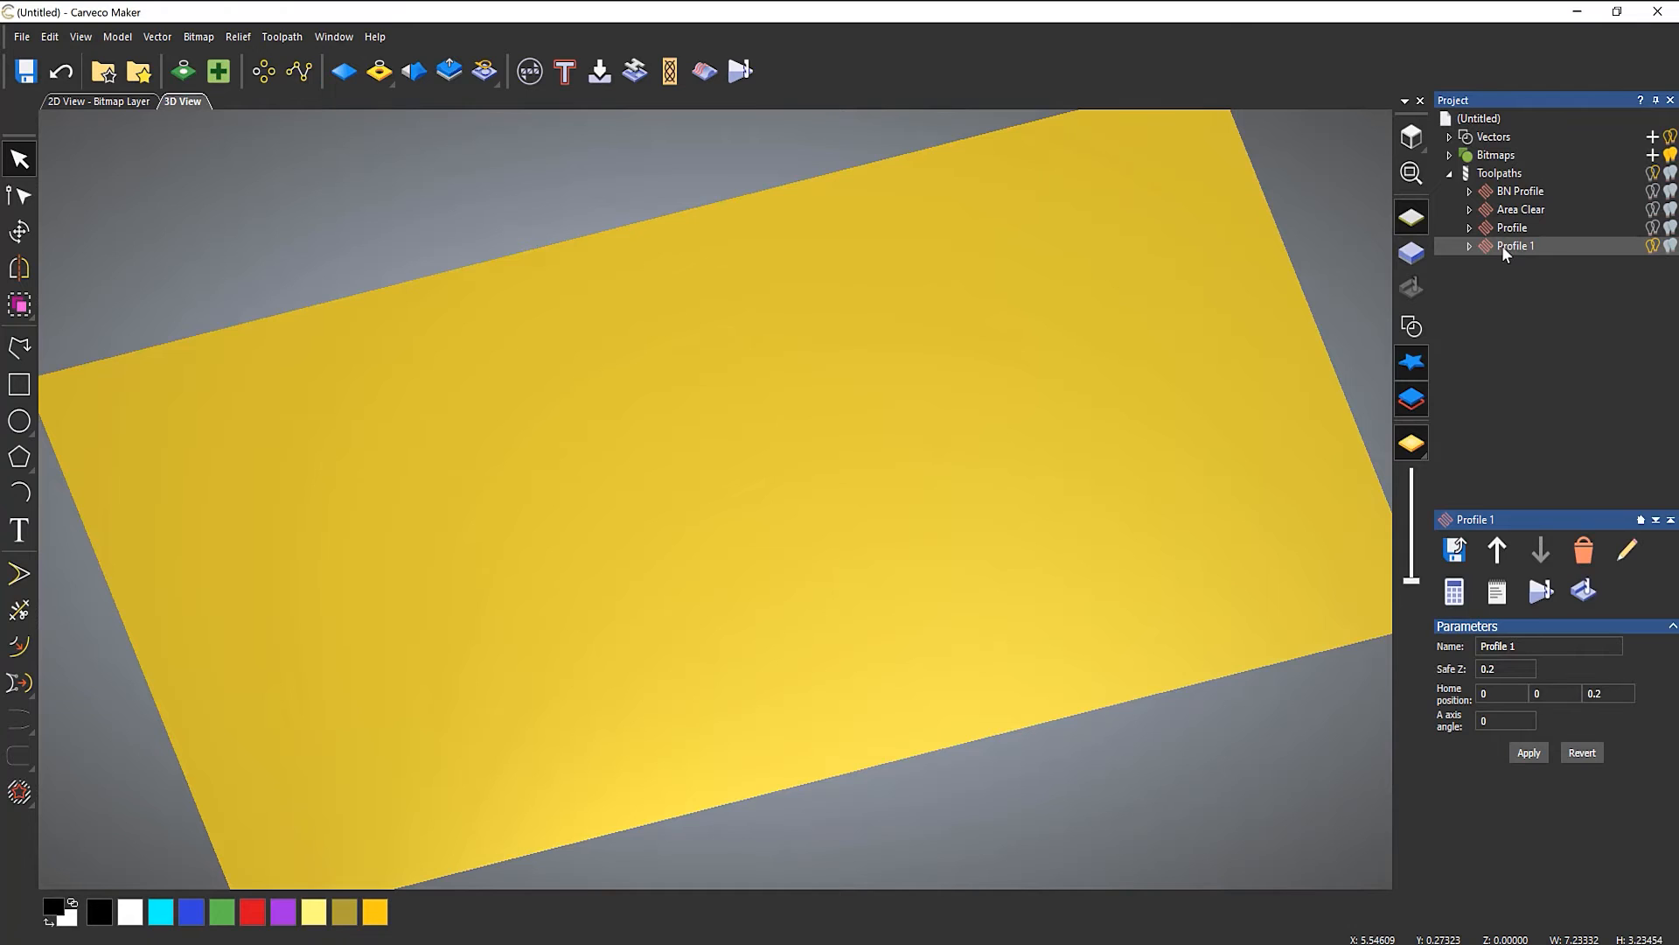
left_click(1411, 138)
left_click(1413, 326)
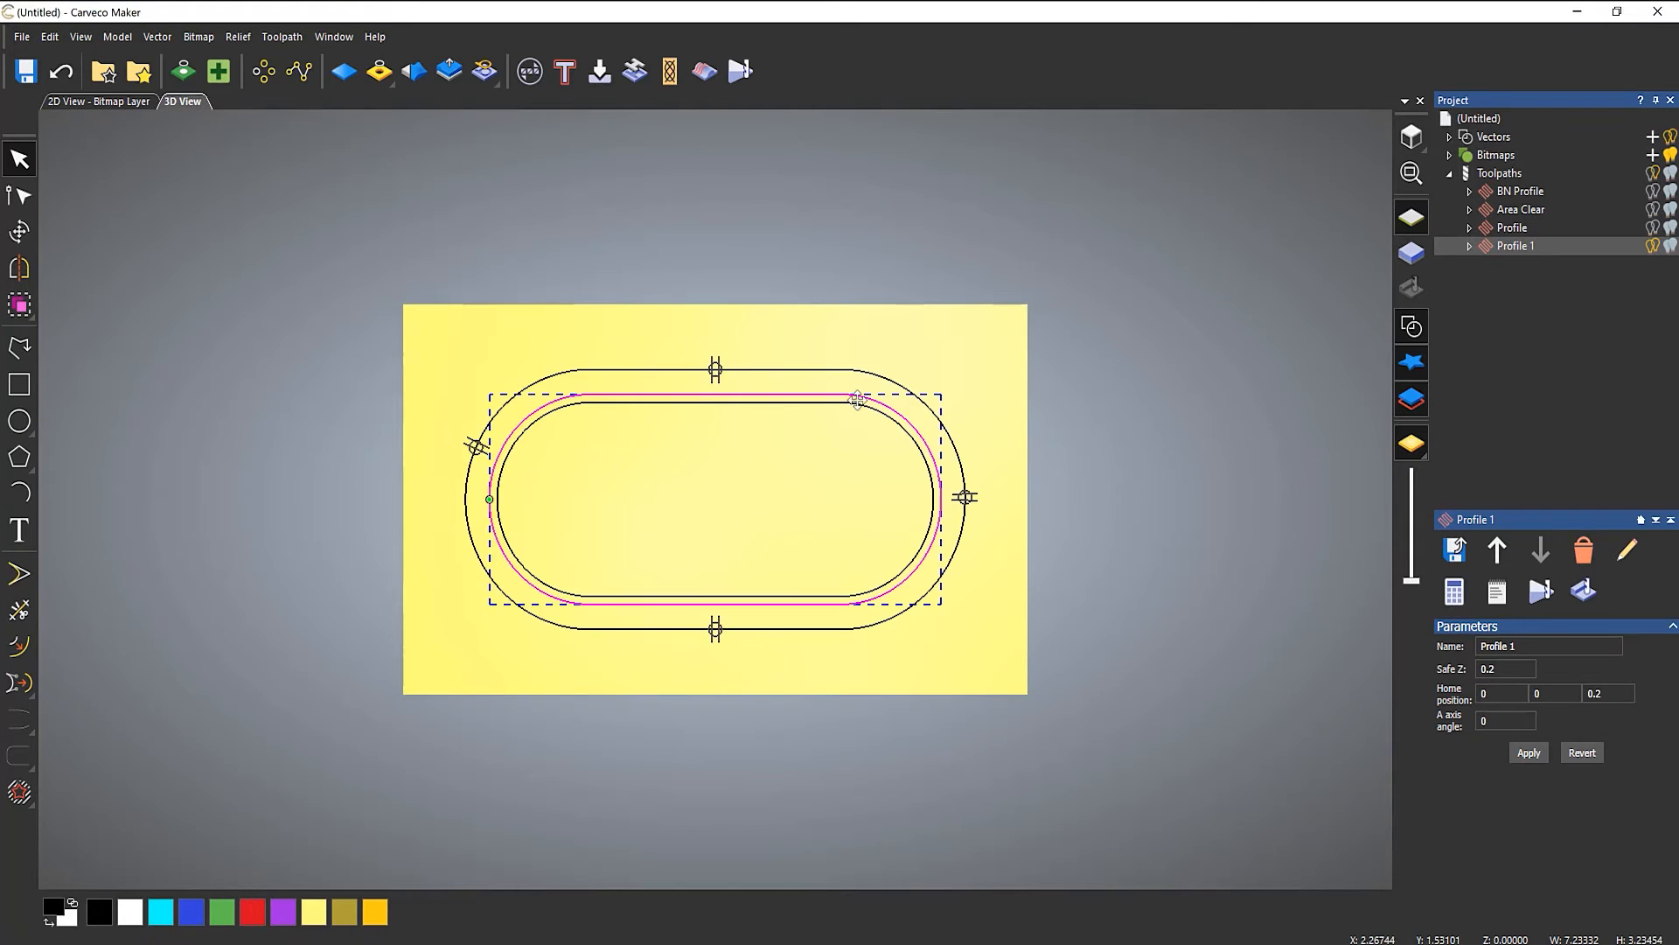
scroll(727, 488, "up", 3)
left_click(844, 476)
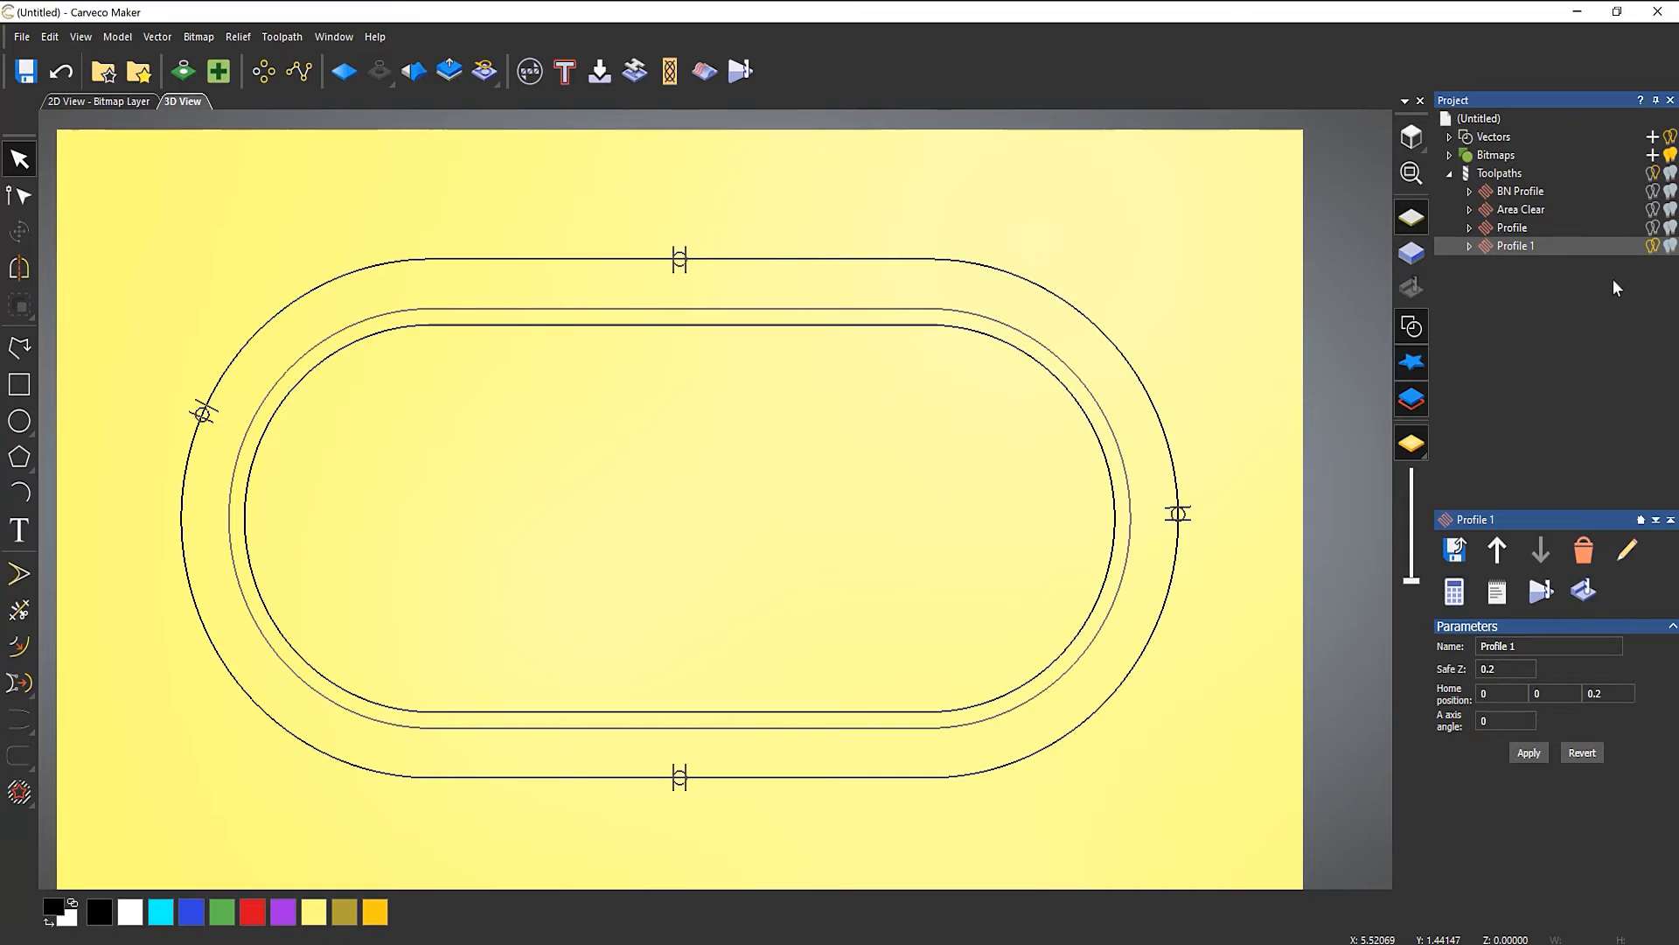
left_click(1653, 247)
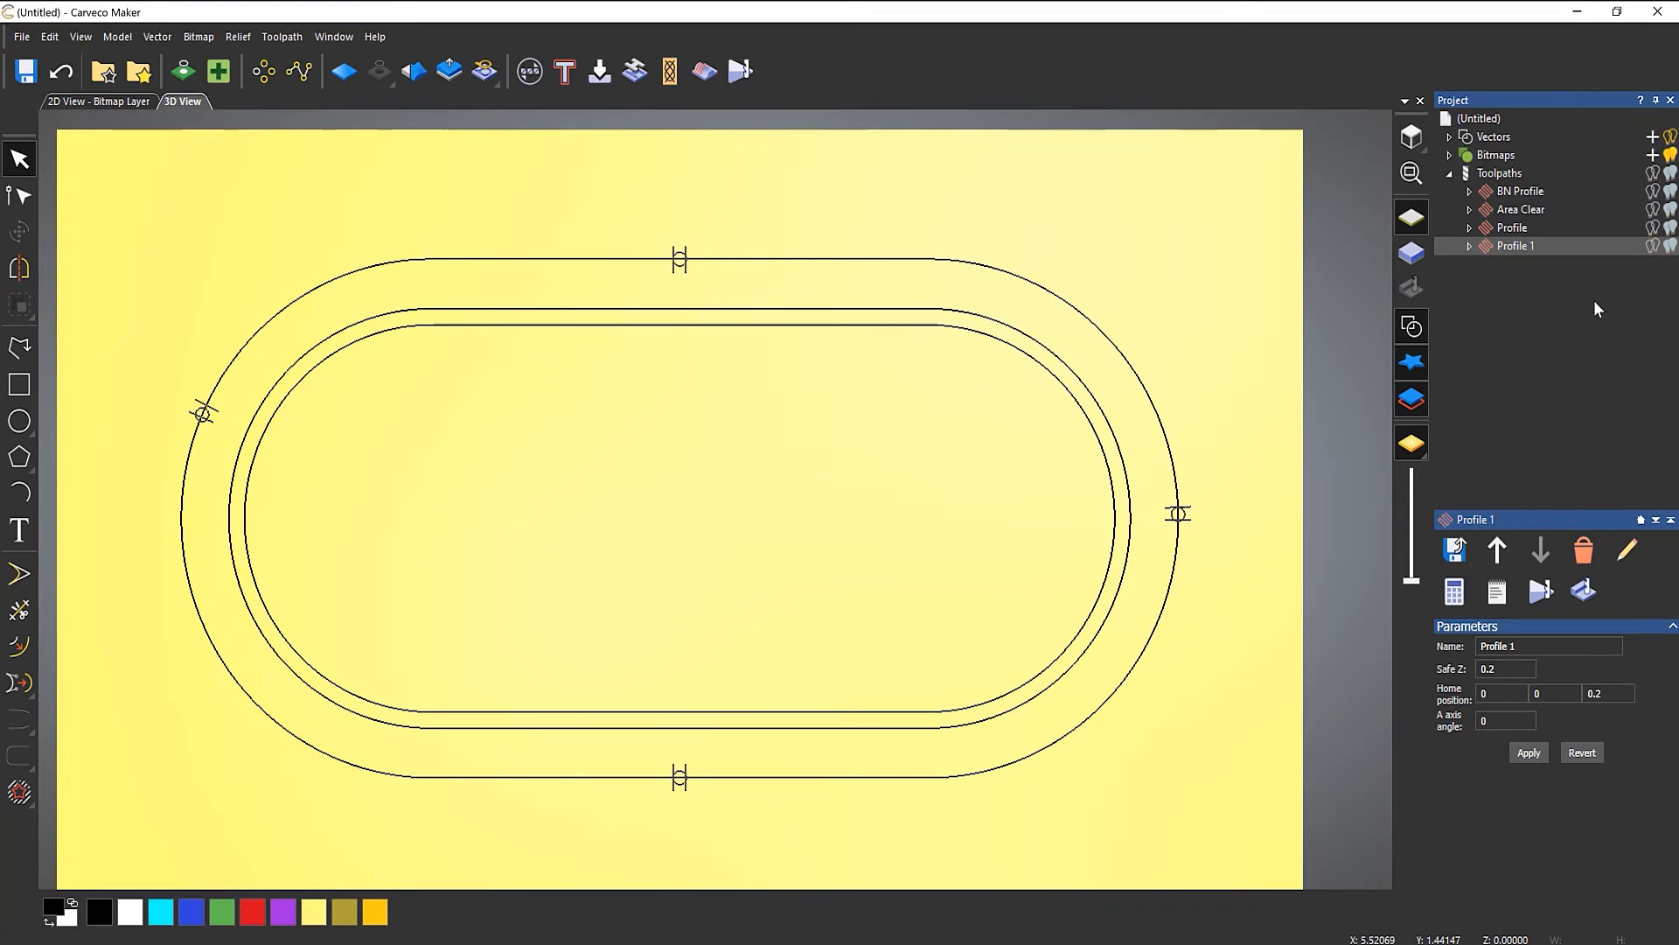
- Edit the Profile 1 toolpath and find the Ogee and Roundover group for inch Wood or Plastic tools in the tool database
double_click(1506, 248)
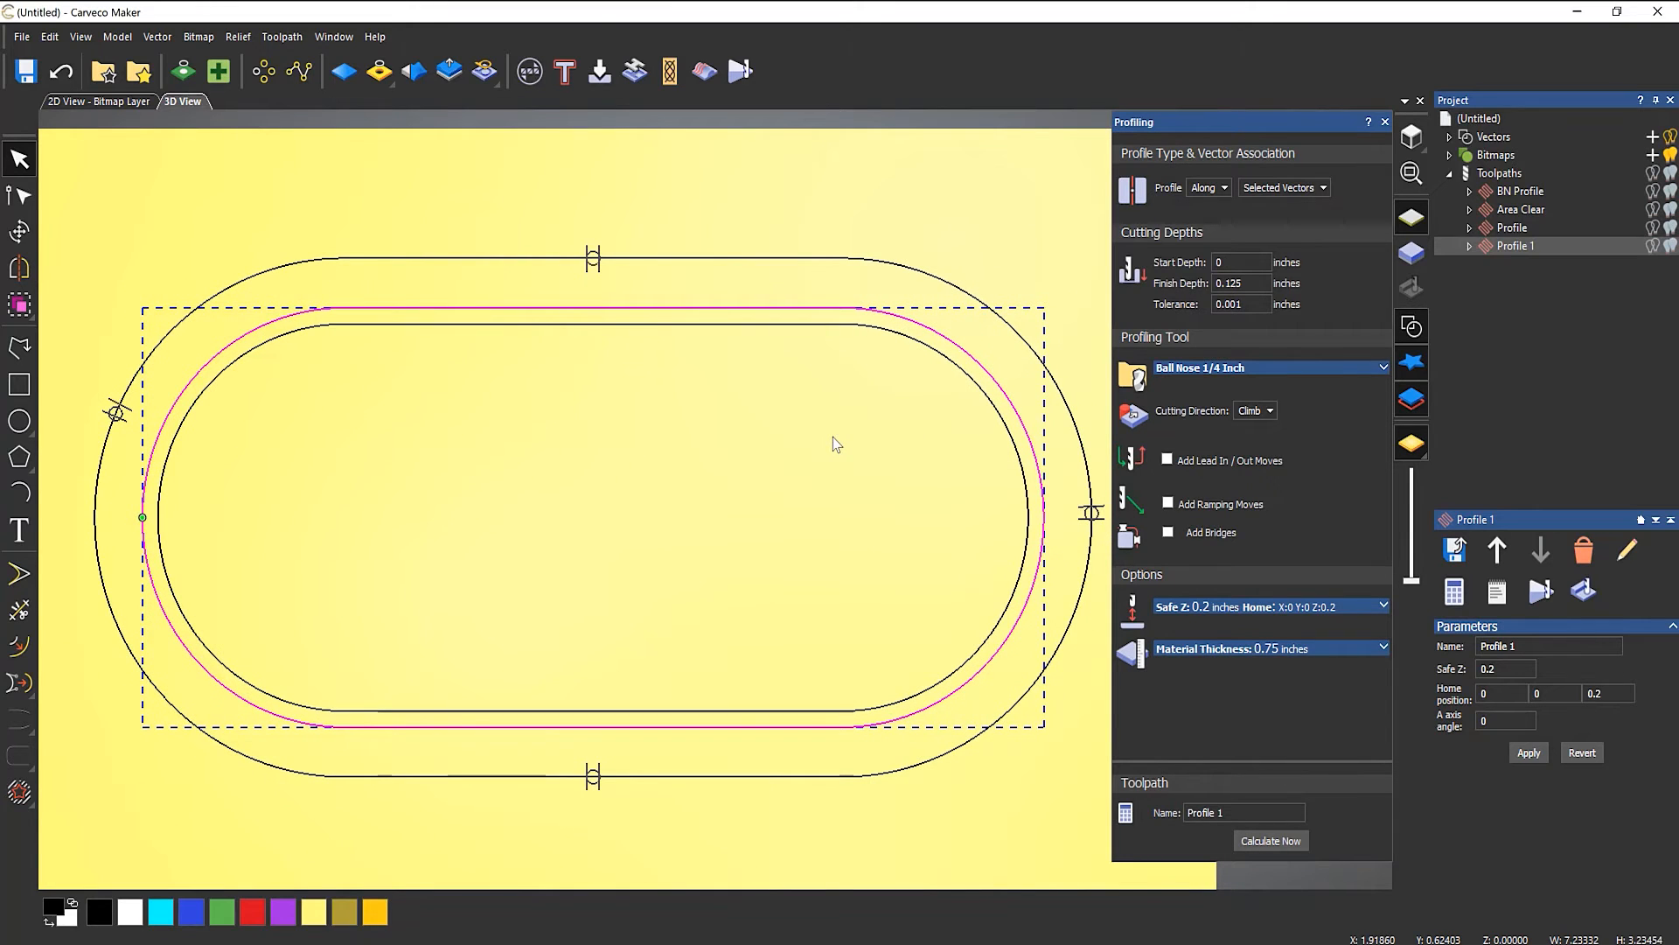
left_click(1244, 365)
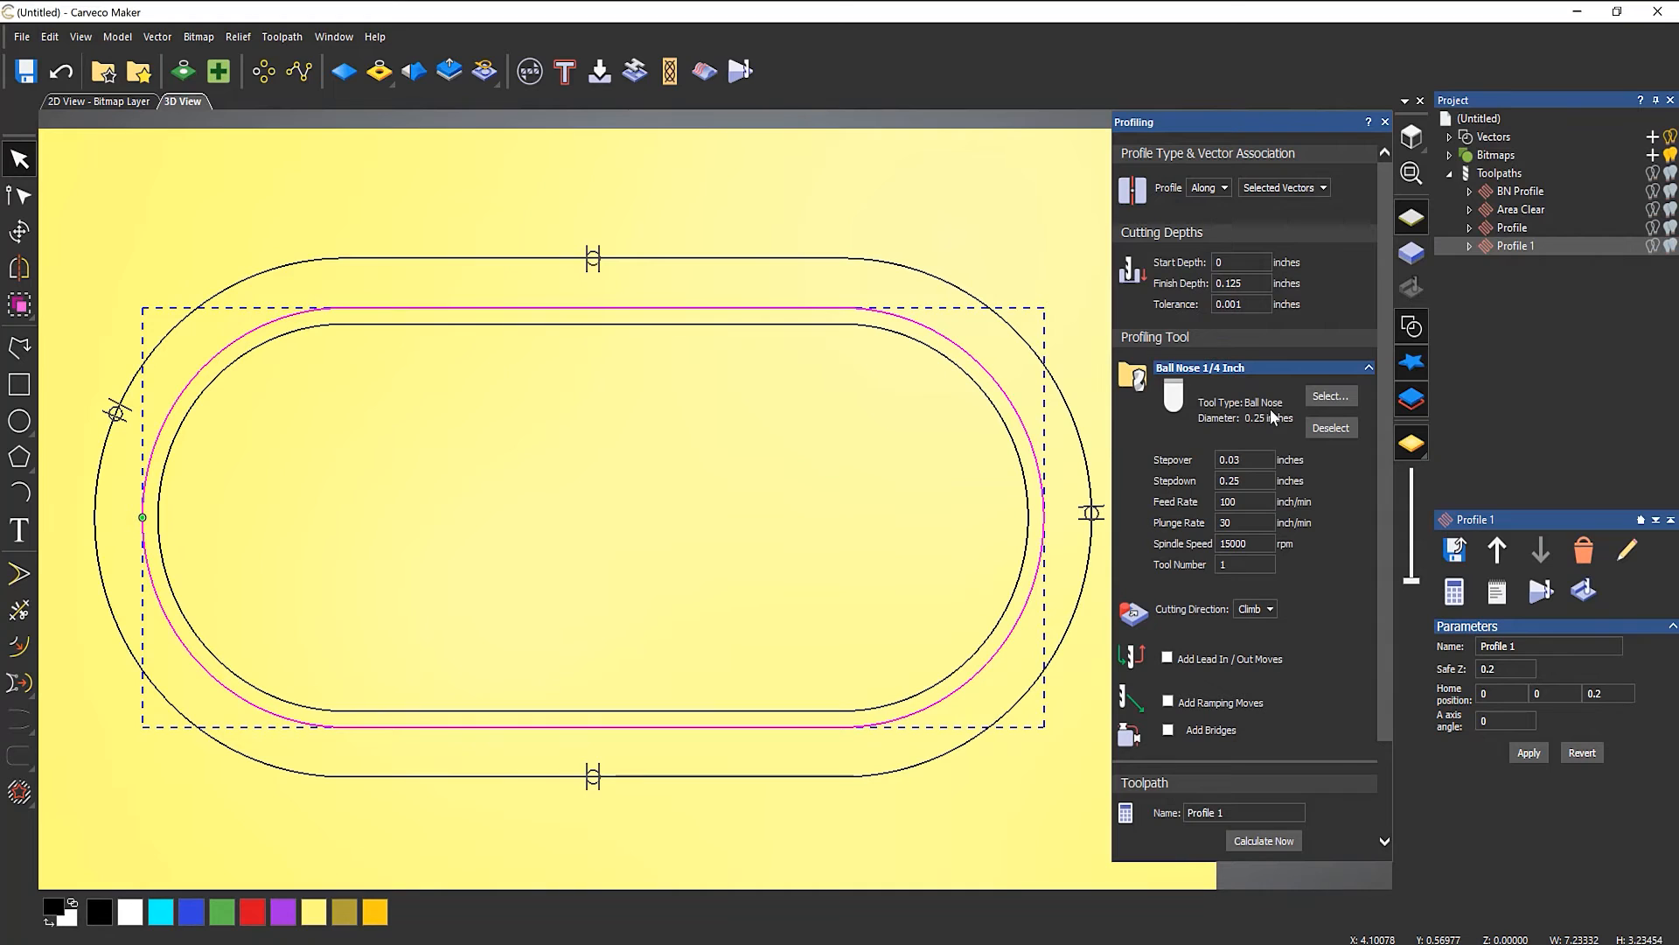
left_click(1334, 397)
left_click_drag(854, 285, 656, 297)
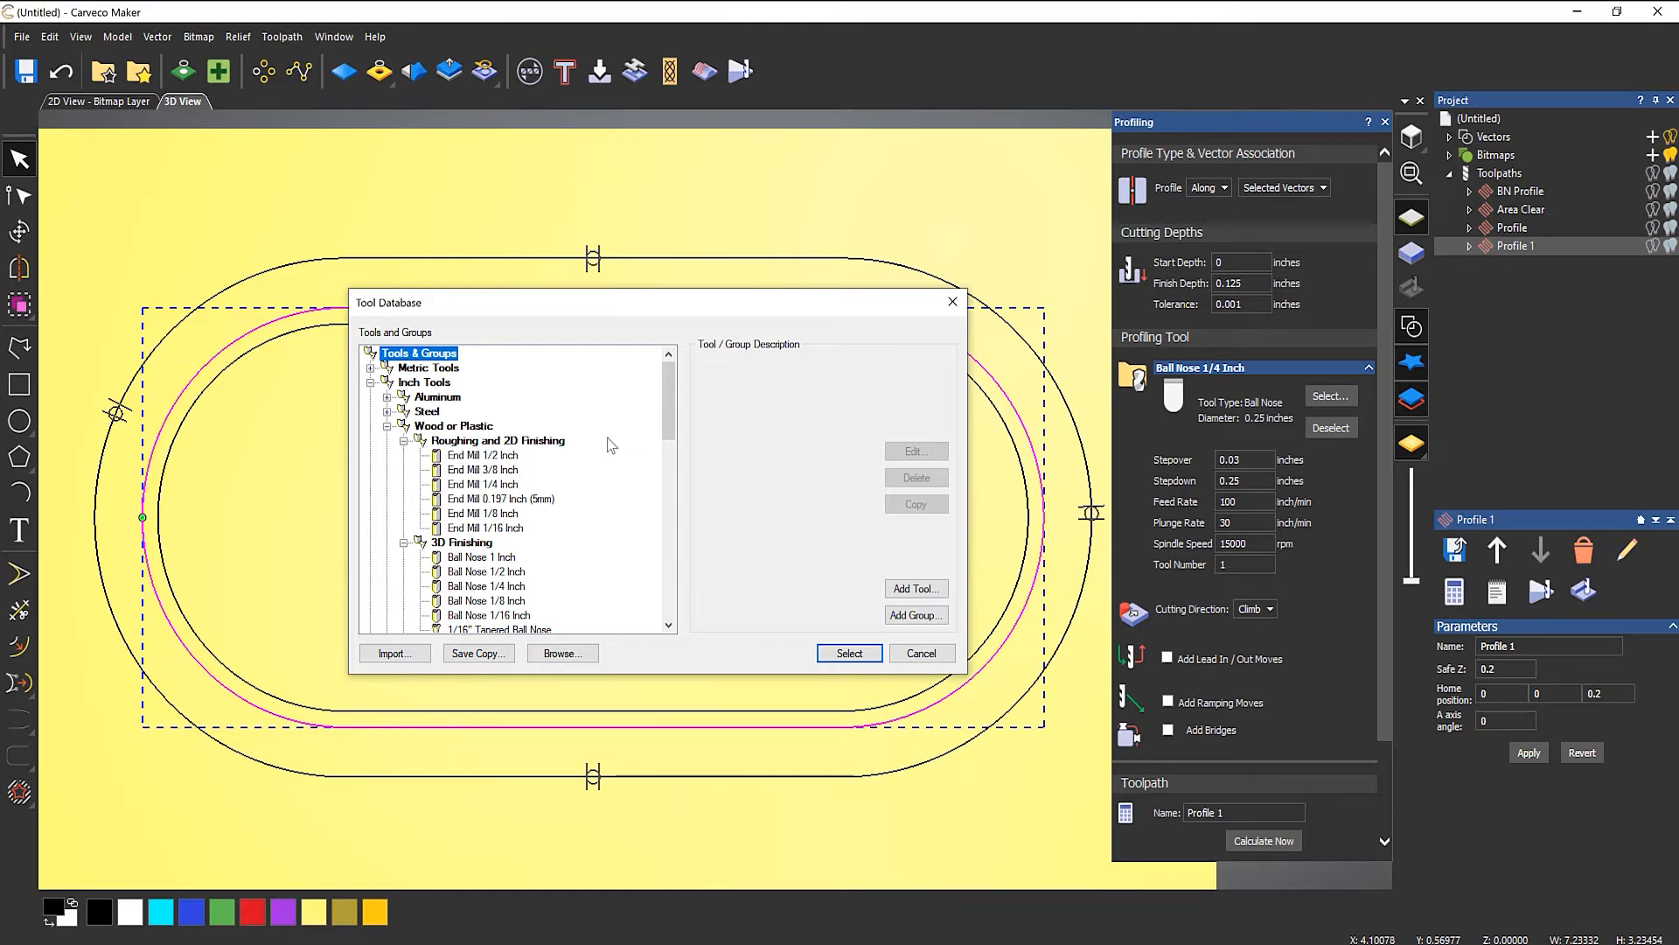
left_click(492, 428)
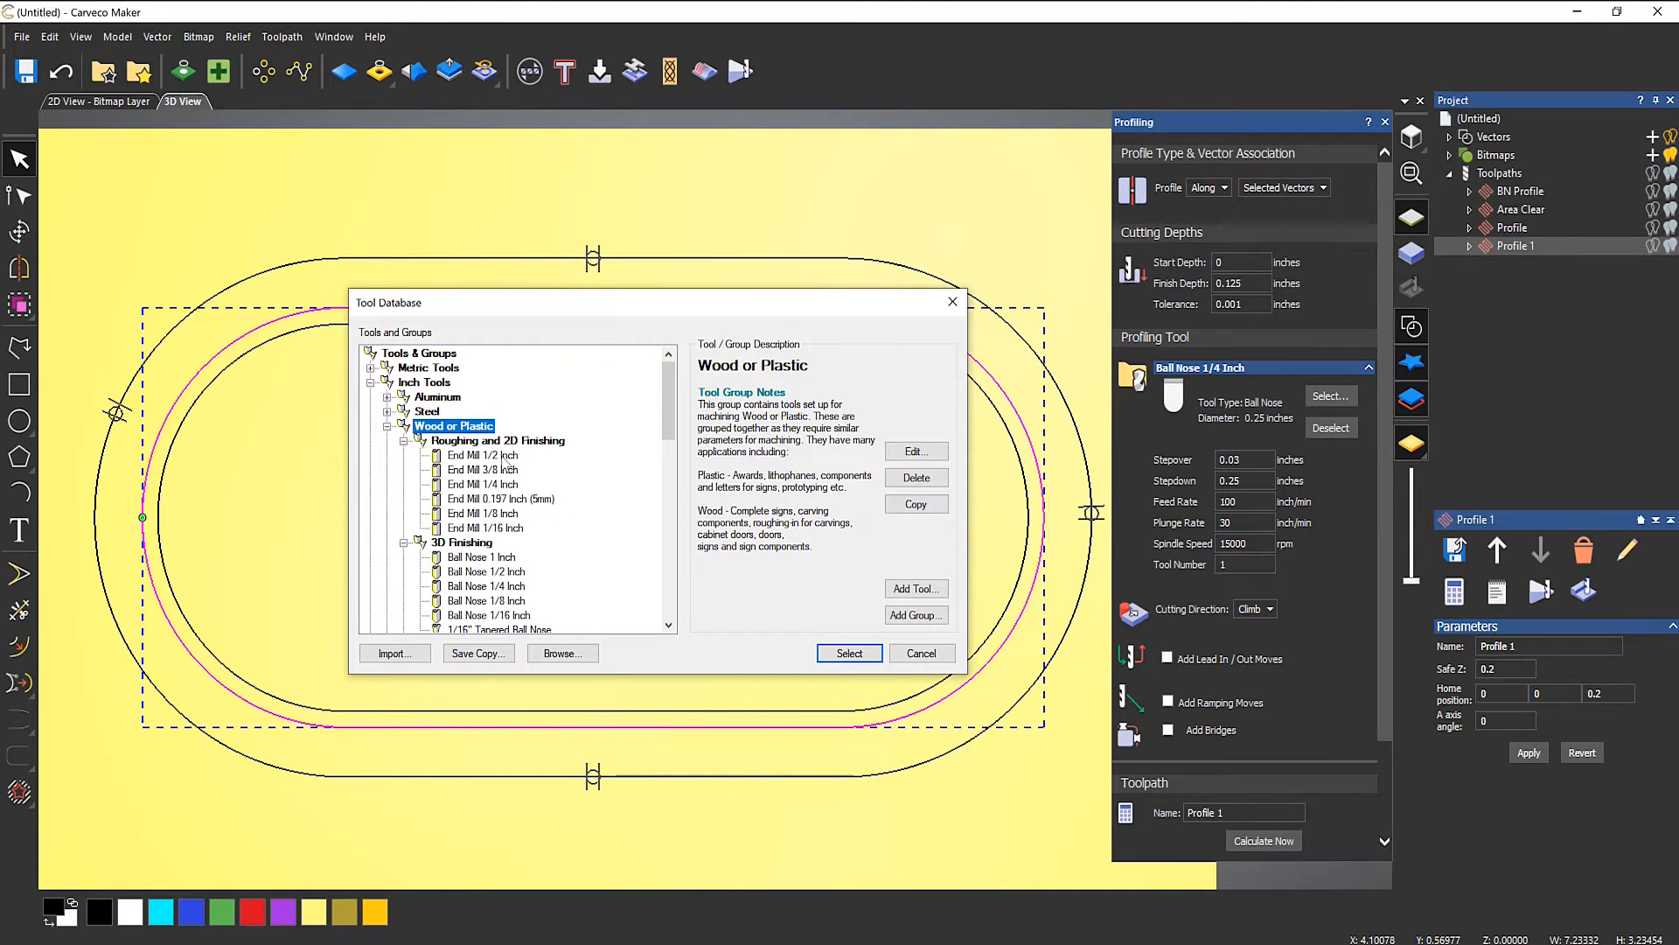
scroll(487, 557, "down", 3)
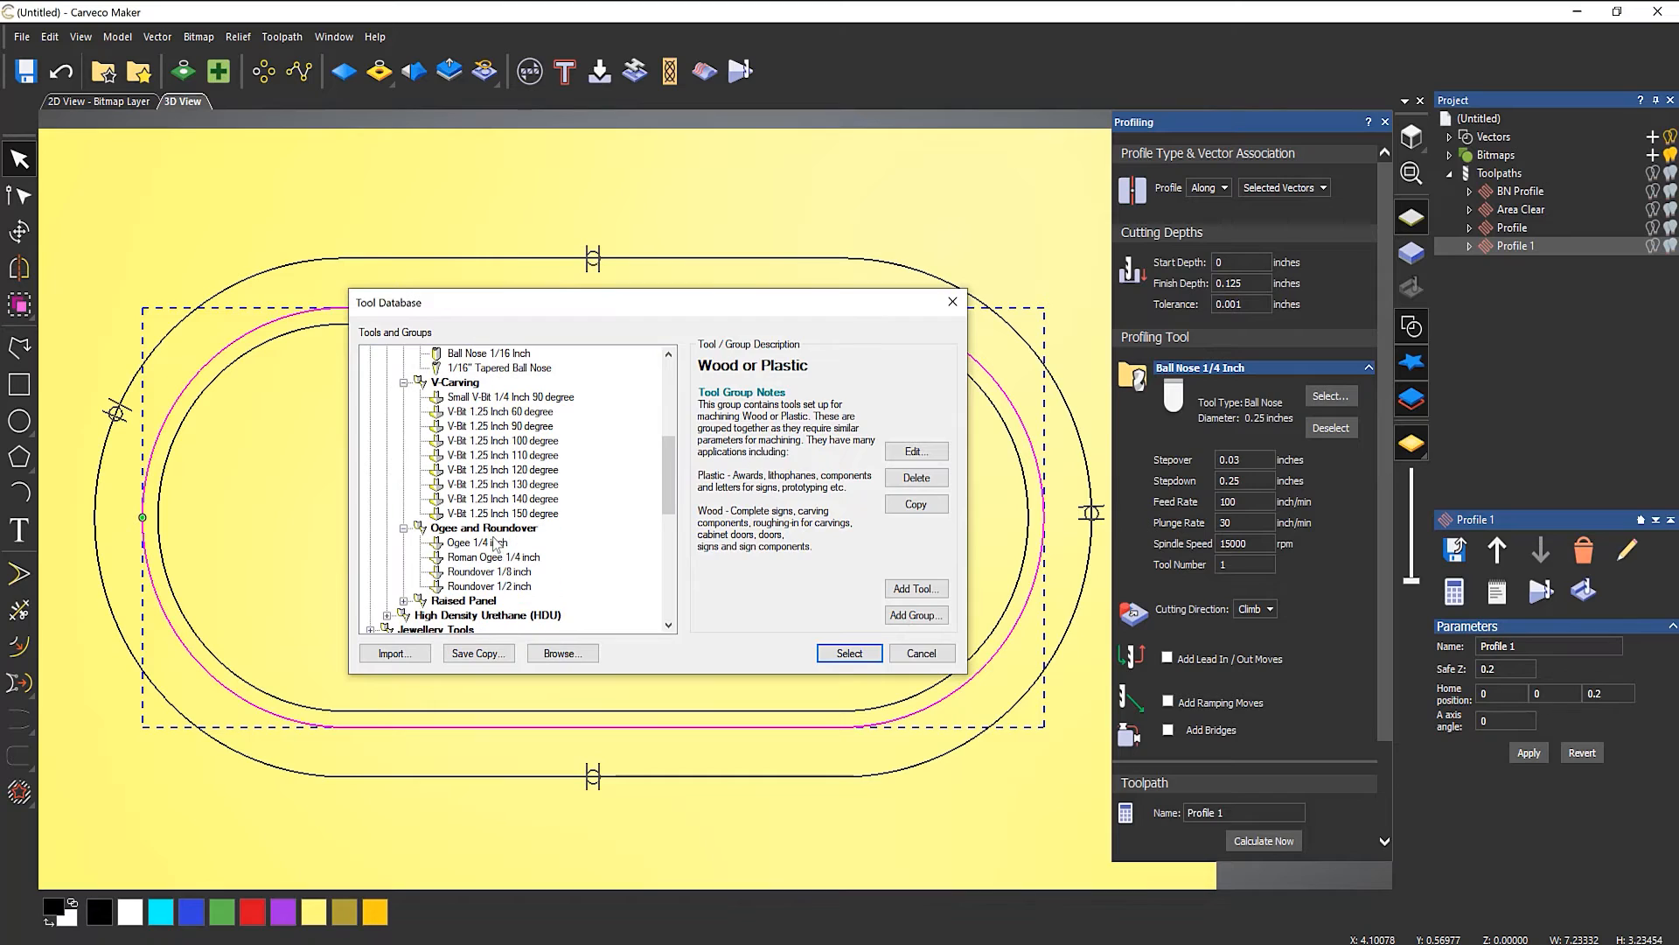
left_click(489, 530)
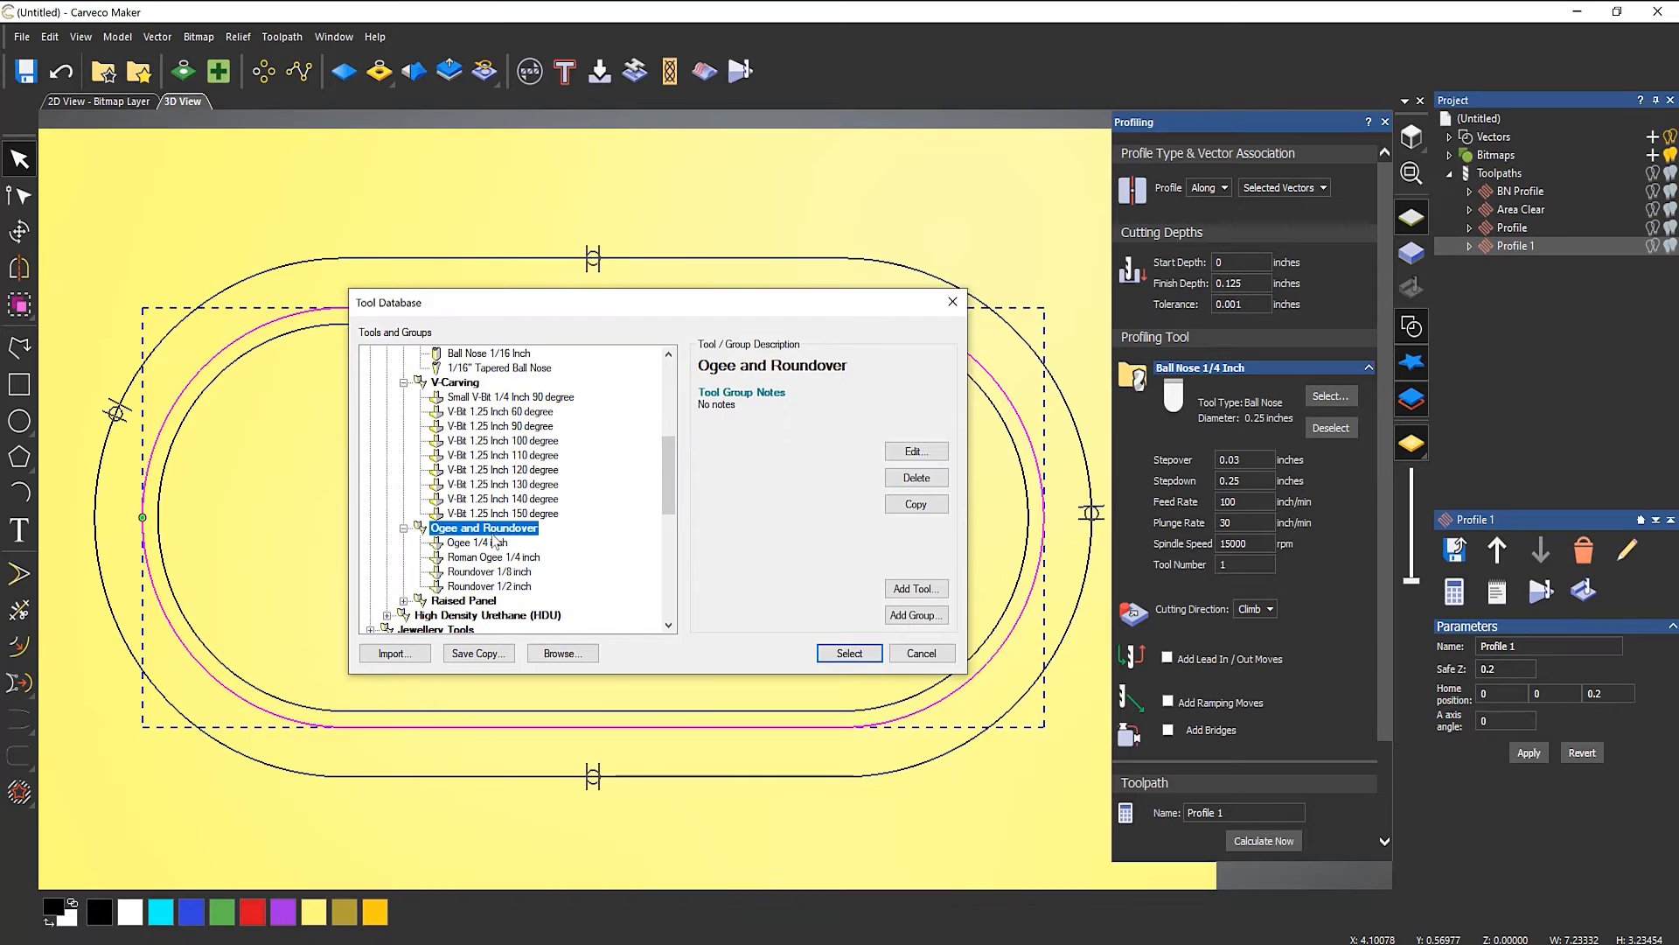
- Add a Roundover Tool to the Ogee and Roundover group with the description 1/8" Roundover tool
left_click(910, 588)
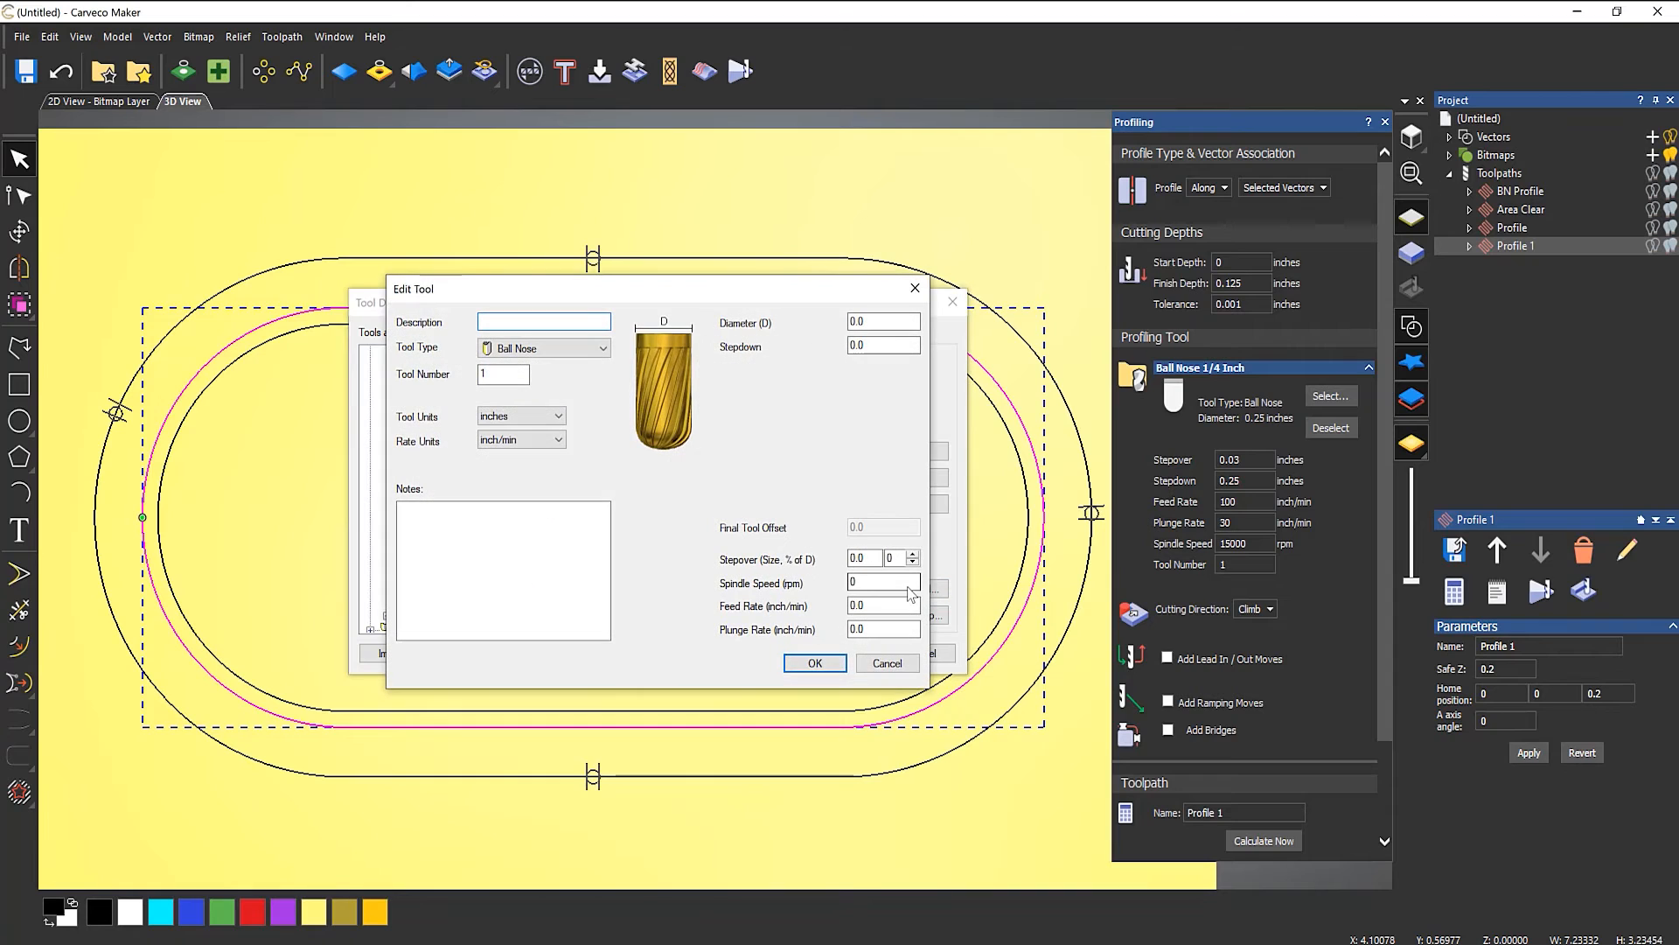
left_click(604, 349)
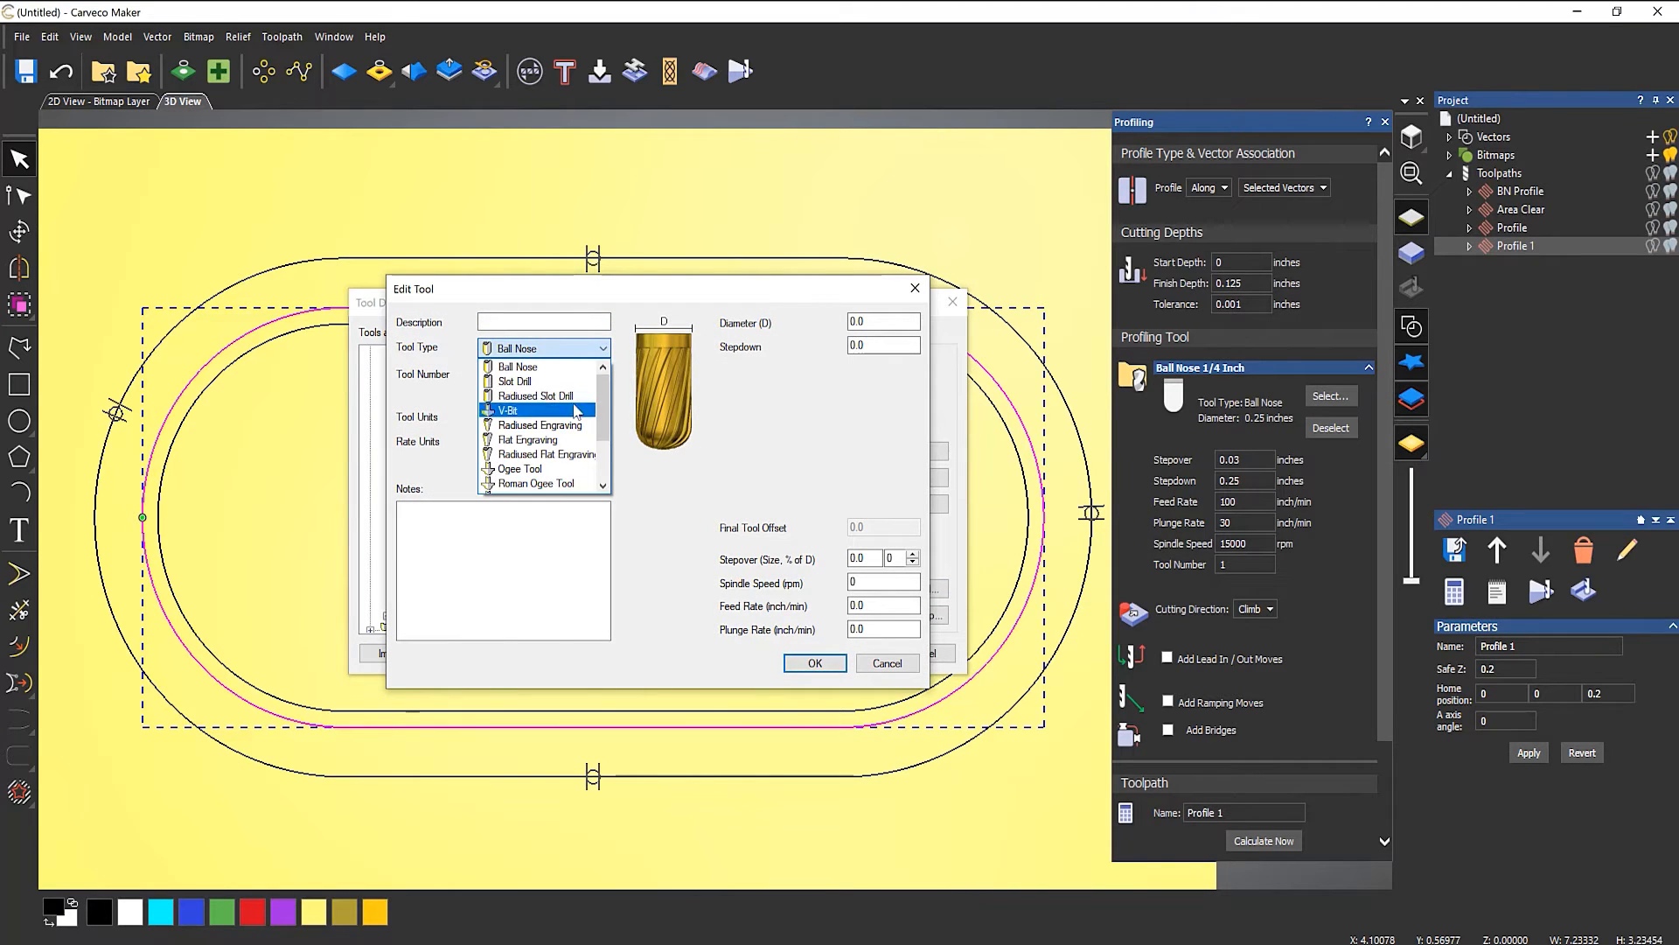
scroll(575, 456, "down", 1)
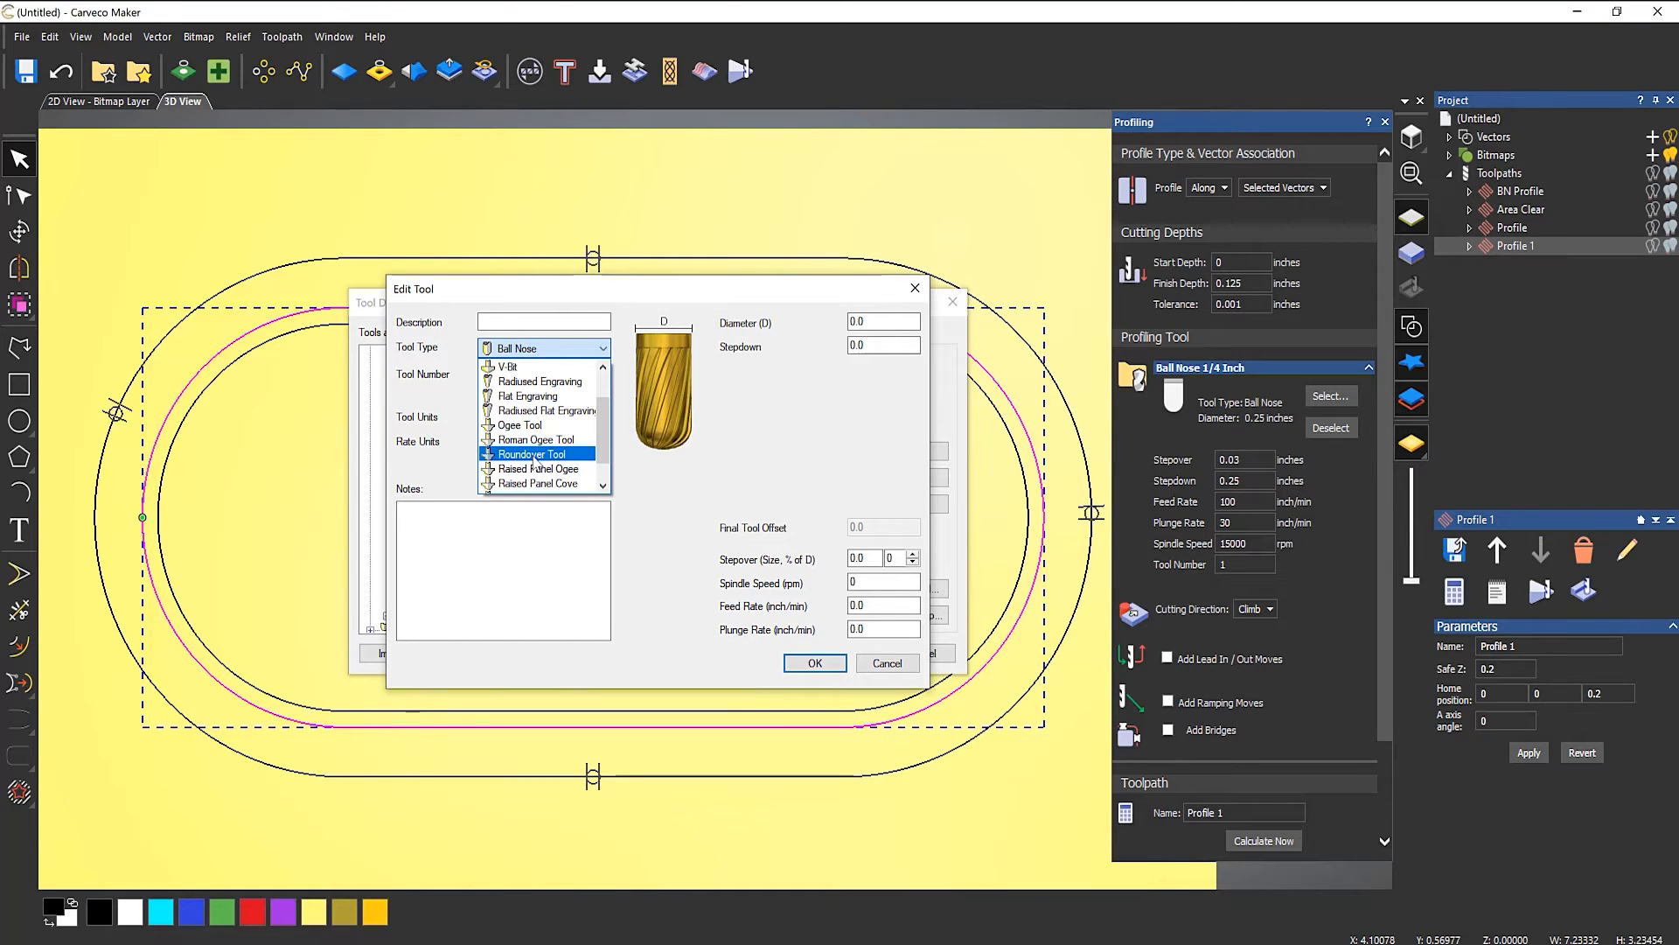
left_click(532, 455)
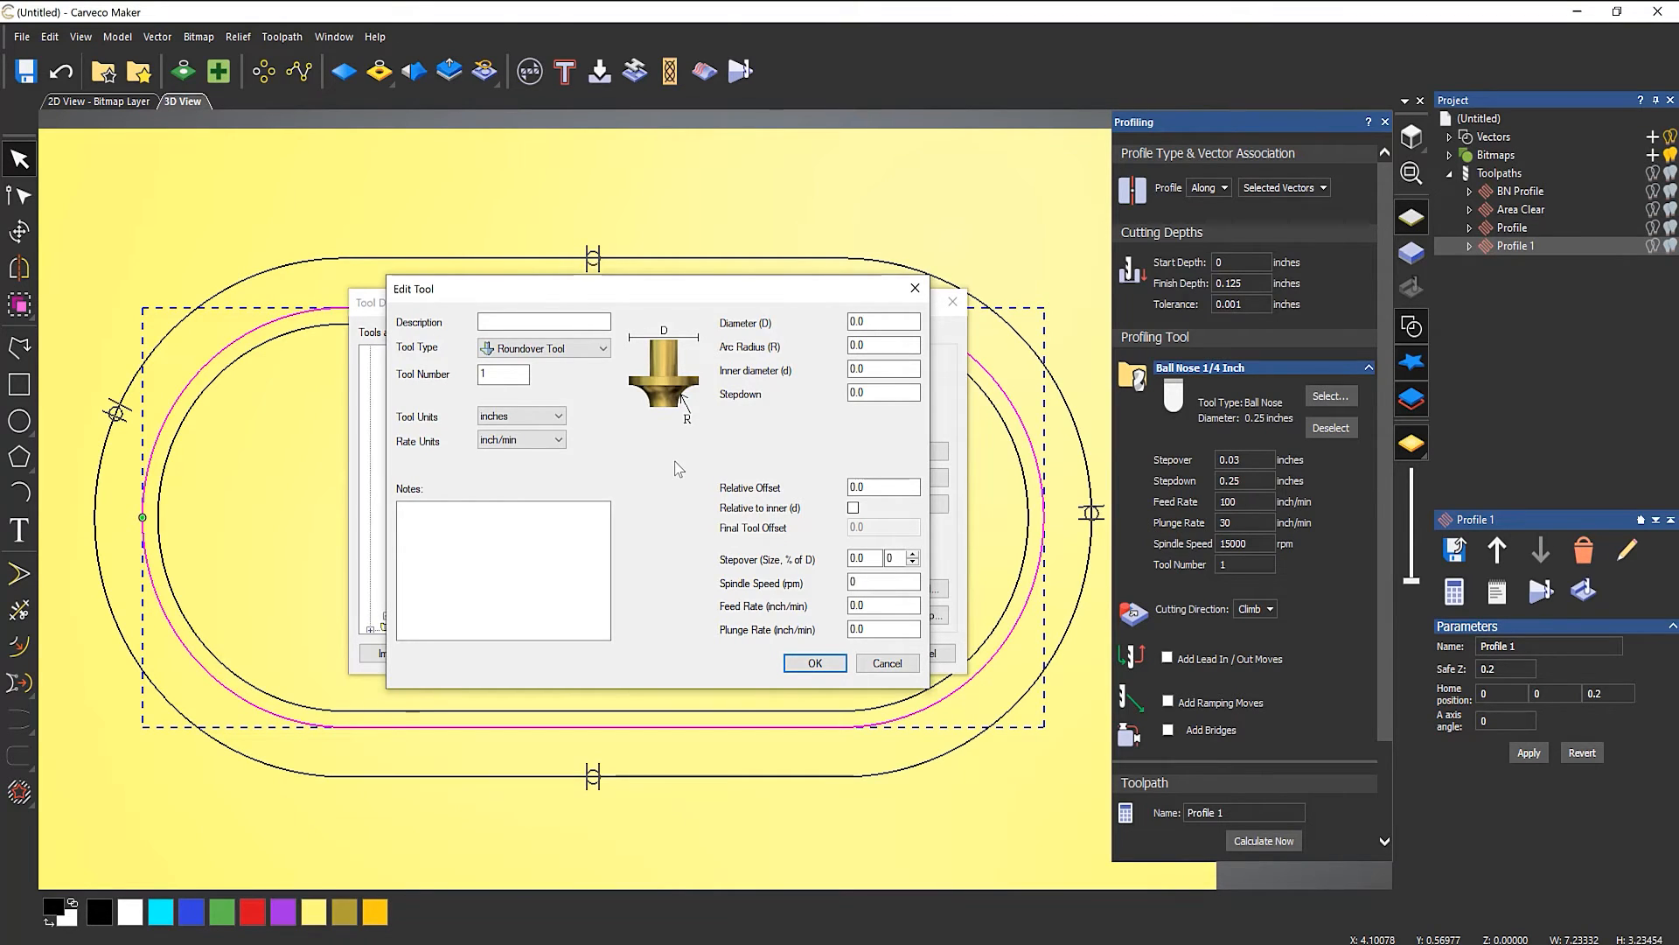
left_click(507, 319)
type("1/8\" Roundover tool")
- Set the new roundover tool's diameter to 0.75, arc radius to 0.125 and inner diameter to 0.5 inches
double_click(855, 321)
type("0.75")
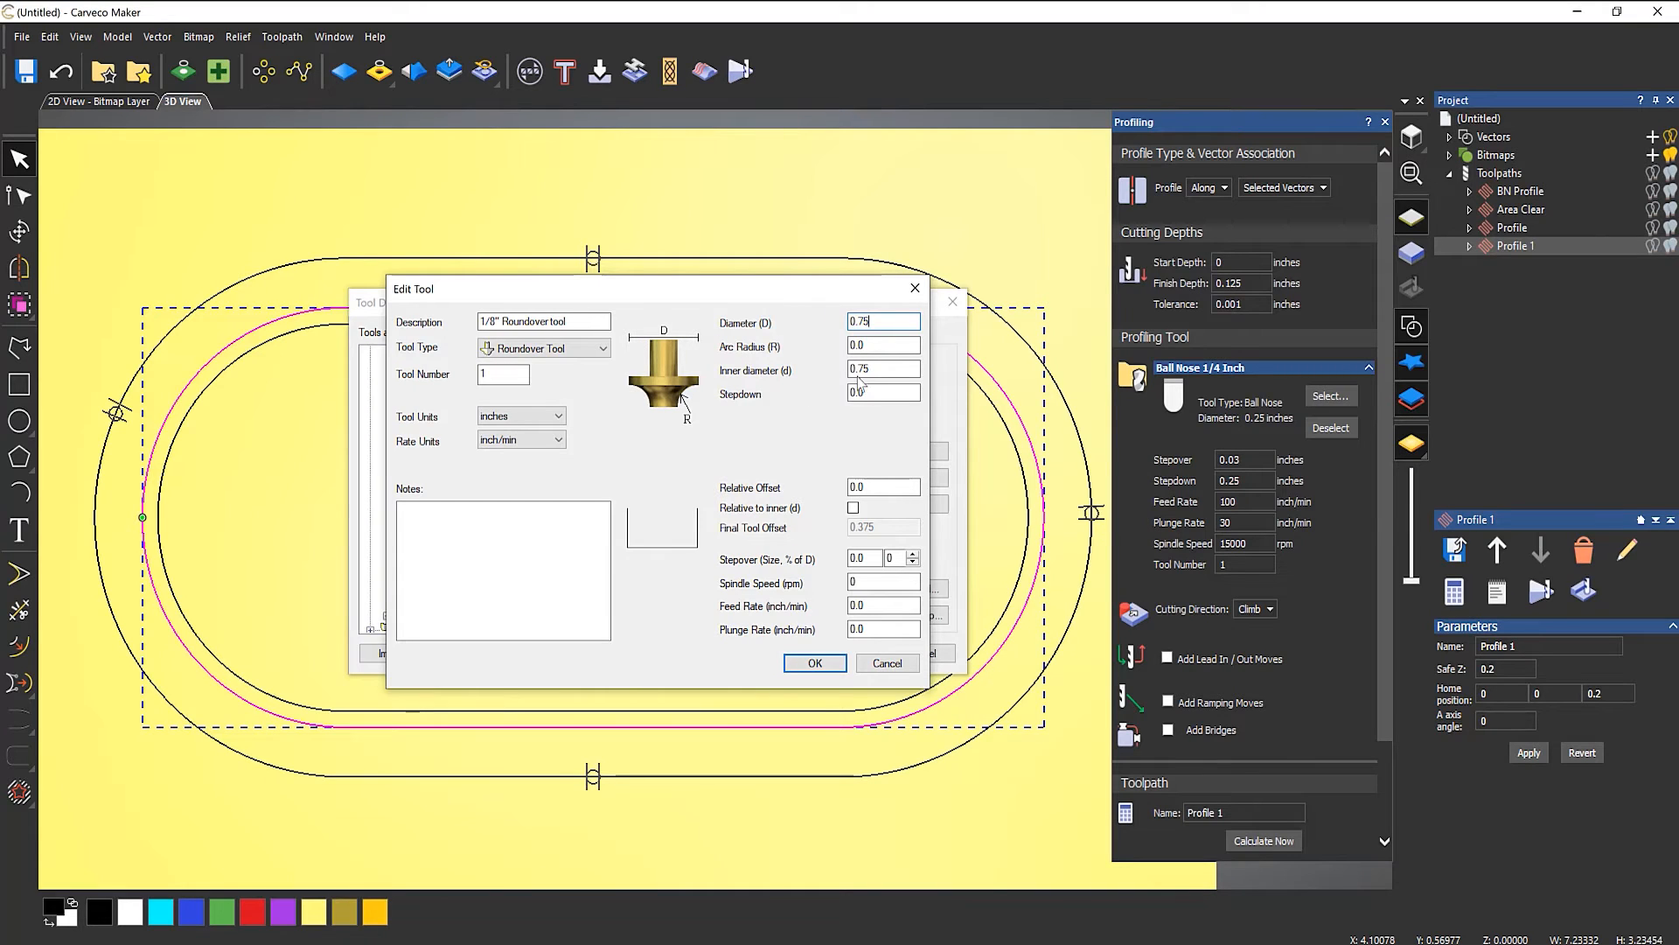
key("Tab")
type("0.125")
left_click(899, 369)
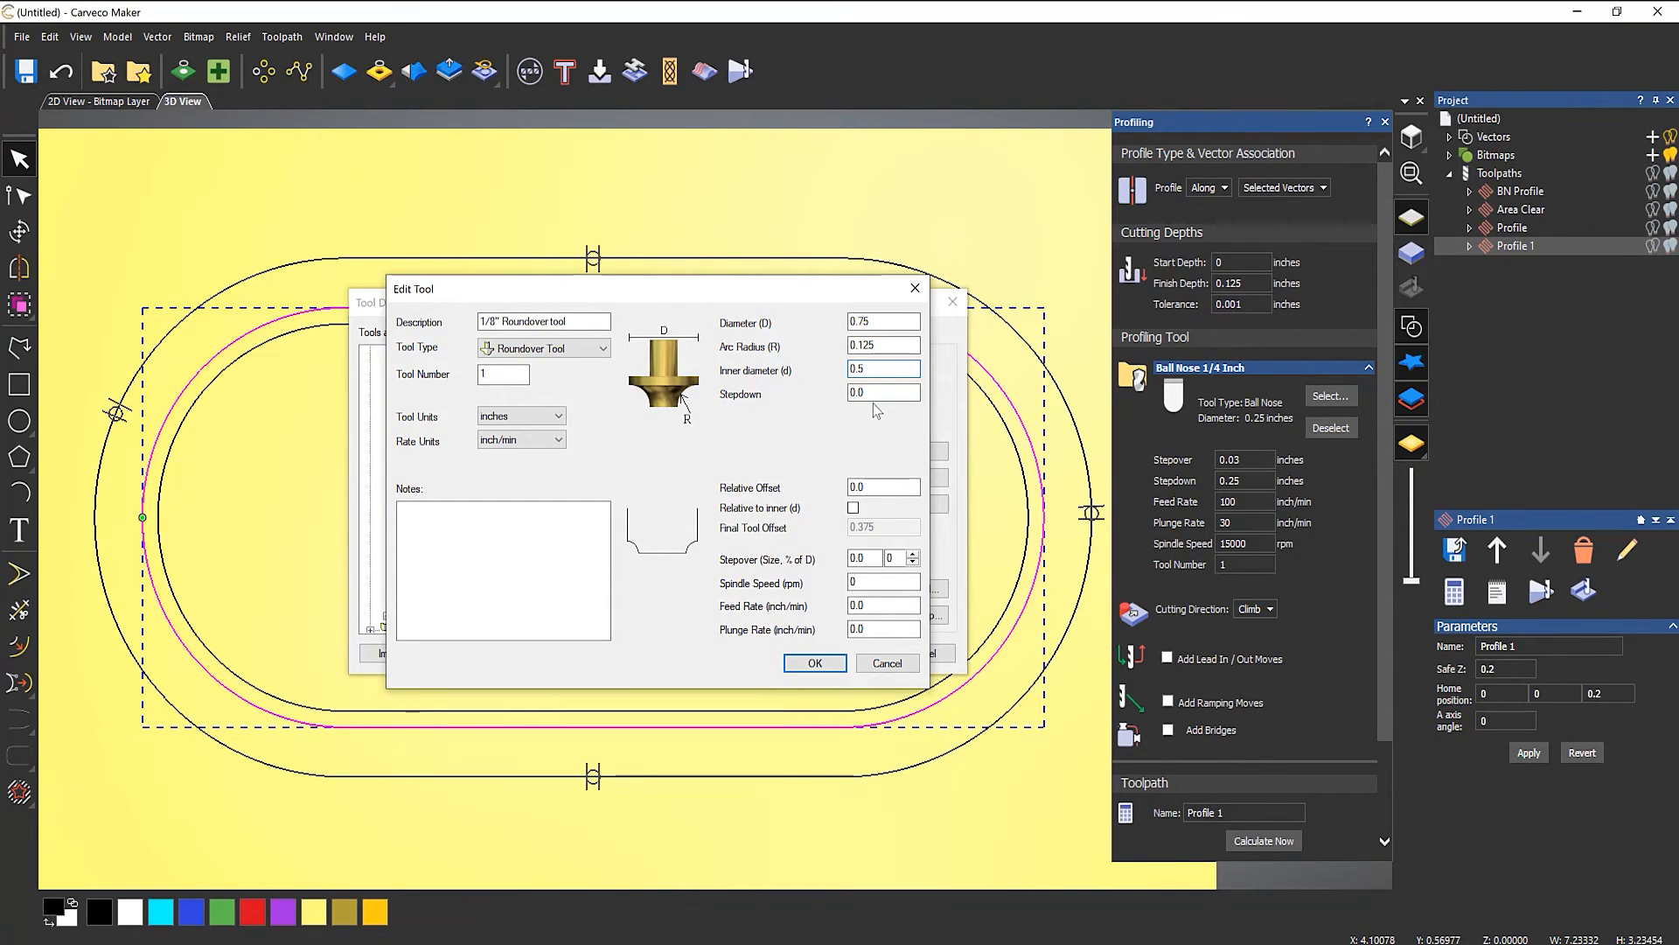
- Give the tool a 0.25 inch stepdown, 0.3 inch stepover, 21000 rpm spindle speed, 75 inch/min feed and 30 inch/min plunge rate, and save it
key("Tab")
type("0")
left_click(896, 487)
left_click(853, 508)
double_click(890, 558)
type("4")
key("Tab")
type("2100")
key("Tab")
type("7")
key("Tab")
type("30")
left_click(815, 665)
left_click(808, 663)
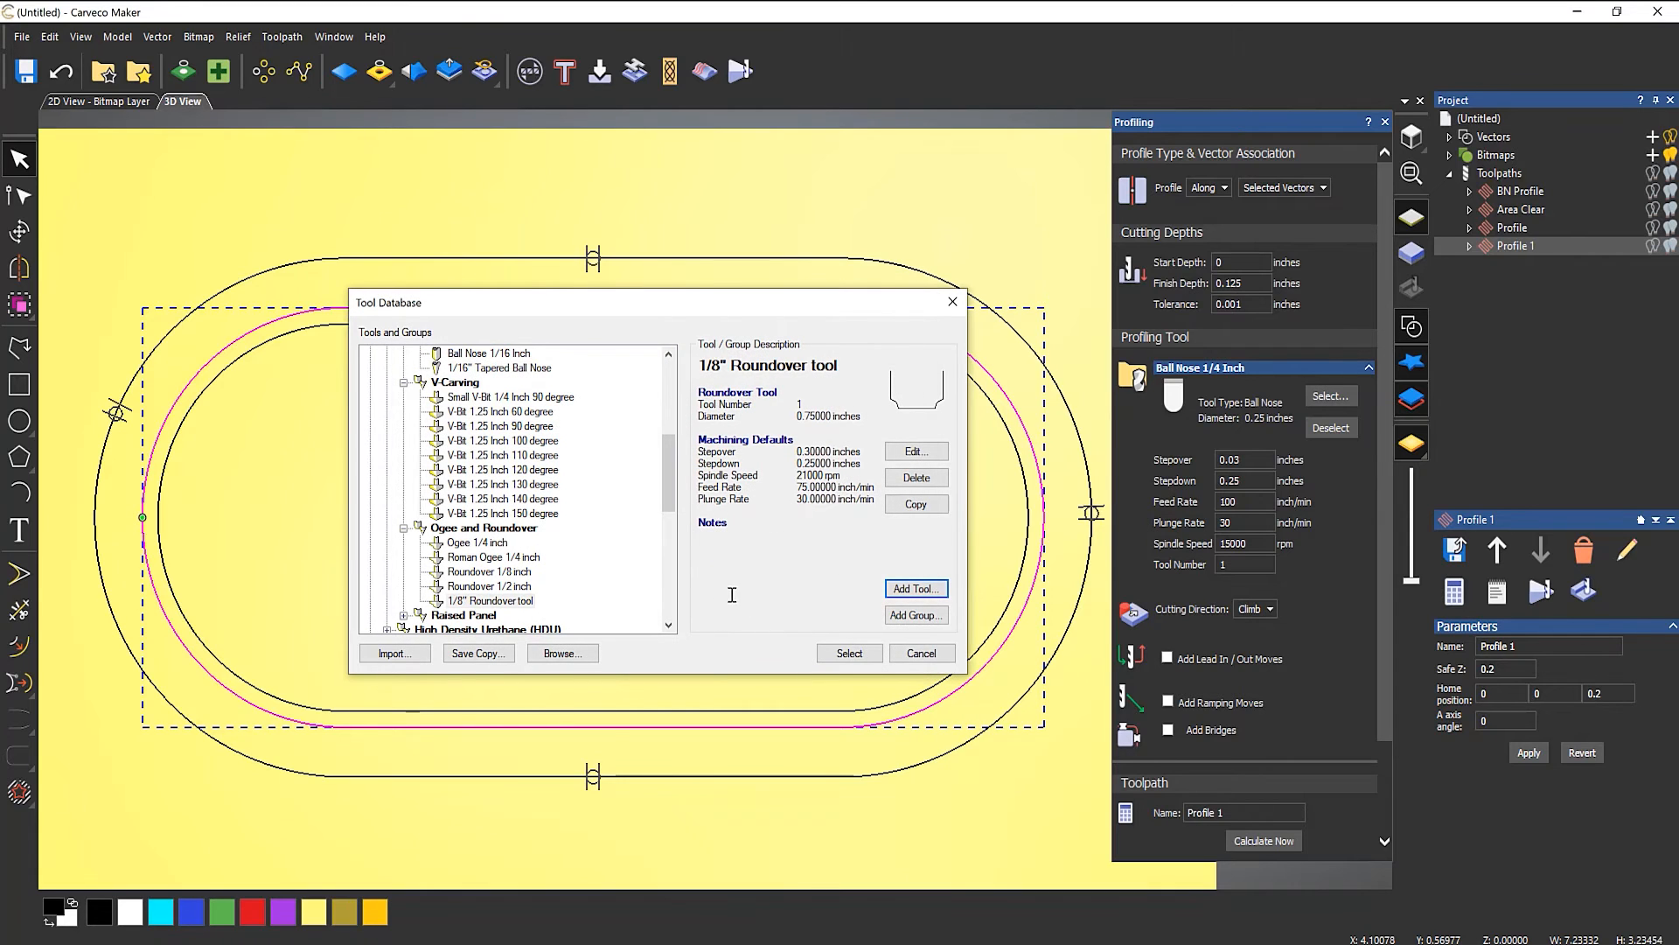
- Assign the 1/8" Roundover tool to the Profile 1 toolpath, recalculate it and close the profiling settings
left_click(848, 654)
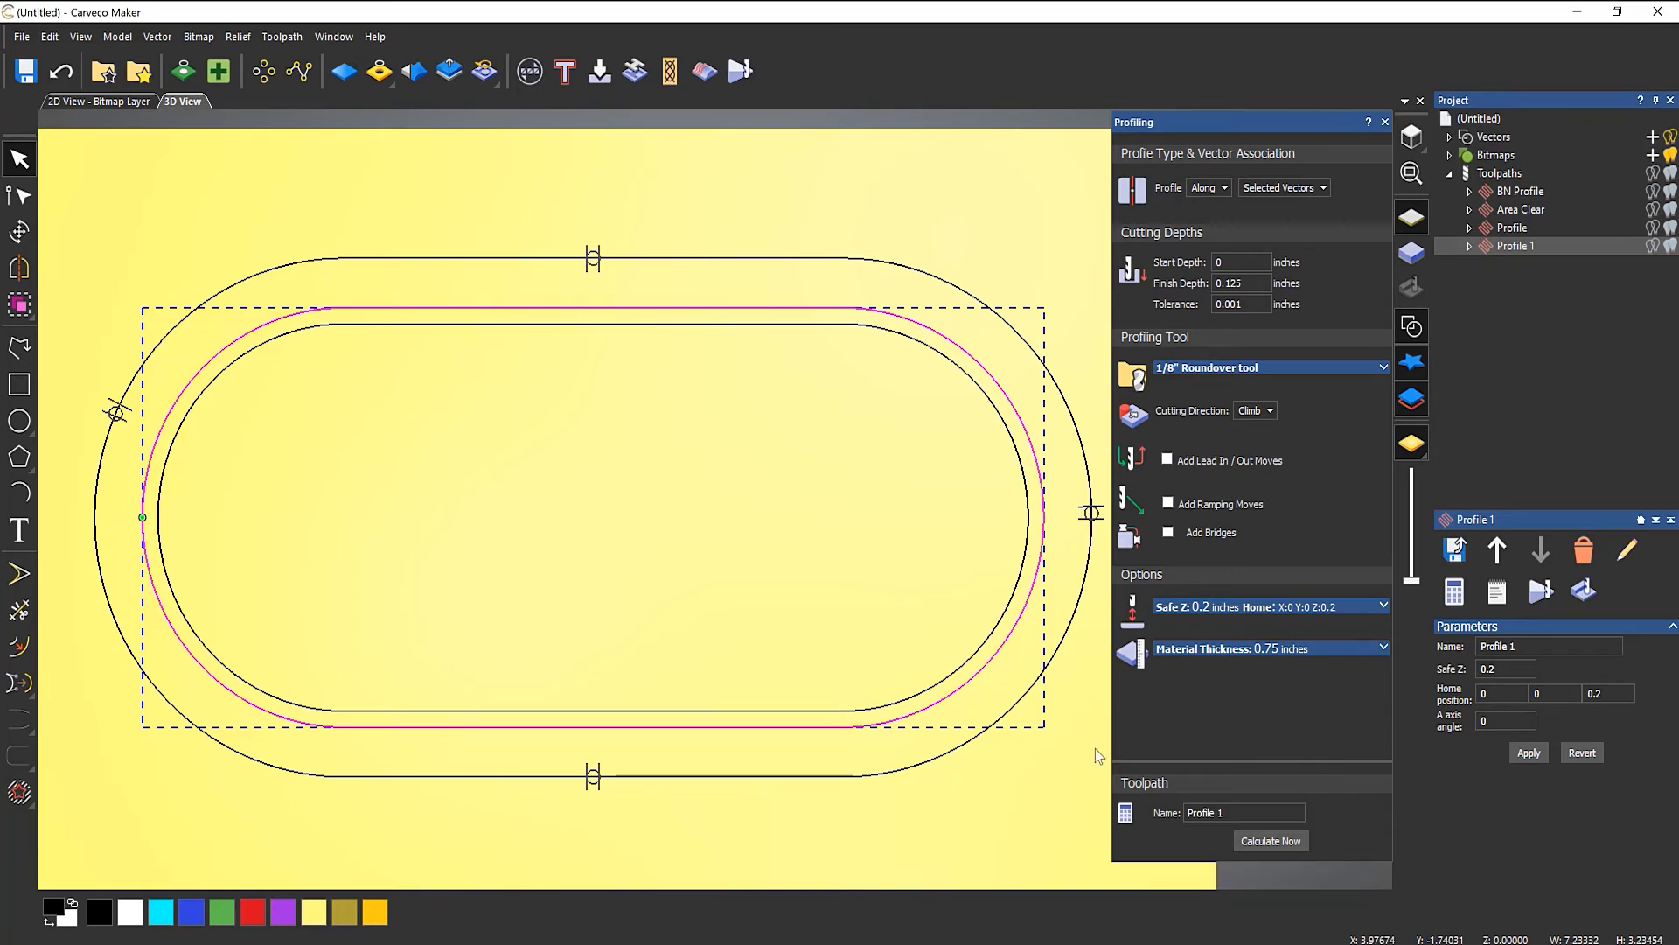
left_click(1256, 842)
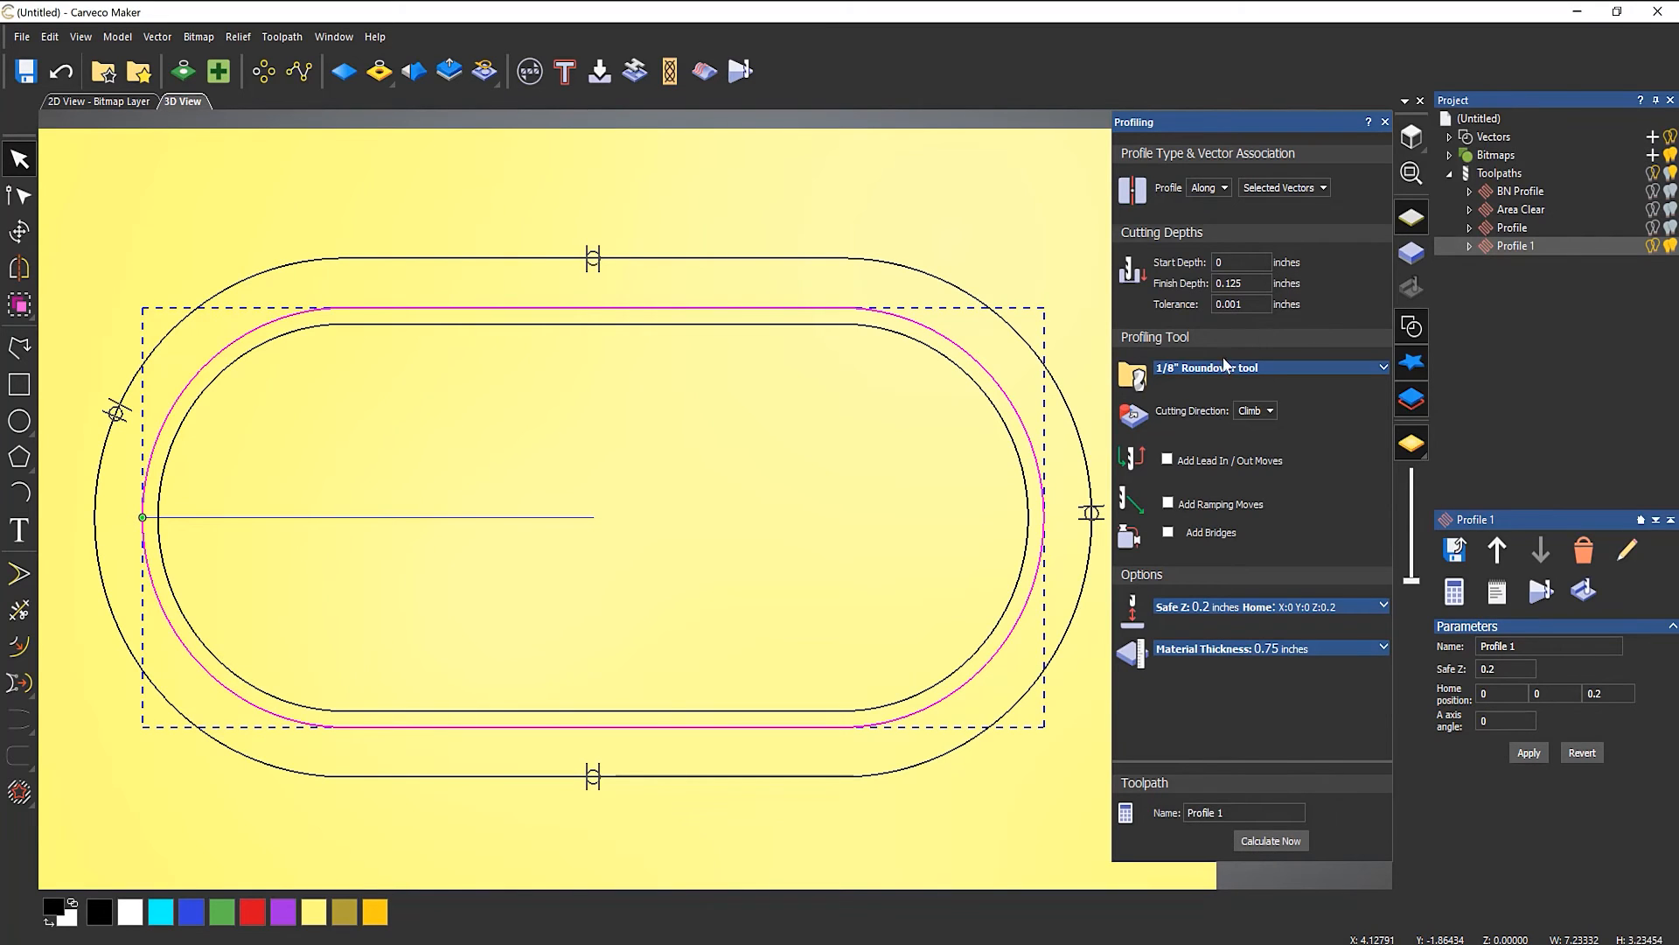
left_click(1384, 122)
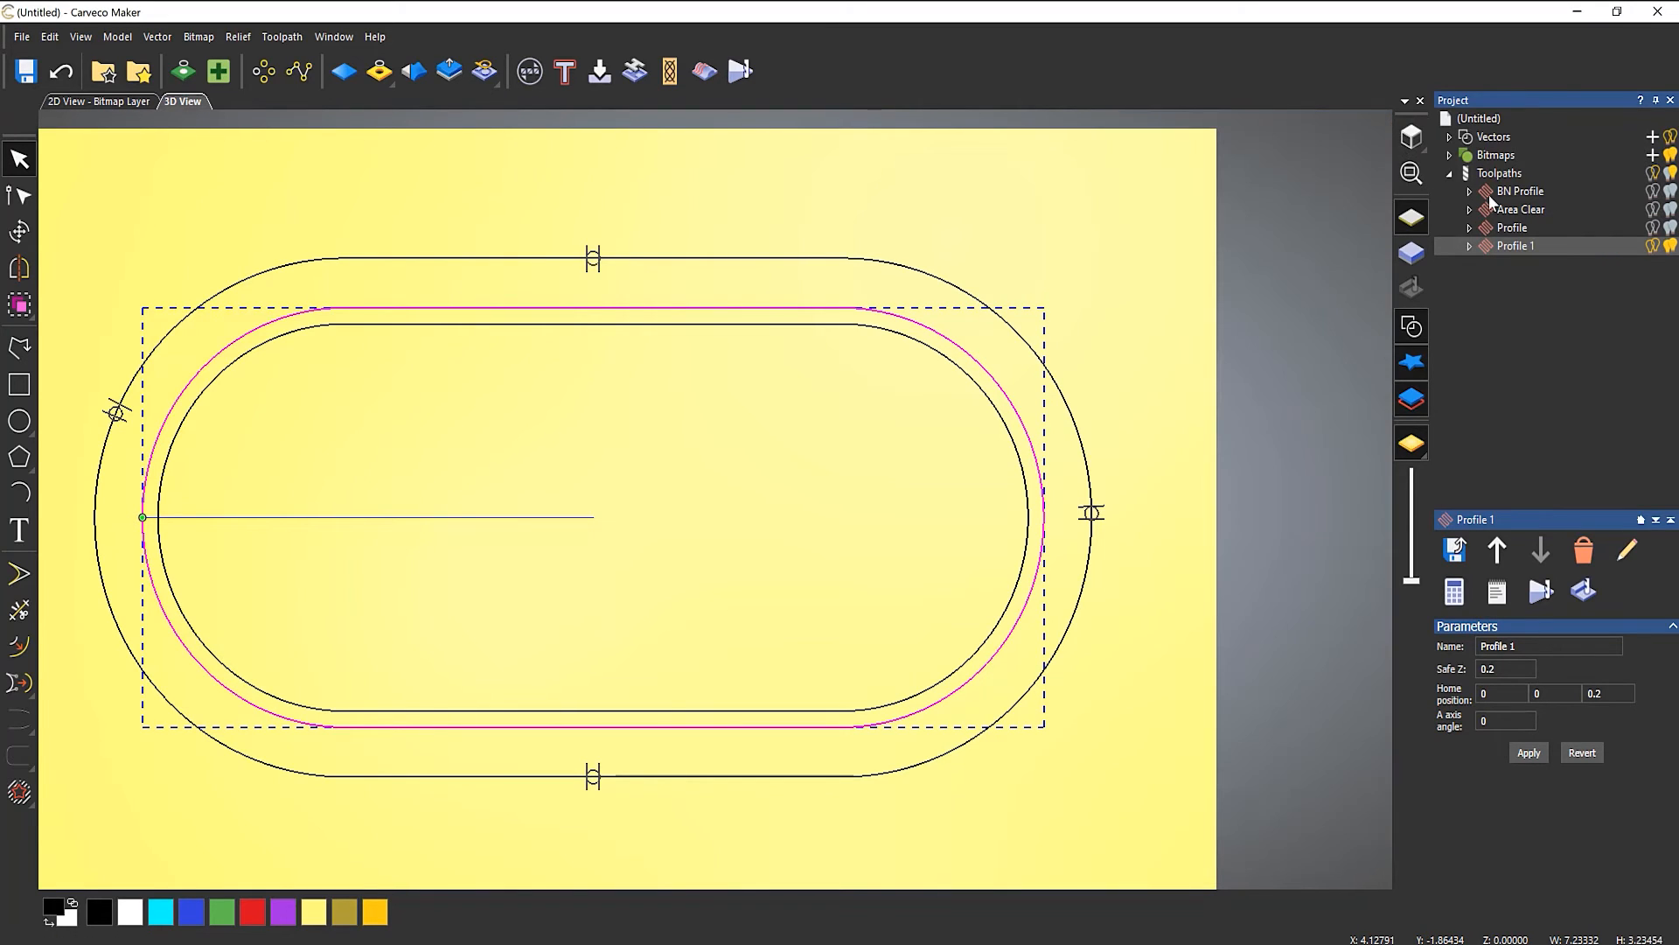
- Simulate the BN Profile, Area Clear and Profile toolpaths in order
left_click(1504, 187)
right_click(1493, 185)
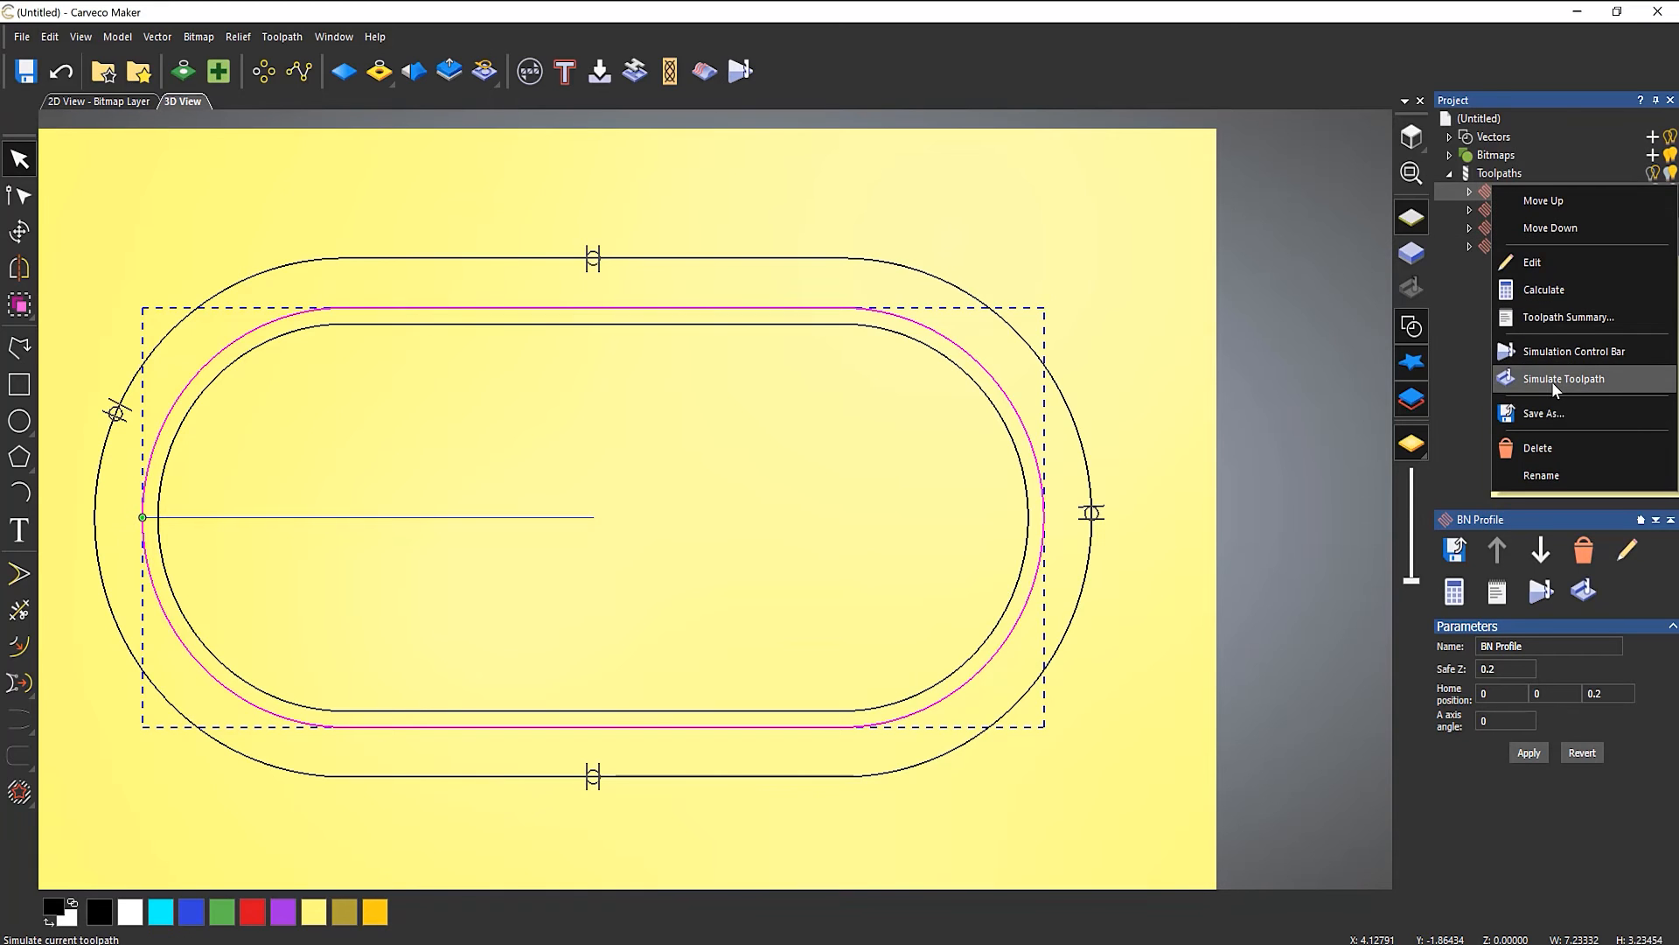
left_click(1552, 381)
right_click(1494, 209)
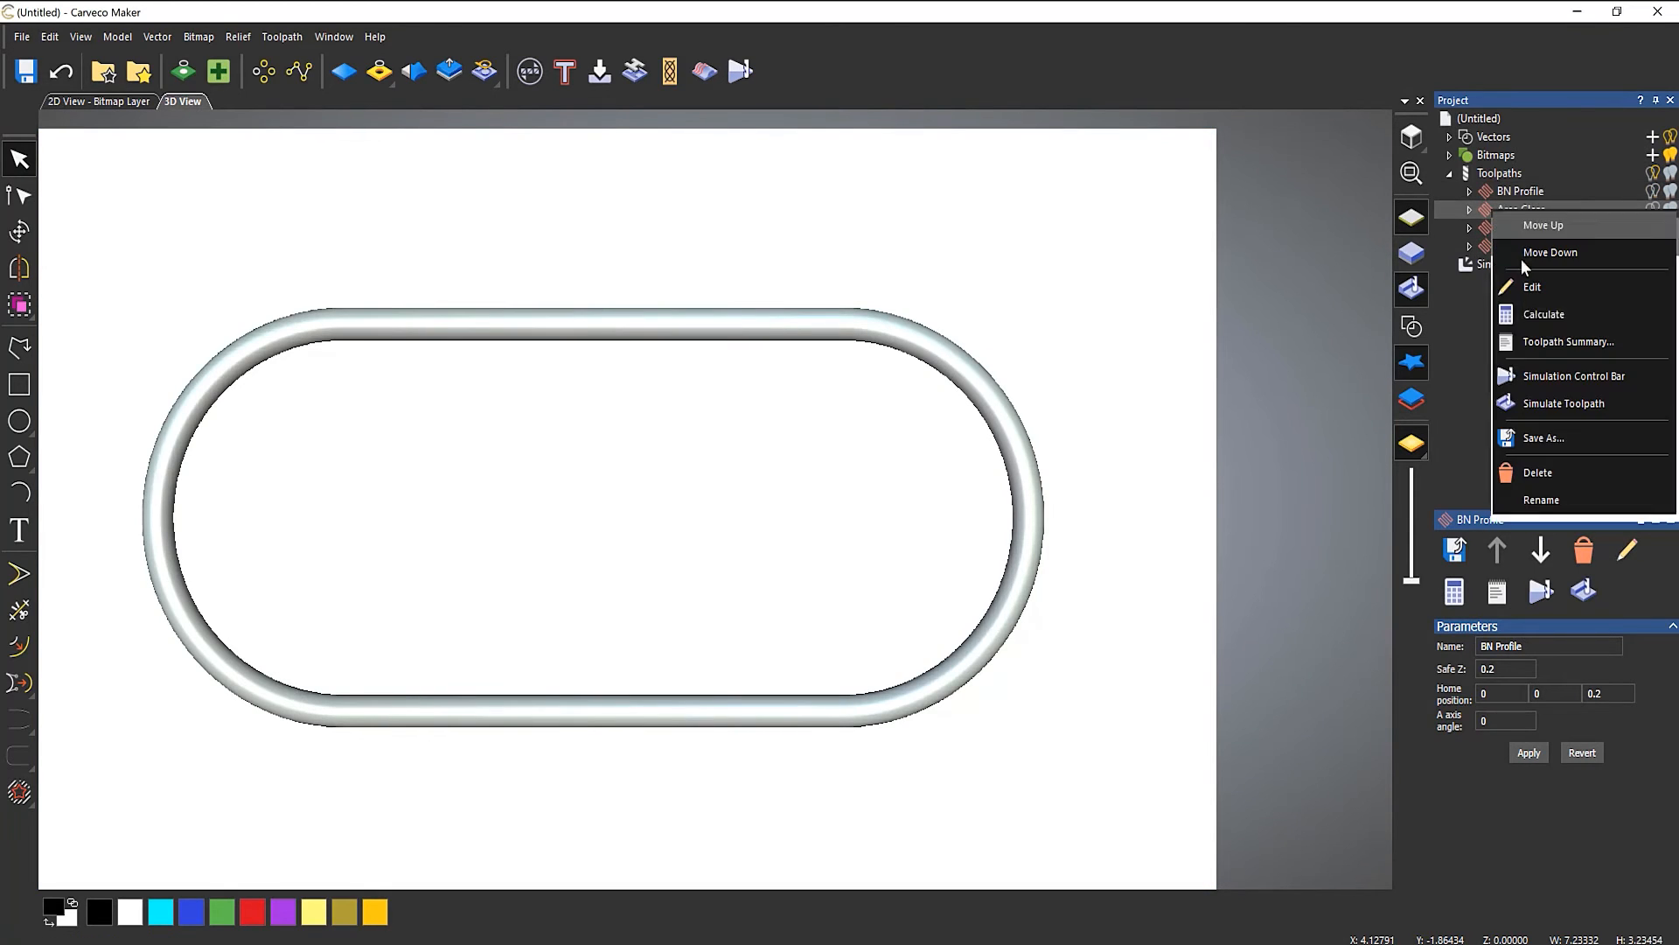
left_click(1541, 402)
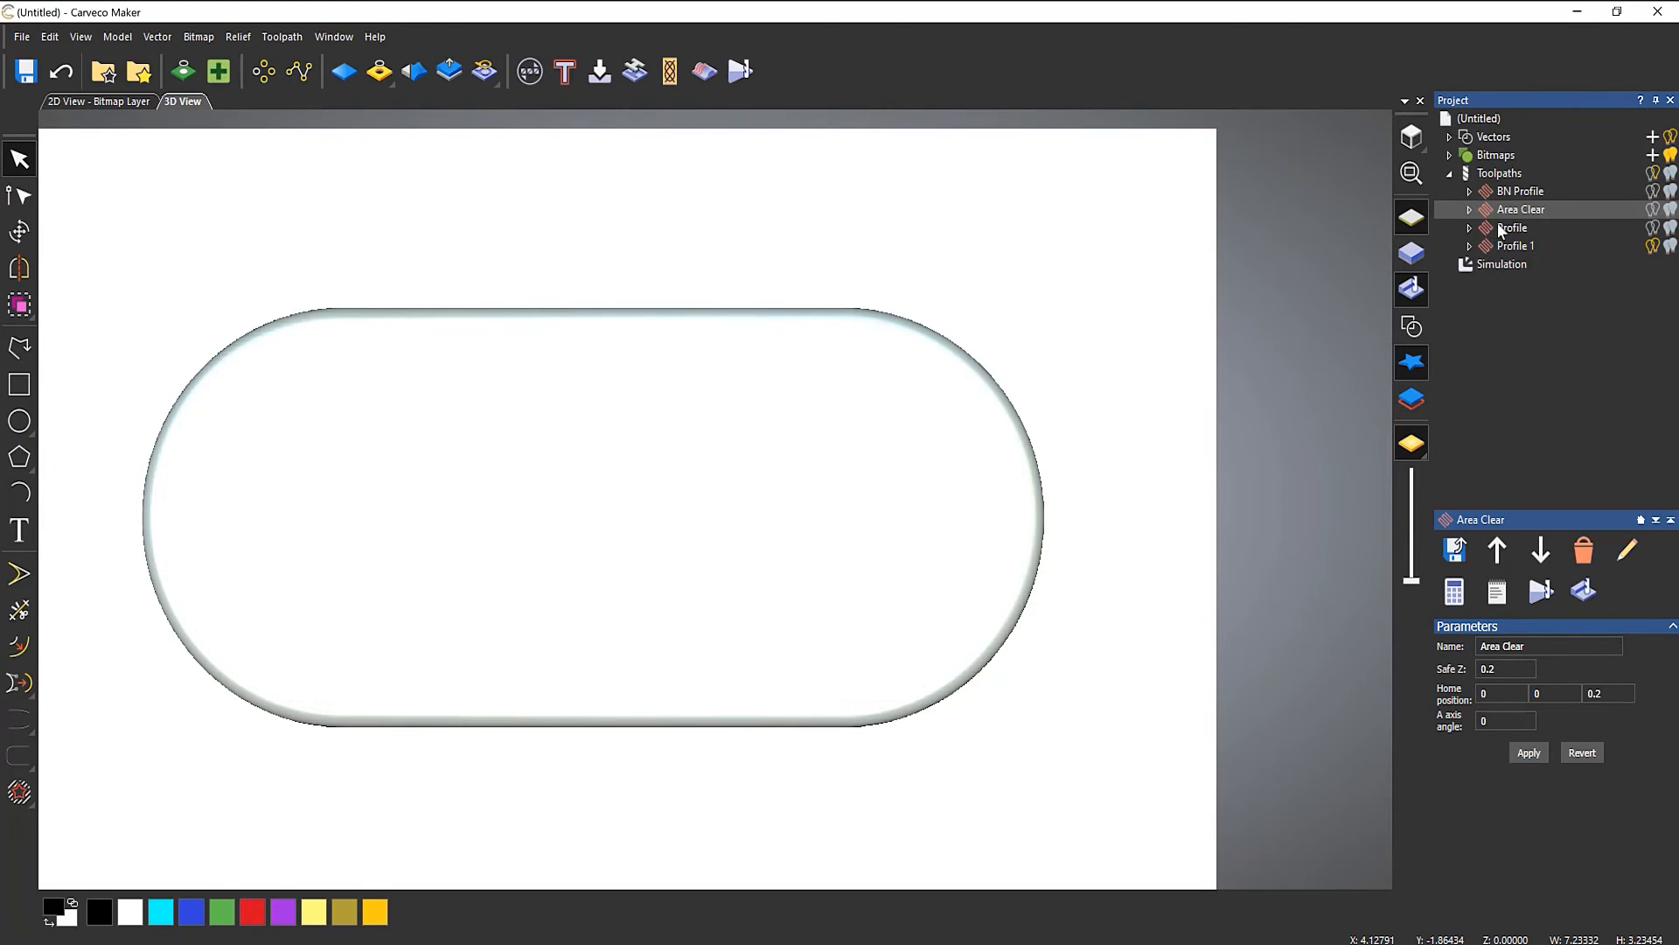
left_click(1501, 229)
right_click(1500, 229)
left_click(1547, 420)
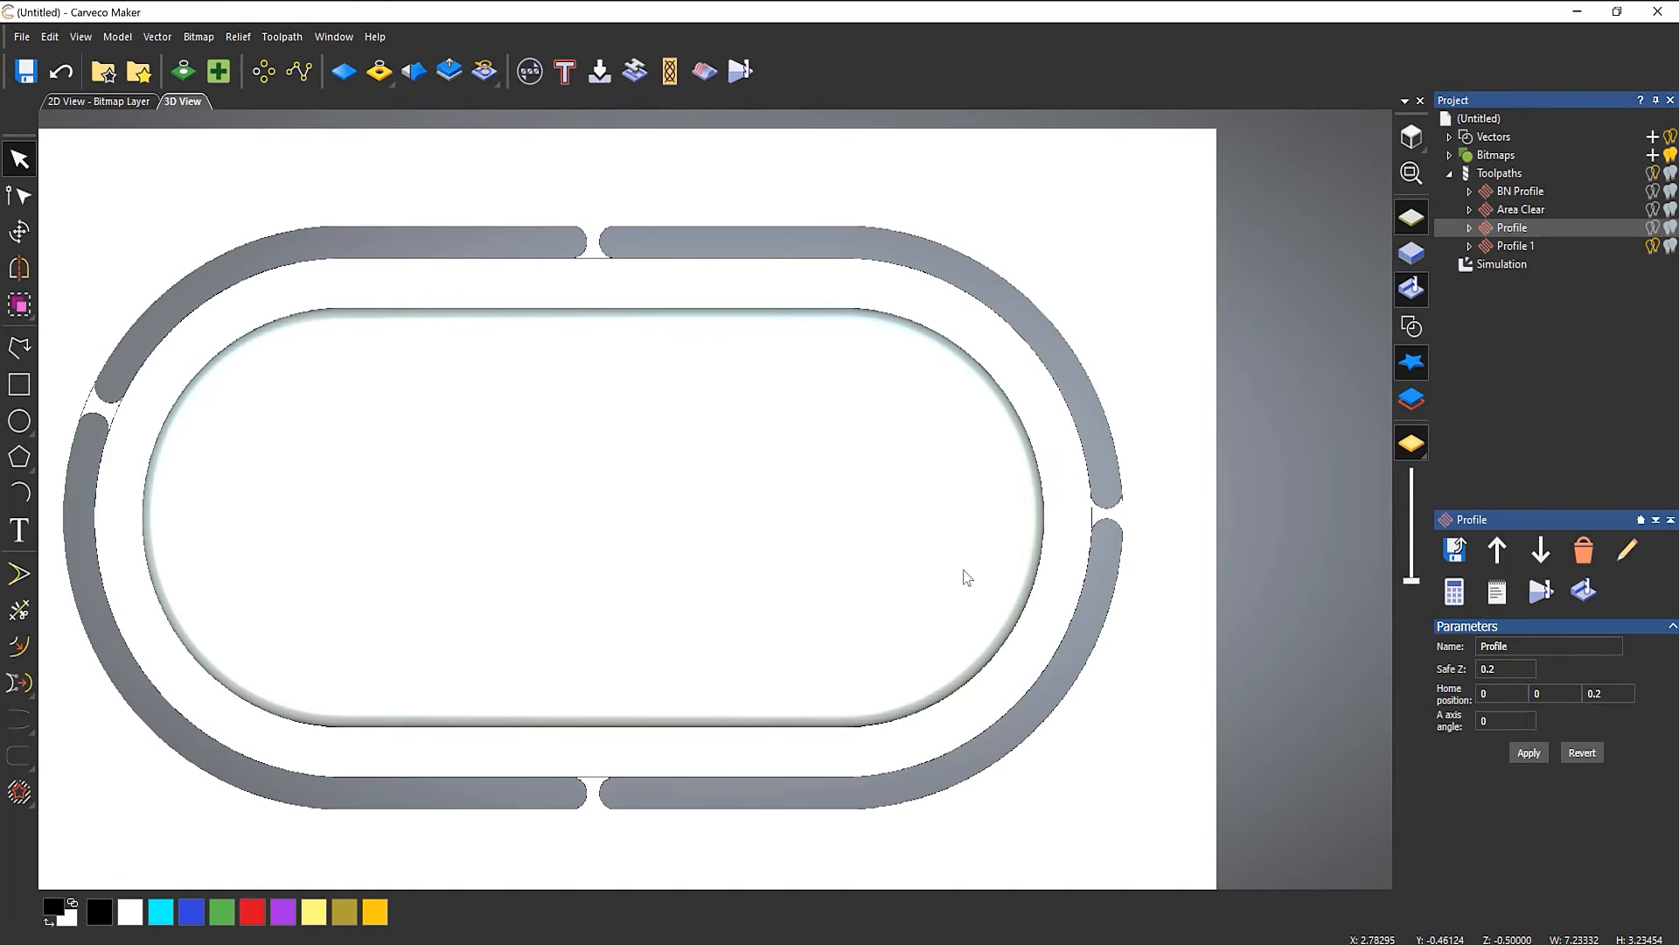
- Run the Profile 1 simulation over the other cuts, checking the roundover cutter's shape from the side before playing it
left_click_drag(963, 570, 1096, 272)
left_click_drag(744, 643, 737, 605)
middle_click_drag(829, 533, 912, 528)
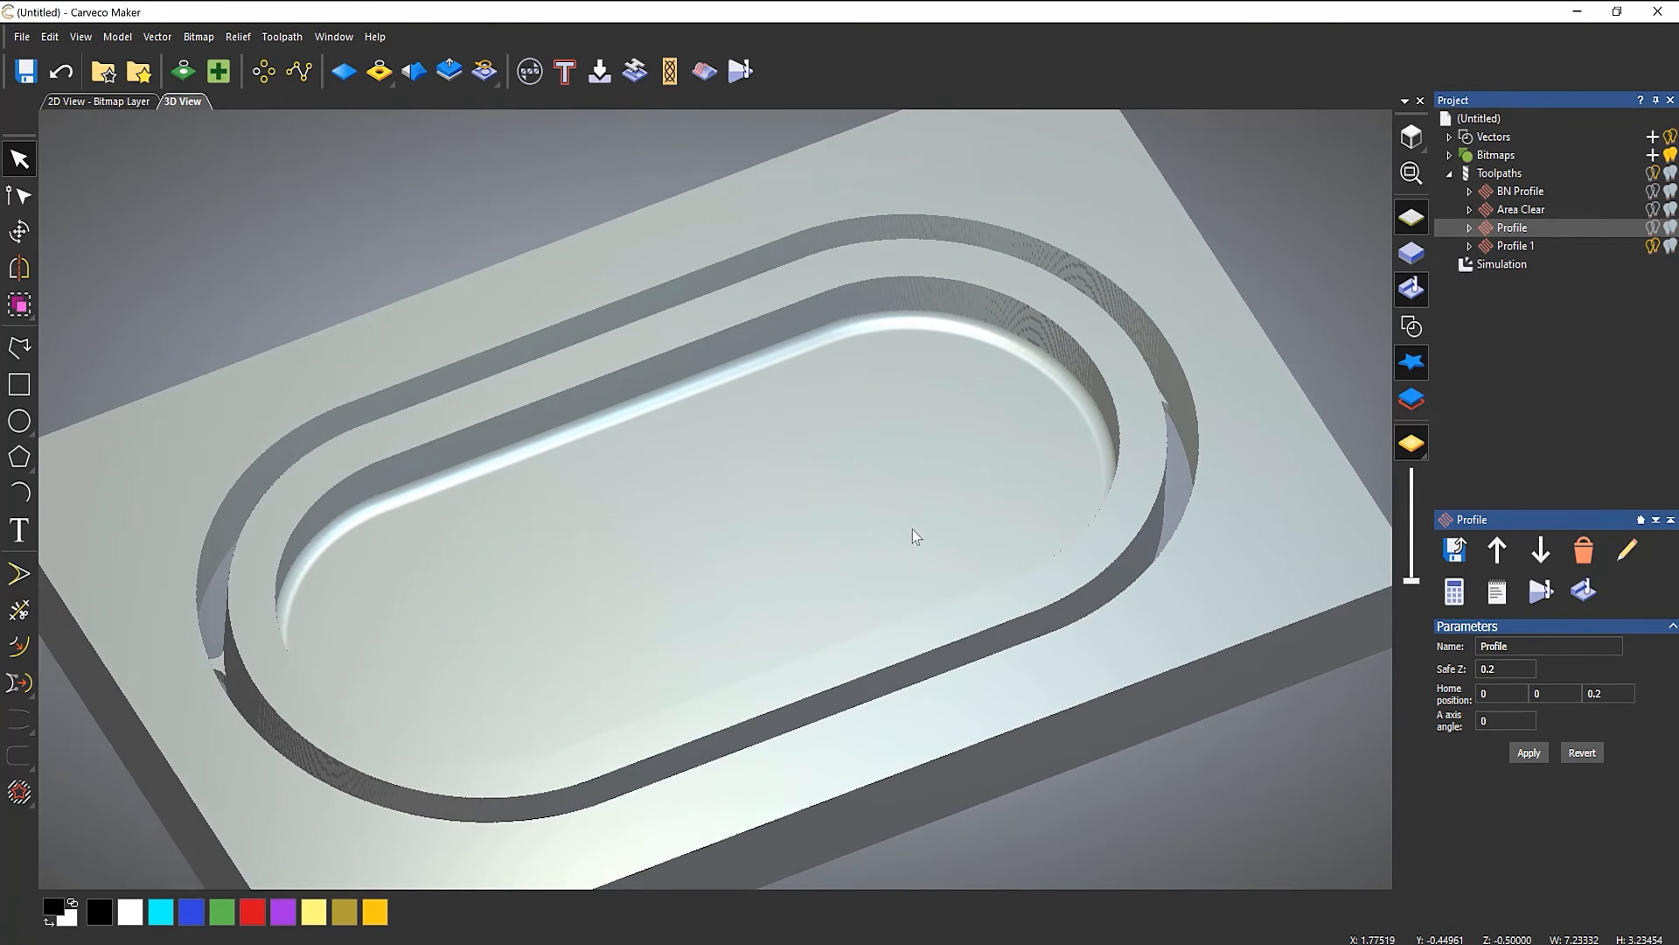
right_click(1502, 243)
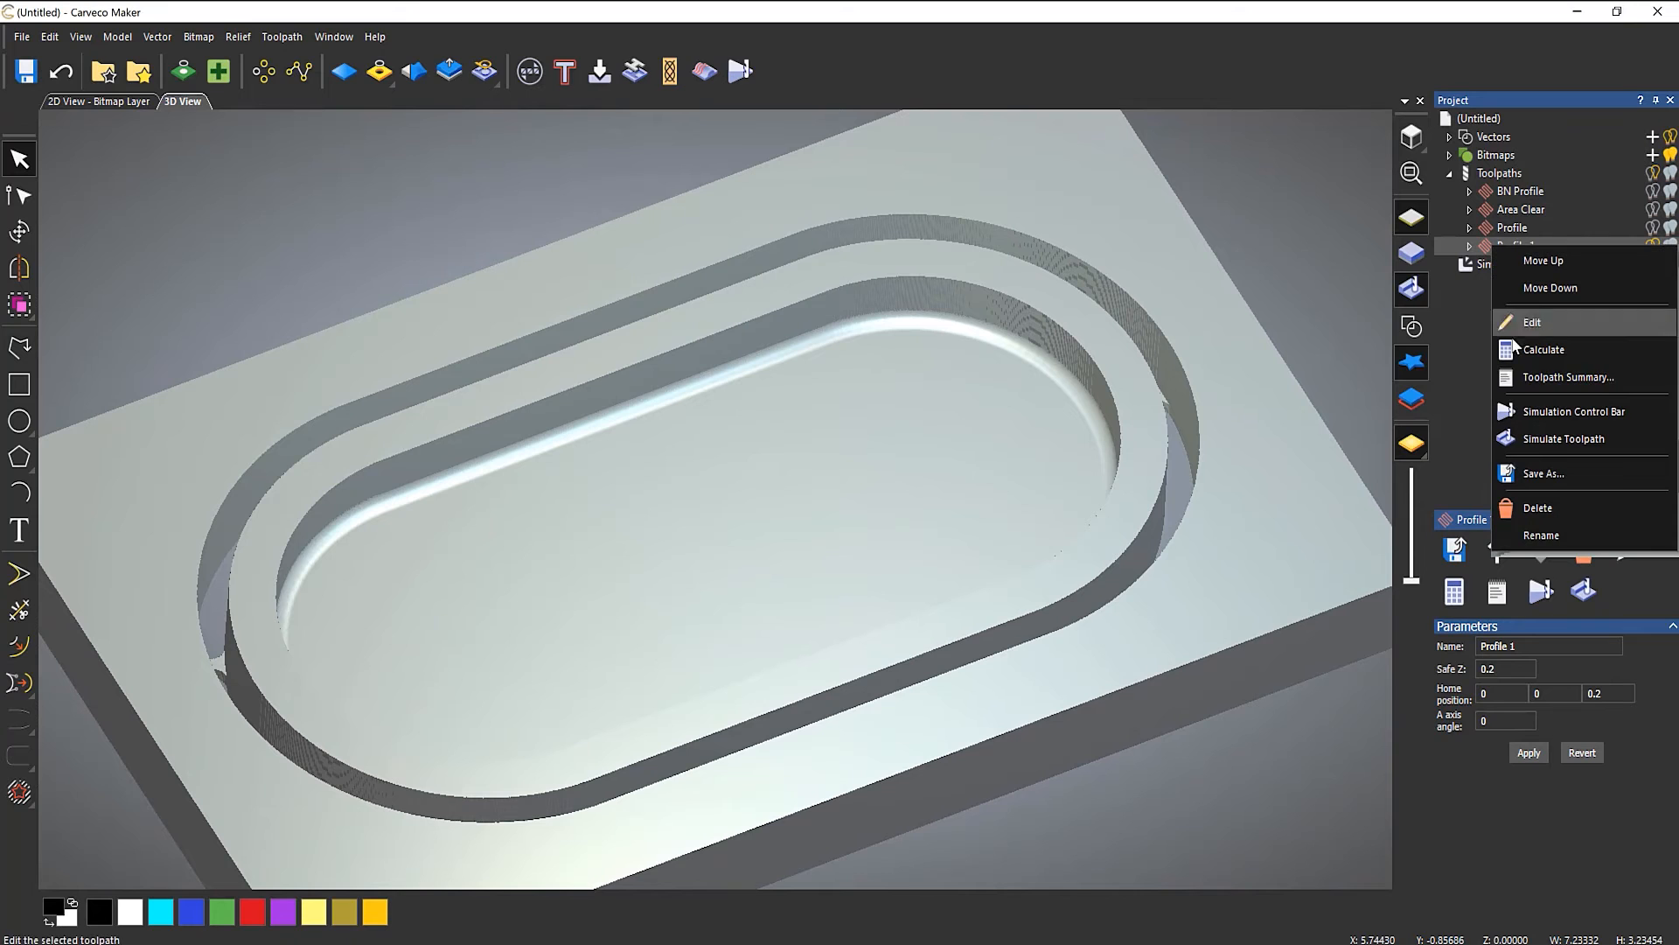
left_click(1545, 436)
left_click_drag(701, 441, 629, 188)
left_click_drag(623, 163, 623, 280)
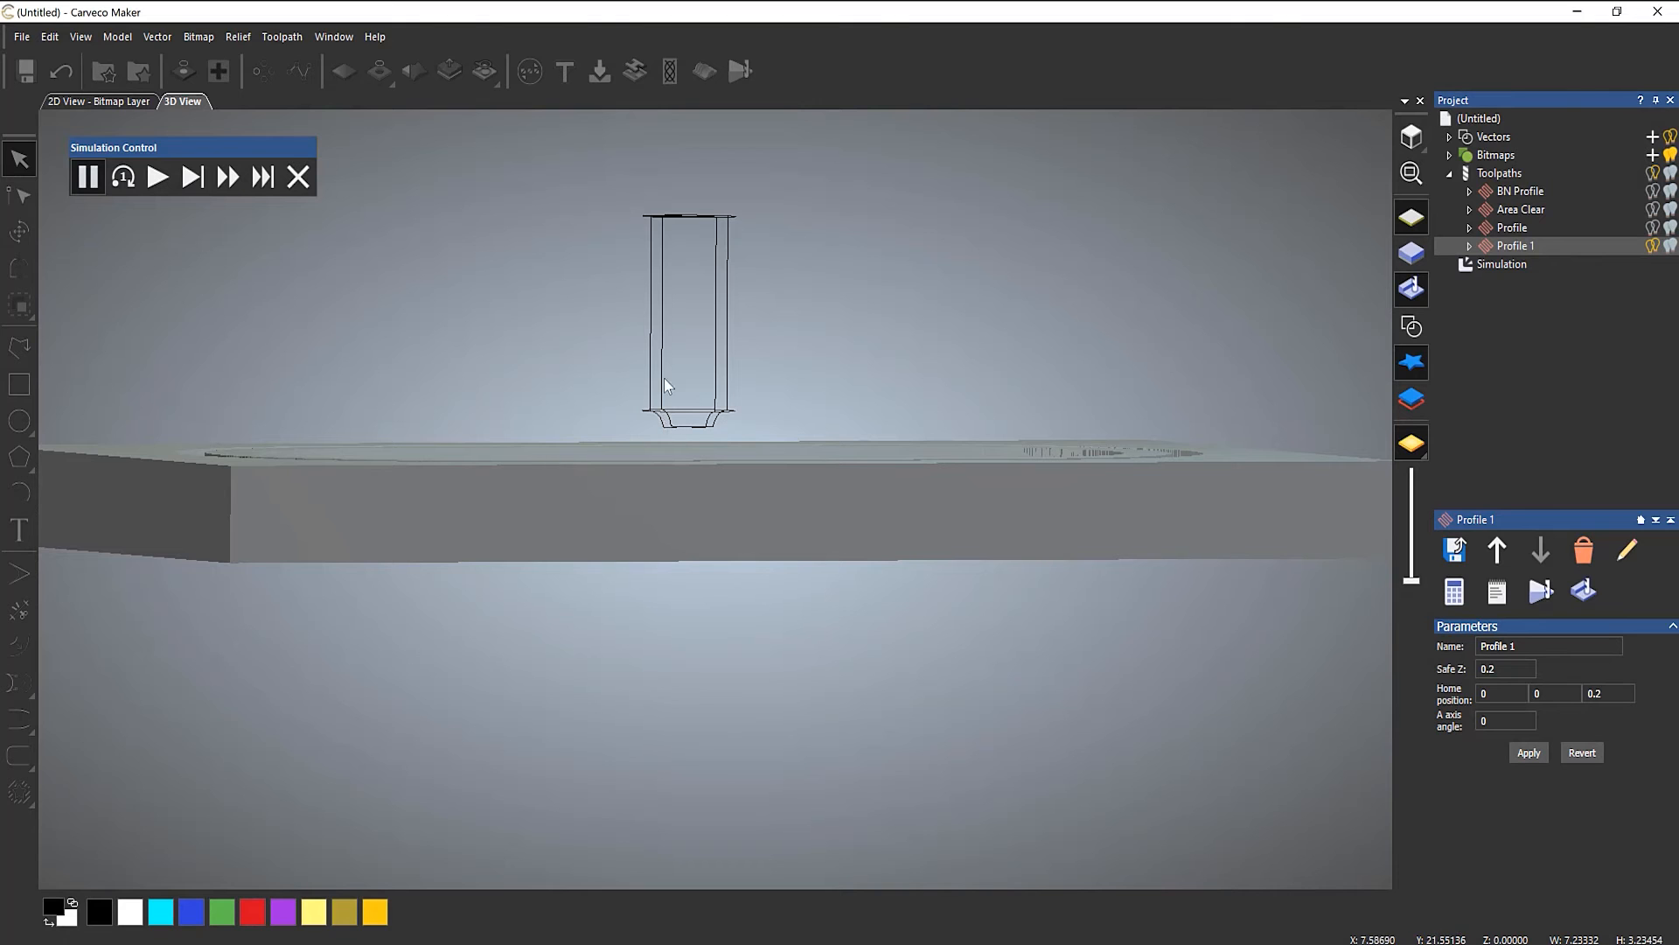
left_click_drag(747, 424, 753, 591)
left_click_drag(706, 485, 704, 523)
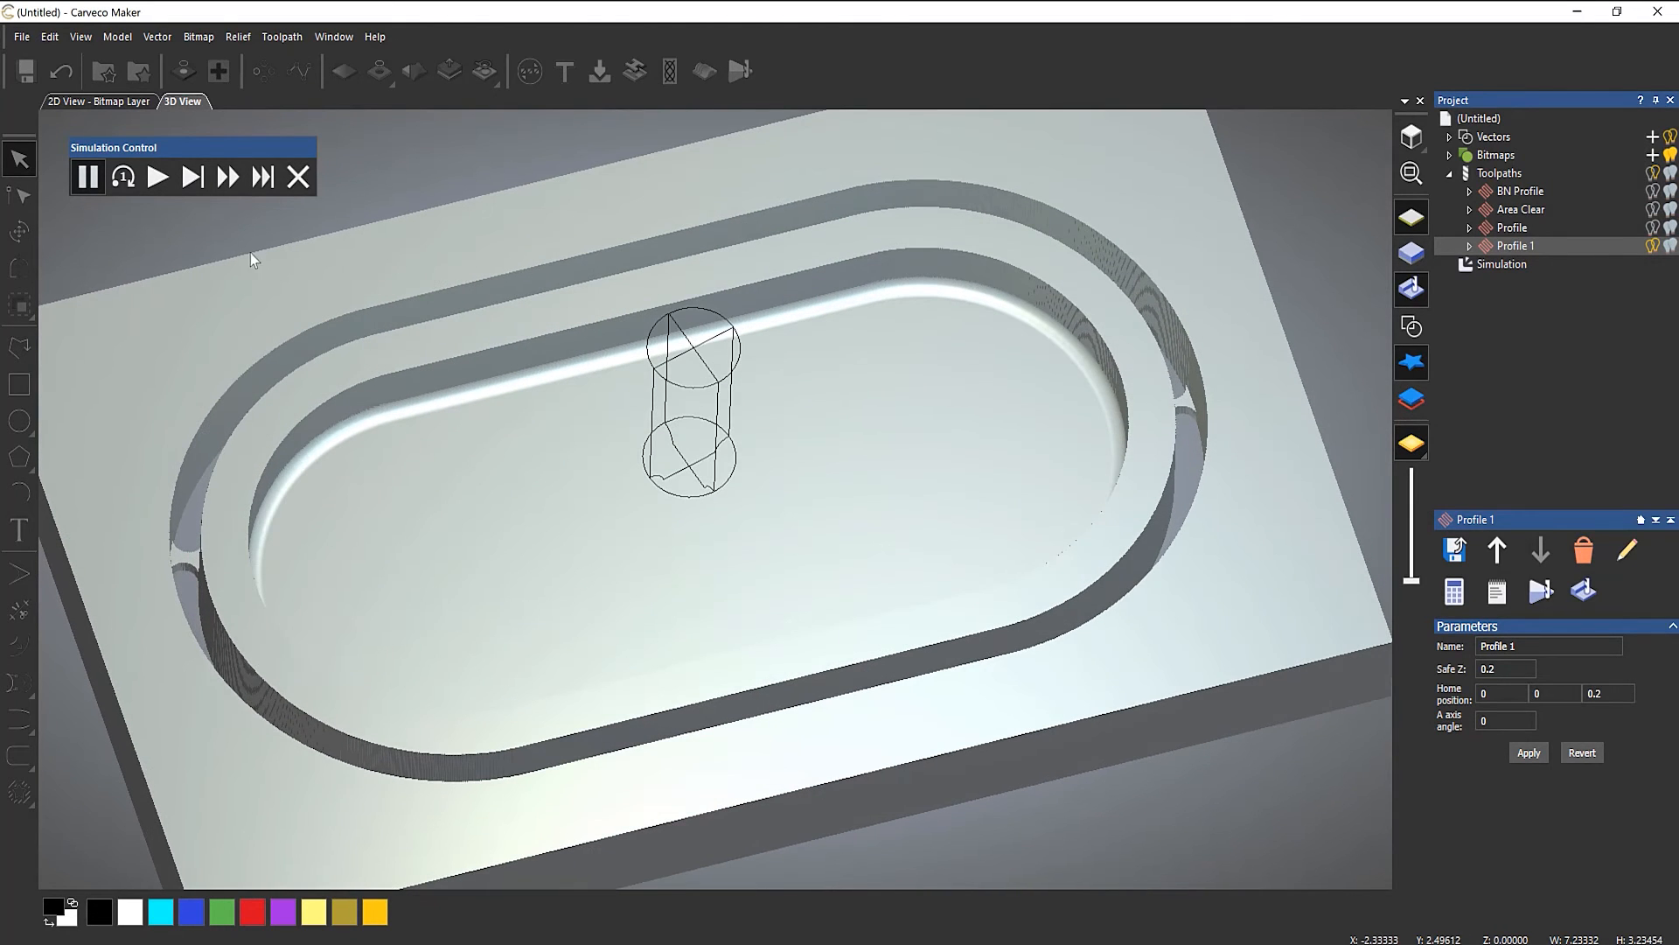
left_click(153, 182)
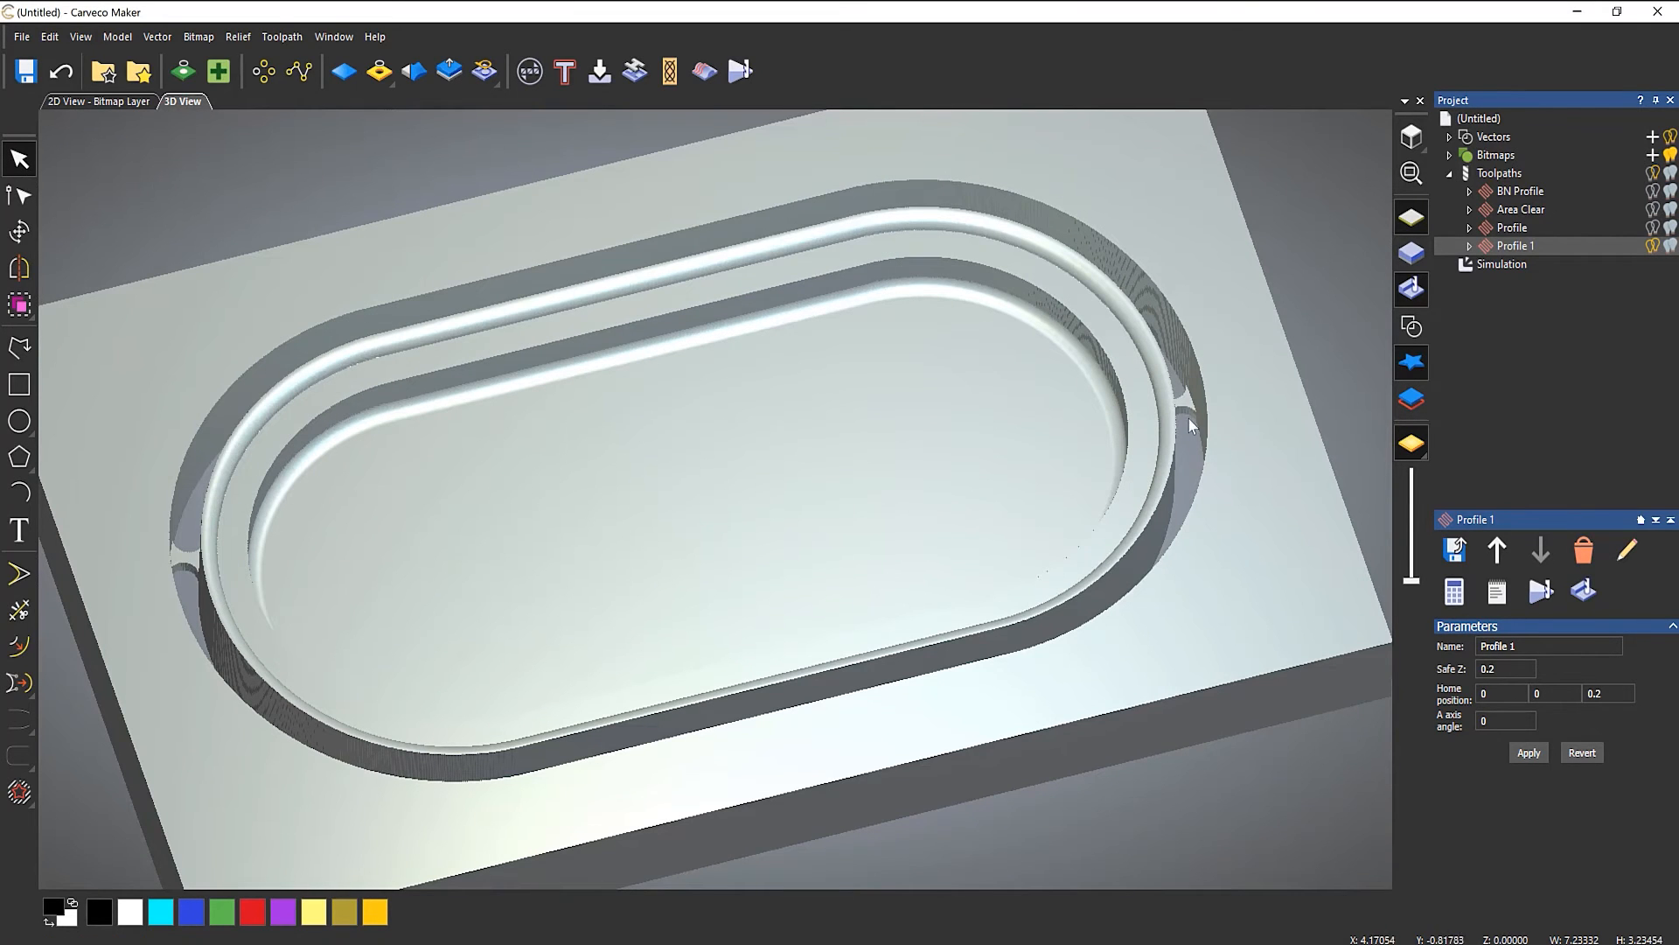
- Examine the simulated roundover cut up close, and show the vectors from above to compare its position with the selected outline
scroll(1174, 416, "up", 3)
left_click_drag(831, 433, 988, 389)
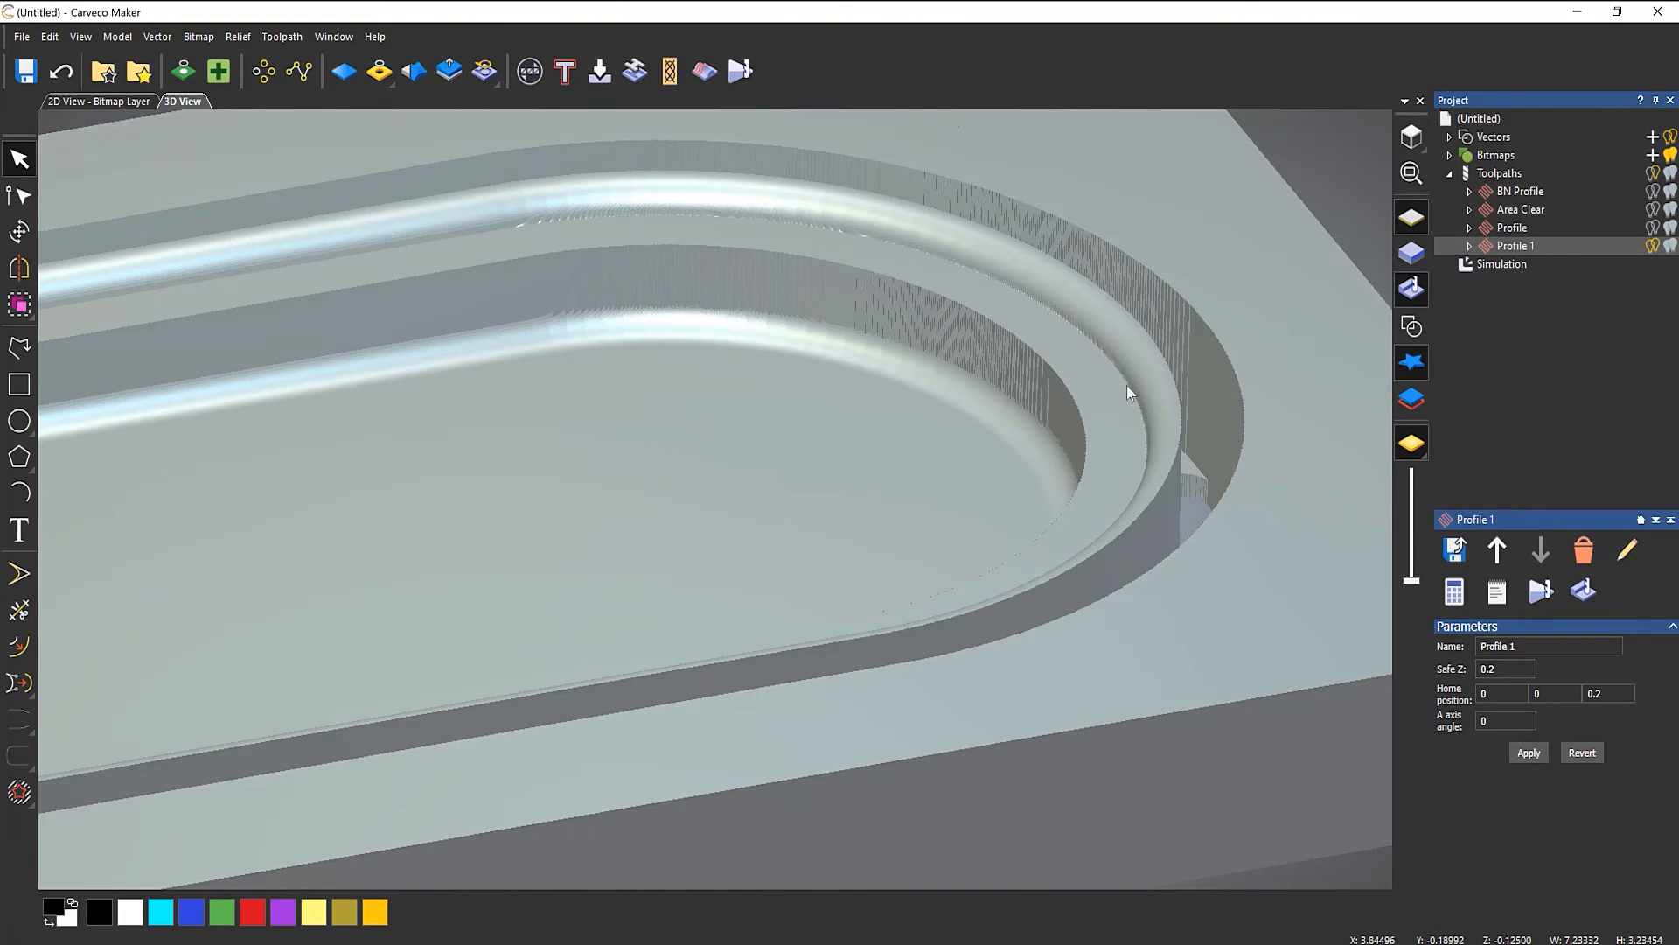
left_click_drag(1084, 369, 831, 559)
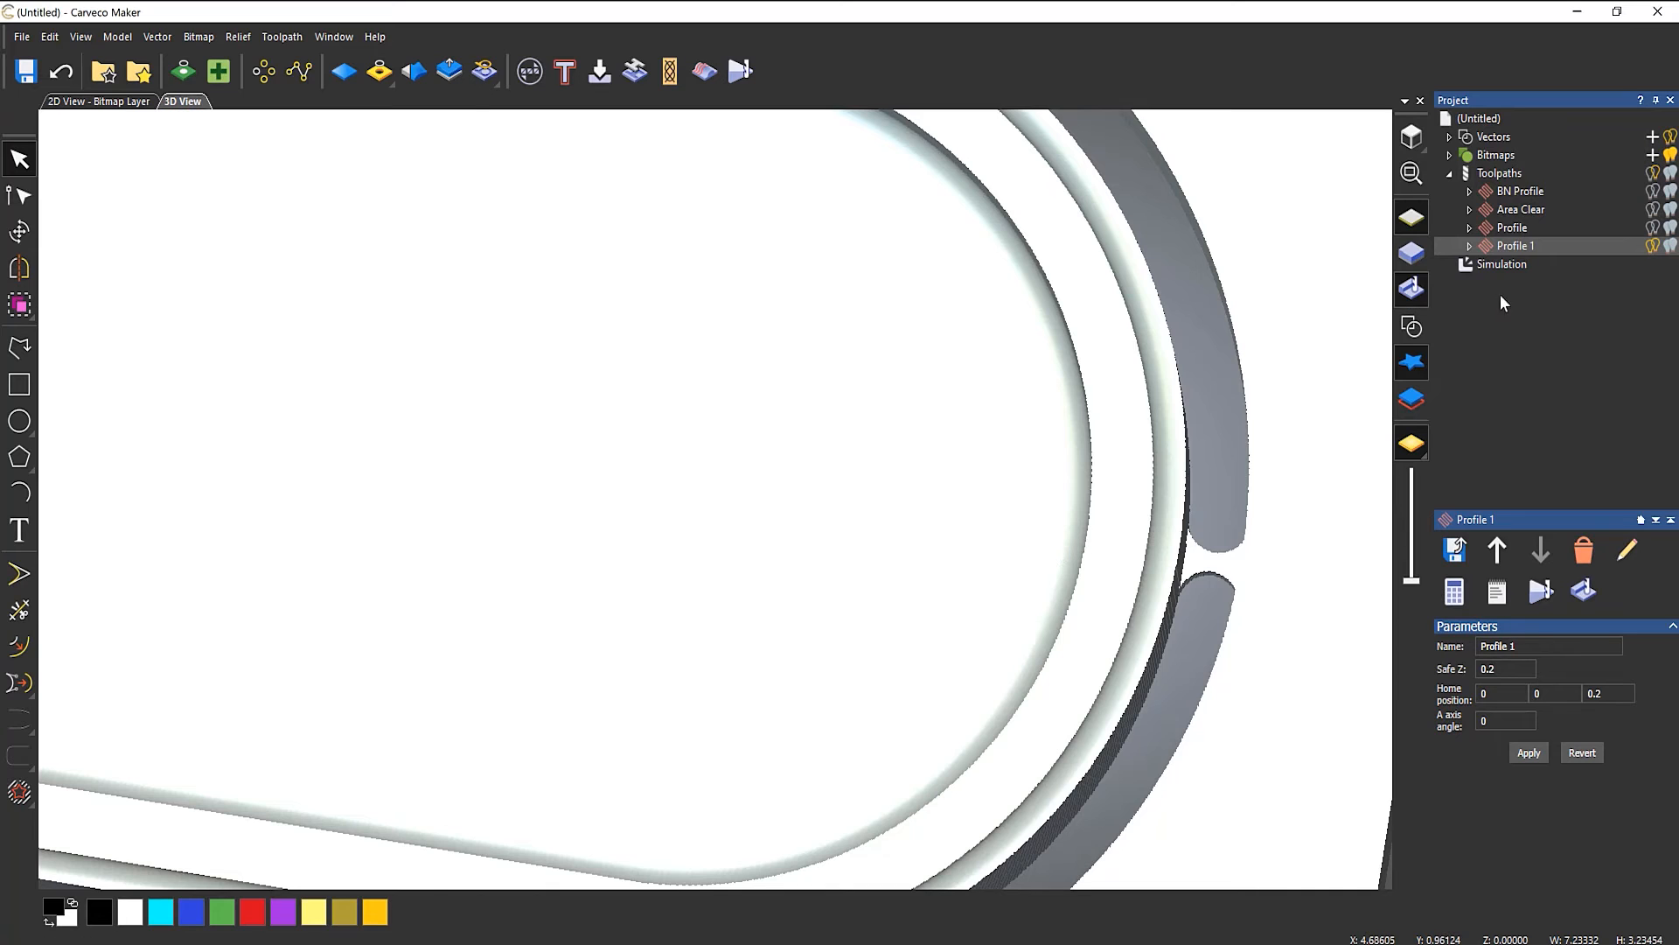
left_click(1404, 320)
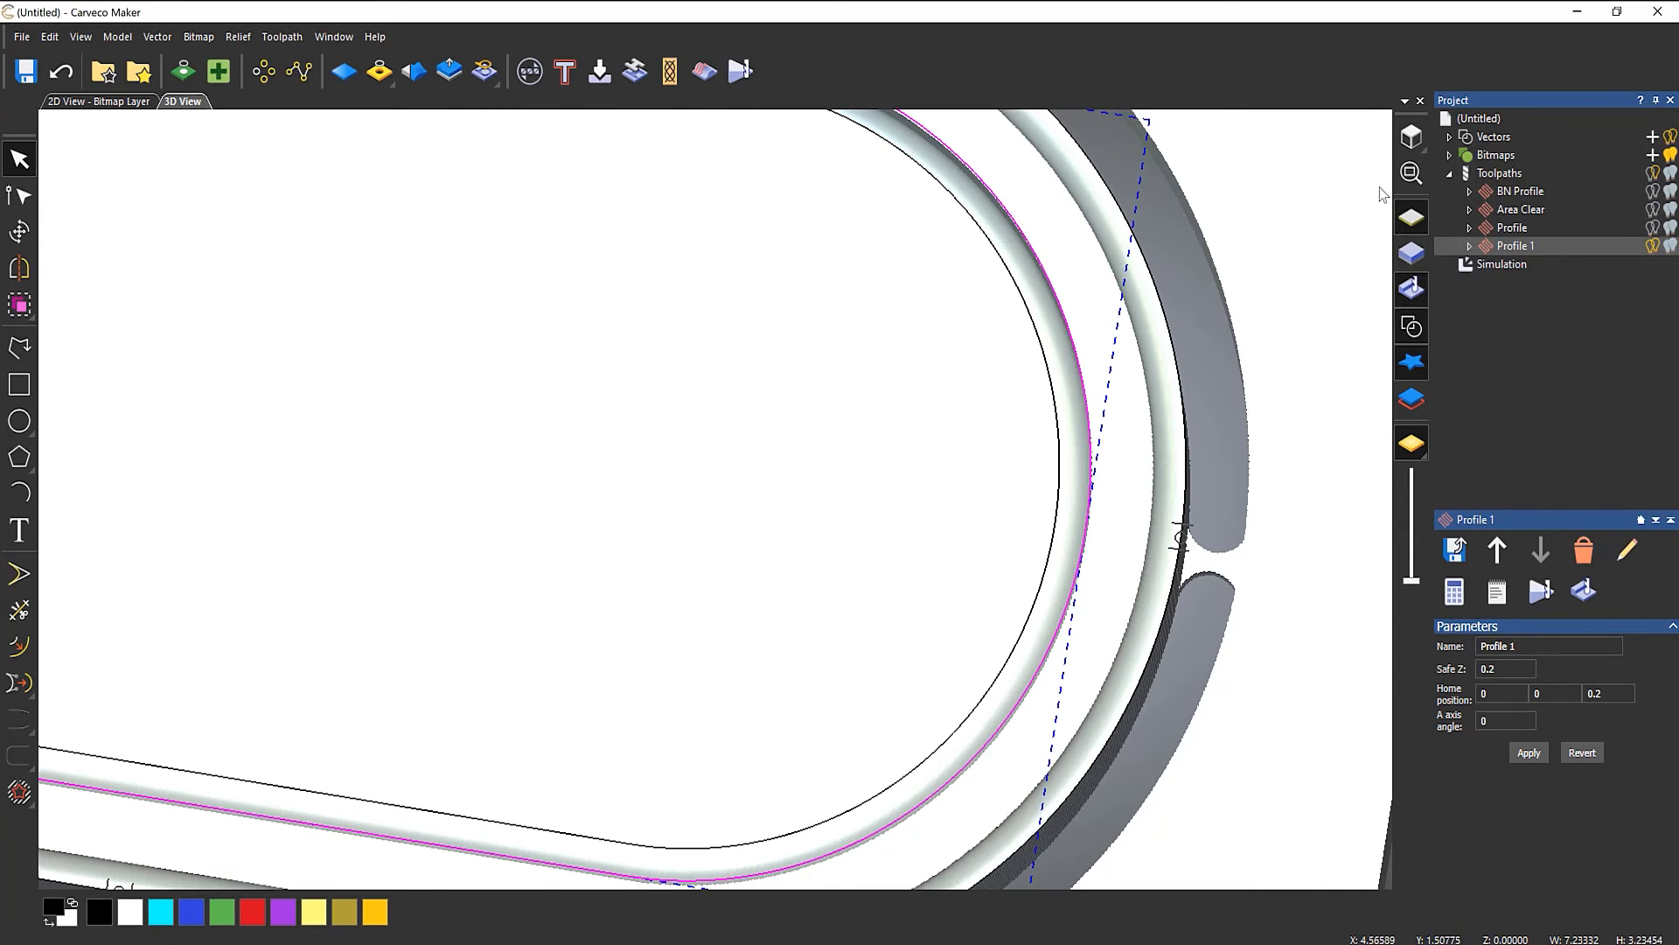
left_click(1411, 136)
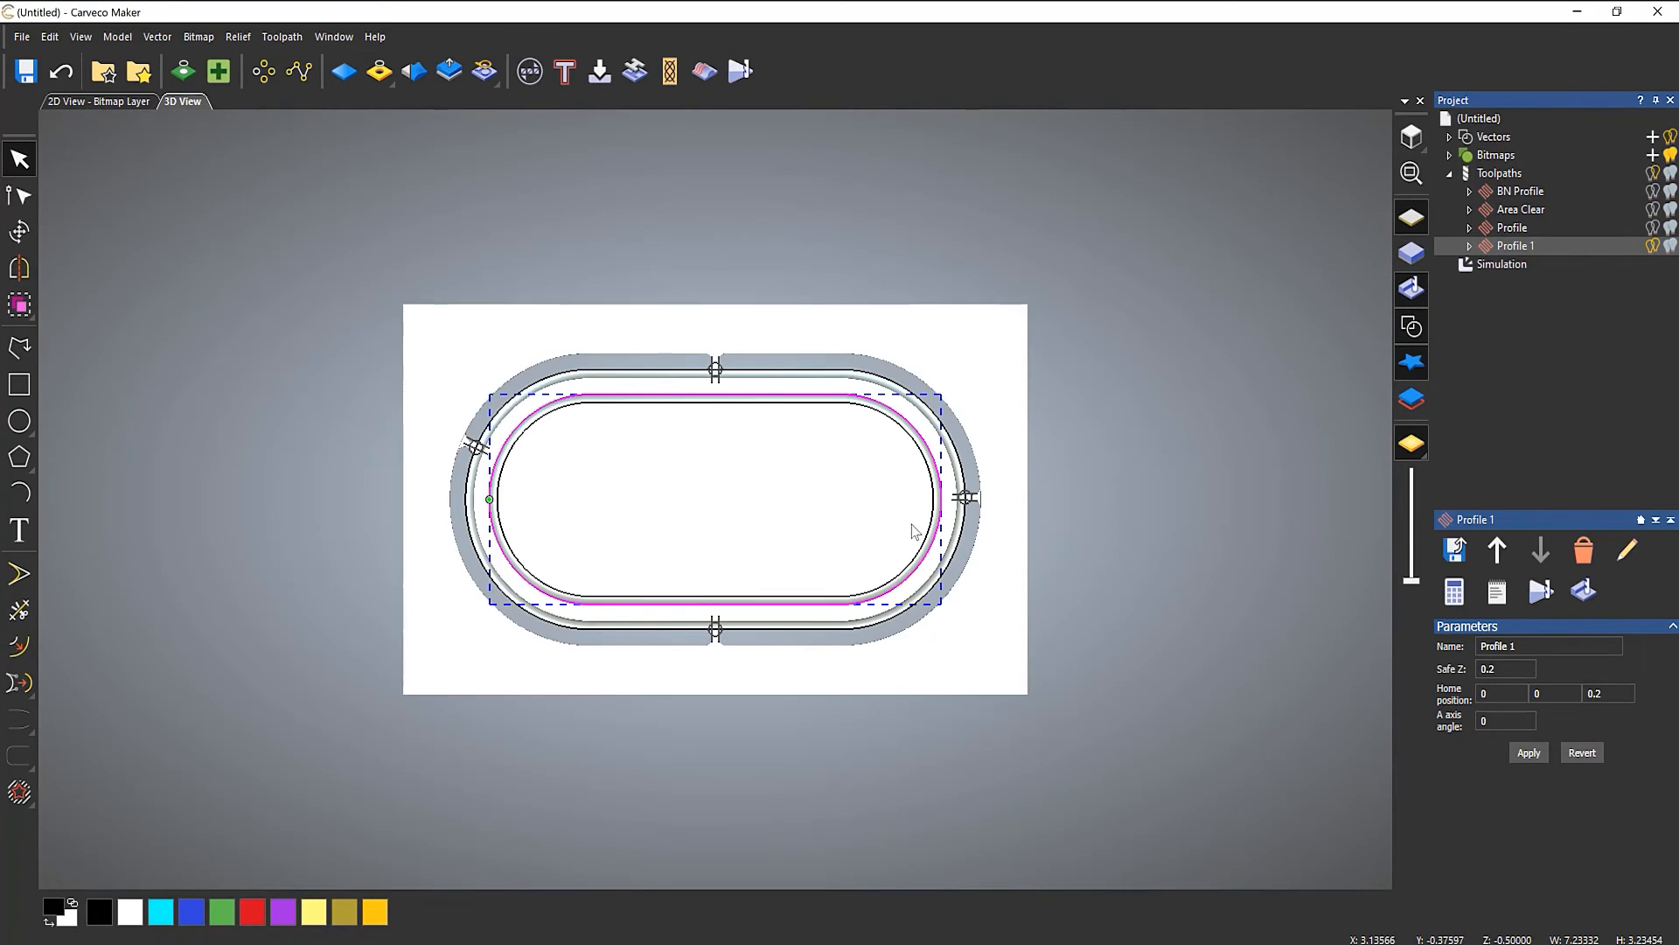
scroll(936, 490, "up", 5)
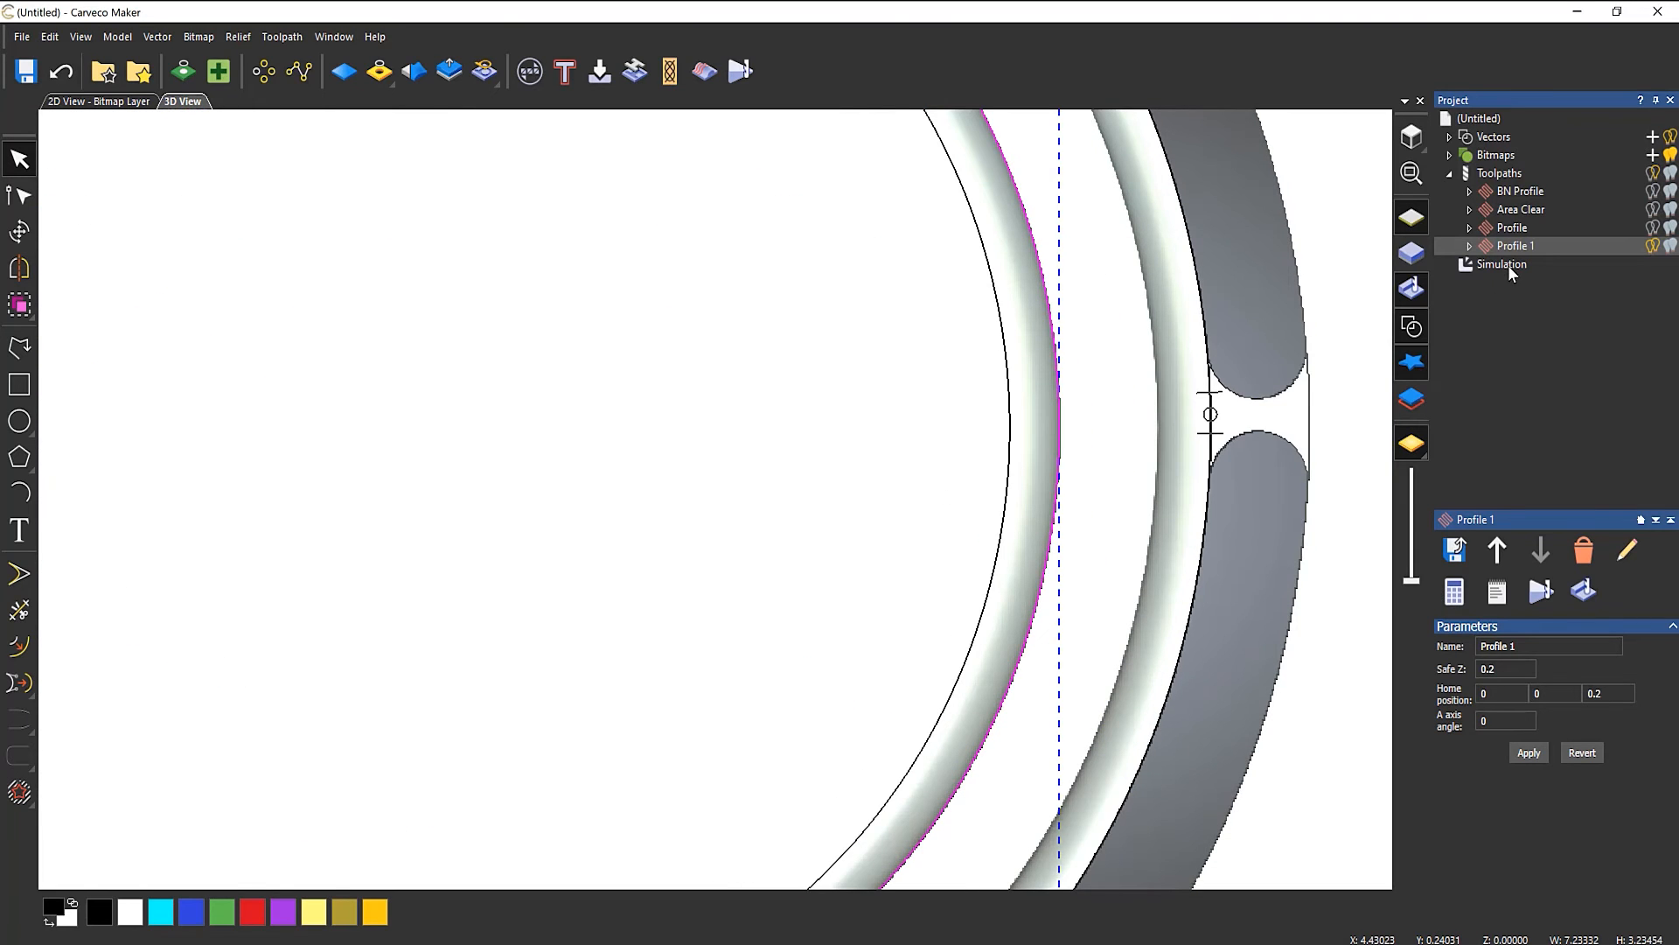
- Delete the existing simulation of the tray toolpaths
left_click(1509, 262)
right_click(1496, 265)
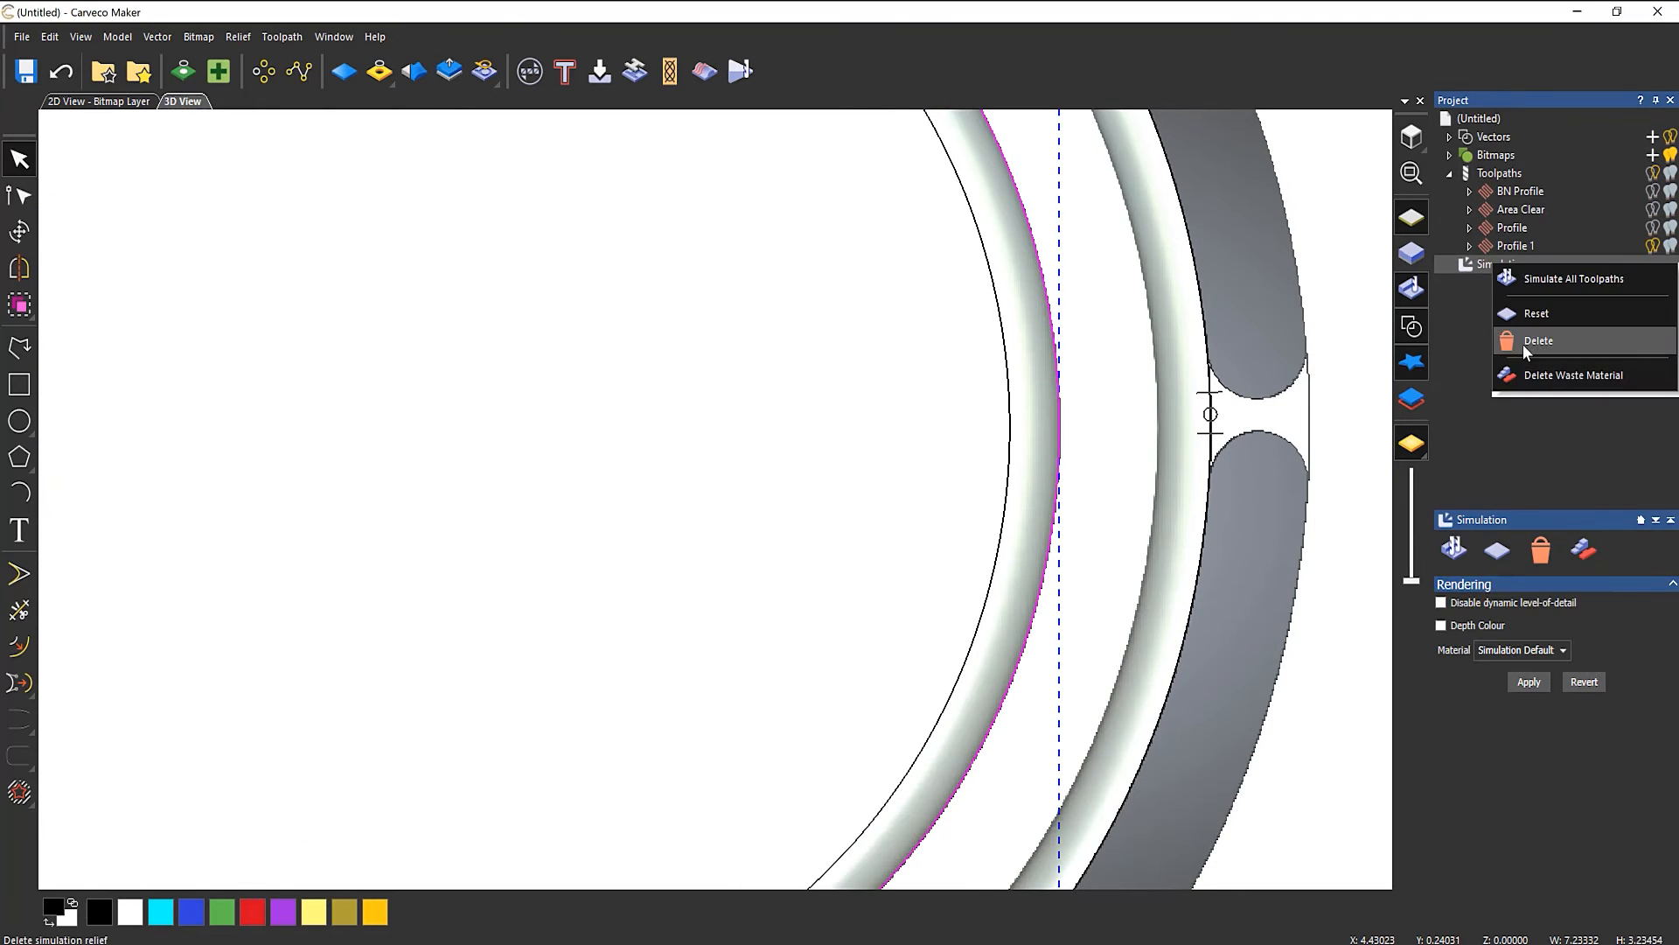
left_click(1523, 344)
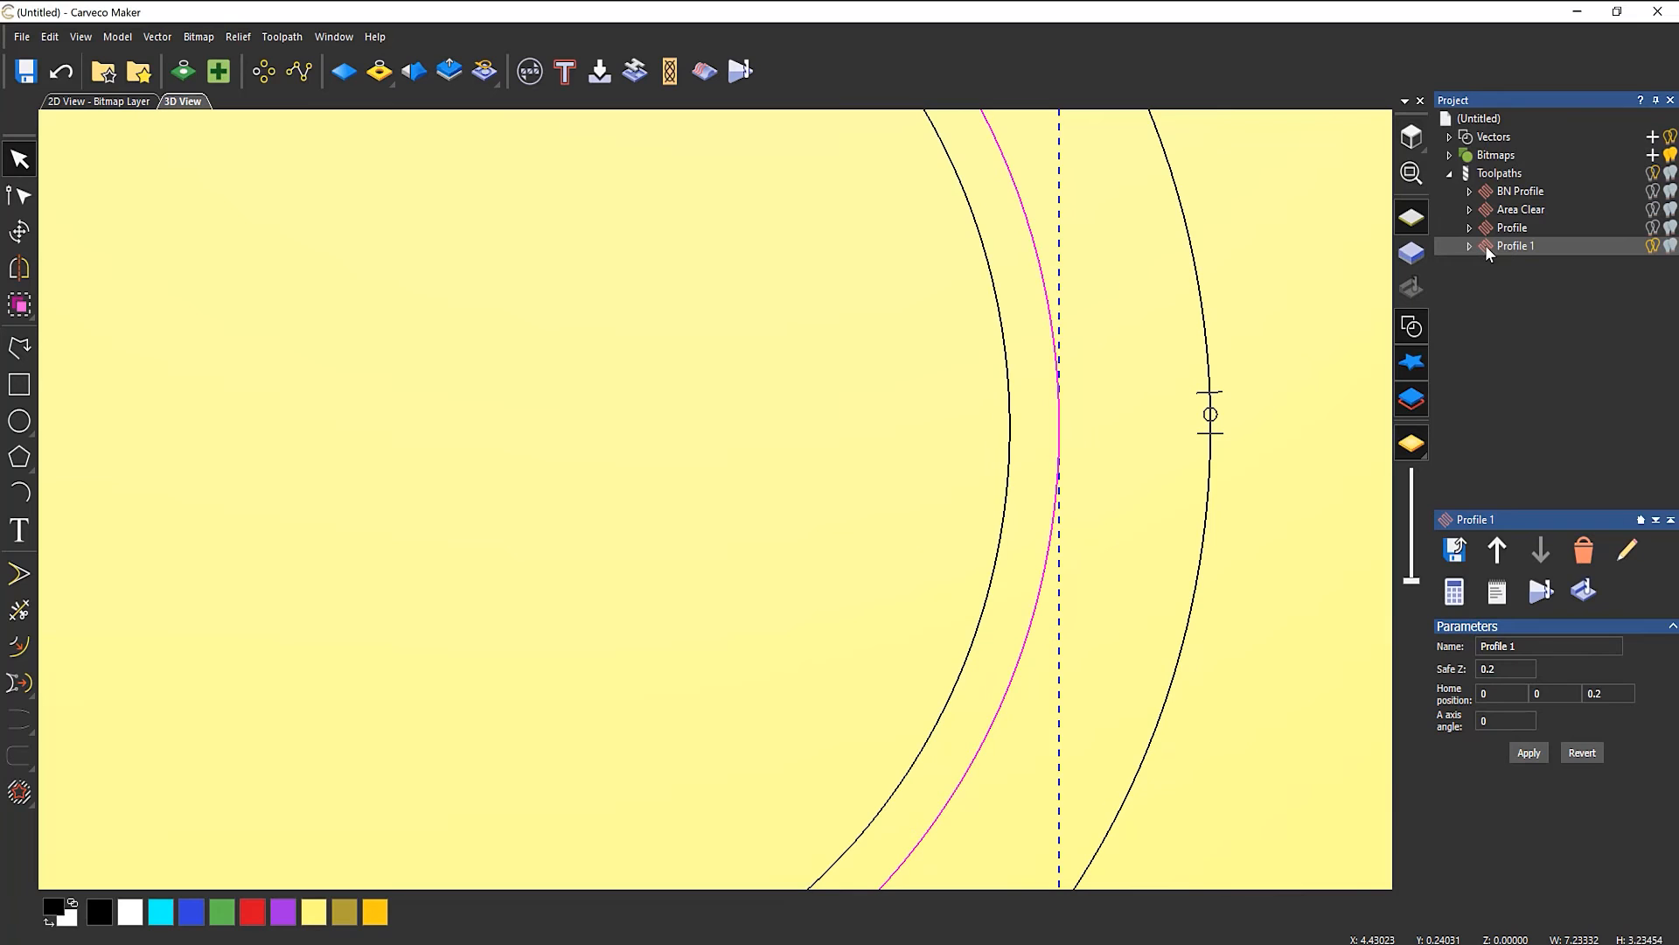
- Review the 1/8" Roundover tool's diameter, radius and offset settings in the tool database without changing them
left_click(1499, 175)
left_click(1542, 571)
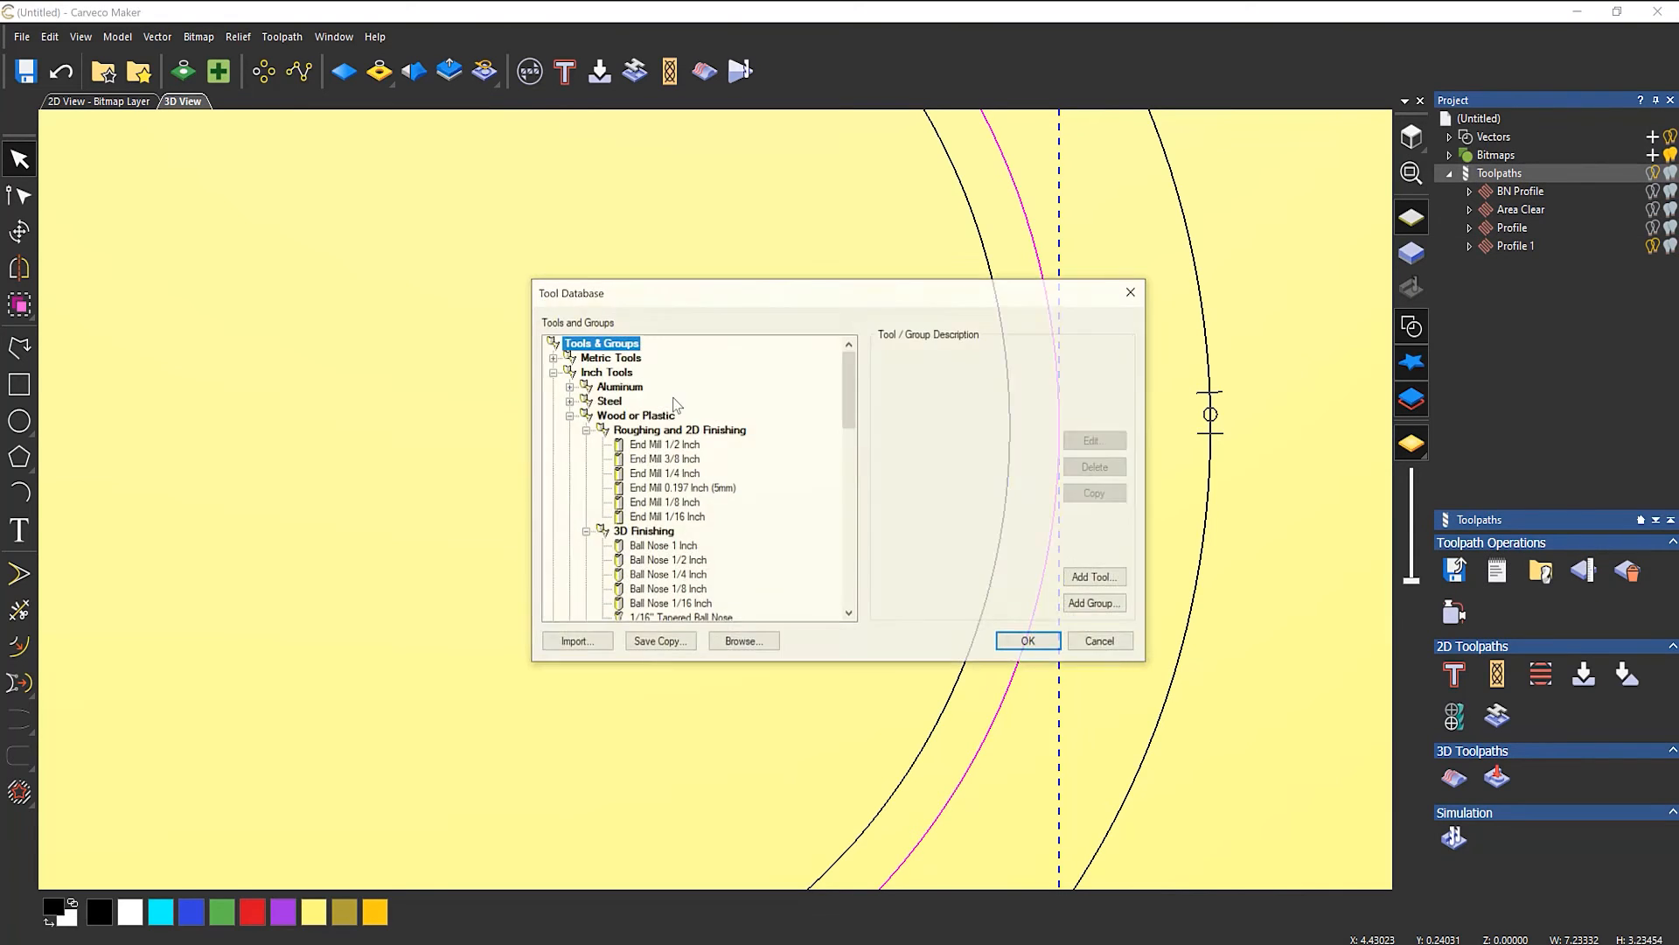
scroll(682, 519, "down", 6)
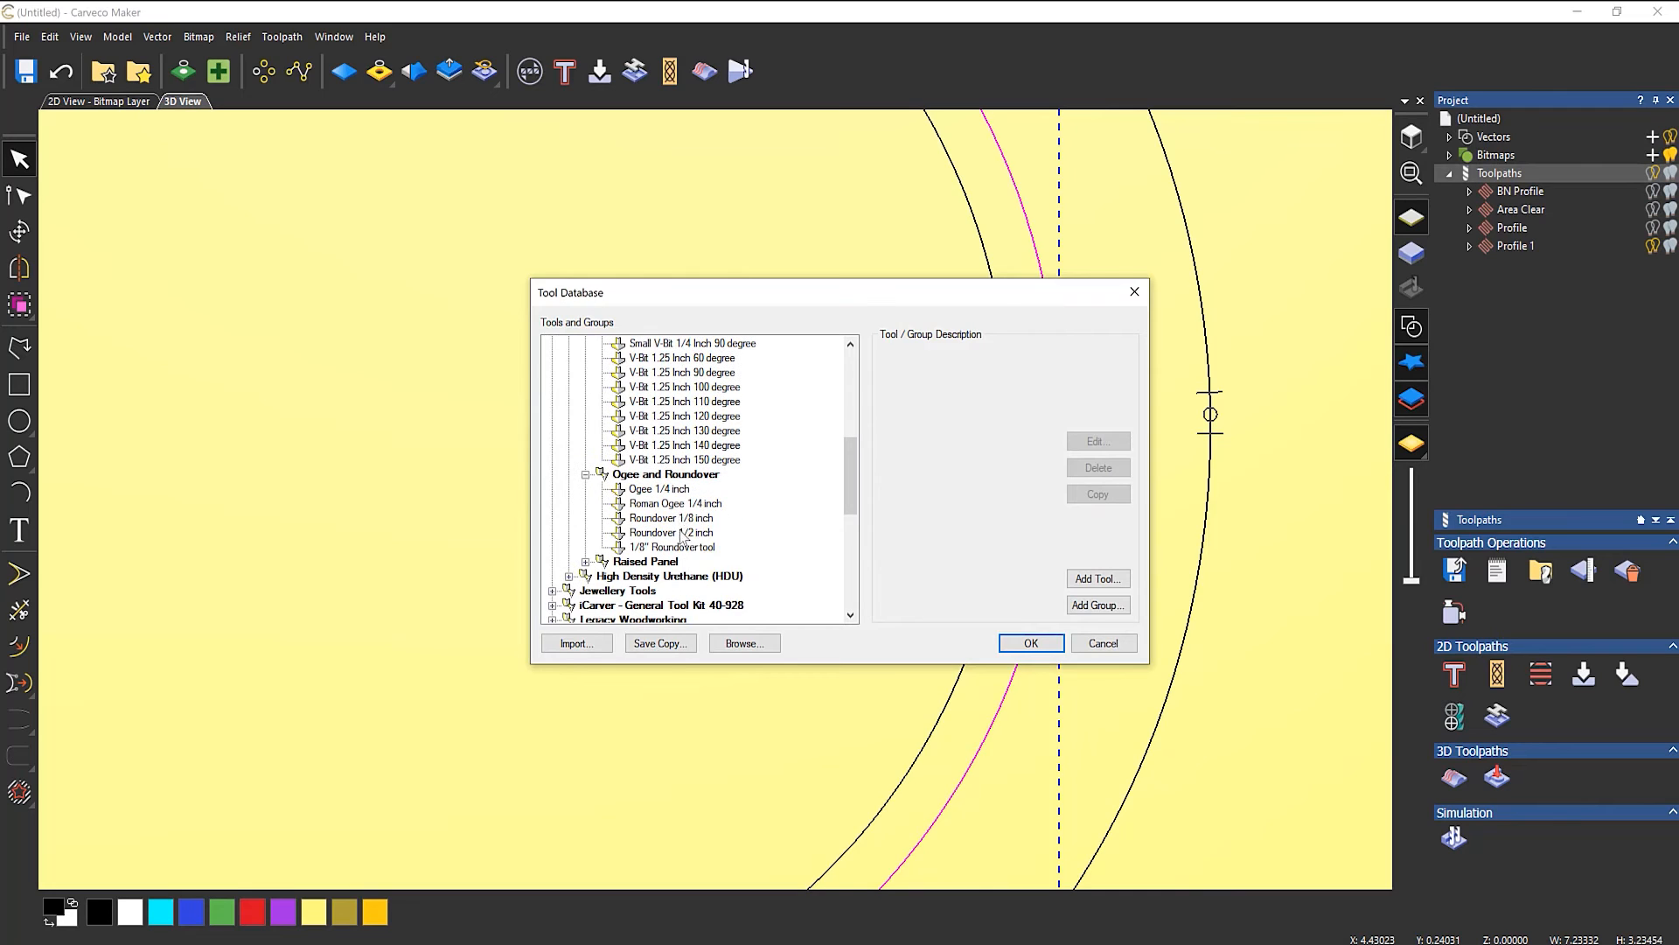
left_click(684, 547)
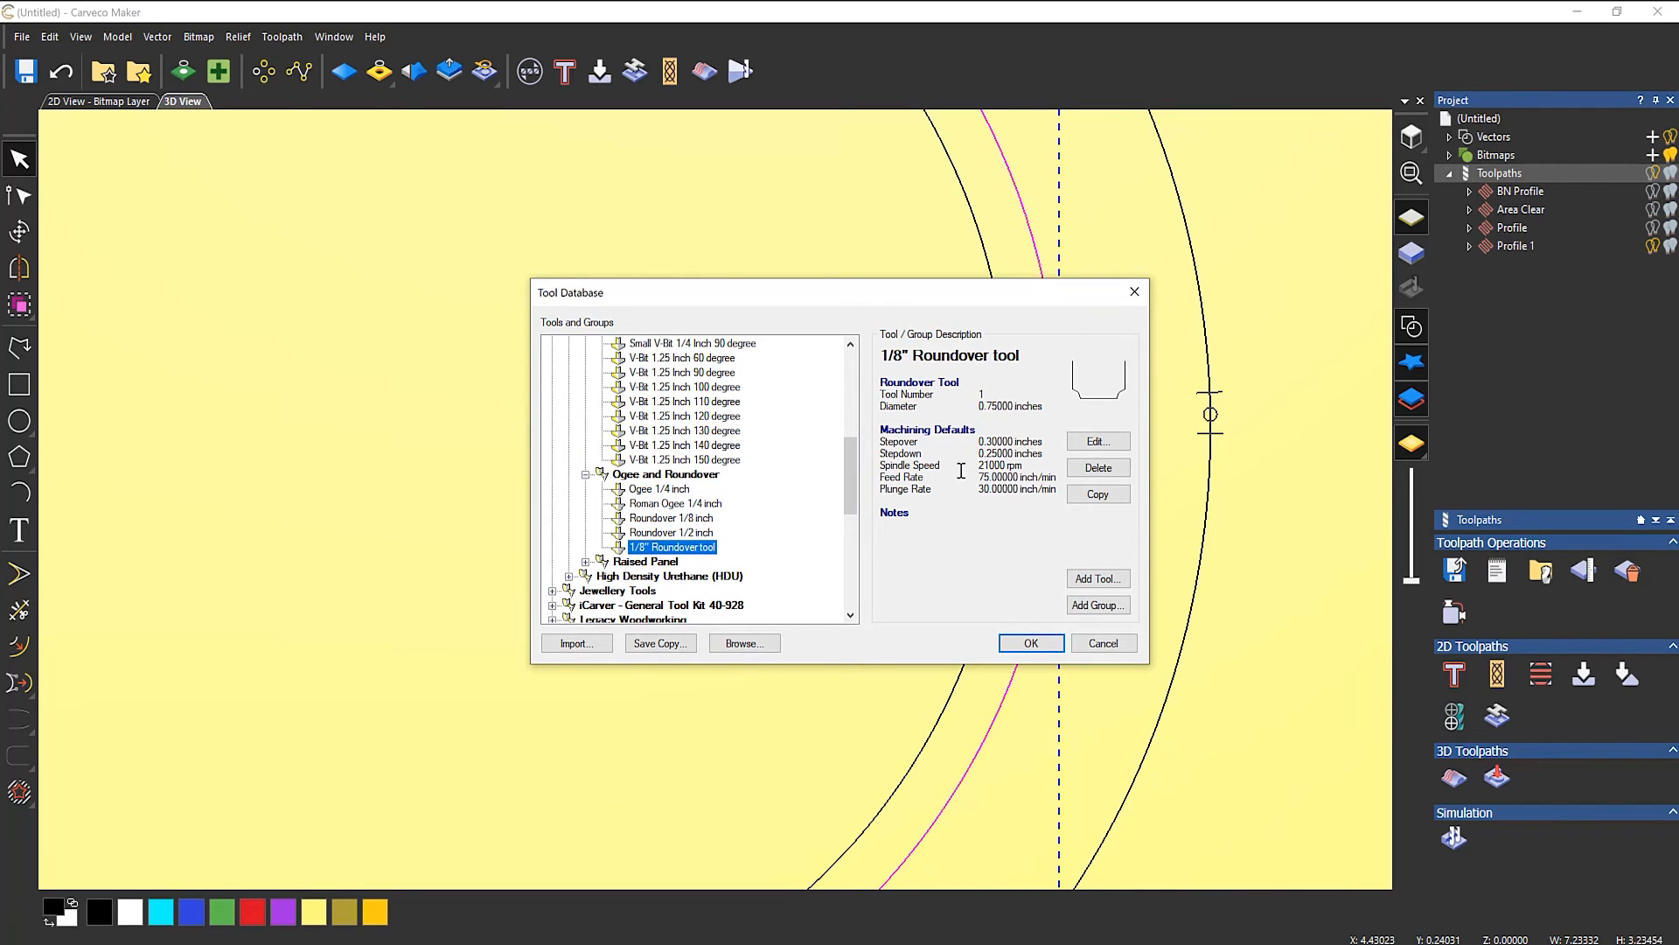
left_click(1098, 442)
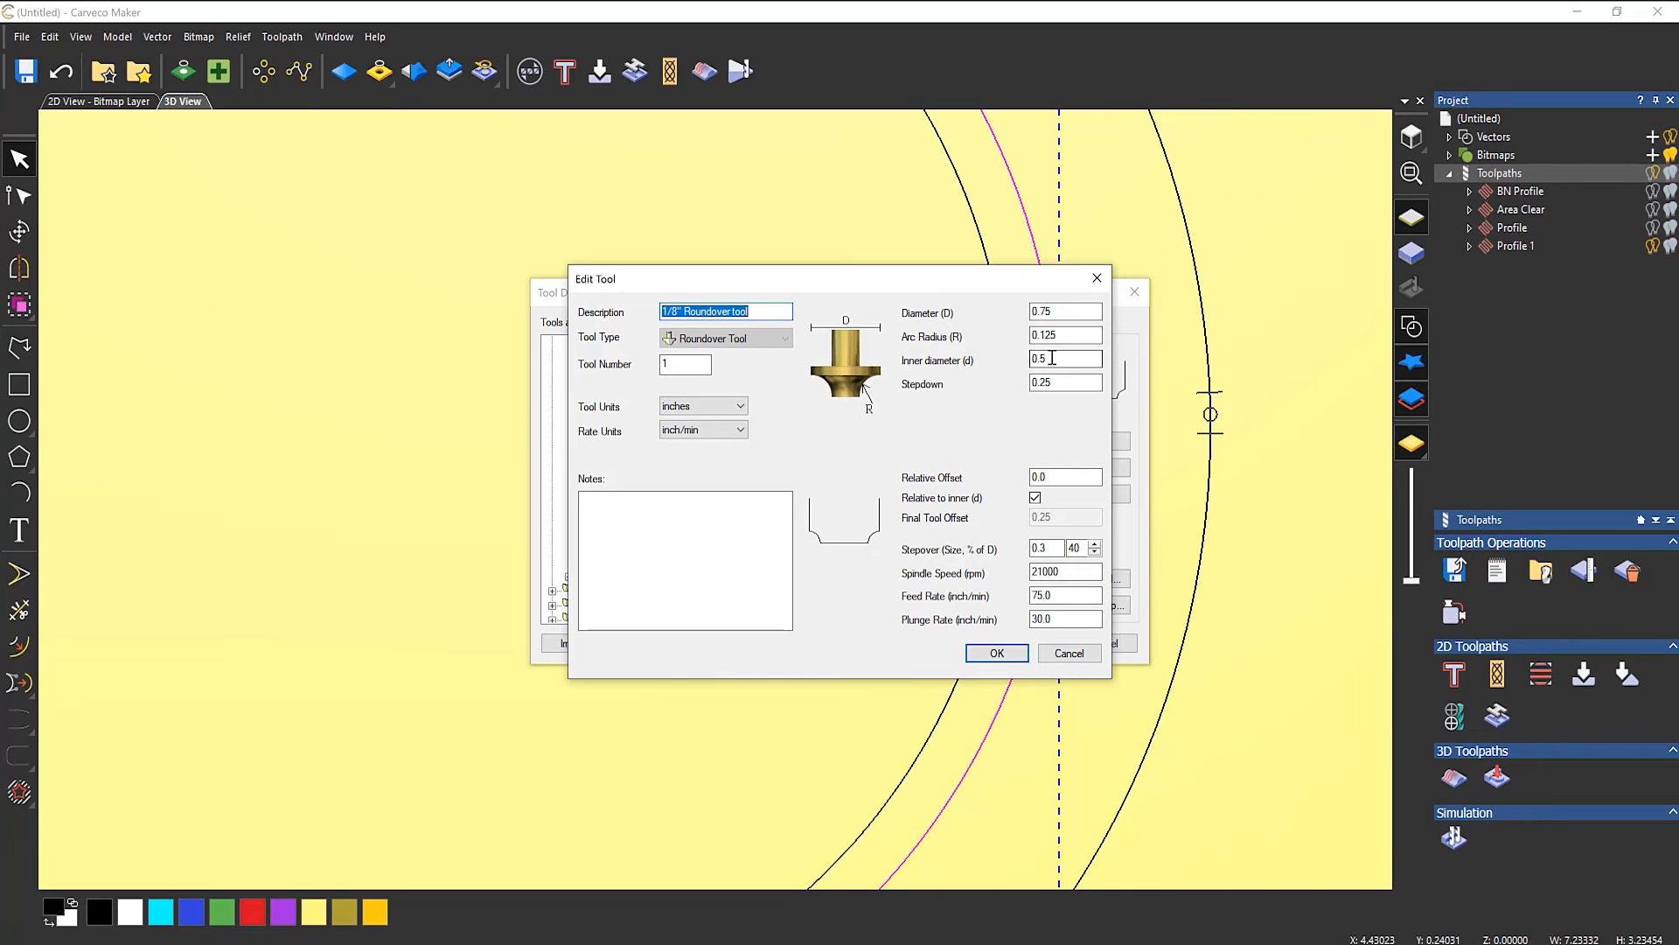
left_click(1066, 654)
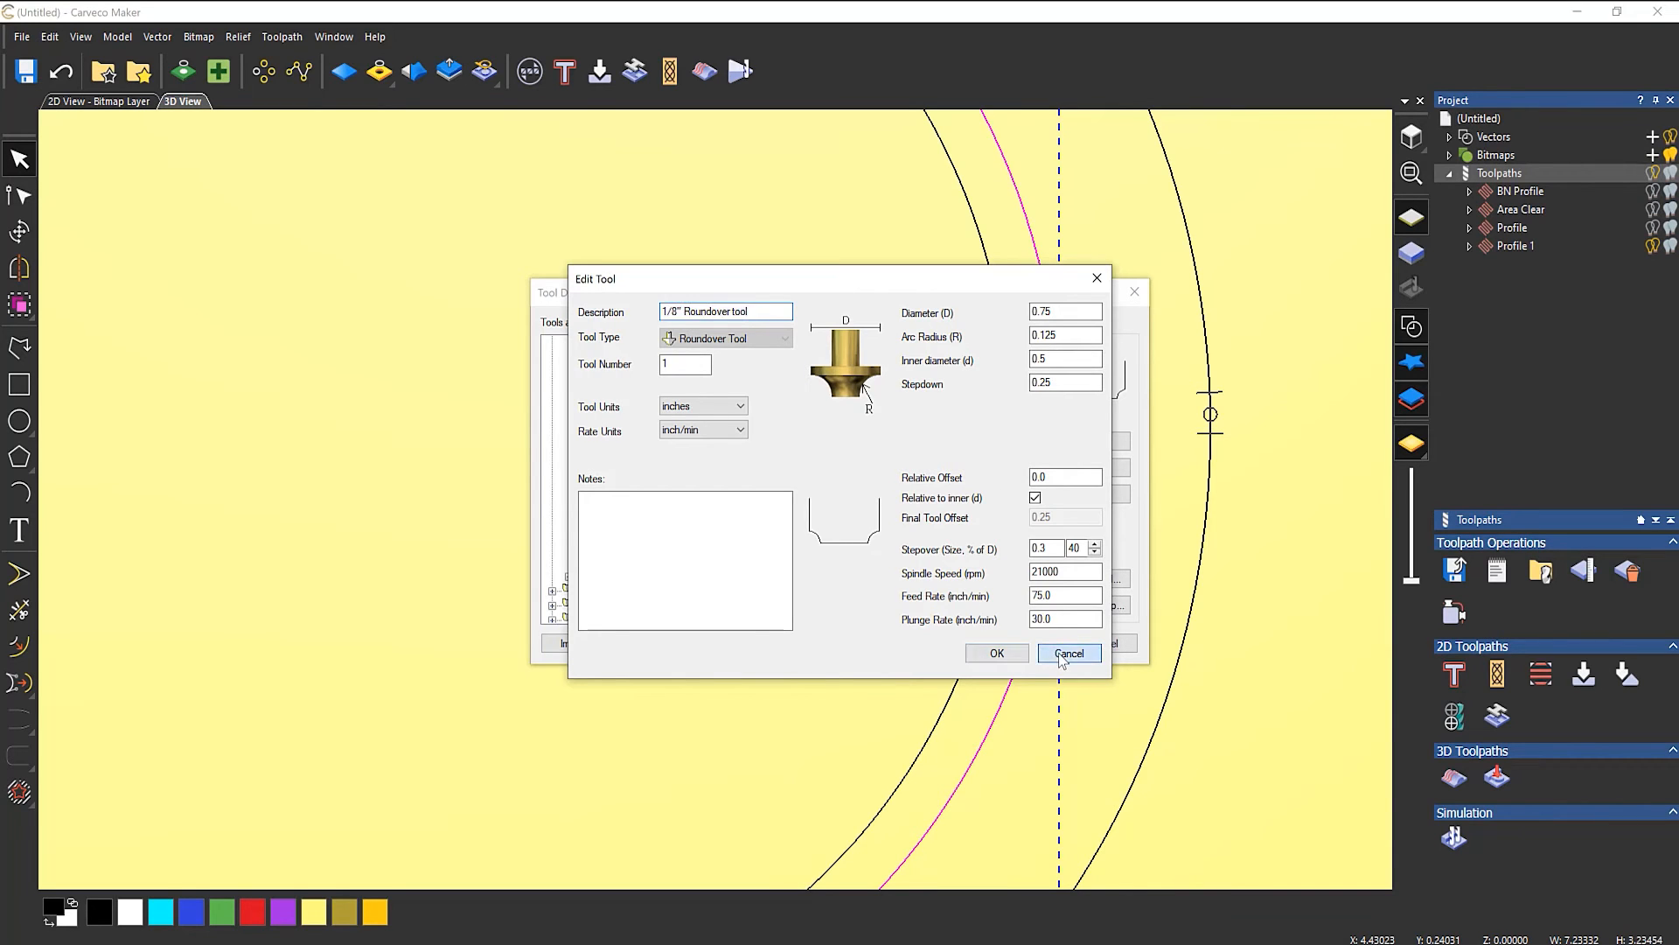
left_click(1089, 644)
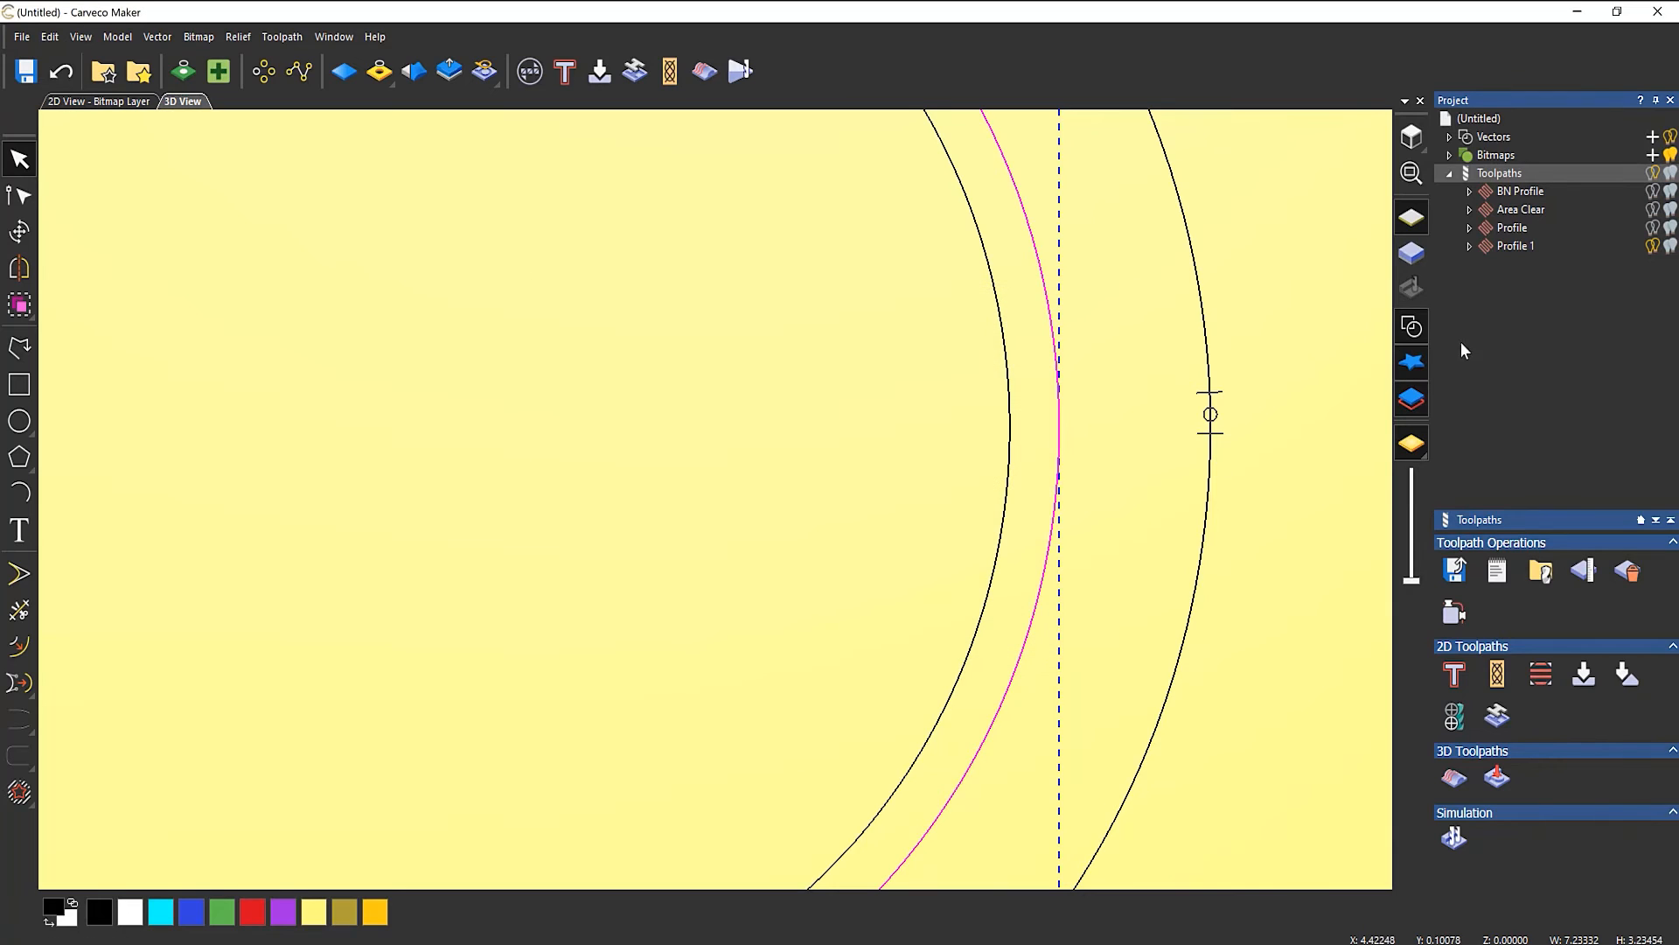
- Offset the selected inner outline inwards by 0.25 inches with sharp corners, keeping the original and selecting the result
left_click(18, 645)
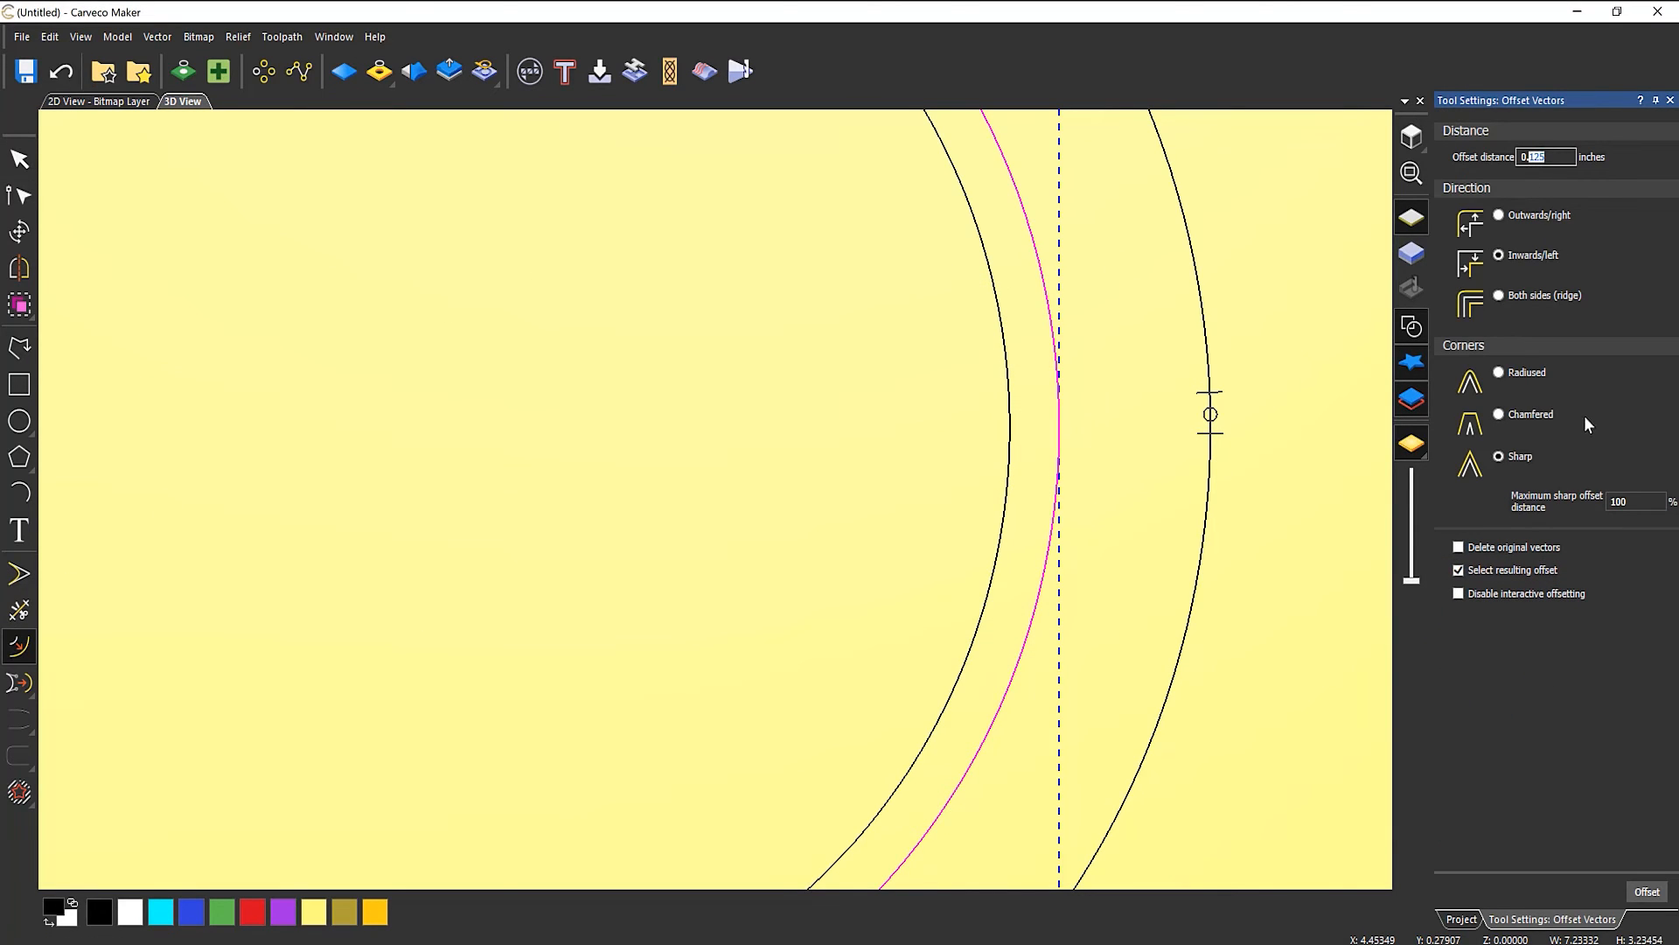
type("25")
left_click(1648, 890)
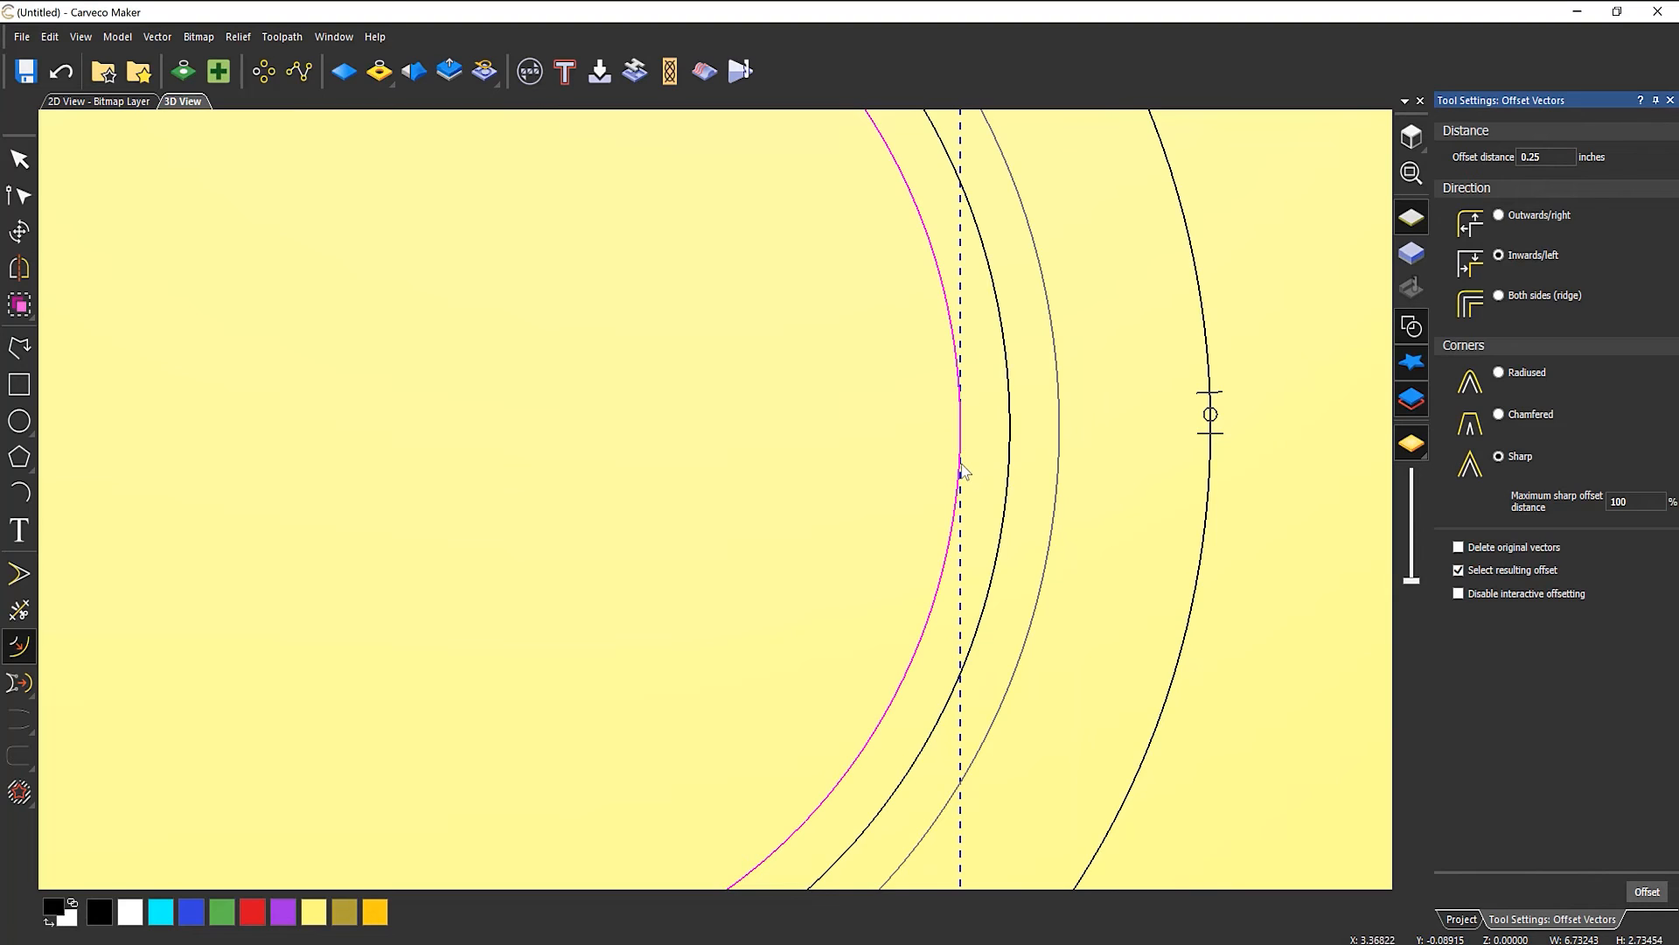
left_click(1670, 100)
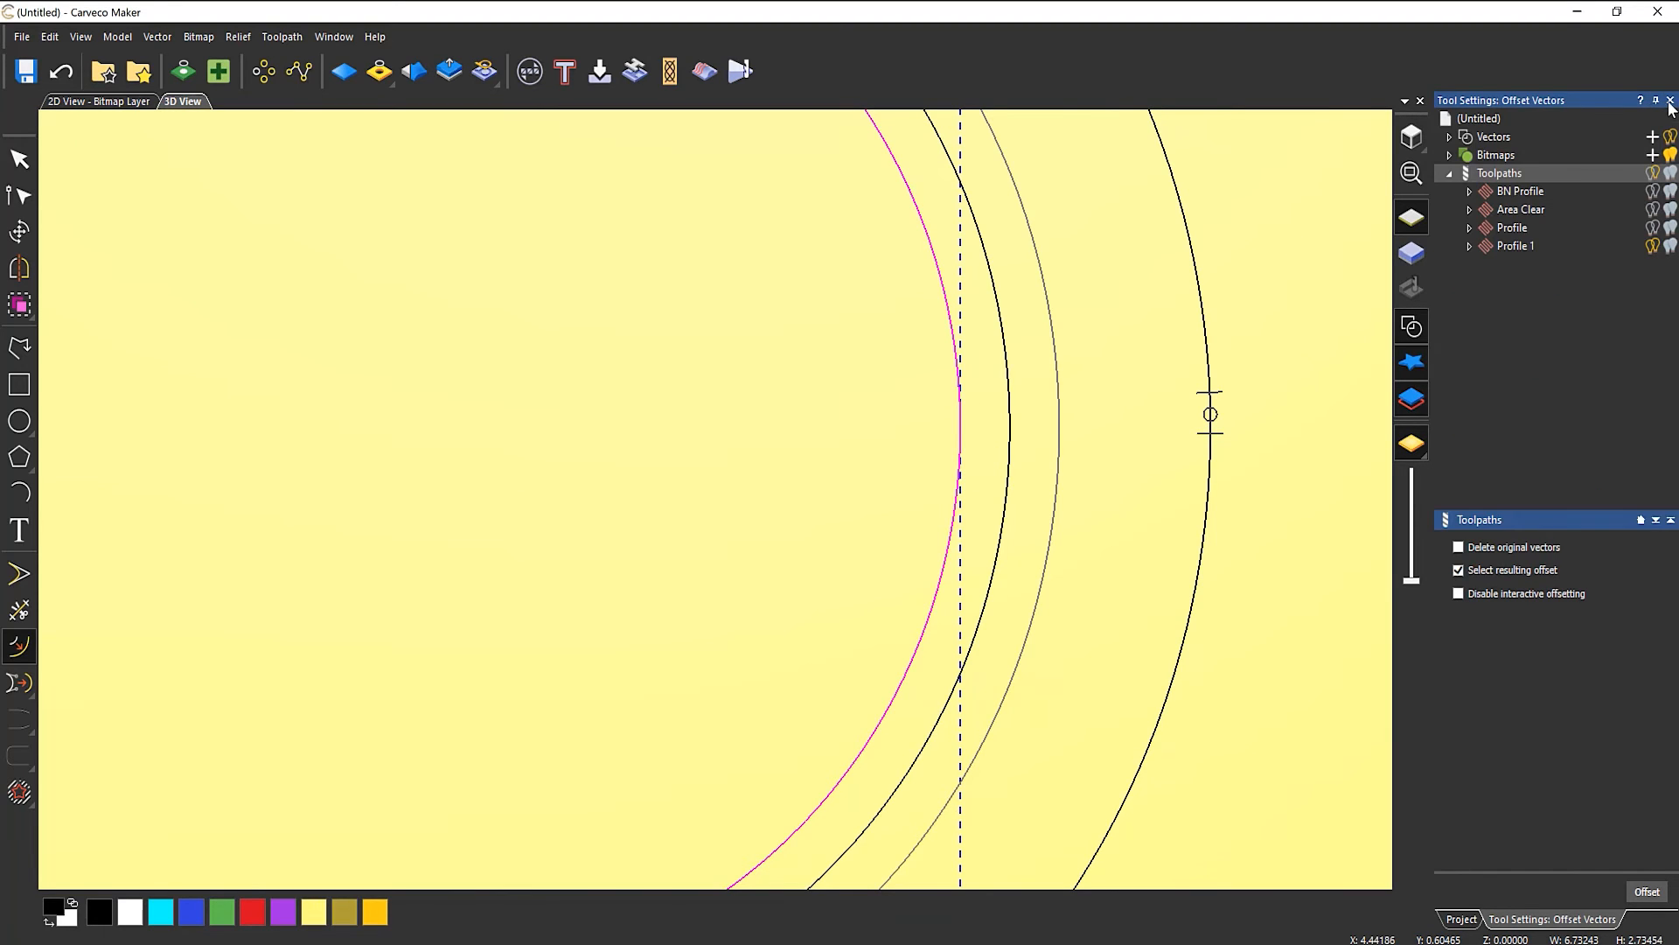
- Recalculate the Profile 1 toolpath along the newly offset vector with the 1/8" Roundover tool
left_click(1514, 246)
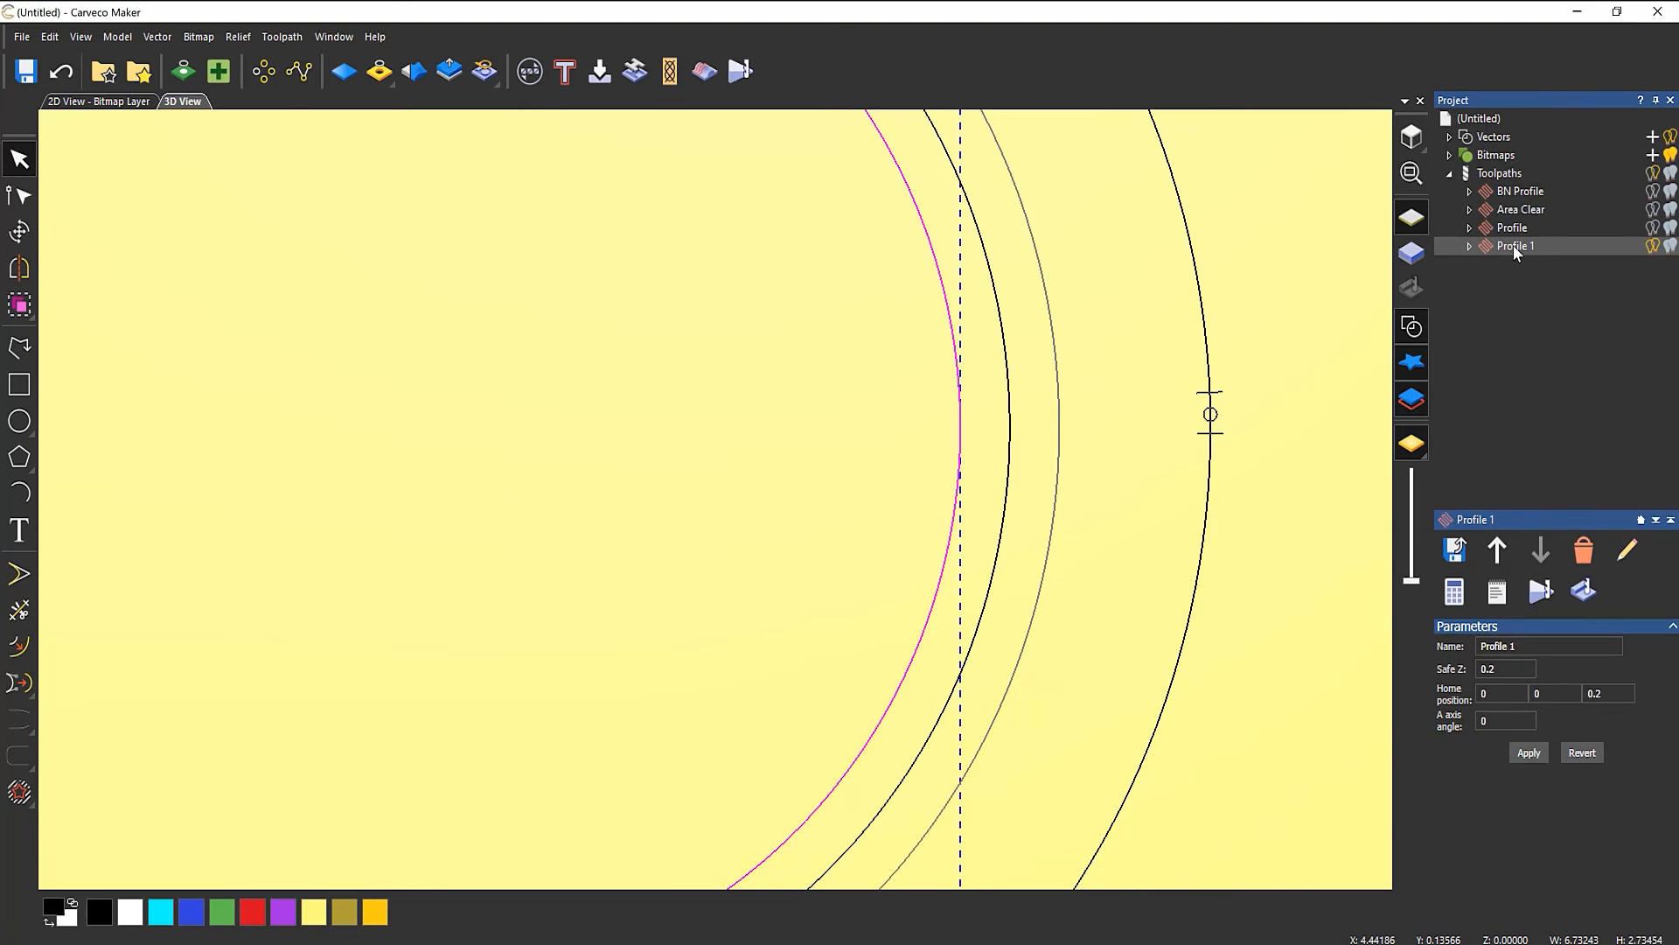
double_click(1513, 245)
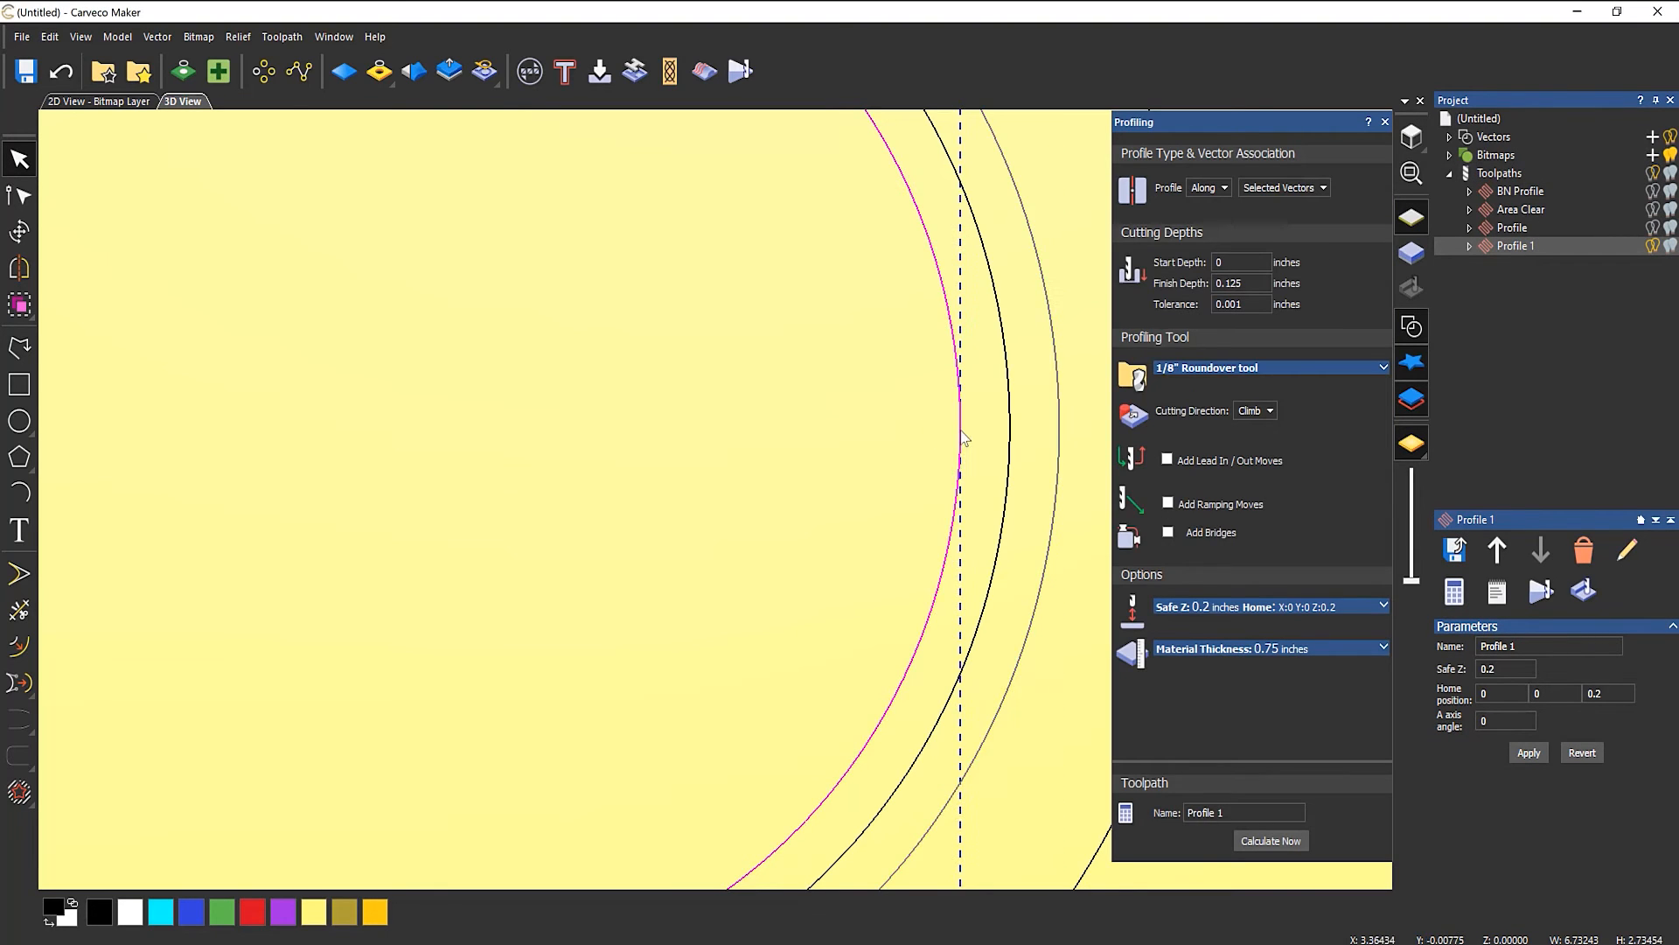
left_click(1271, 838)
left_click(1386, 121)
scroll(690, 564, "down", 5)
scroll(326, 488, "up", 3)
left_click_drag(777, 556, 1006, 271)
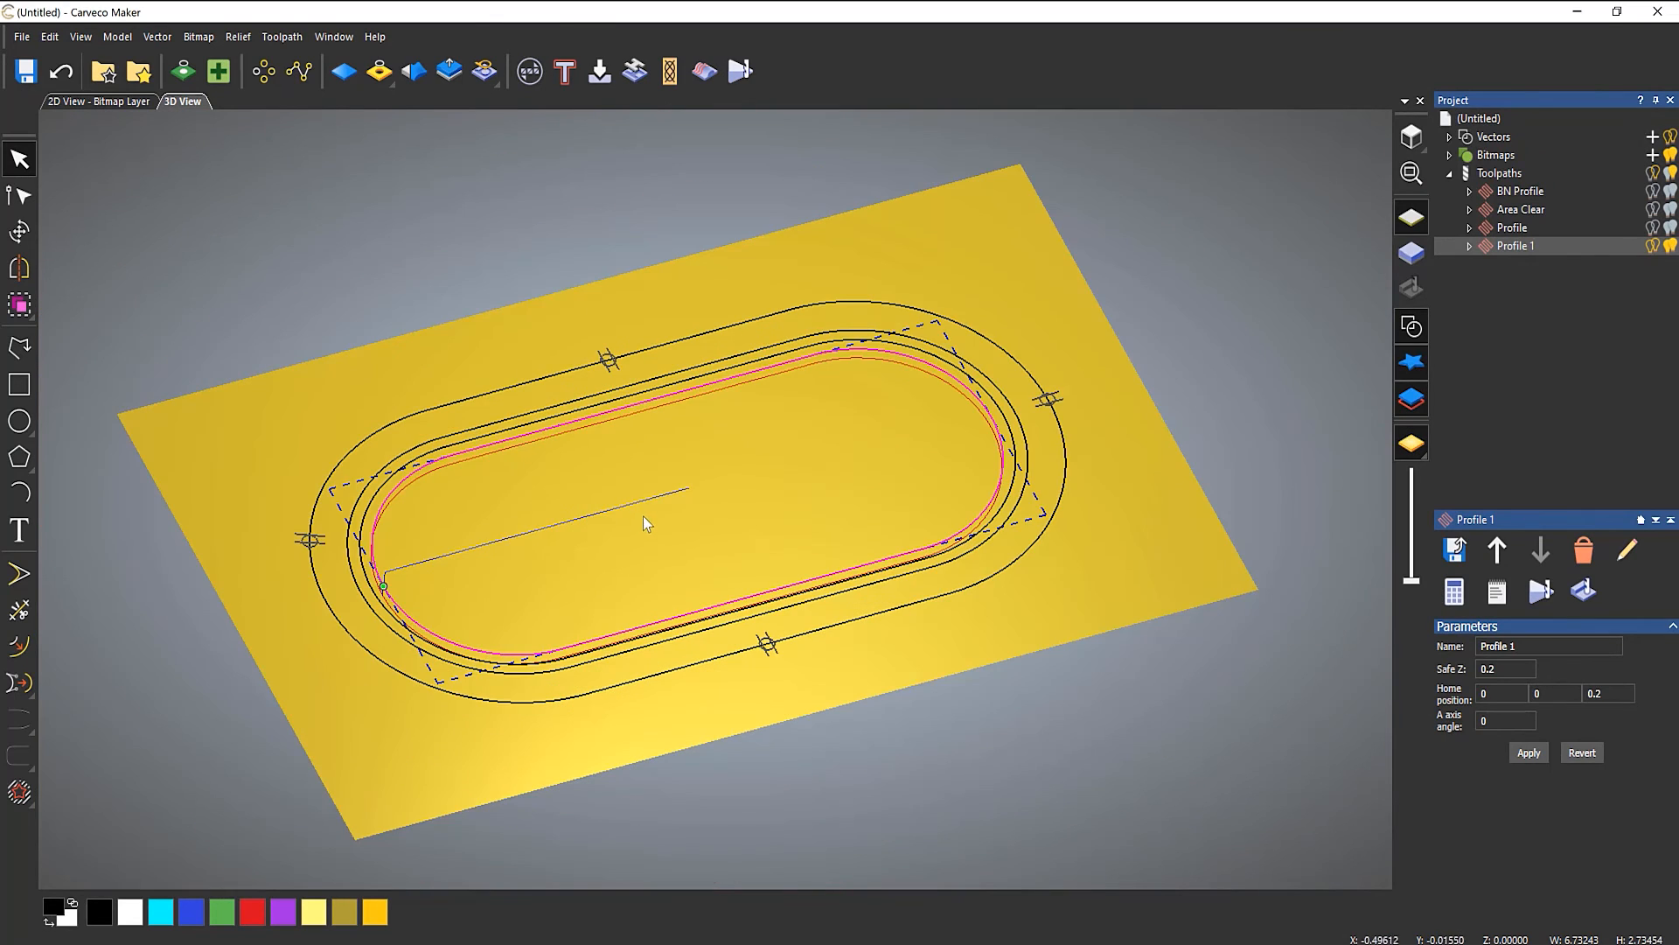
scroll(628, 472, "up", 3)
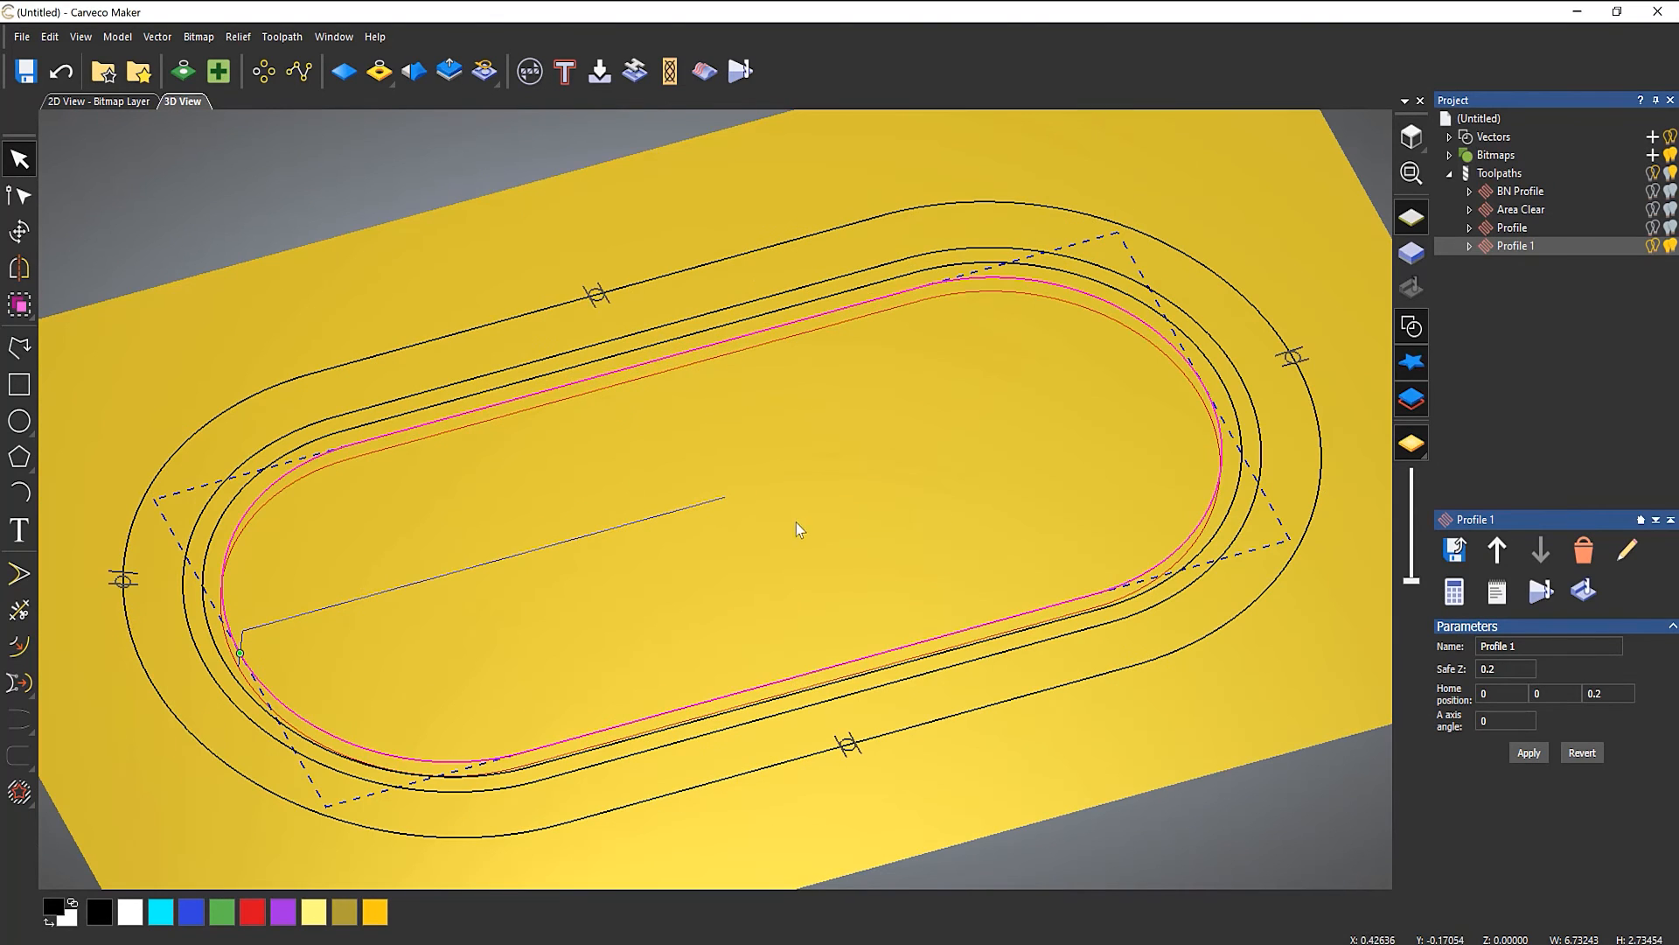
- Simulate the BN Profile, Area Clear and Profile toolpaths one after another
right_click(1515, 199)
left_click(1555, 391)
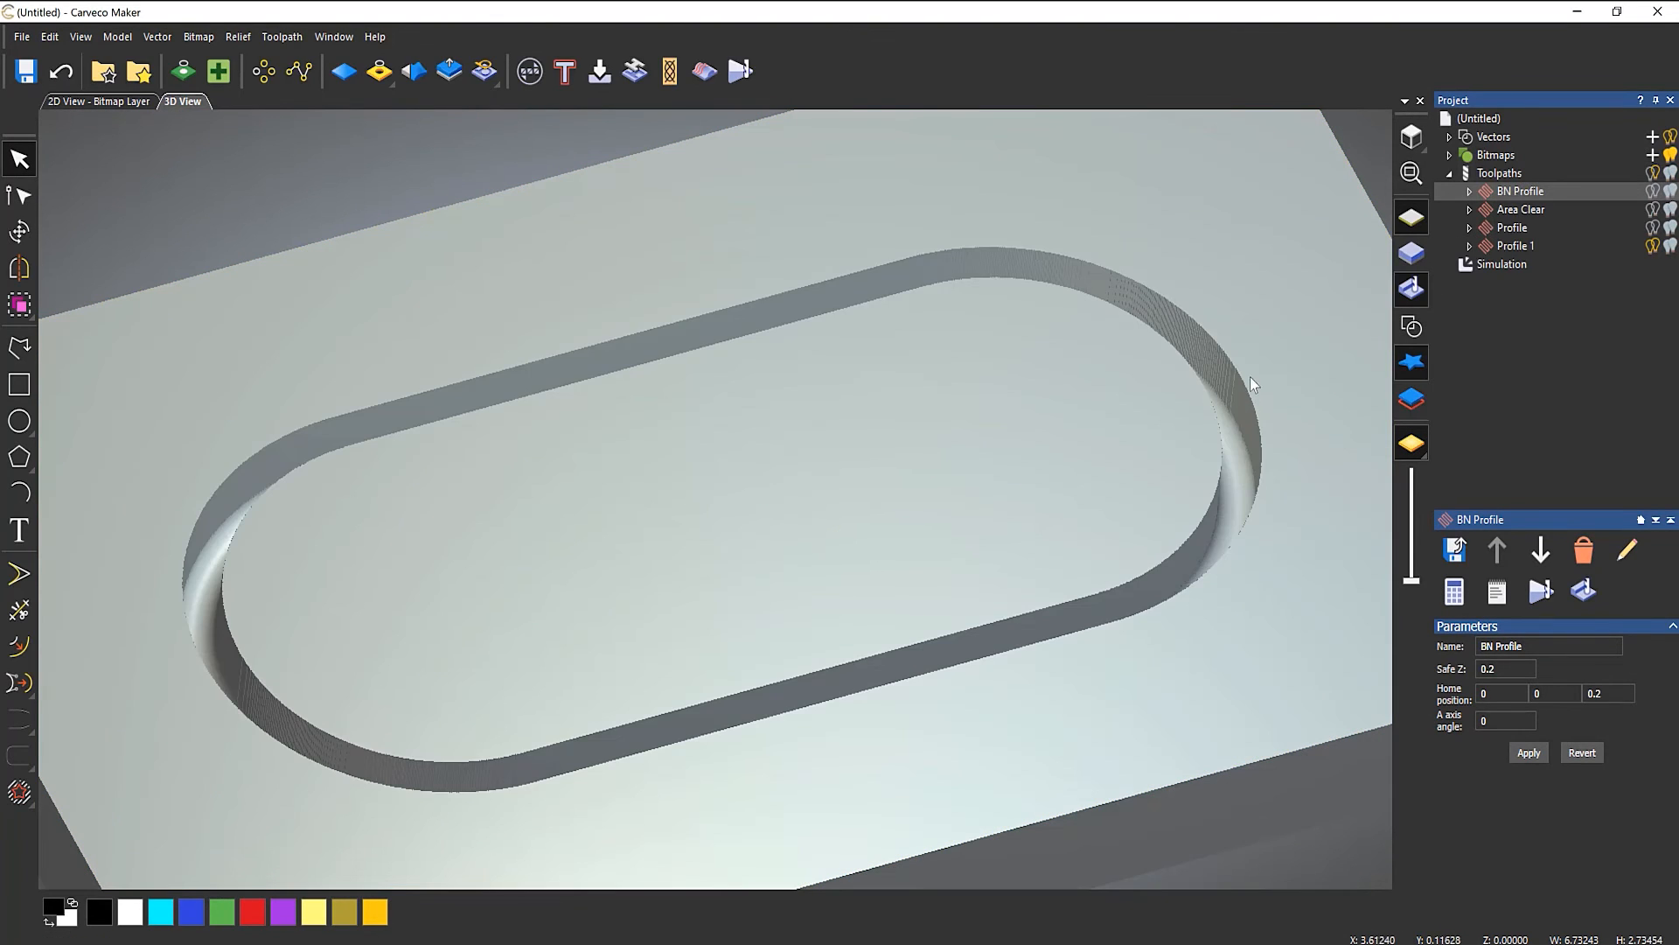
right_click(1516, 213)
left_click(1553, 407)
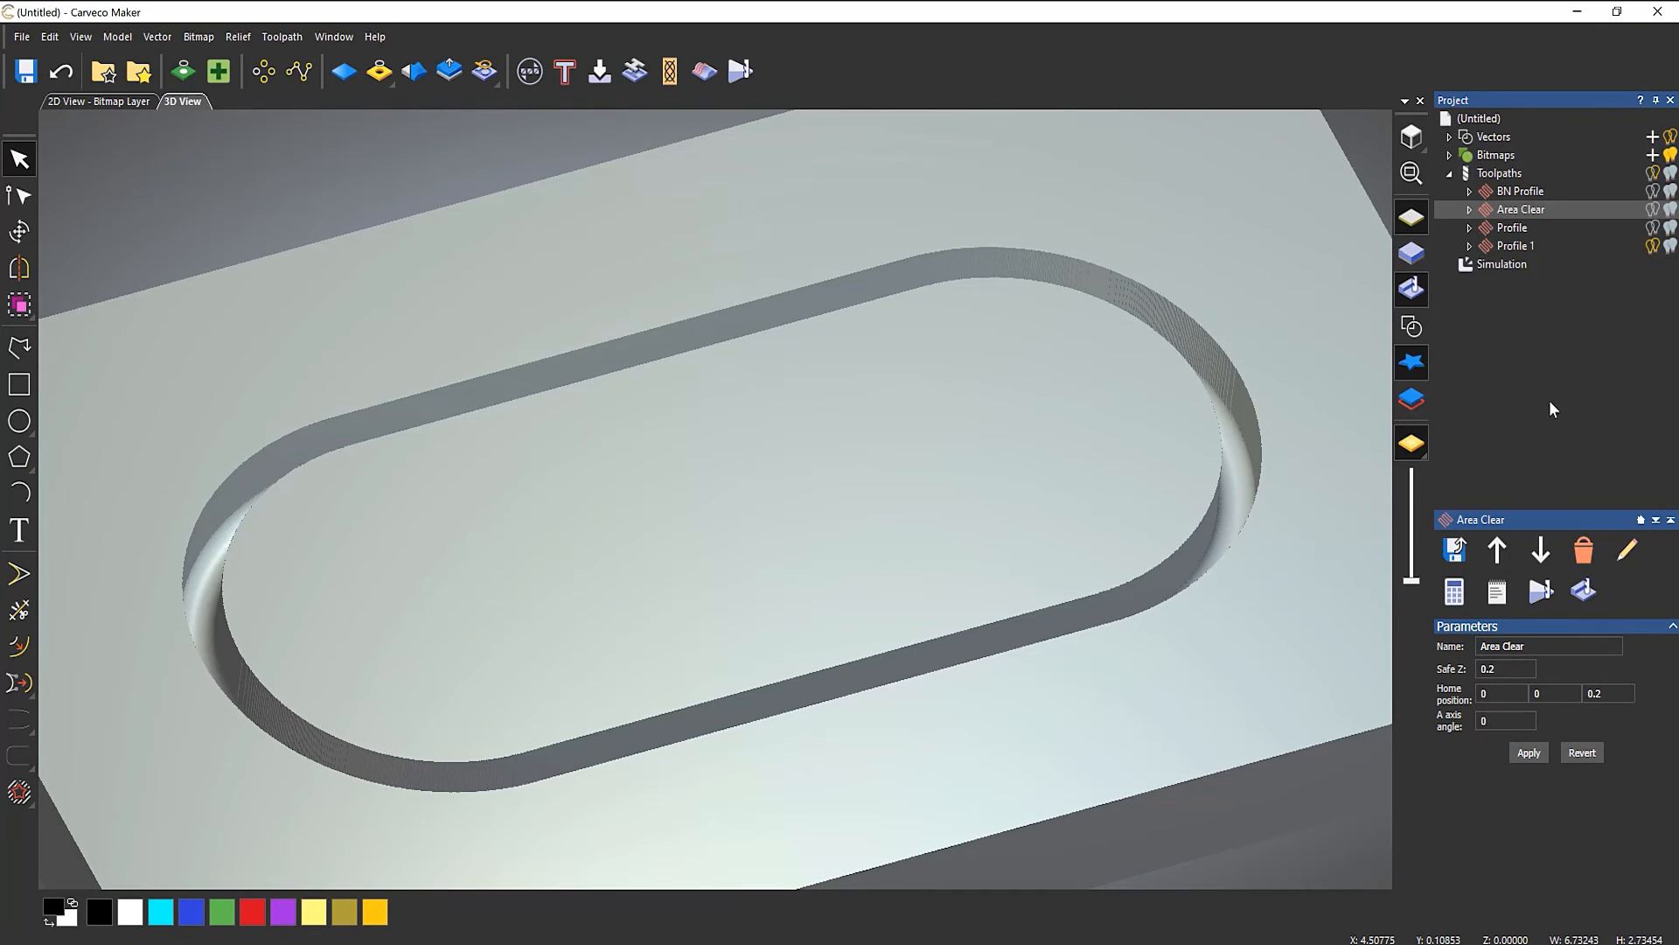
right_click(1513, 228)
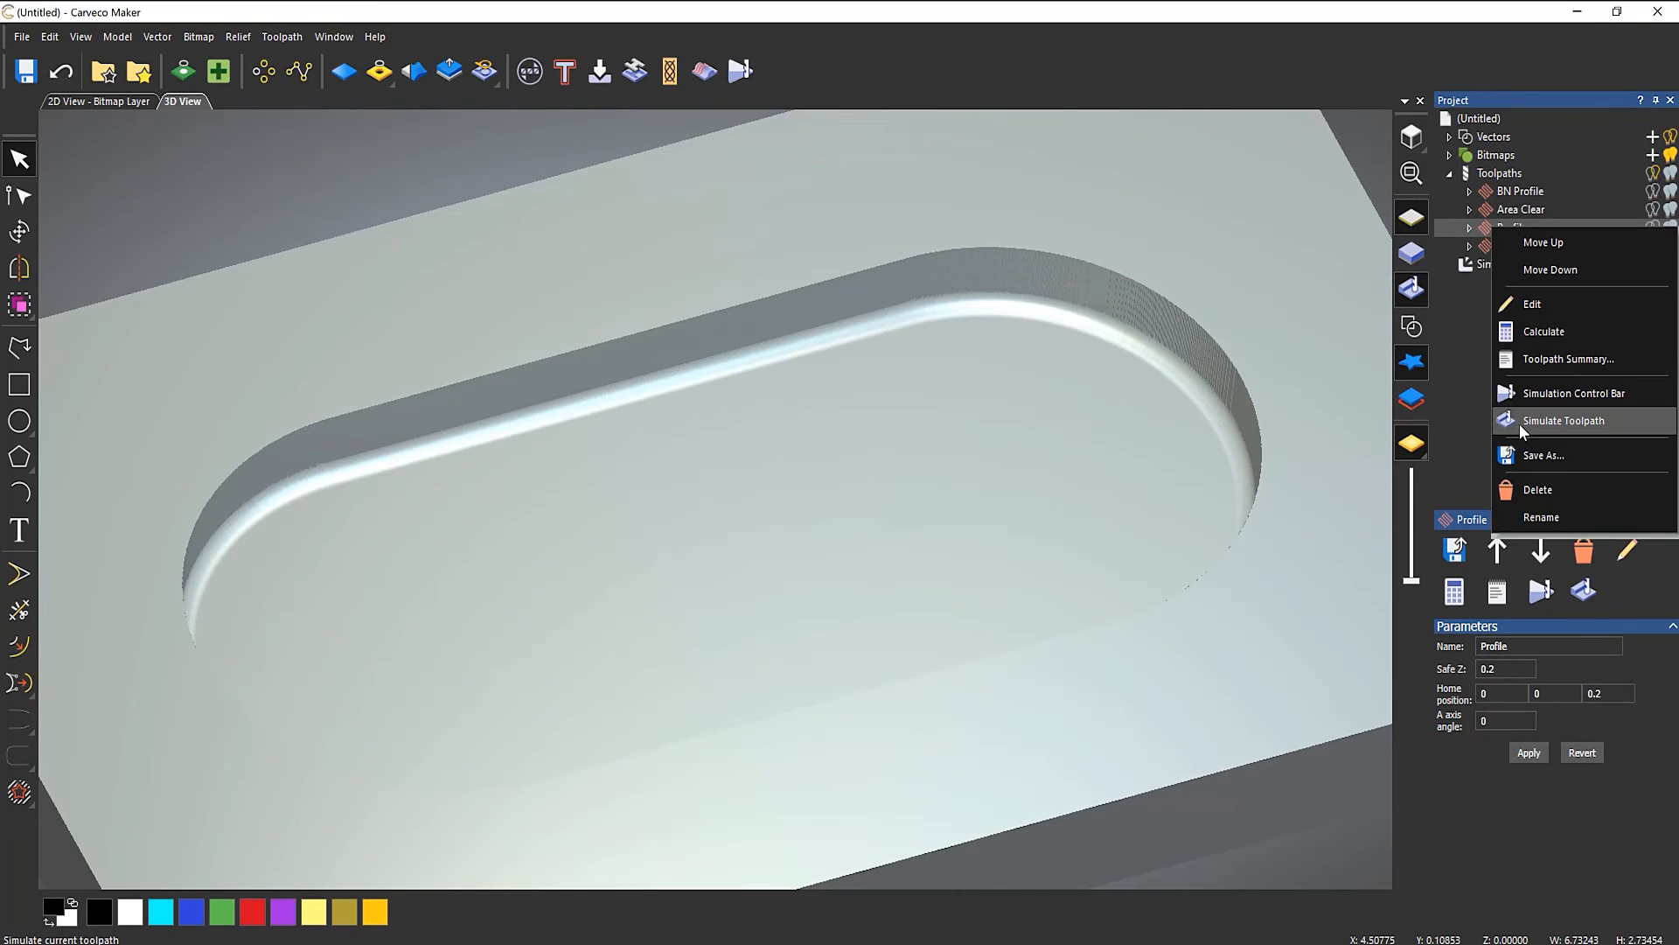
left_click(1527, 423)
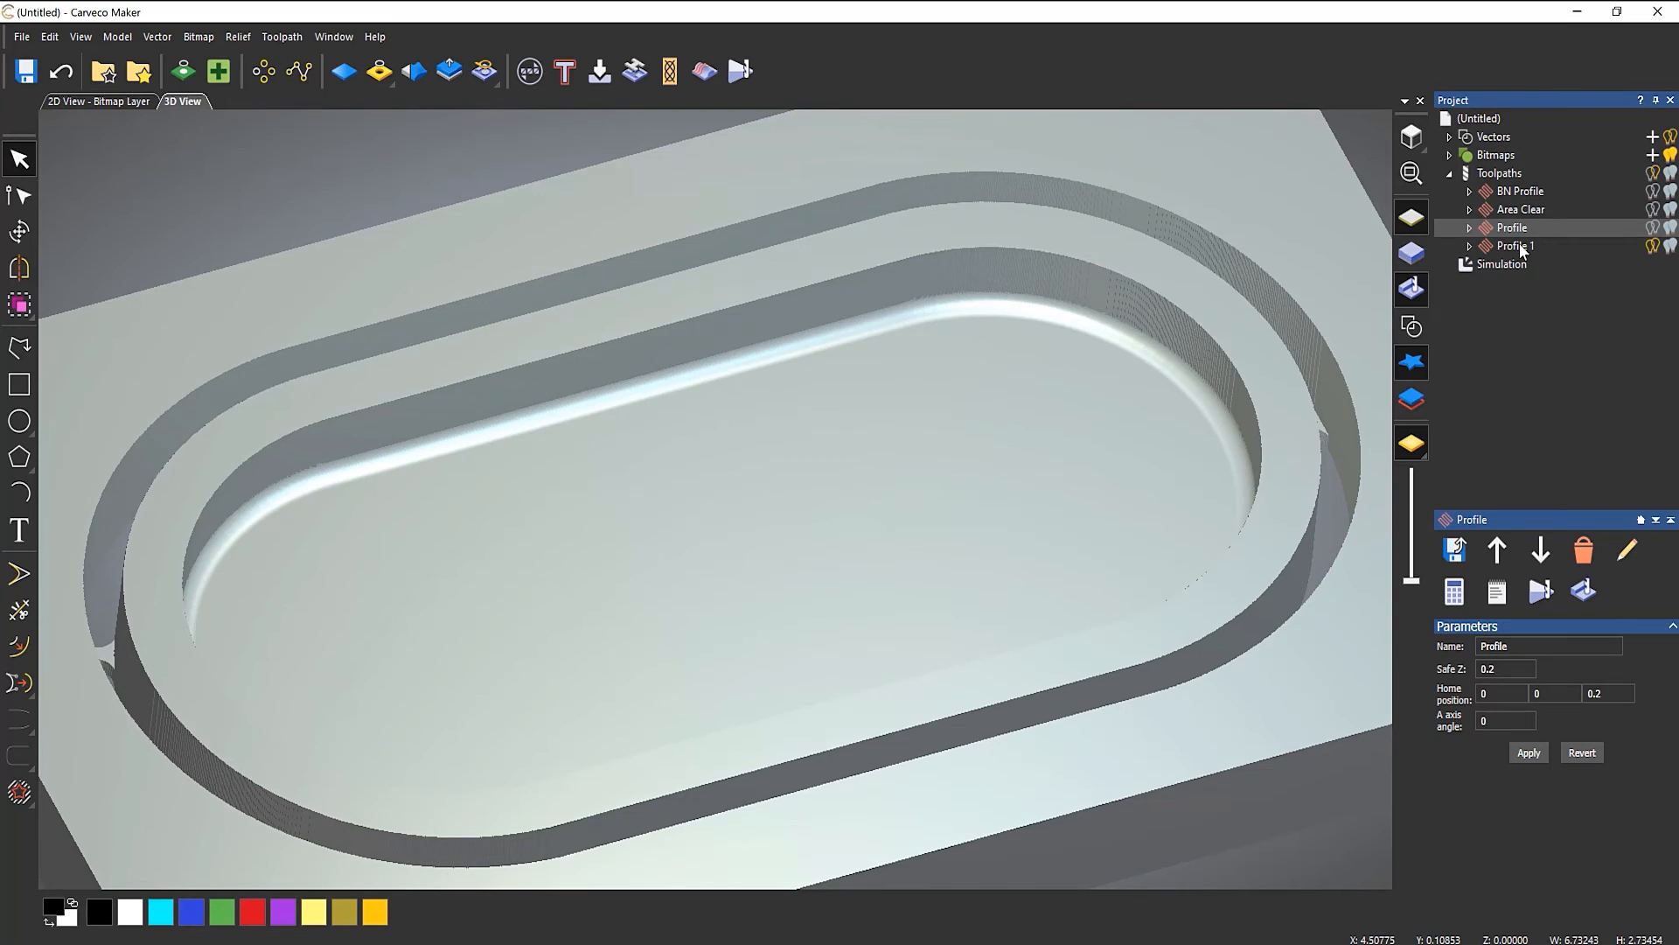
- Play the recalculated Profile 1 simulation over the other cuts and inspect the rounded inner rim
right_click(1519, 246)
left_click(1561, 408)
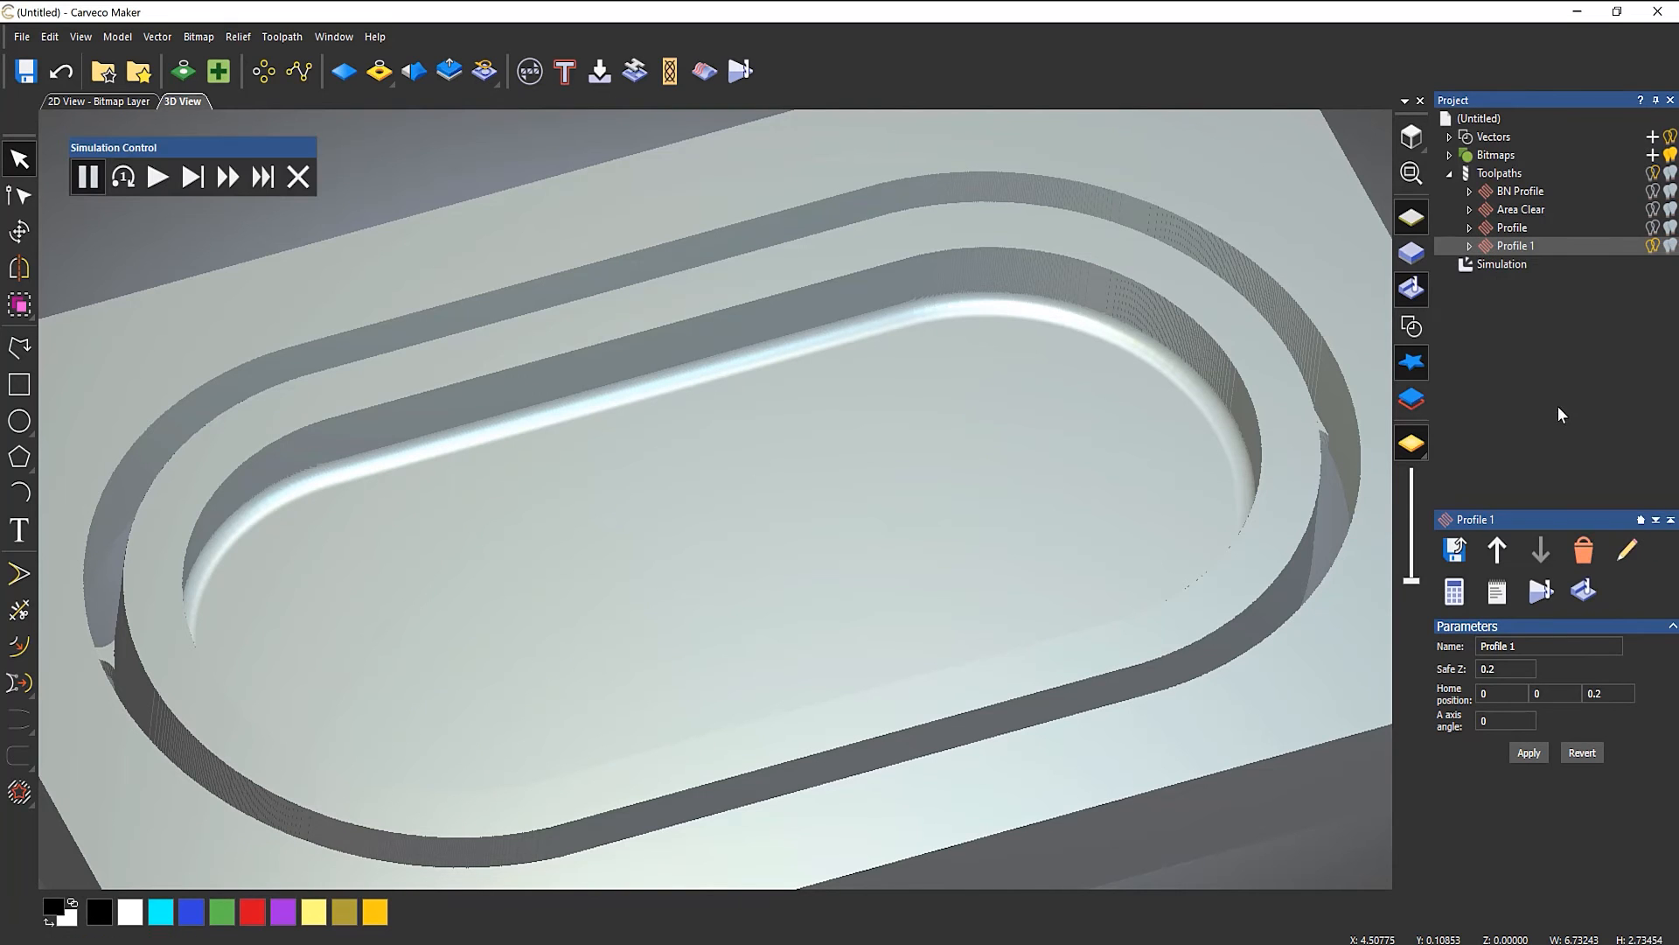
left_click(157, 177)
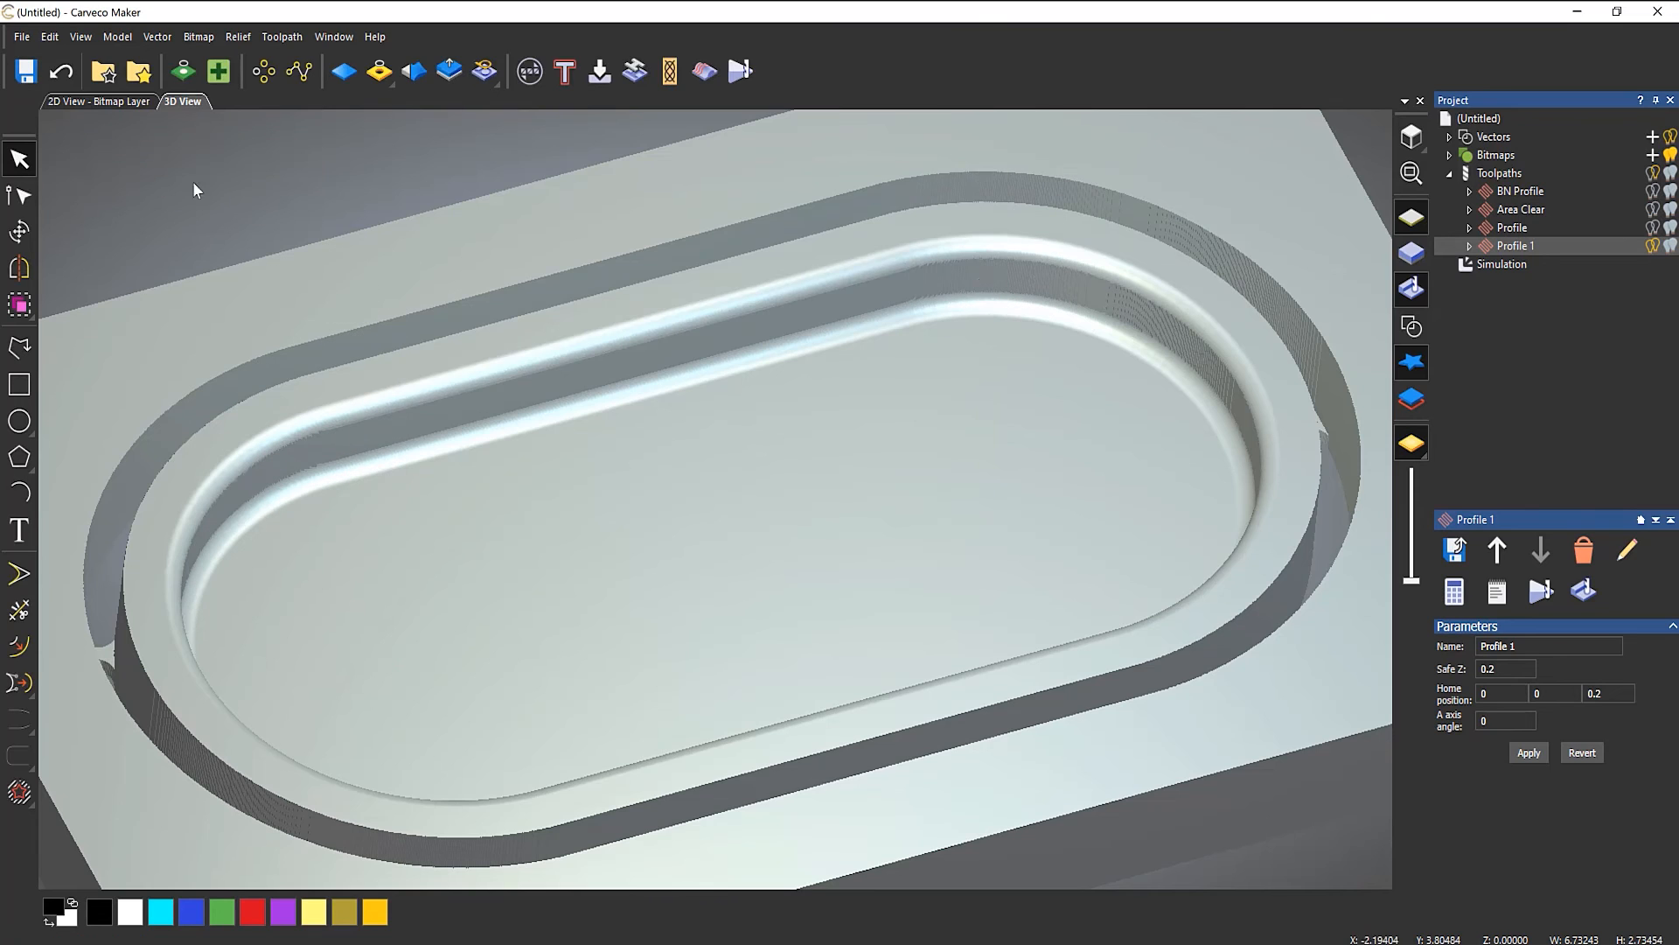
left_click_drag(905, 372, 783, 547)
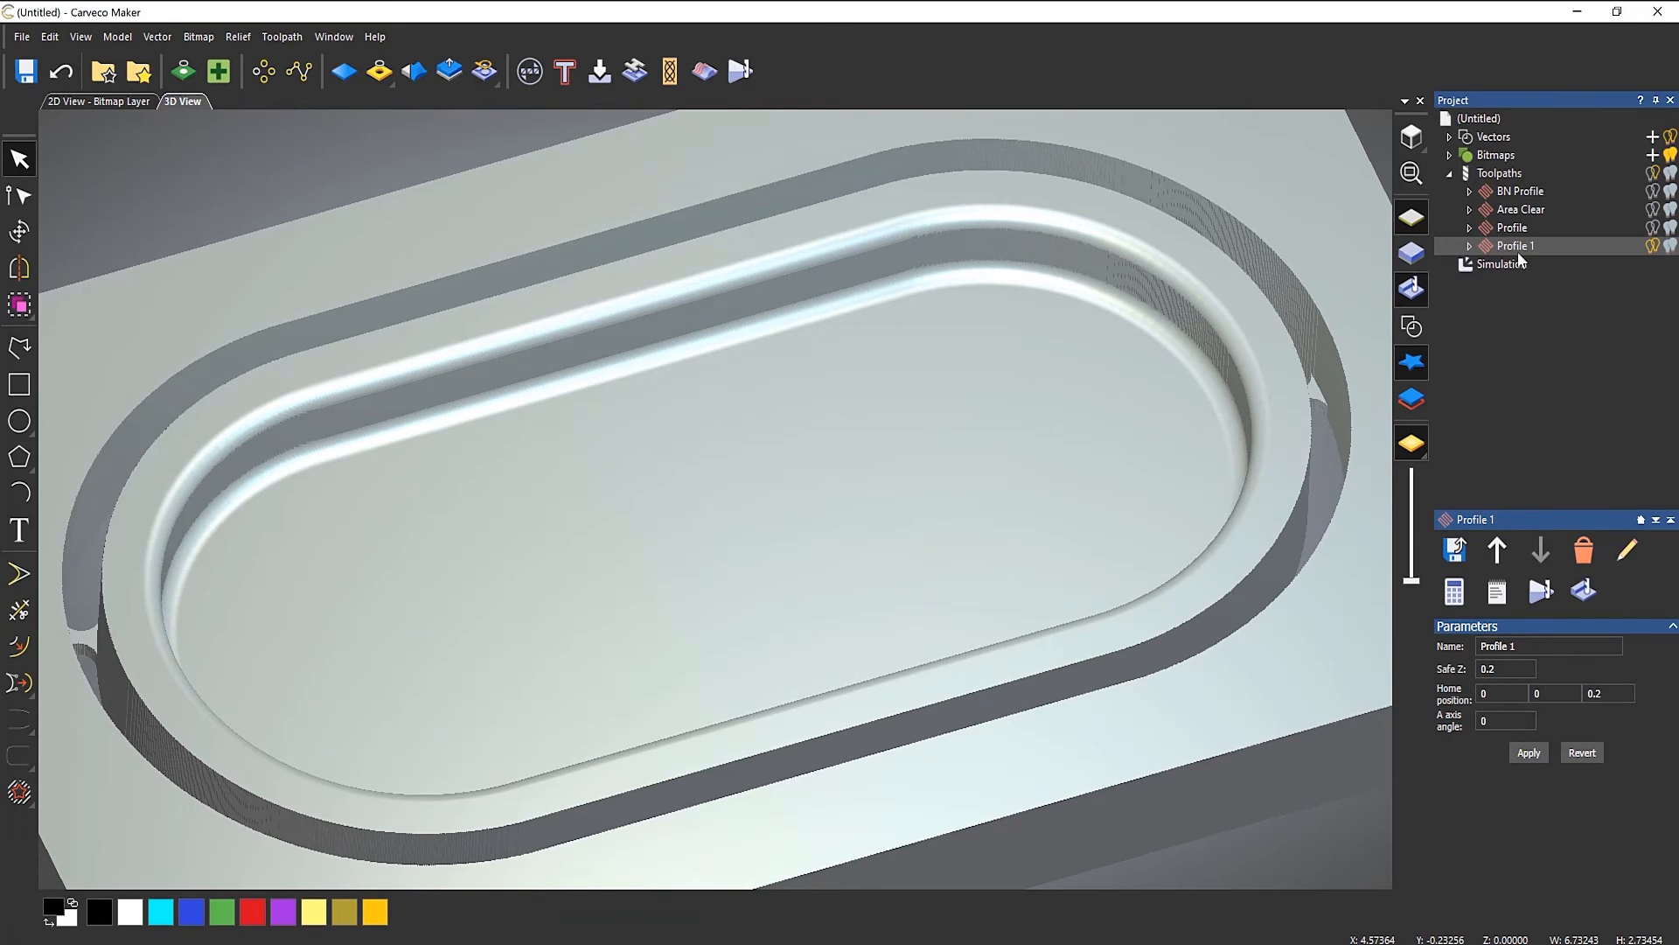
- Move the Profile 1 toolpath ahead of Profile and rename it "Inside Roundover Pass"
left_click_drag(1514, 246, 1511, 218)
left_click(1514, 228)
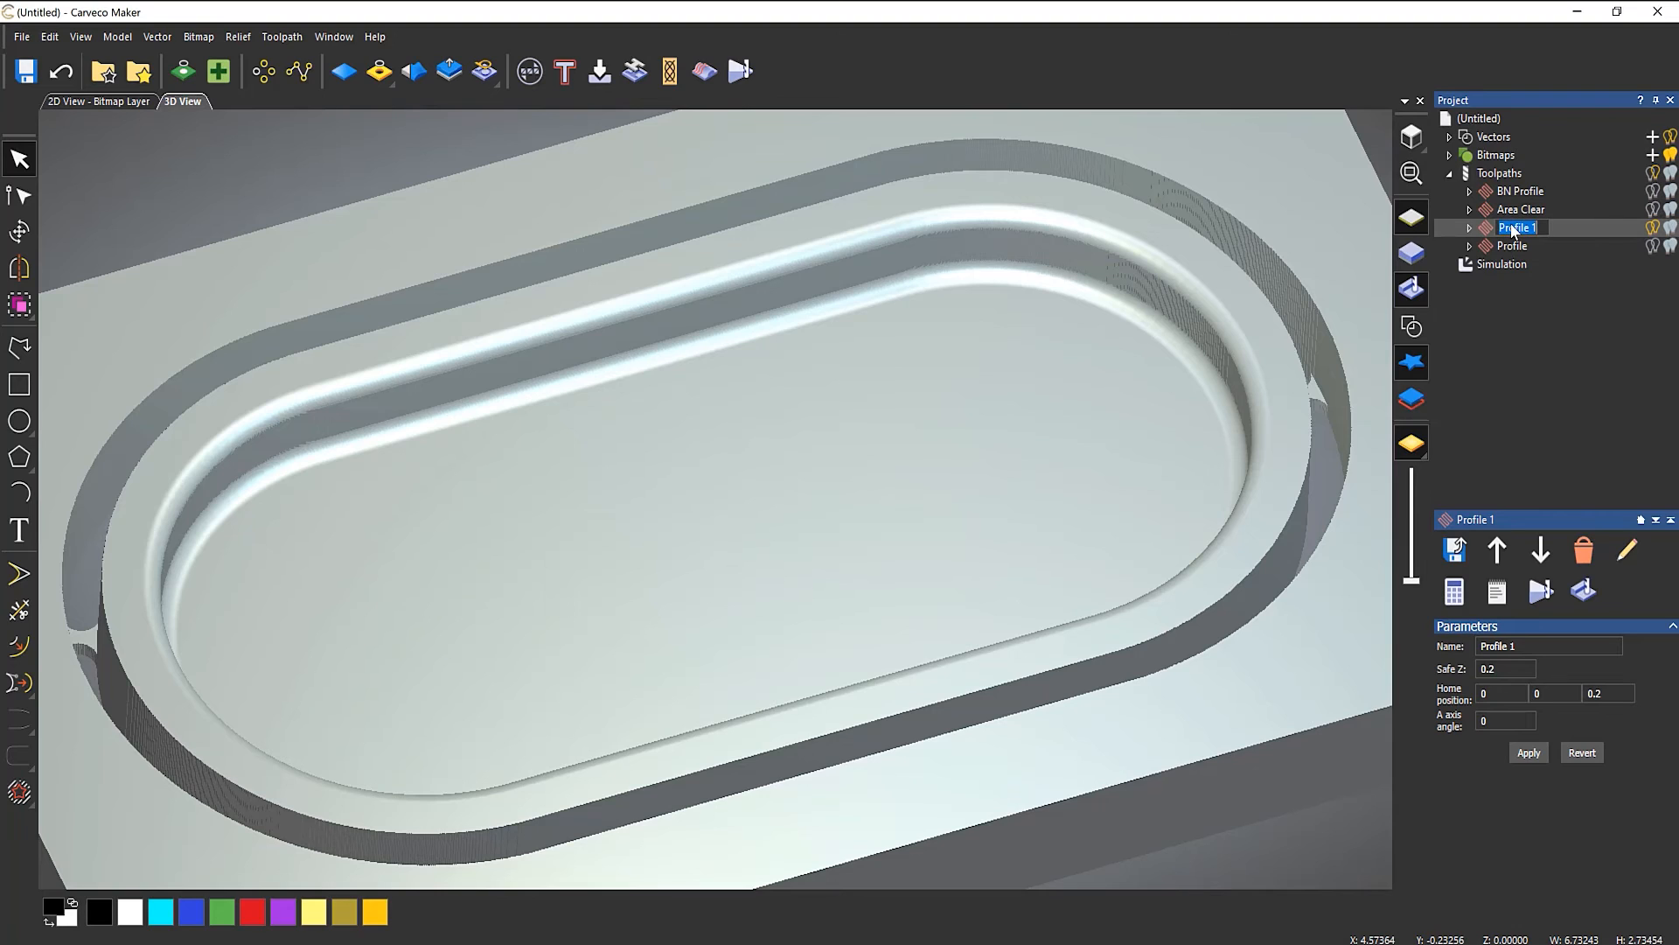
type("Inside Roundover Pass")
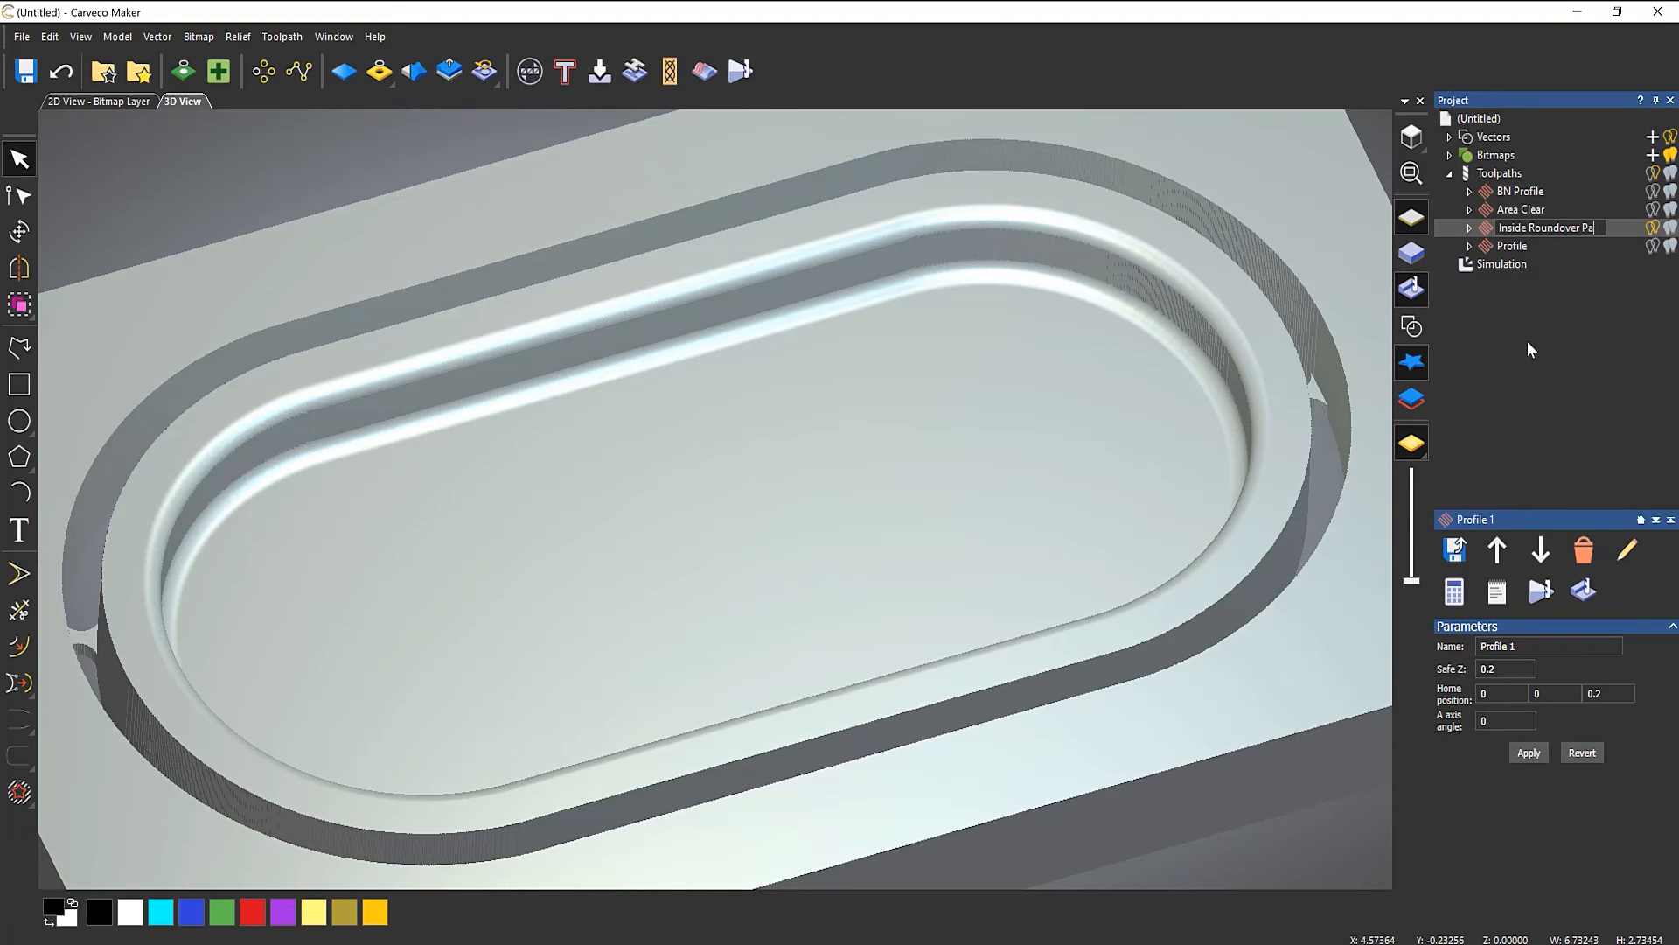
key("Return")
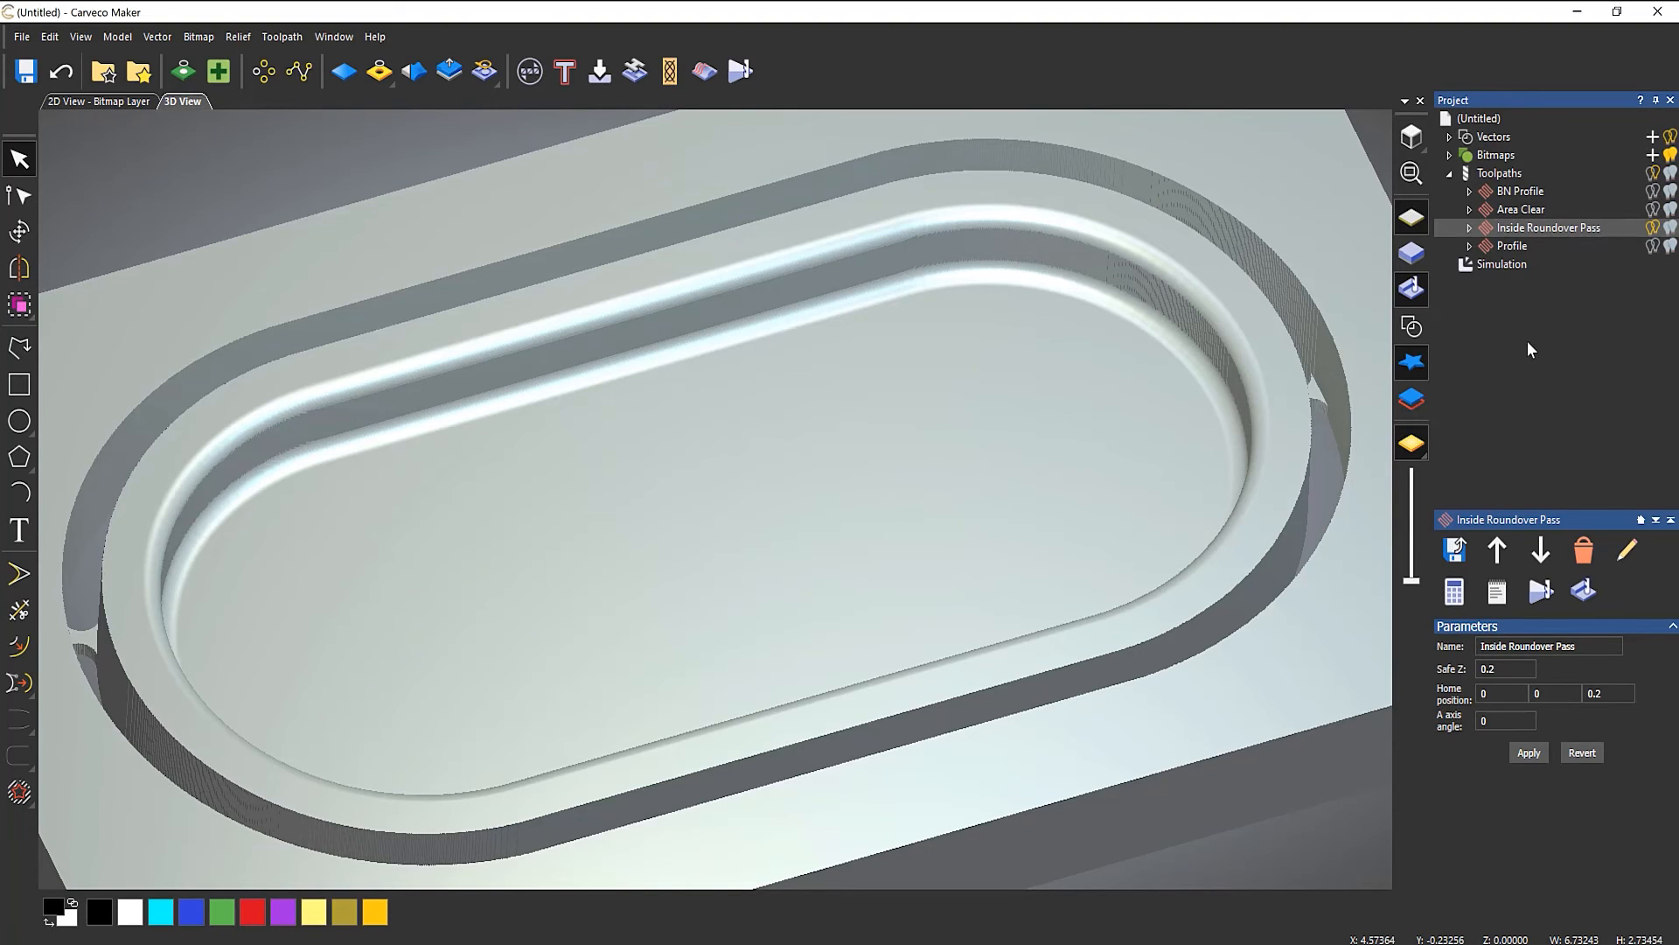
- Add all calculated toolpaths to the save list, put Area Clear first, and keep the Onefinity - No TC (inch) machine format
left_click(1456, 550)
left_click_drag(927, 246, 818, 243)
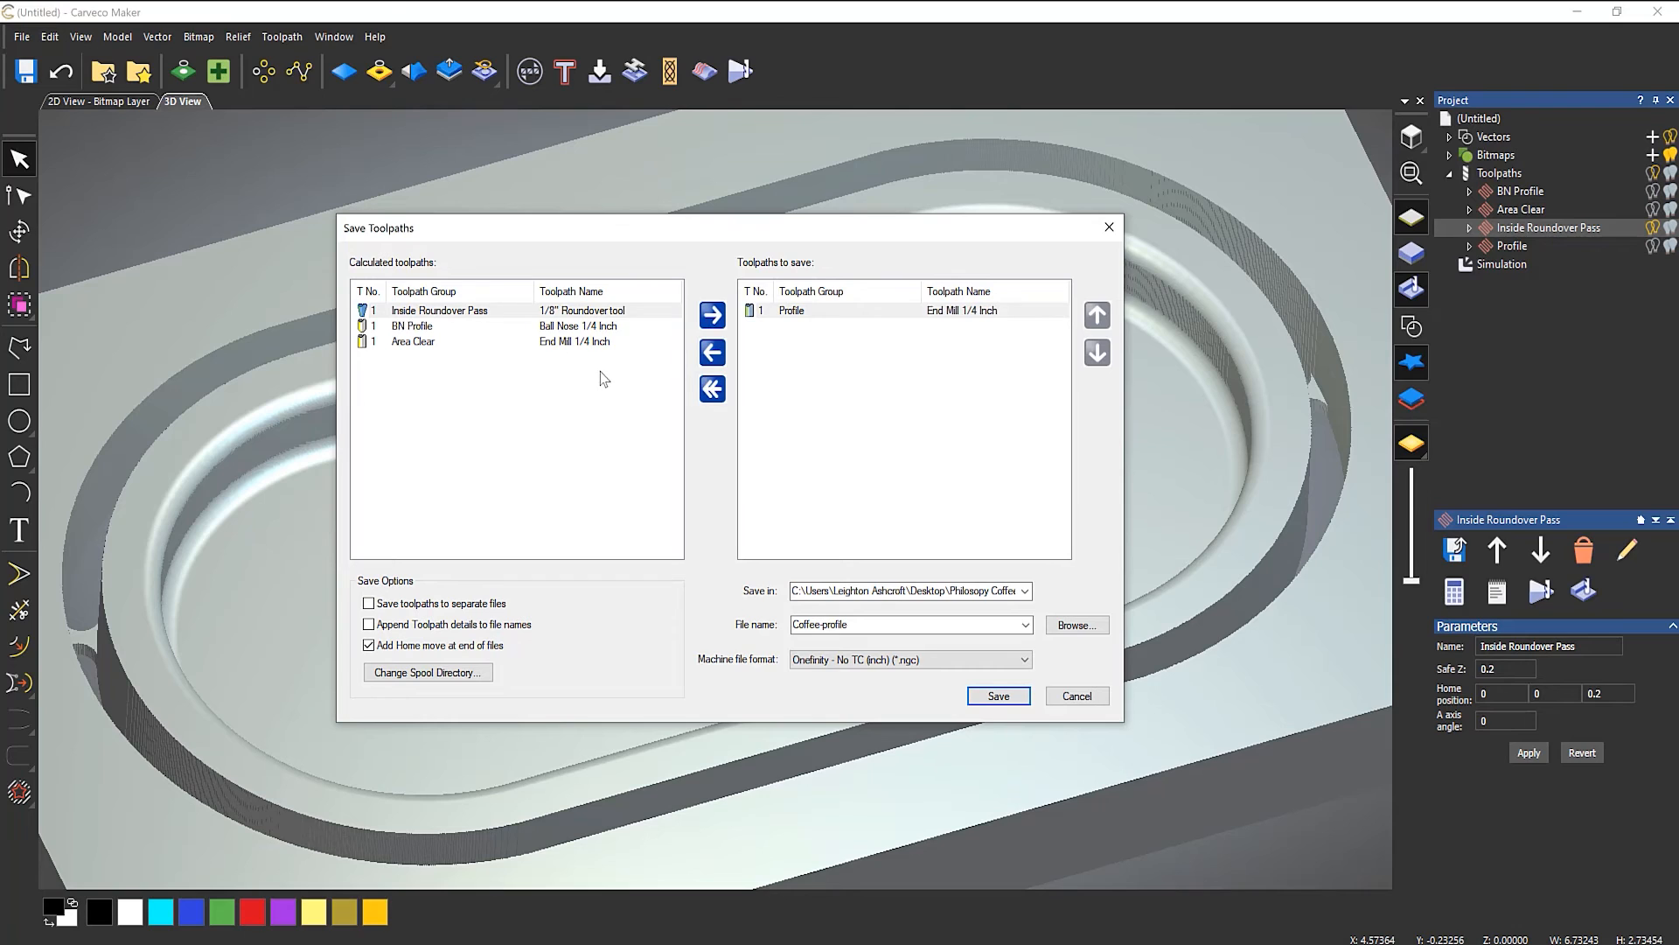
left_click_drag(600, 372, 903, 385)
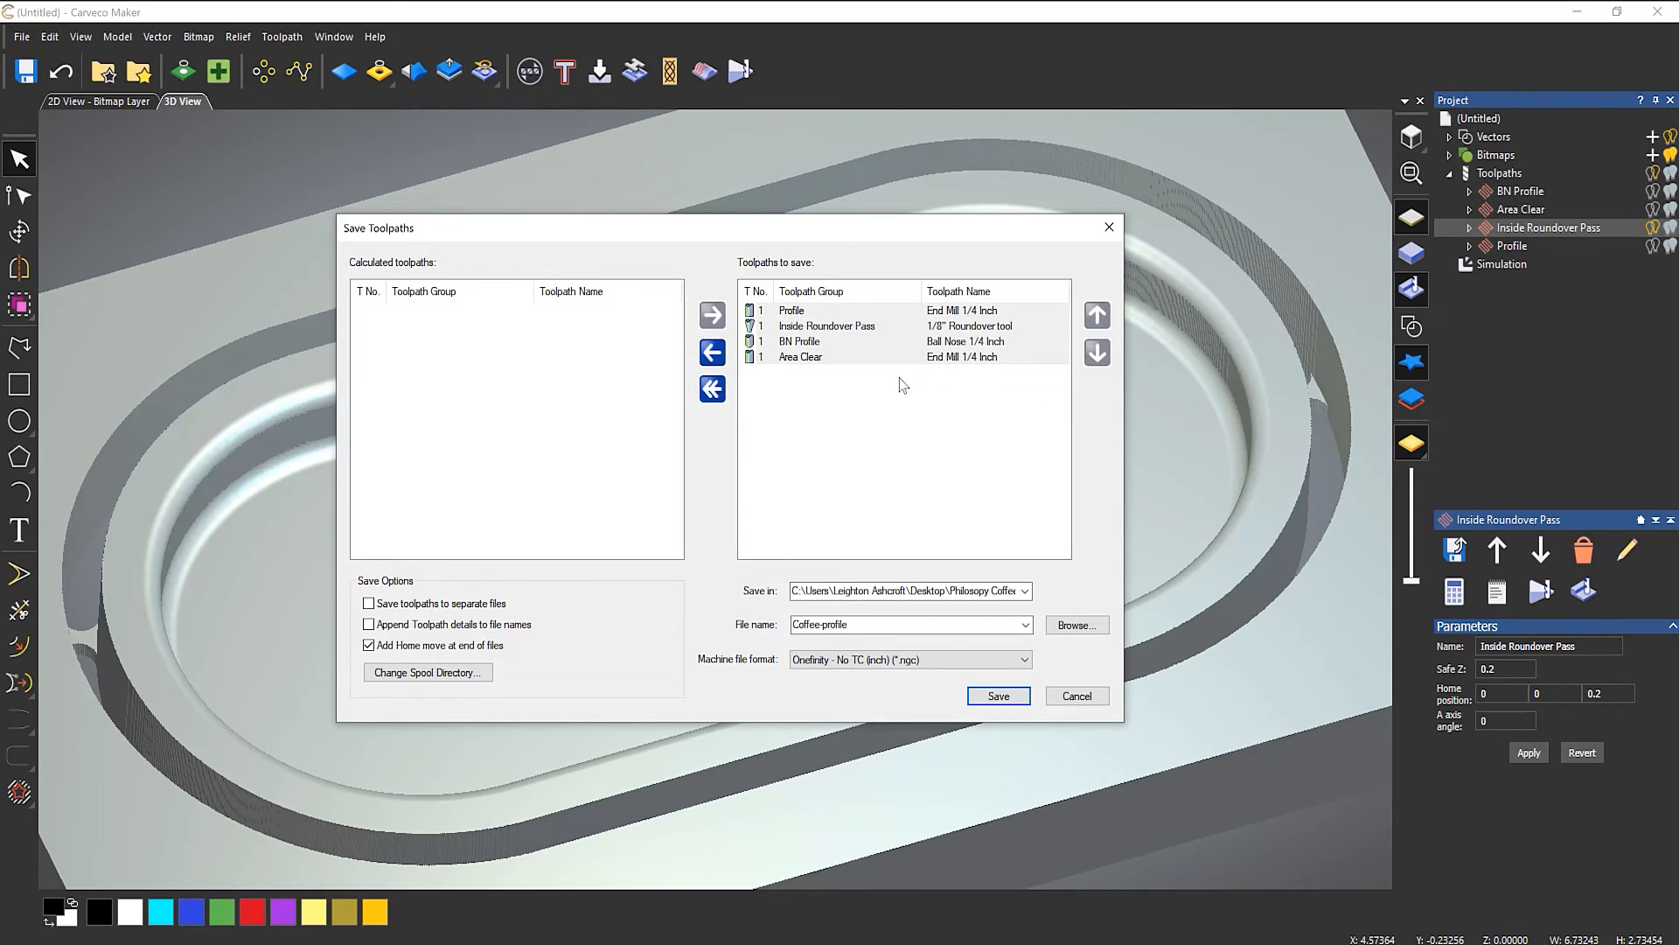
left_click(863, 404)
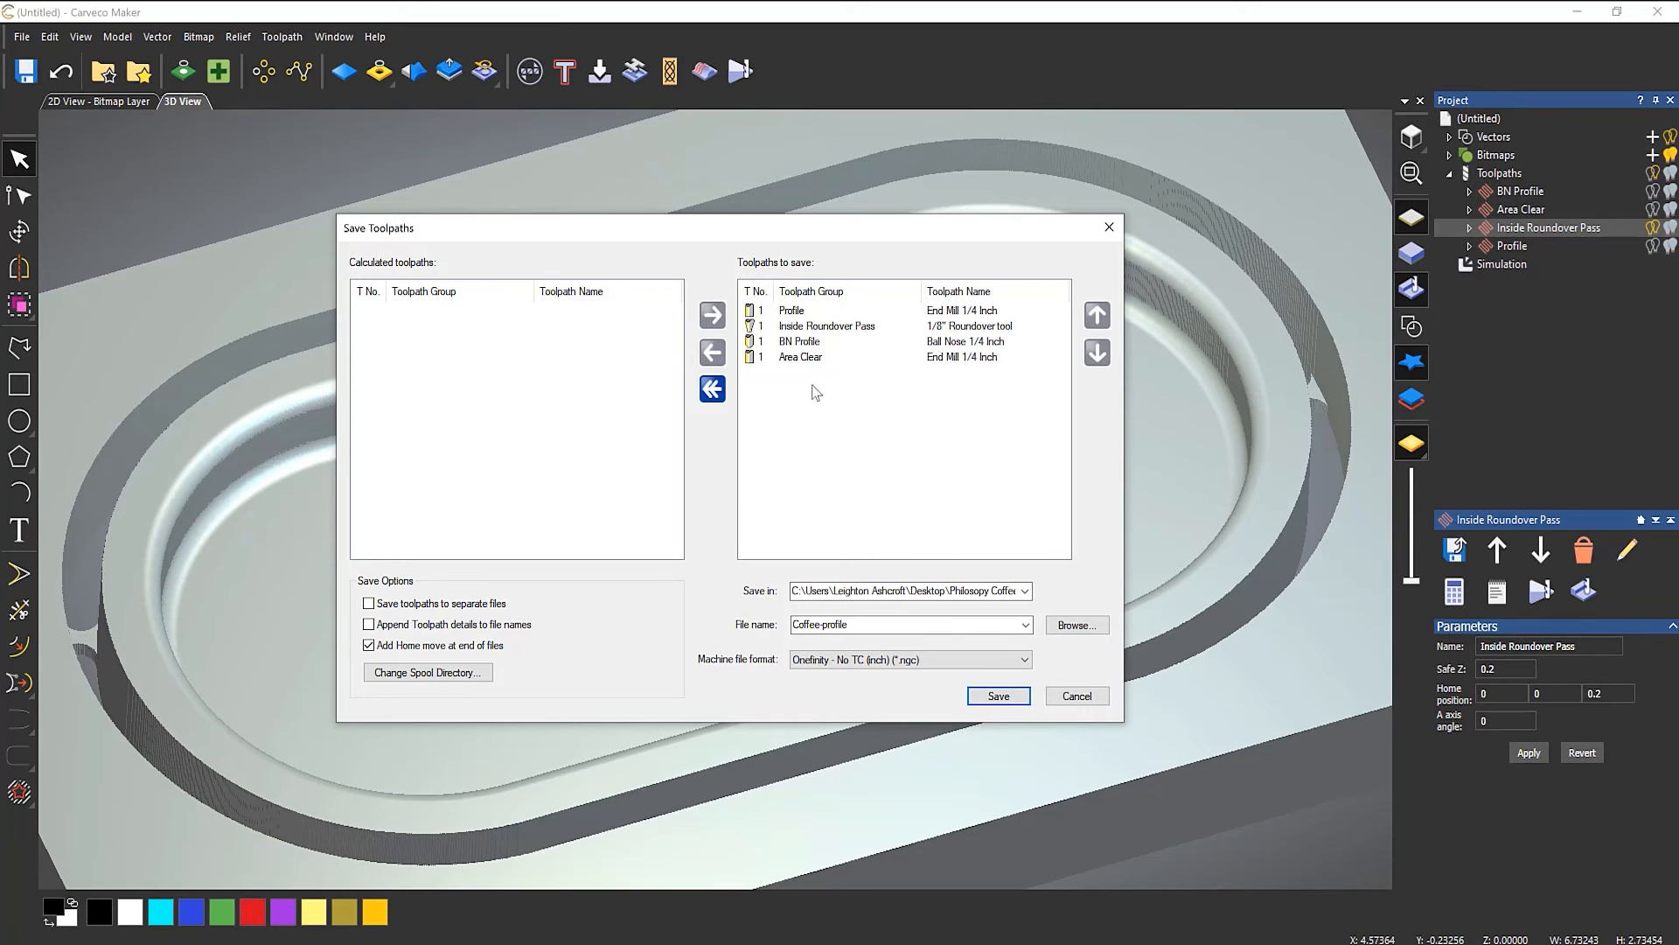
left_click_drag(805, 361, 805, 315)
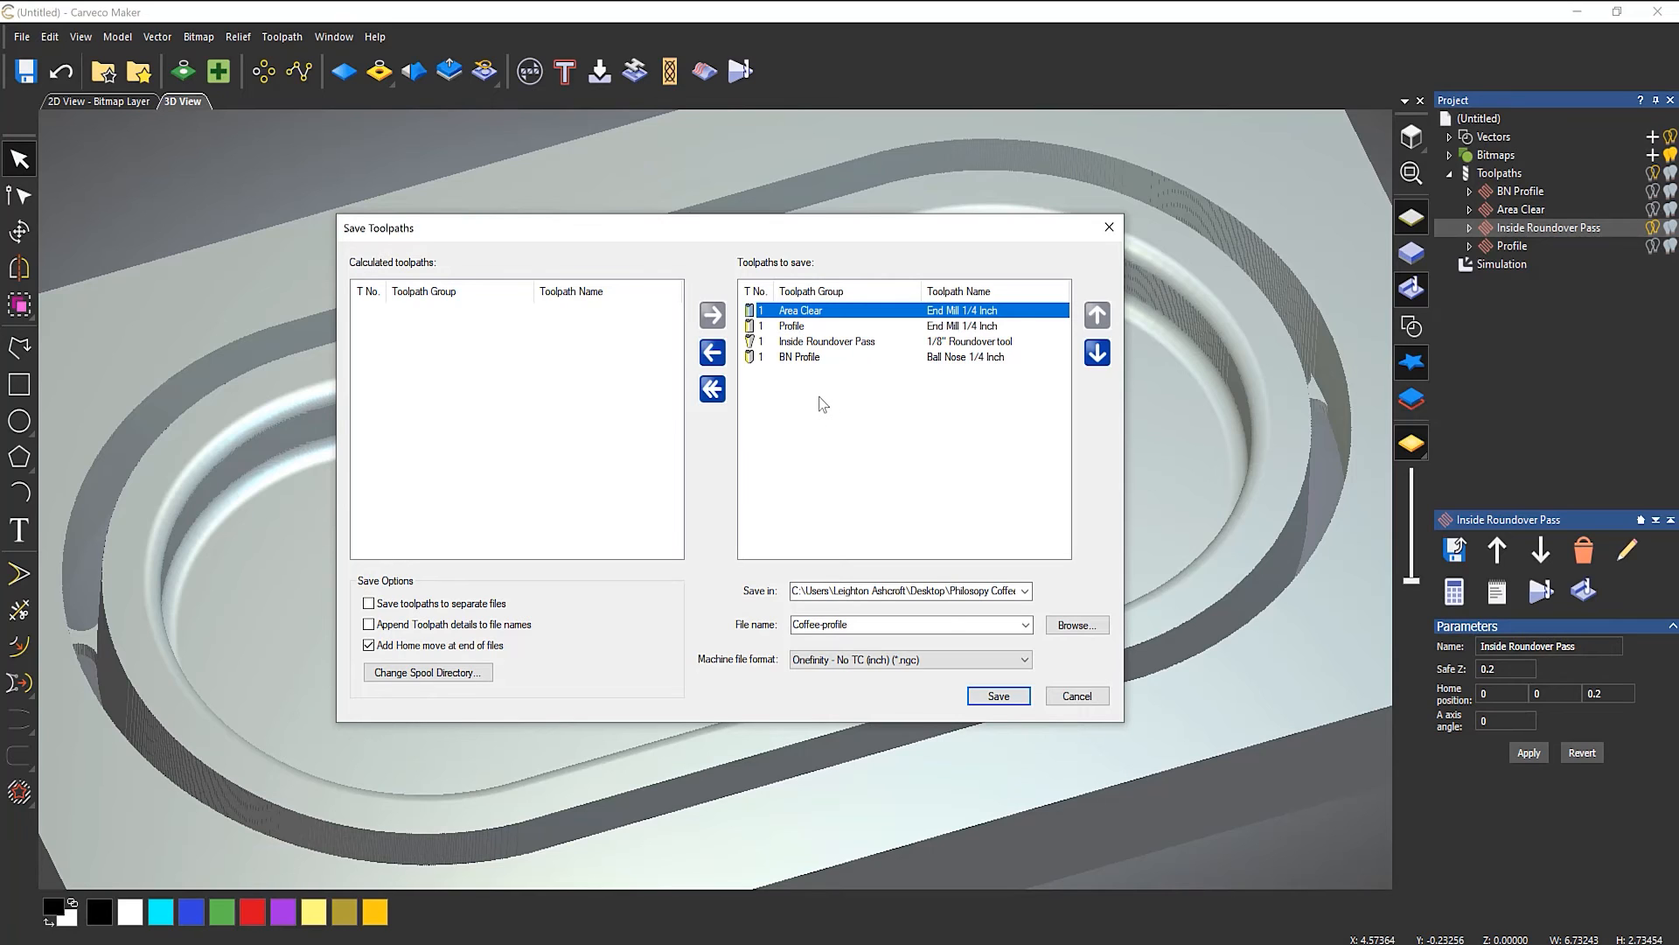
left_click(864, 667)
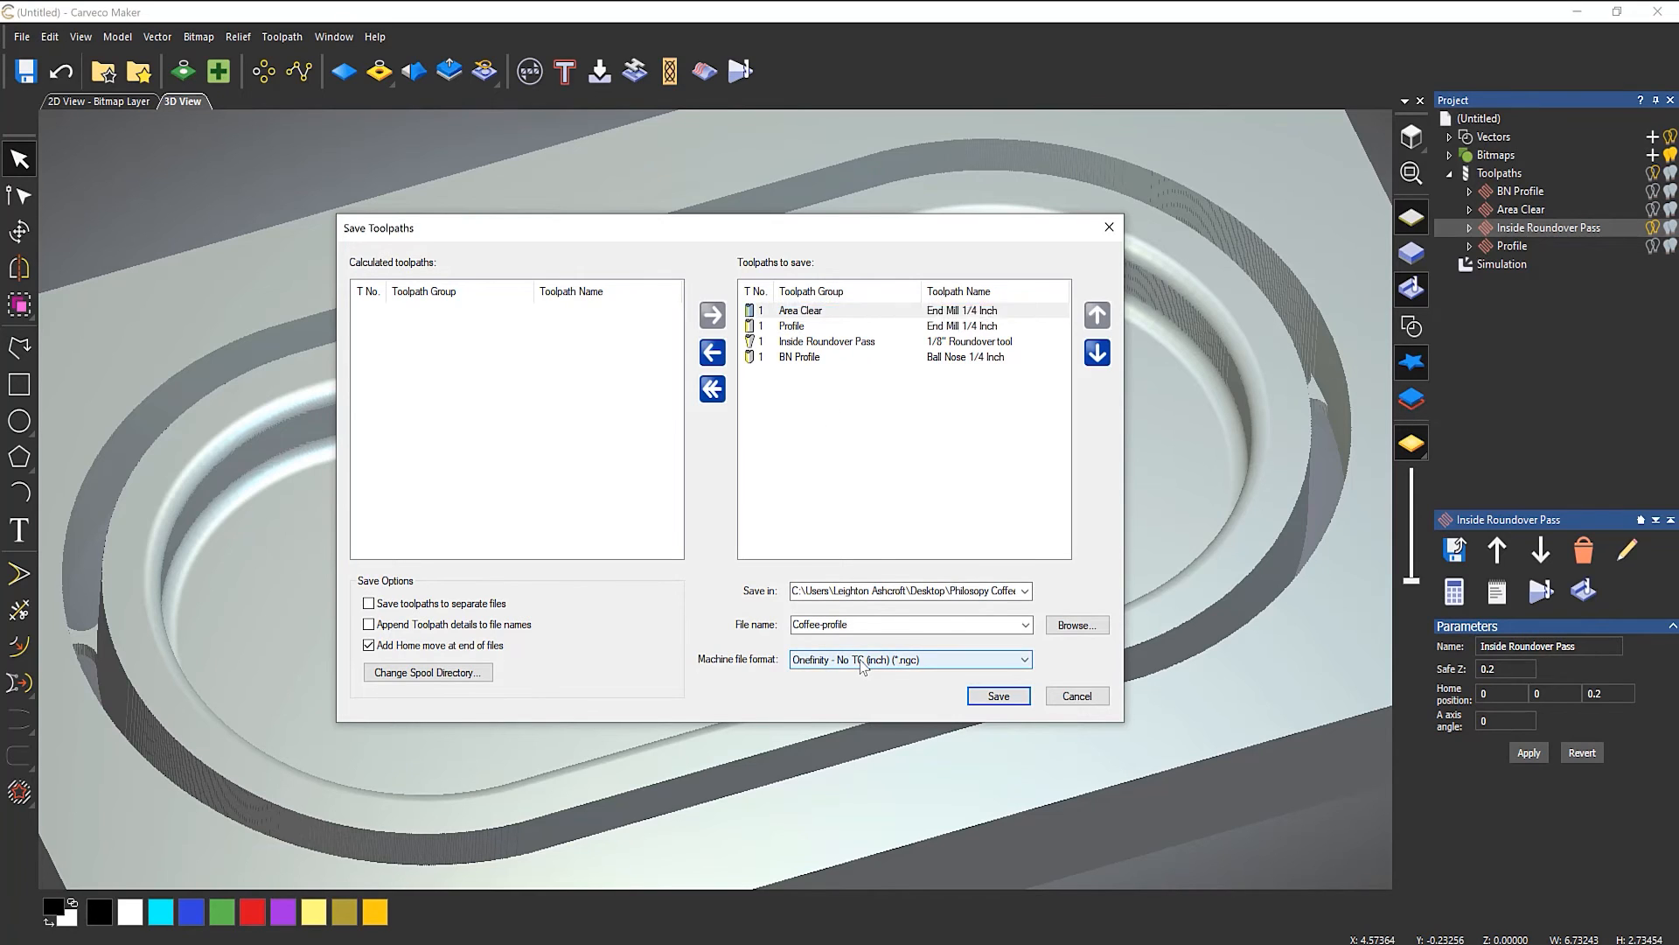
left_click(863, 666)
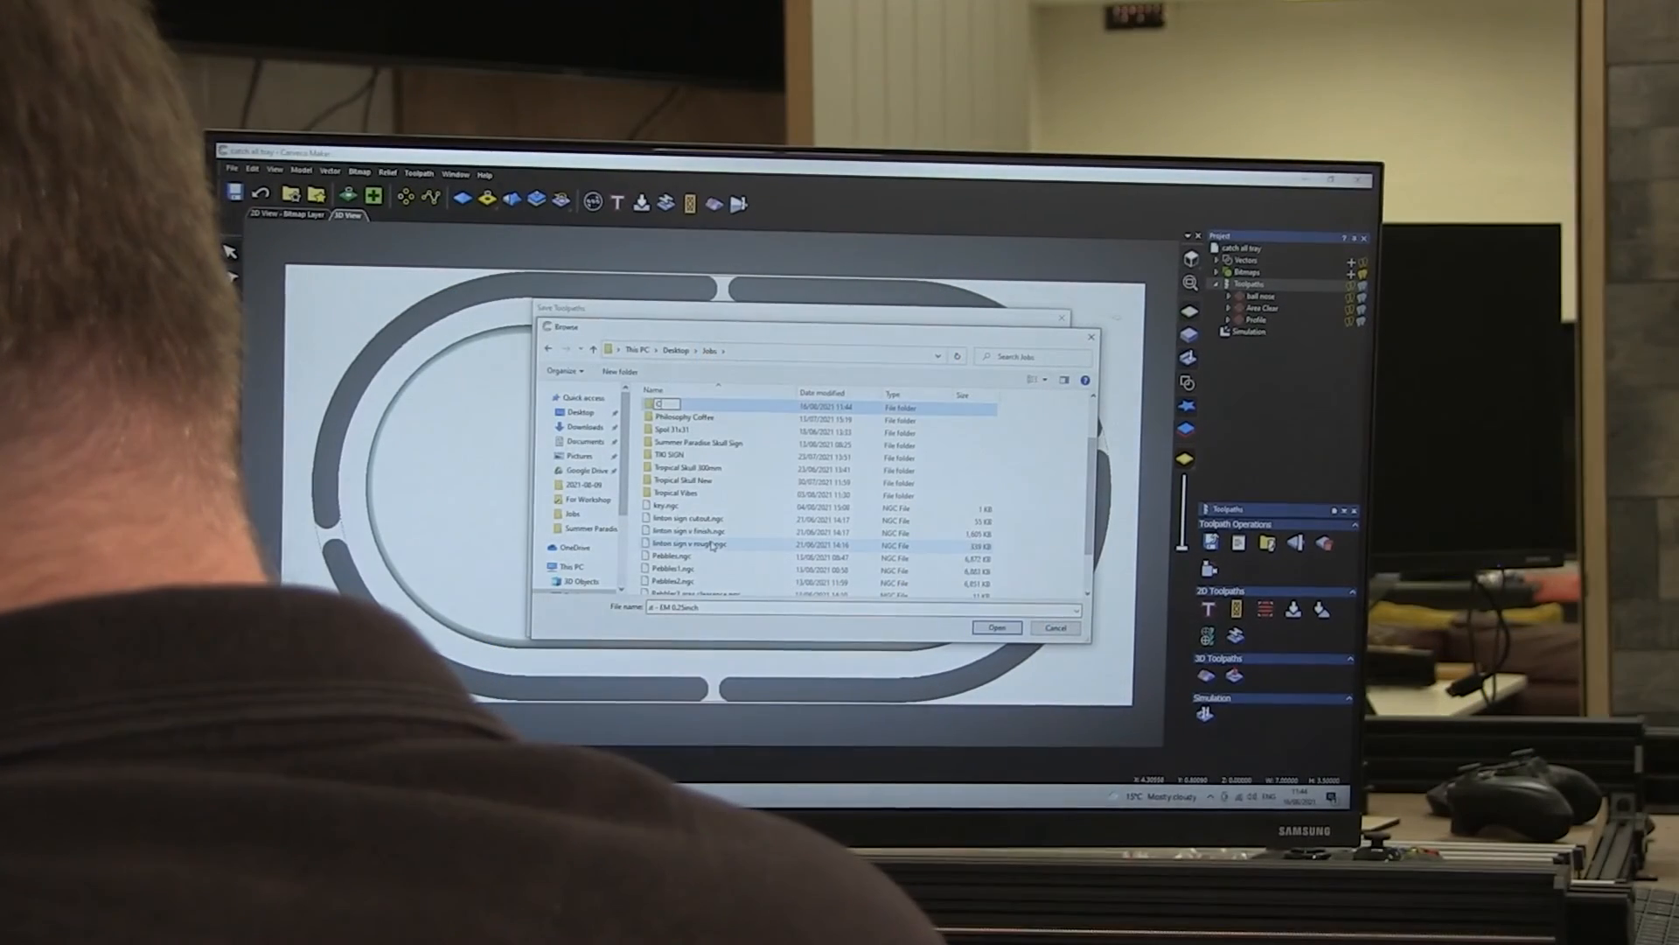
- Name the new folder in Jobs "Catch All Tray" and open it as the save location
type("atch All")
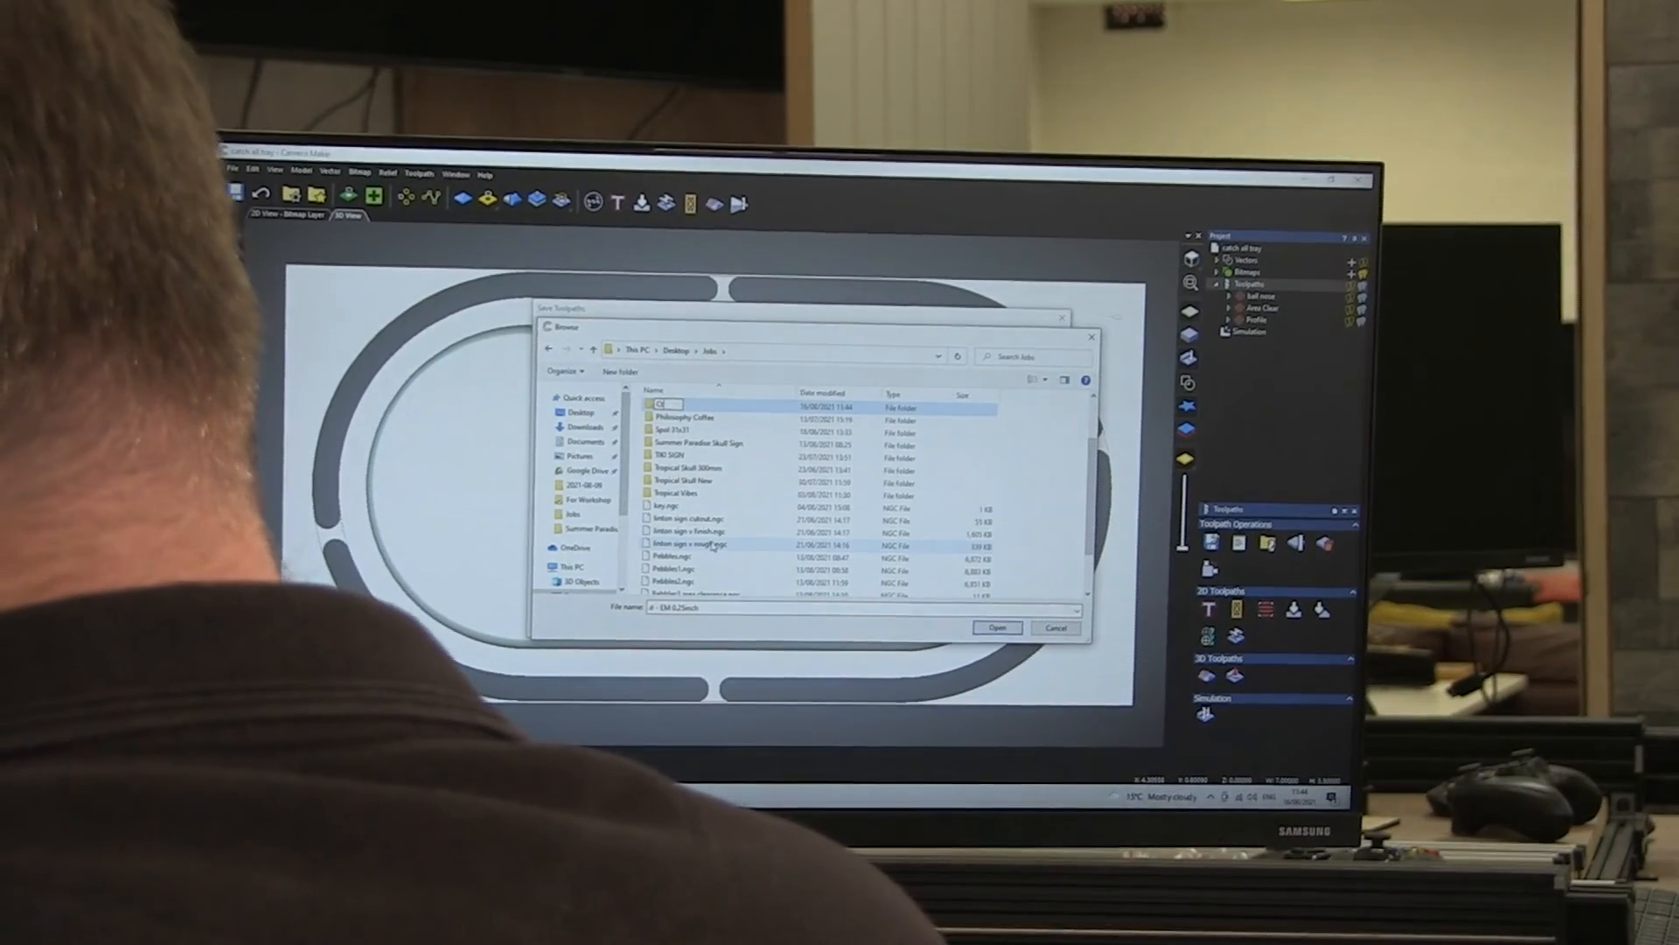
type(" Tray")
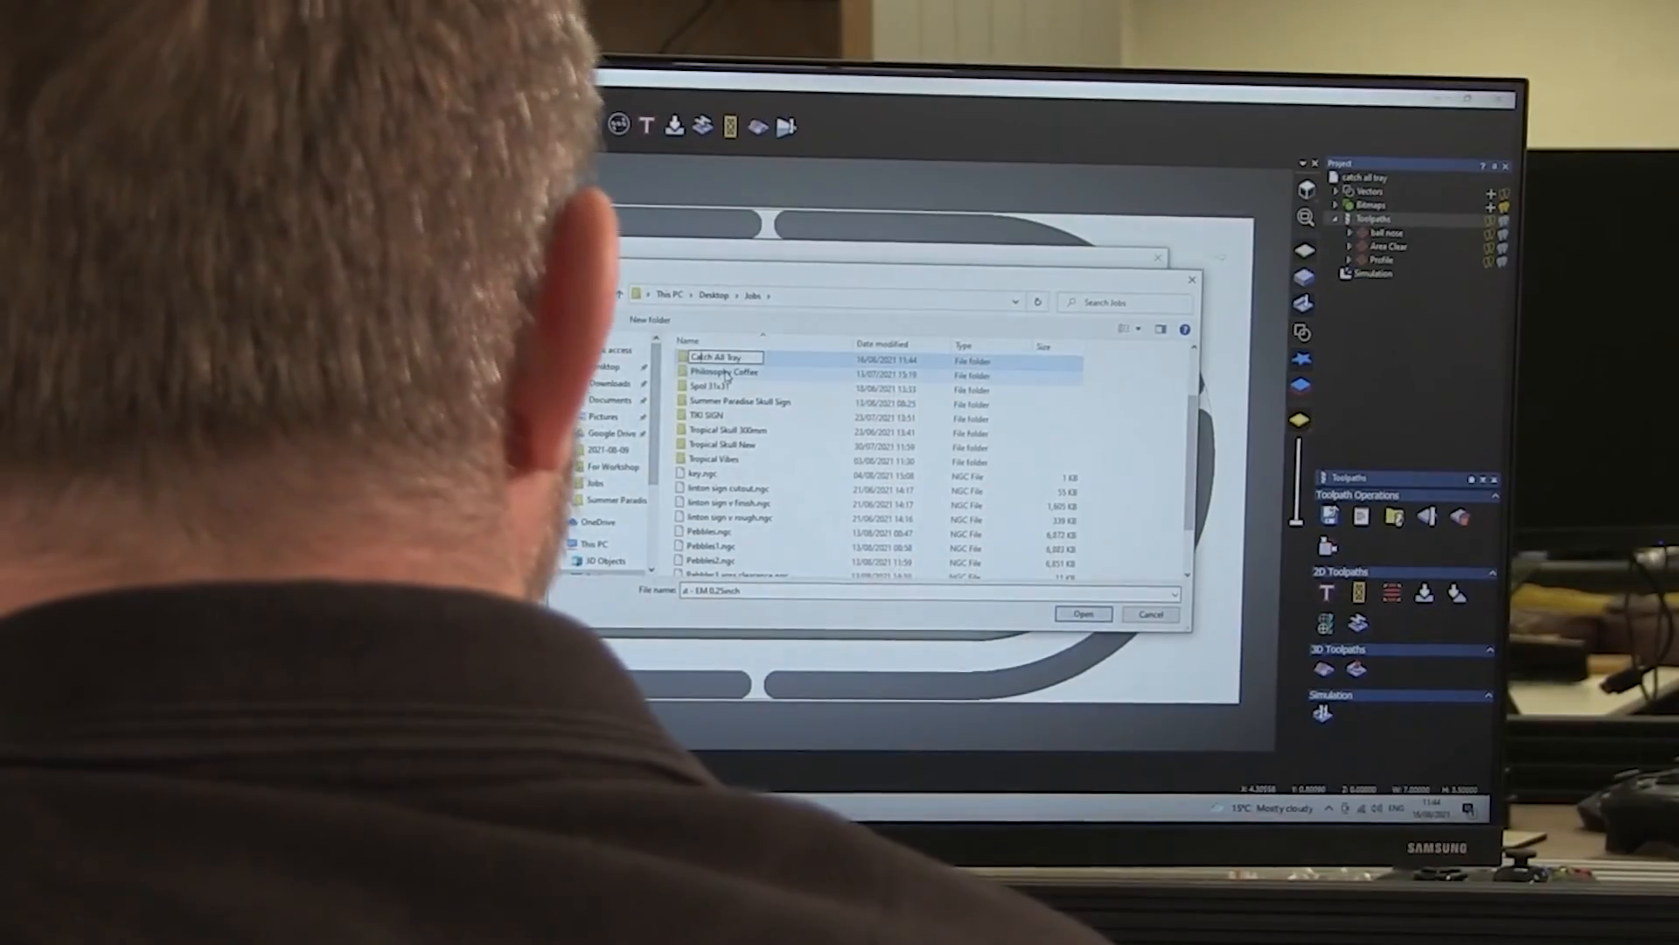
key("Return")
double_click(750, 361)
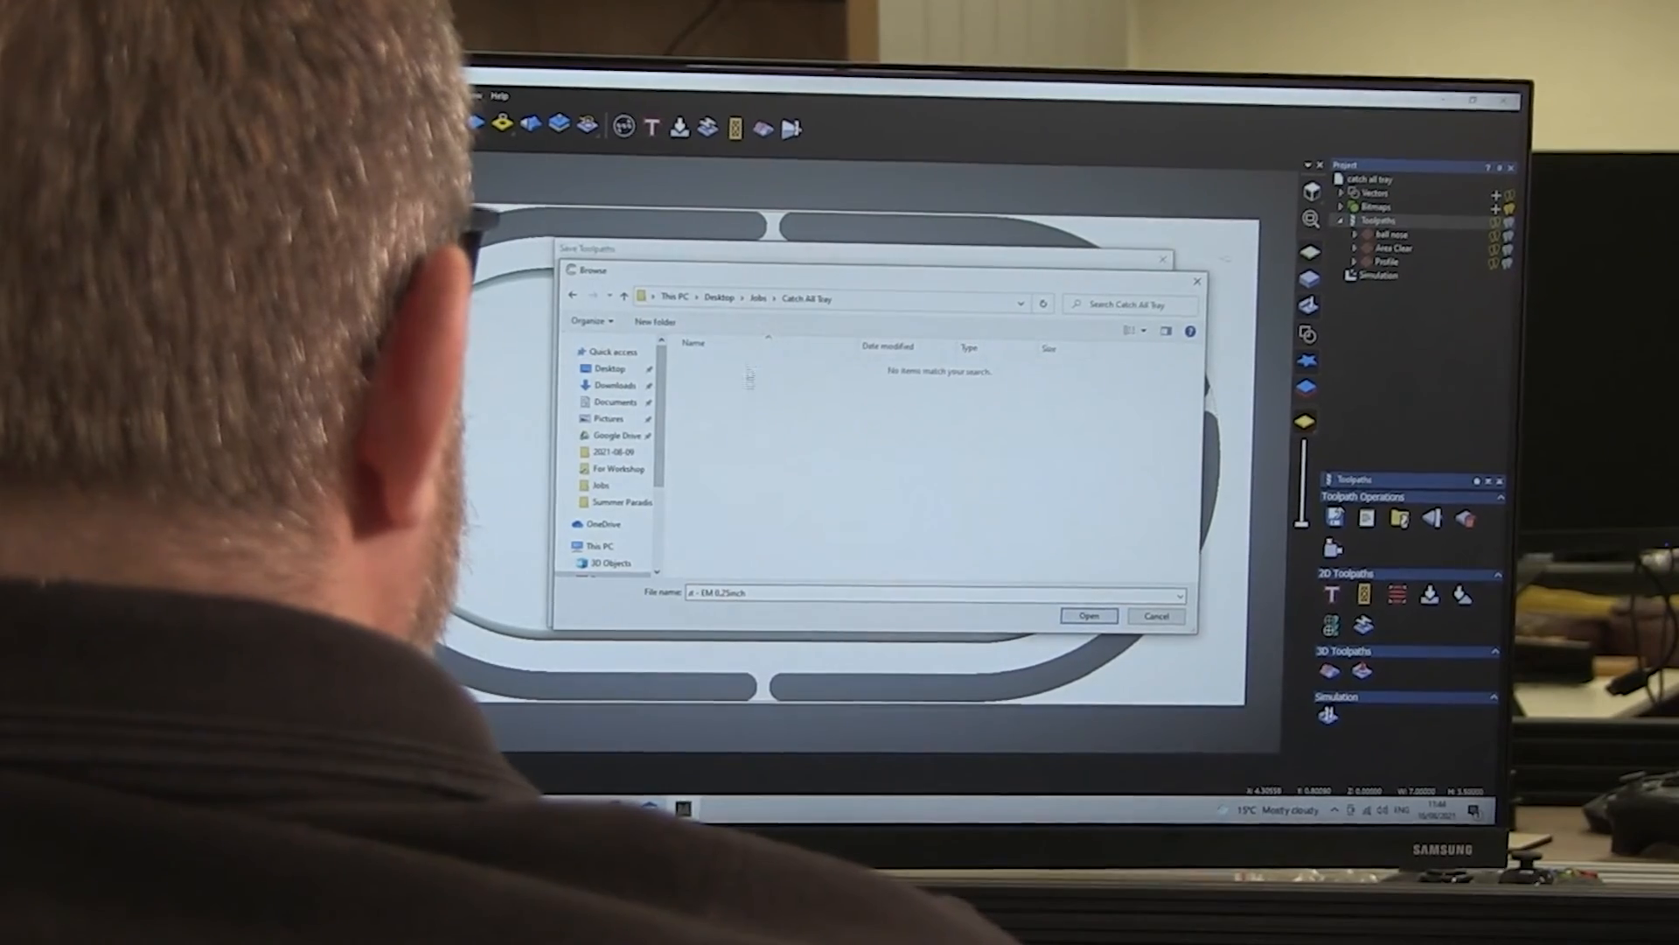
- Set the toolpath file name to "Catch Tray" and enable saving to separate files with toolpath details appended to the names
triple_click(757, 600)
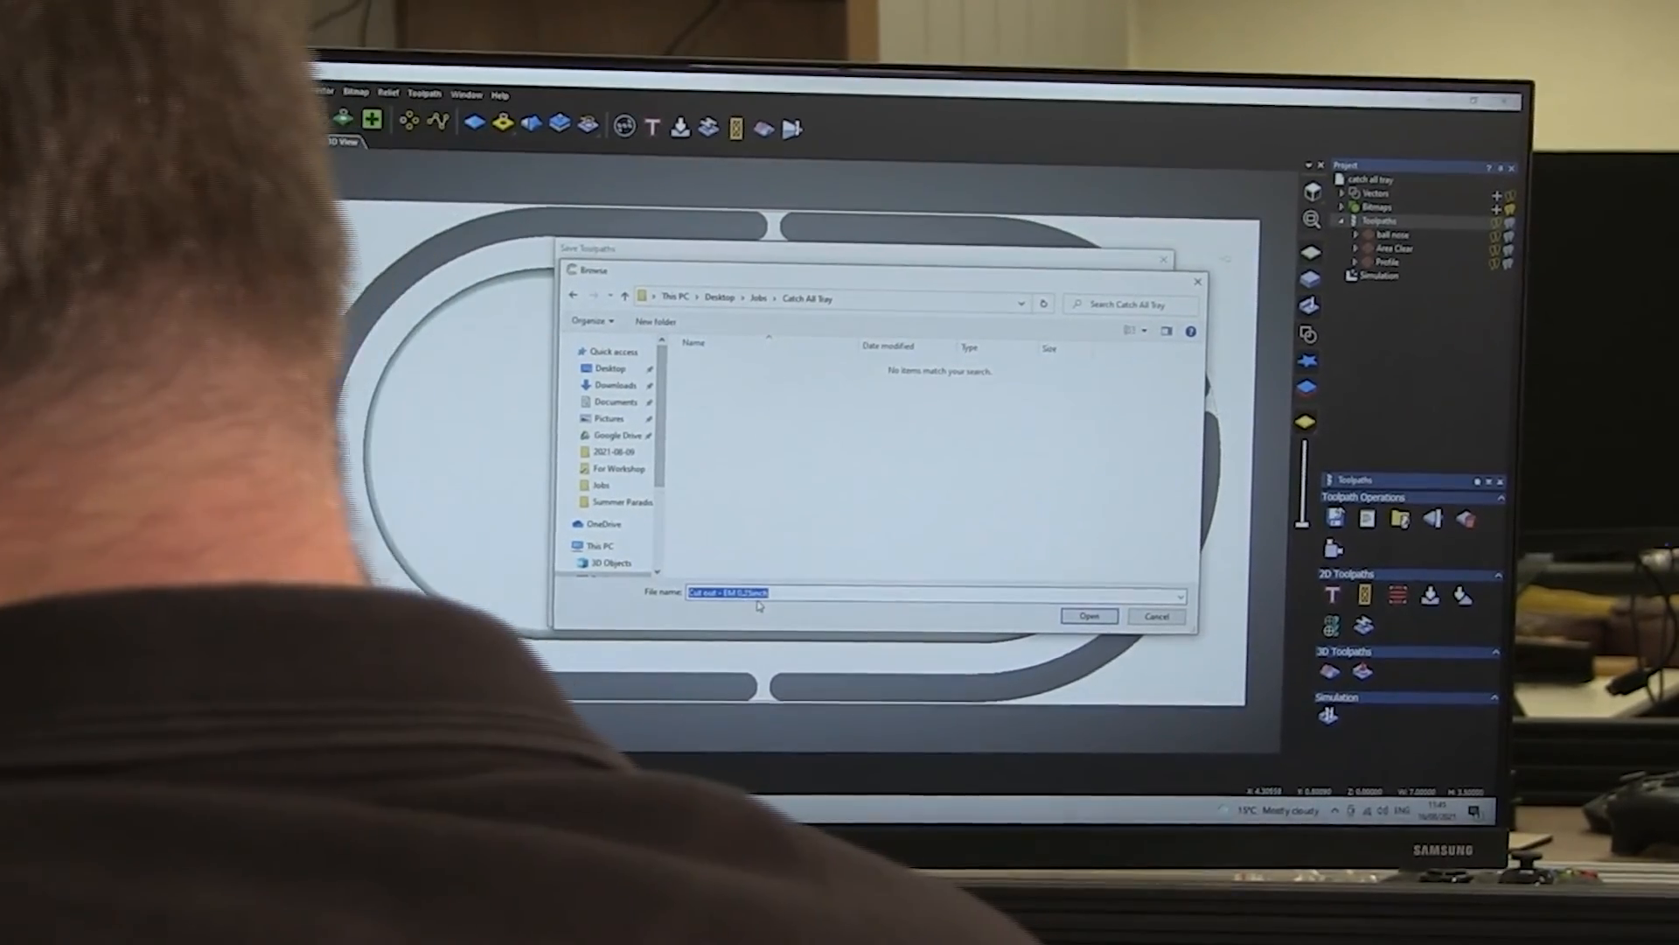
type("Catch")
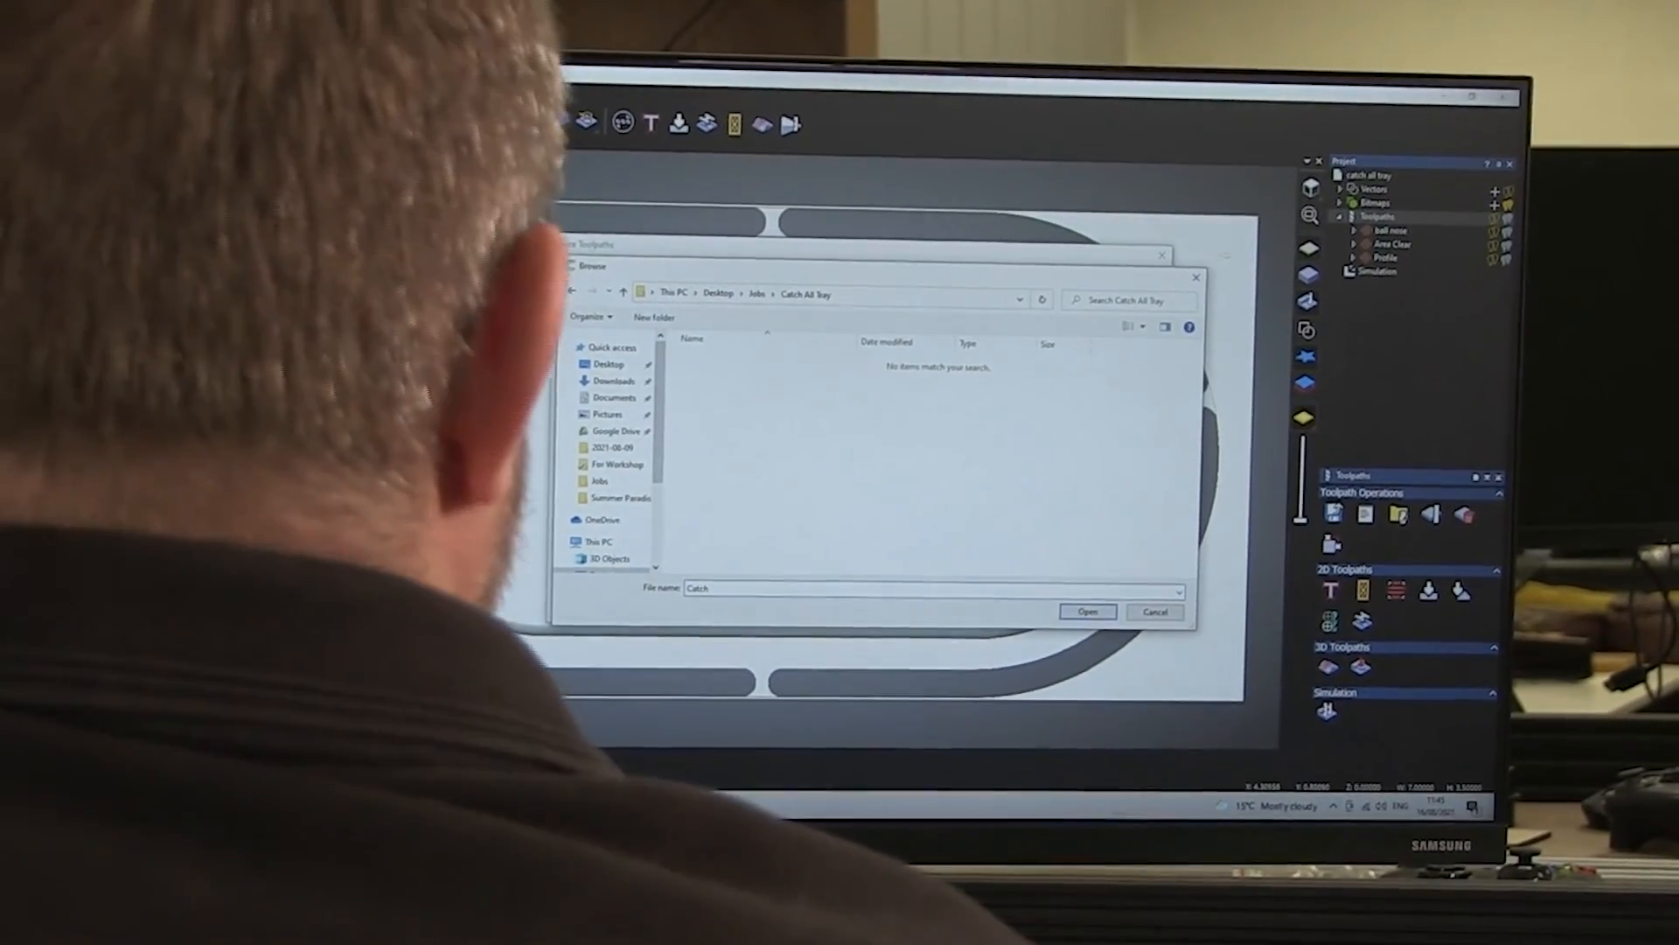
type(" Tray")
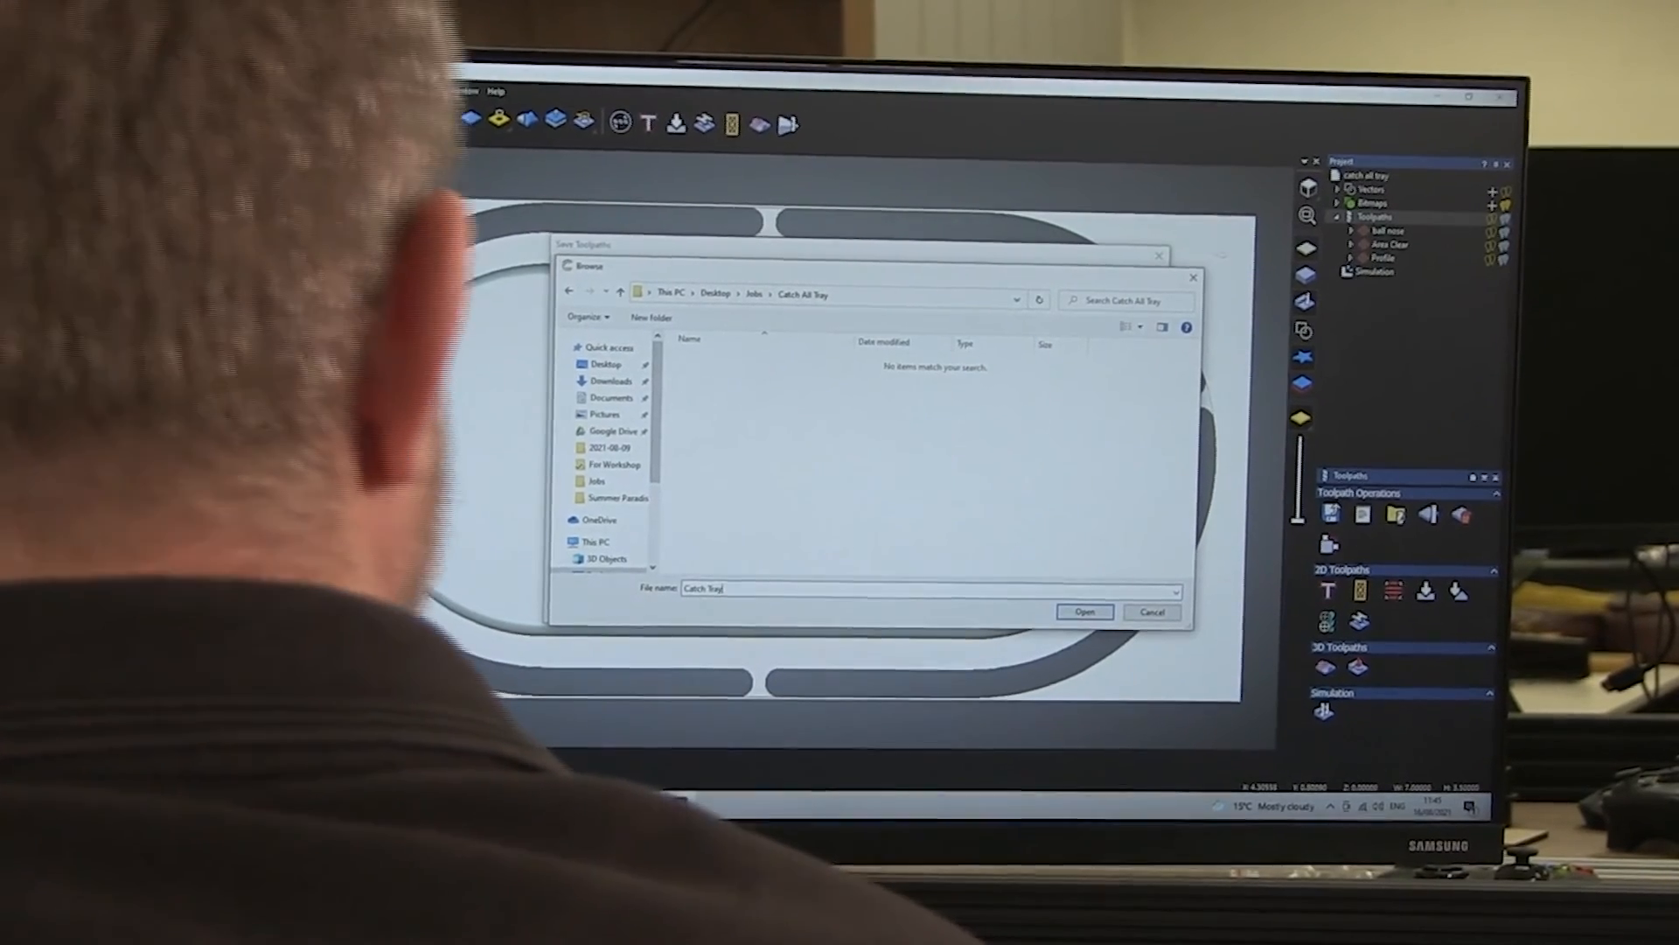
left_click(1083, 604)
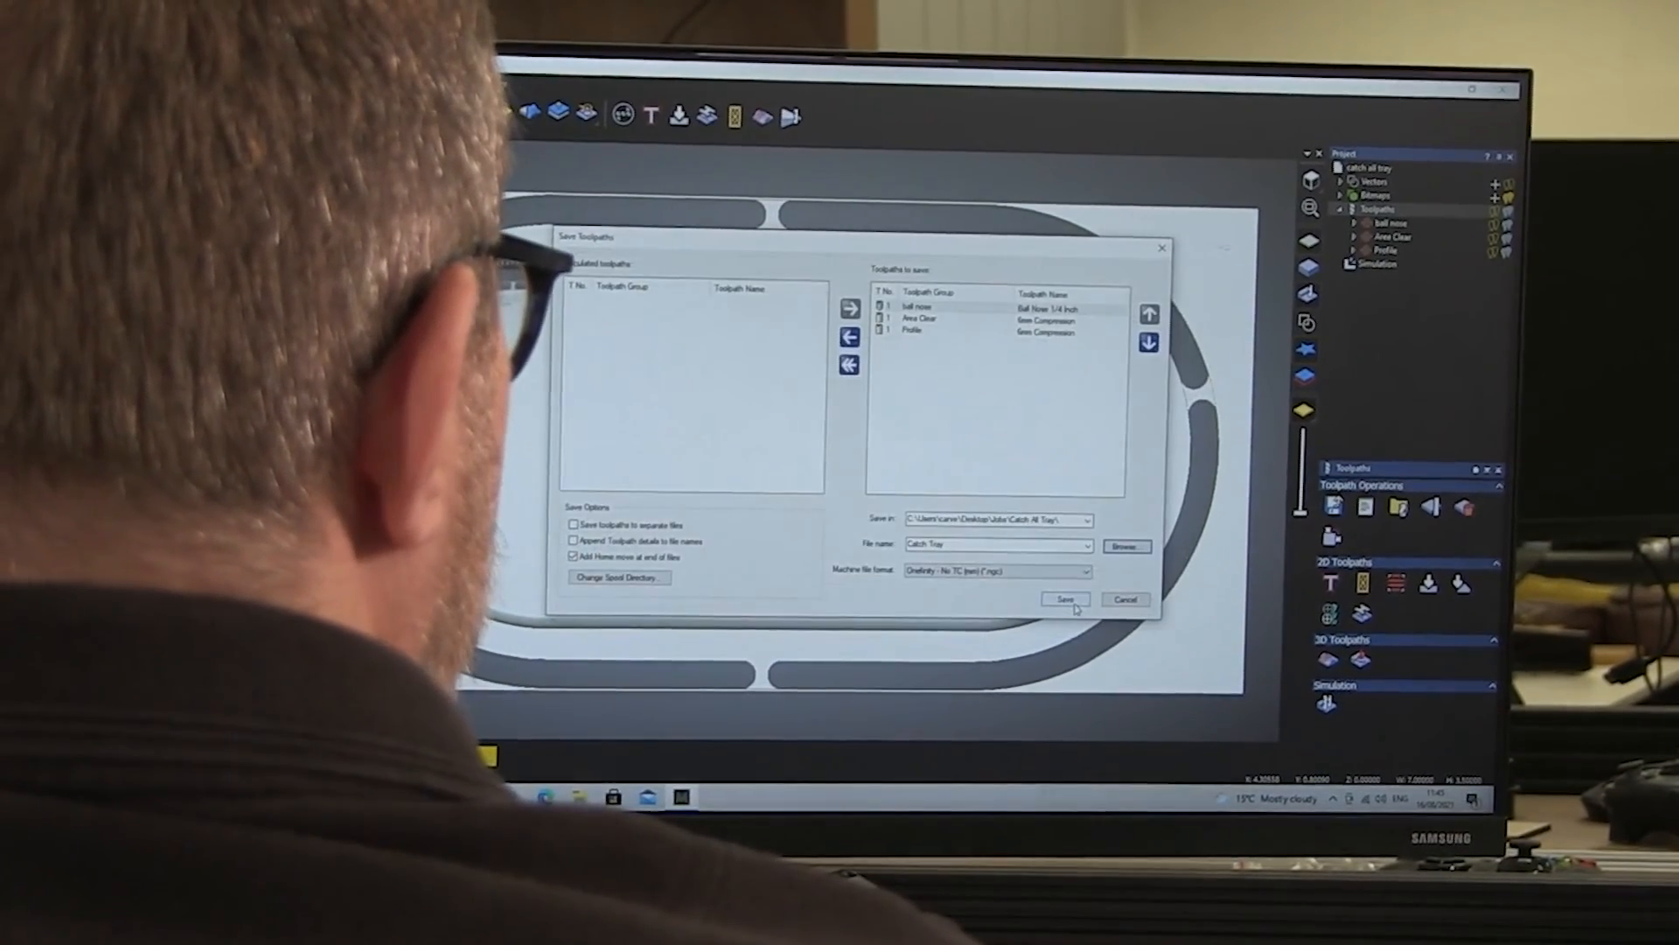
left_click(569, 541)
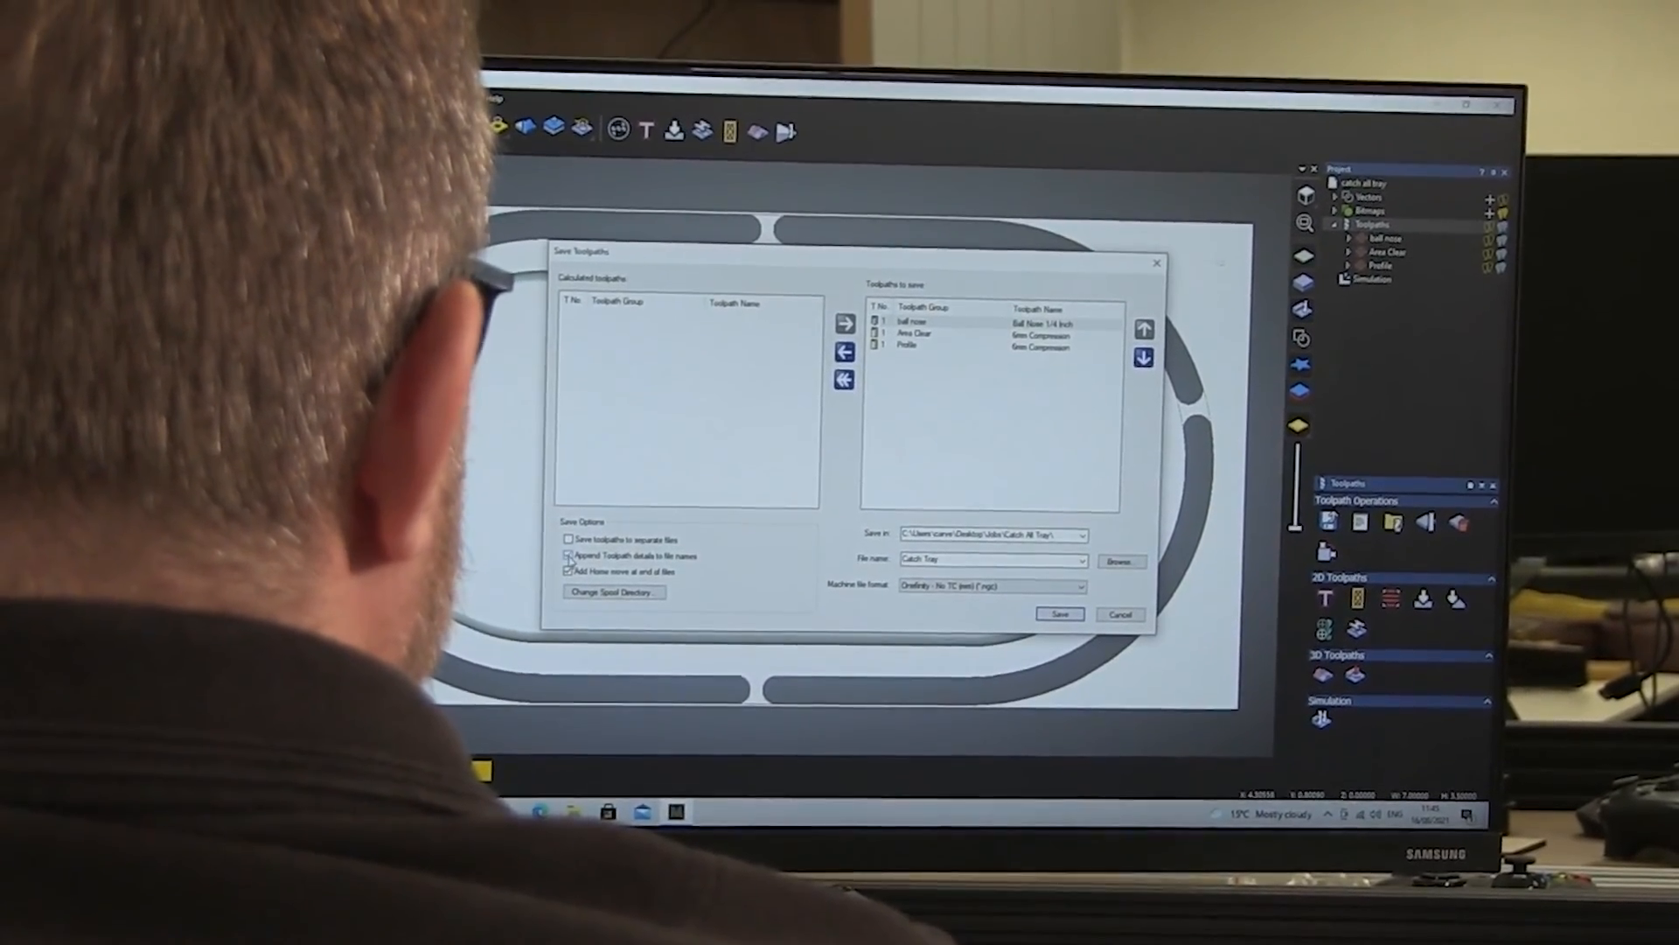
left_click(569, 542)
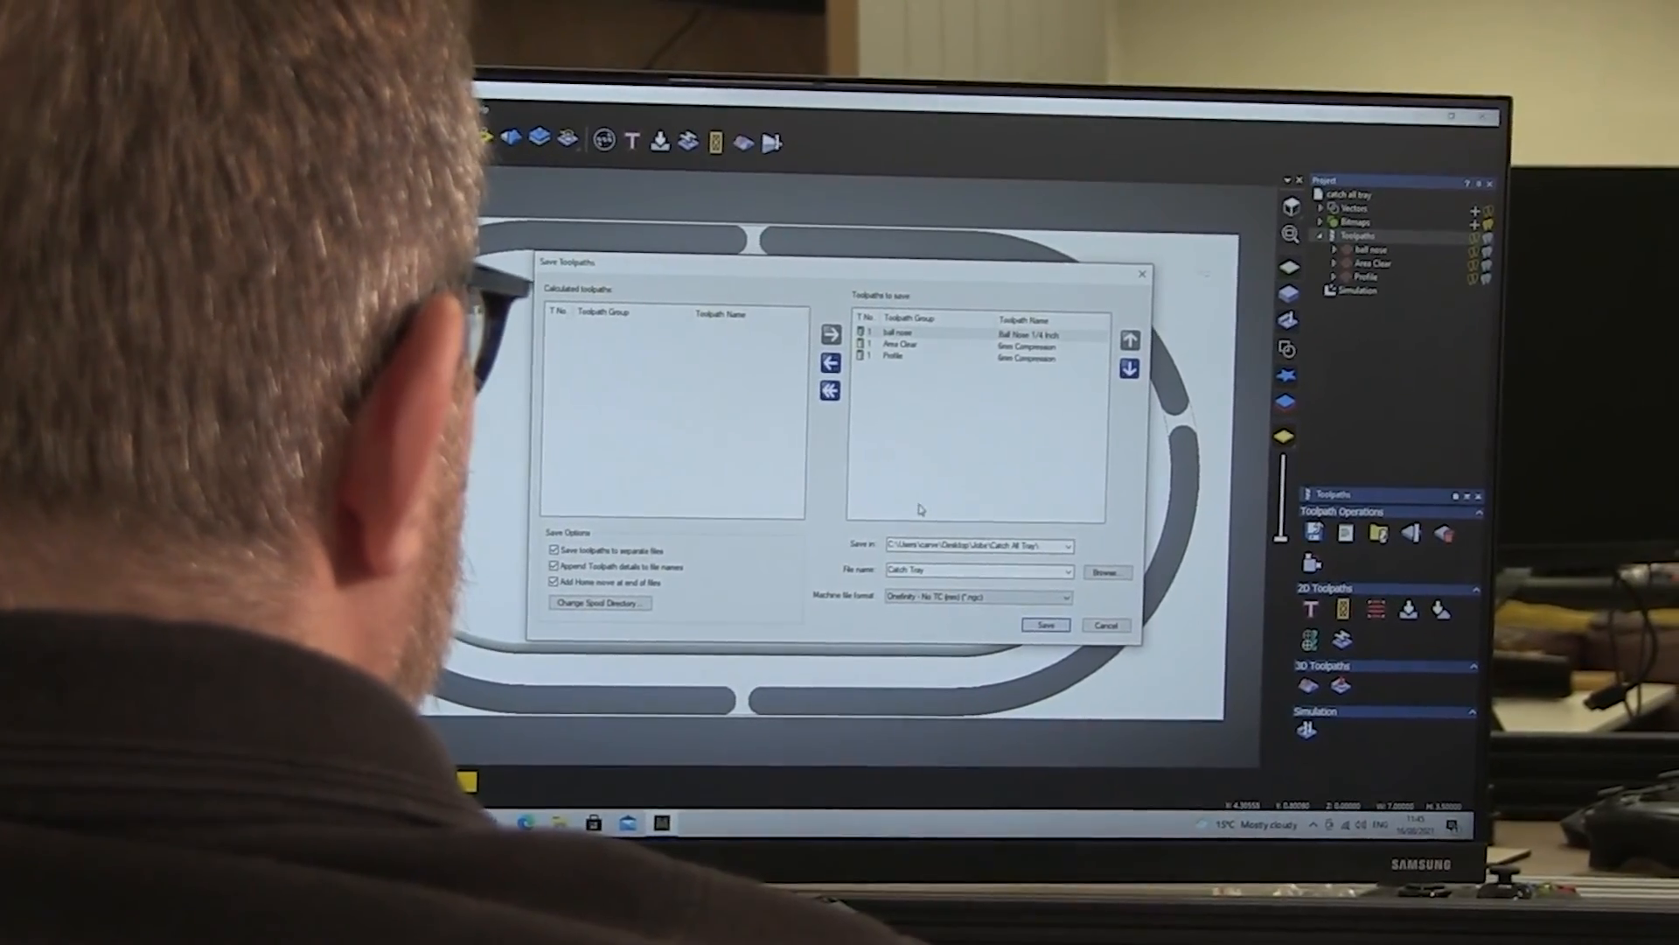